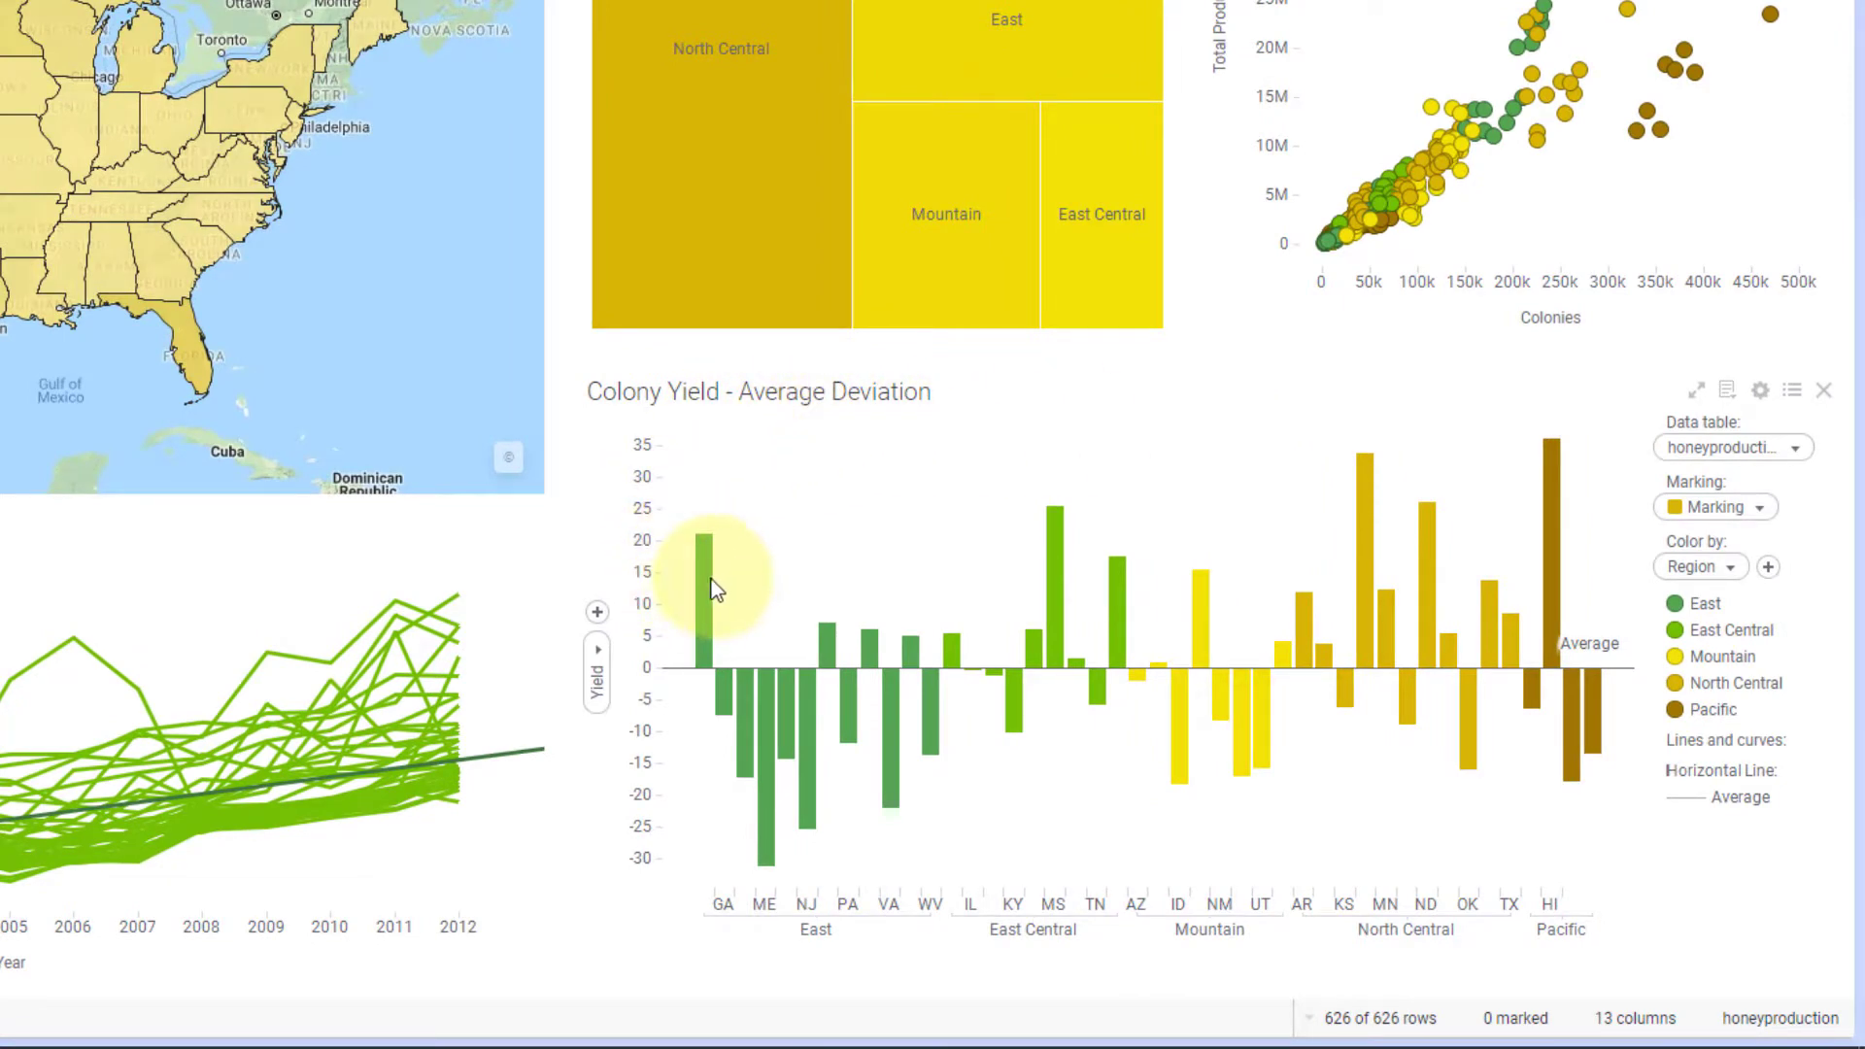
# Step: Check which column colors the Colony Yield bars, then dismiss the column chooser
pyautogui.moveTo(705, 573)
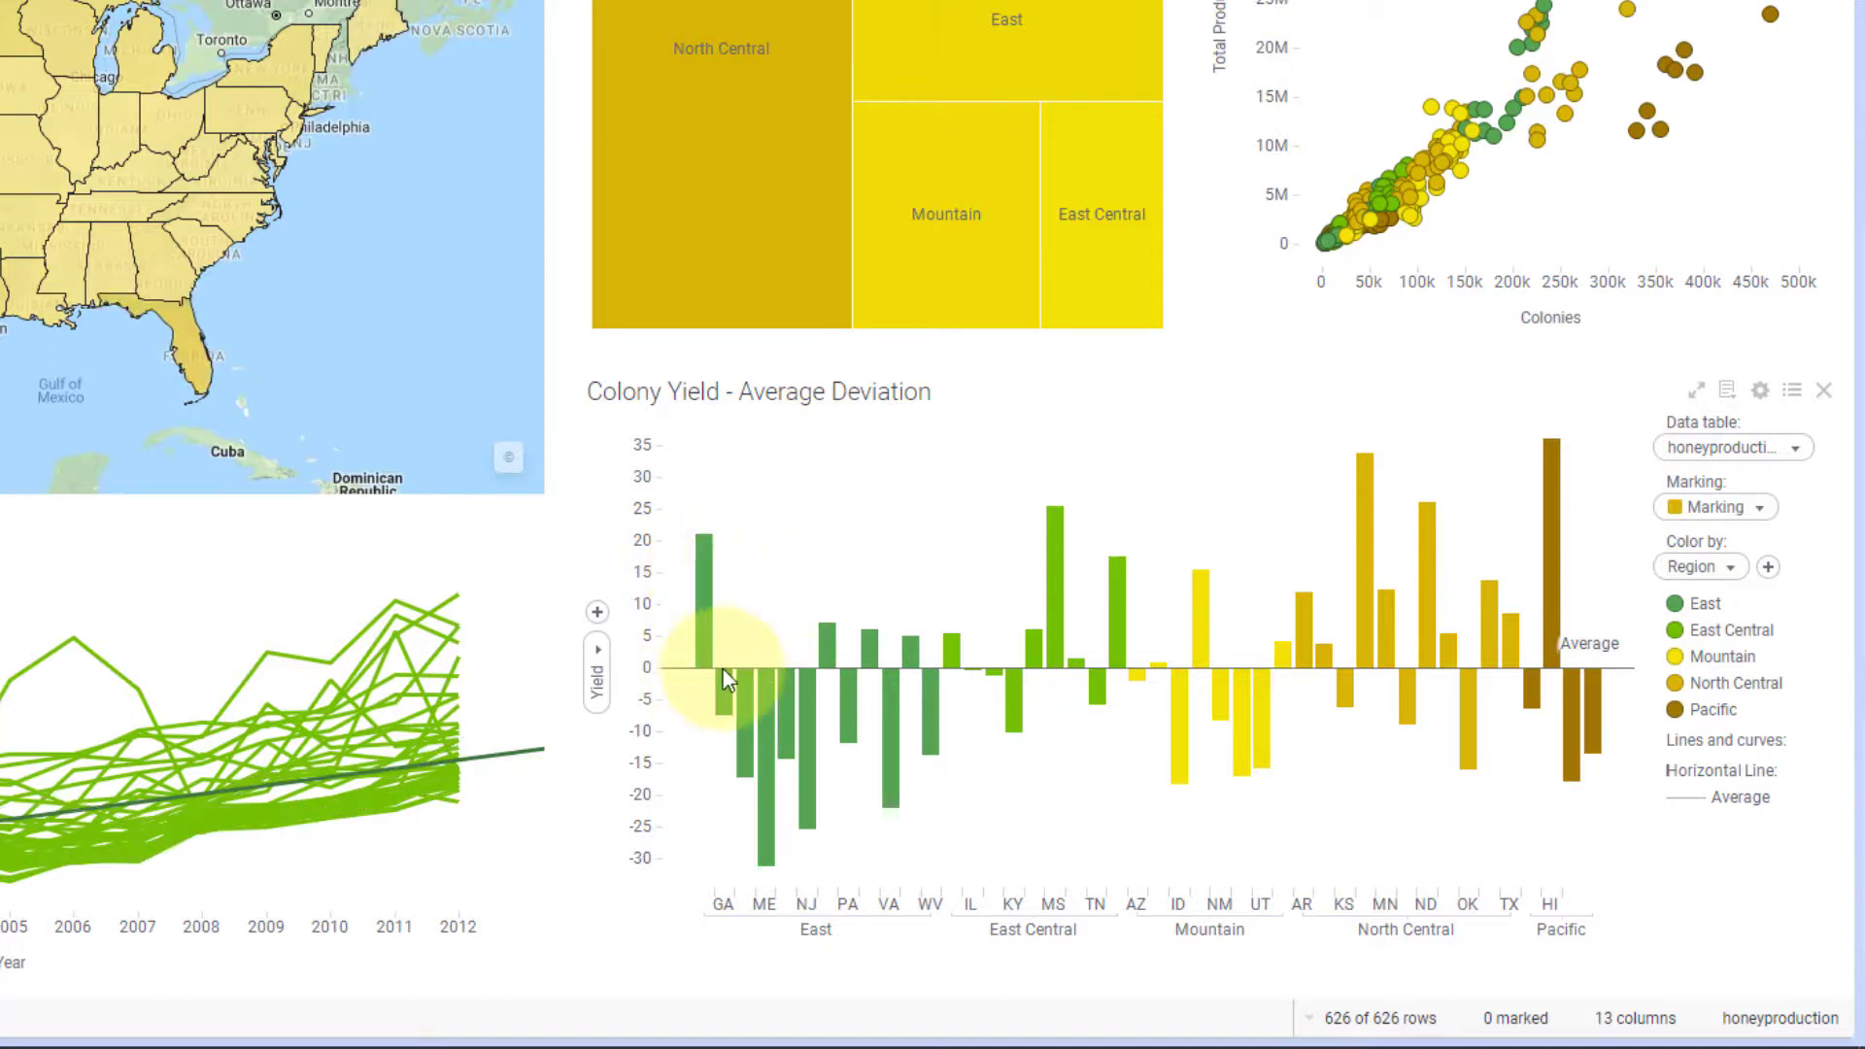
pyautogui.moveTo(803, 773)
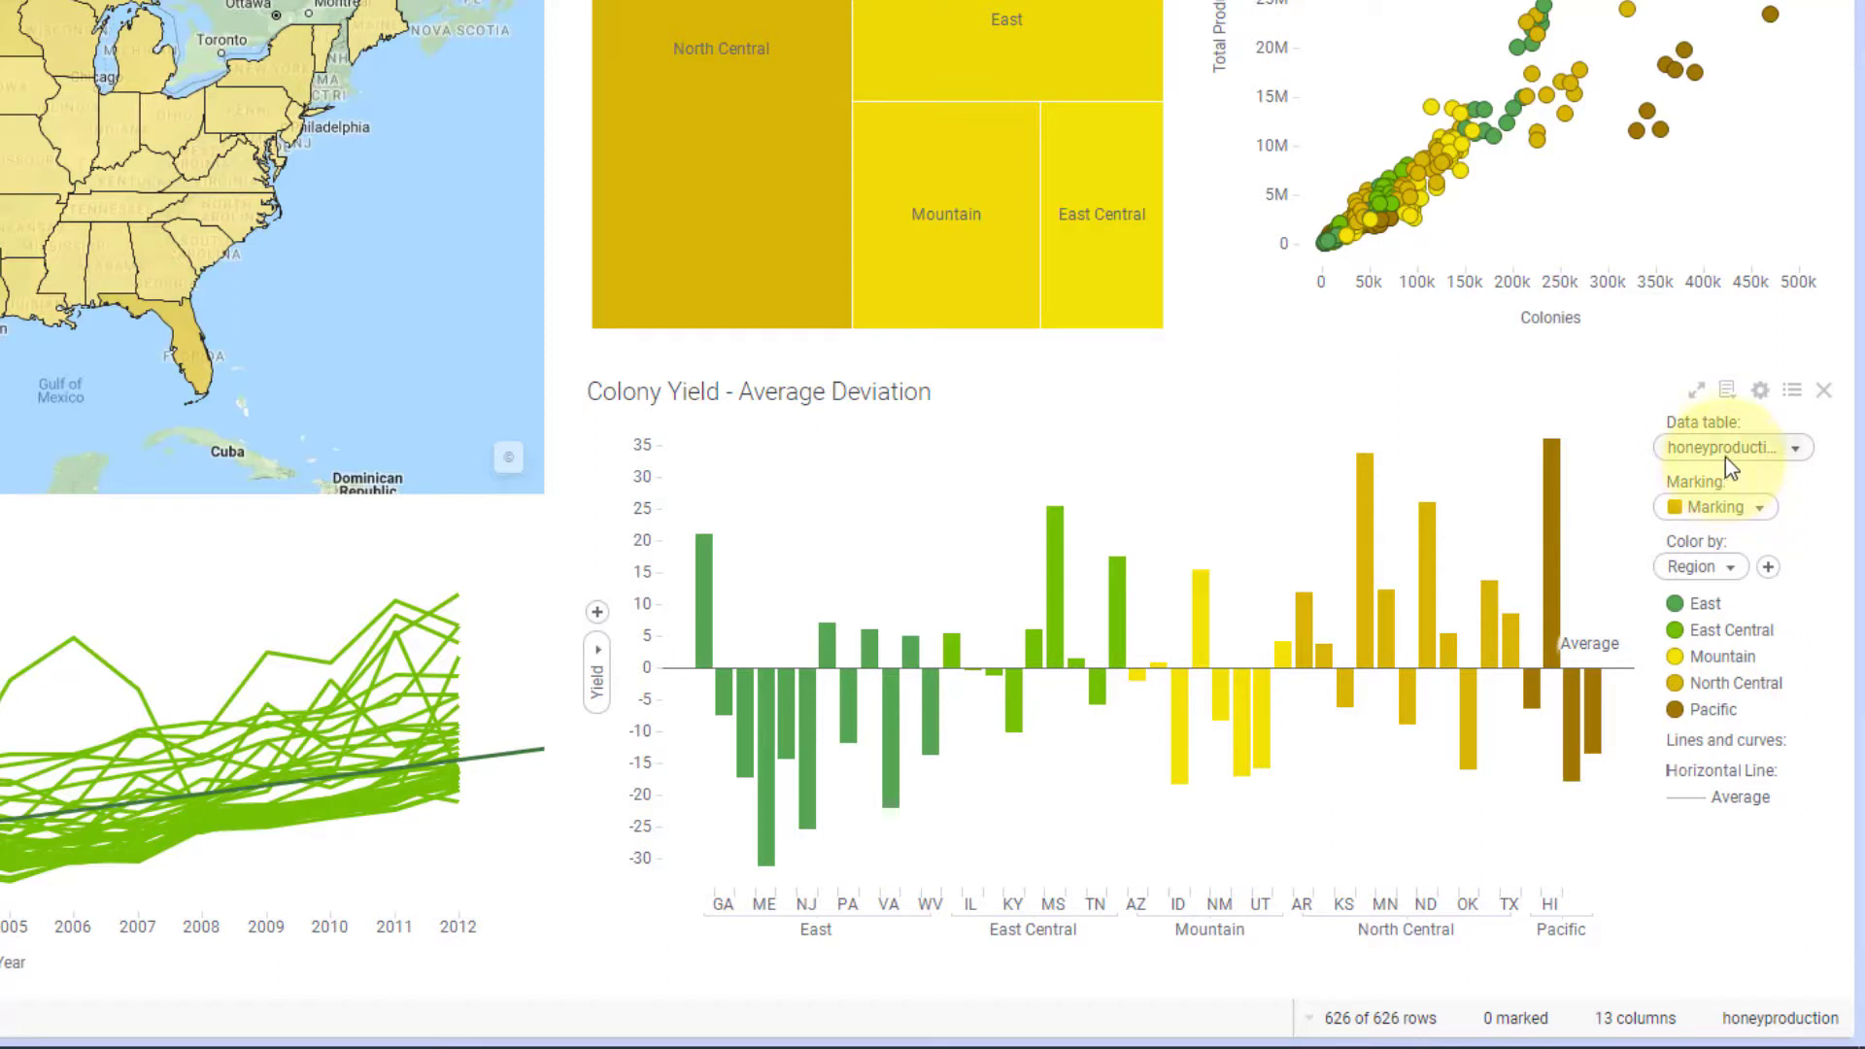
pyautogui.click(1711, 565)
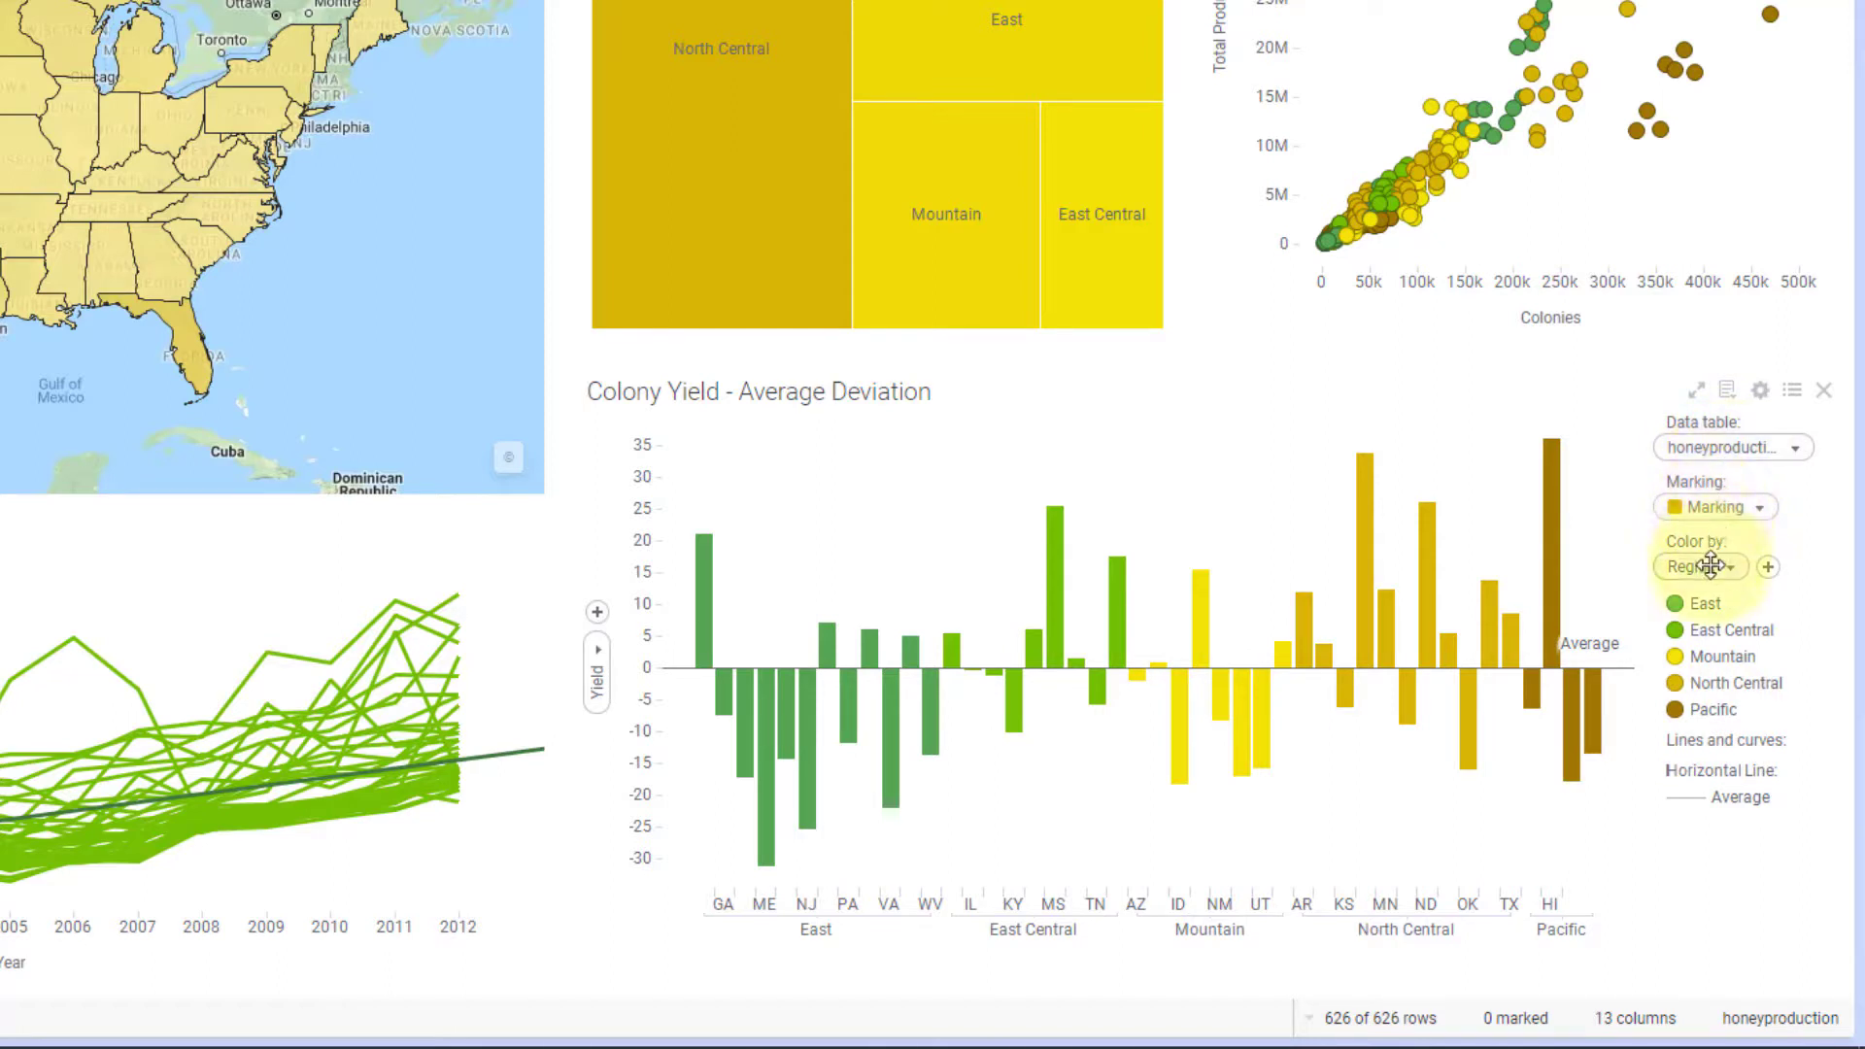
pyautogui.click(1463, 448)
# Step: Open the Colony Yield - Average Deviation chart properties at the Colors page showing five Region colors
pyautogui.rightClick(1695, 567)
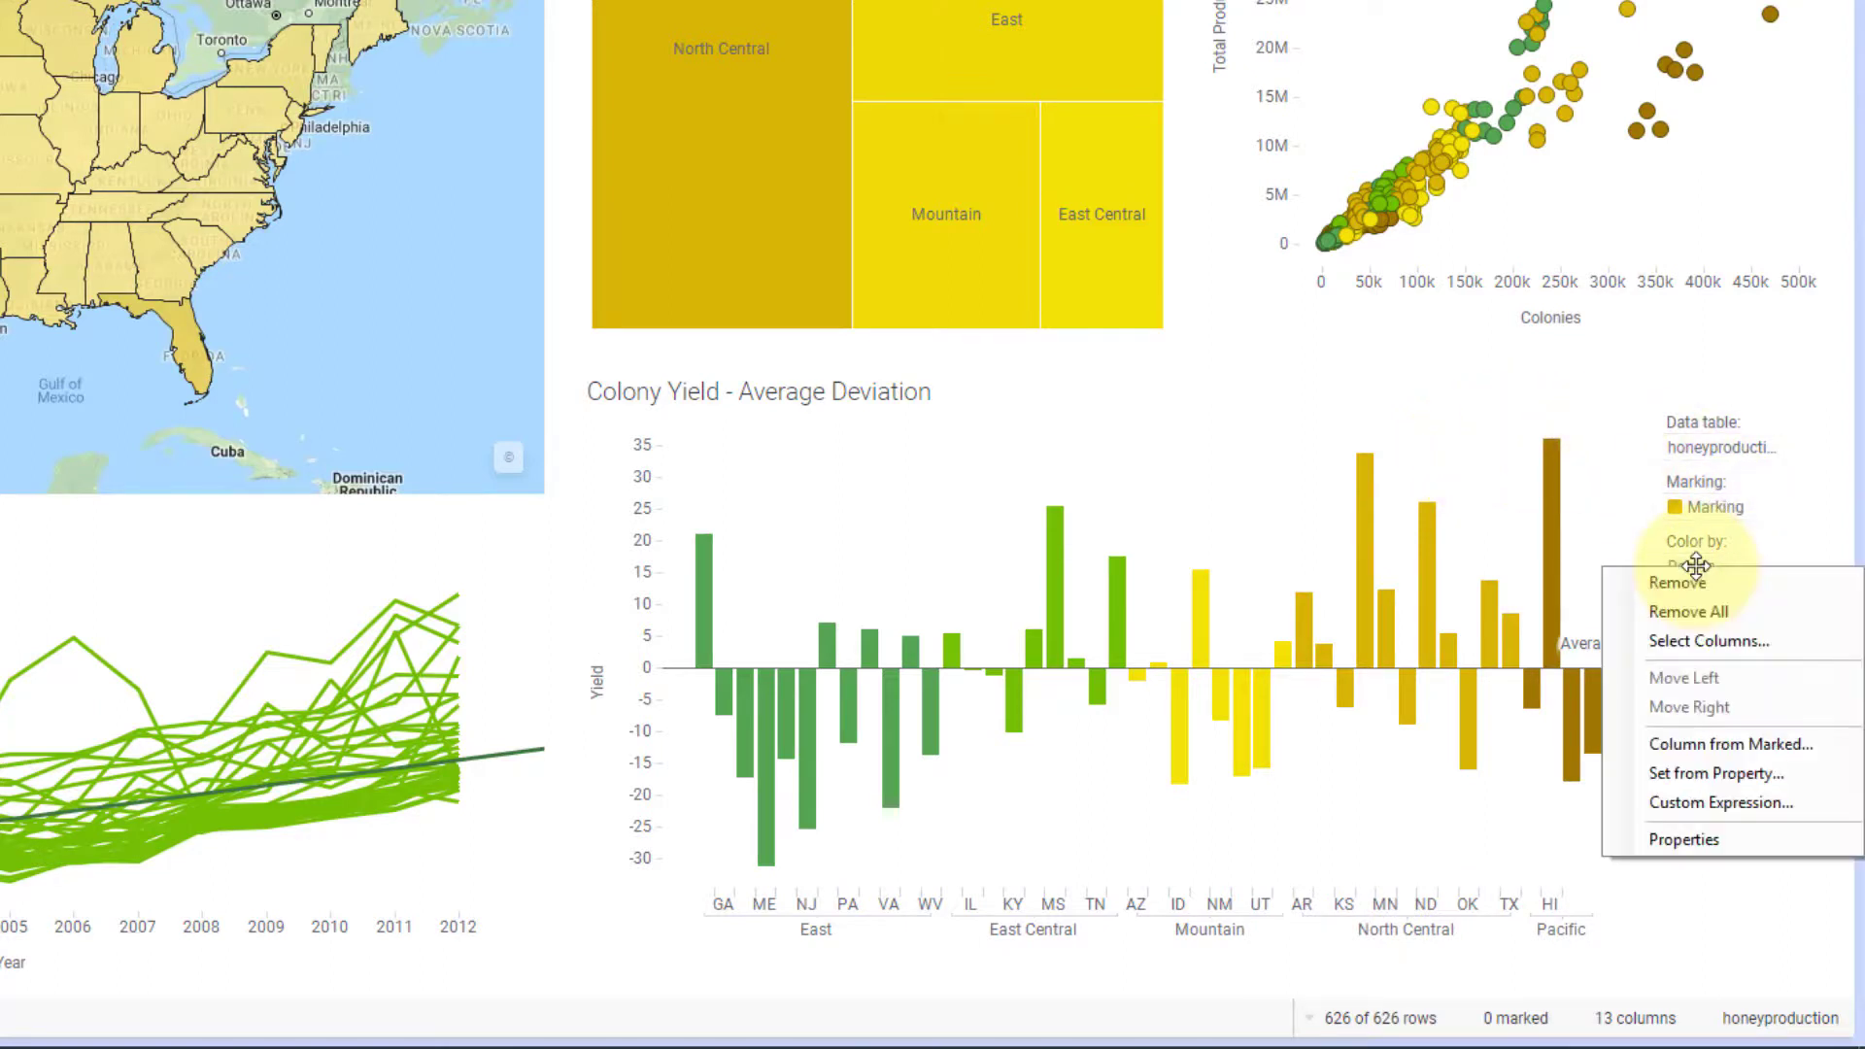
pyautogui.click(1710, 841)
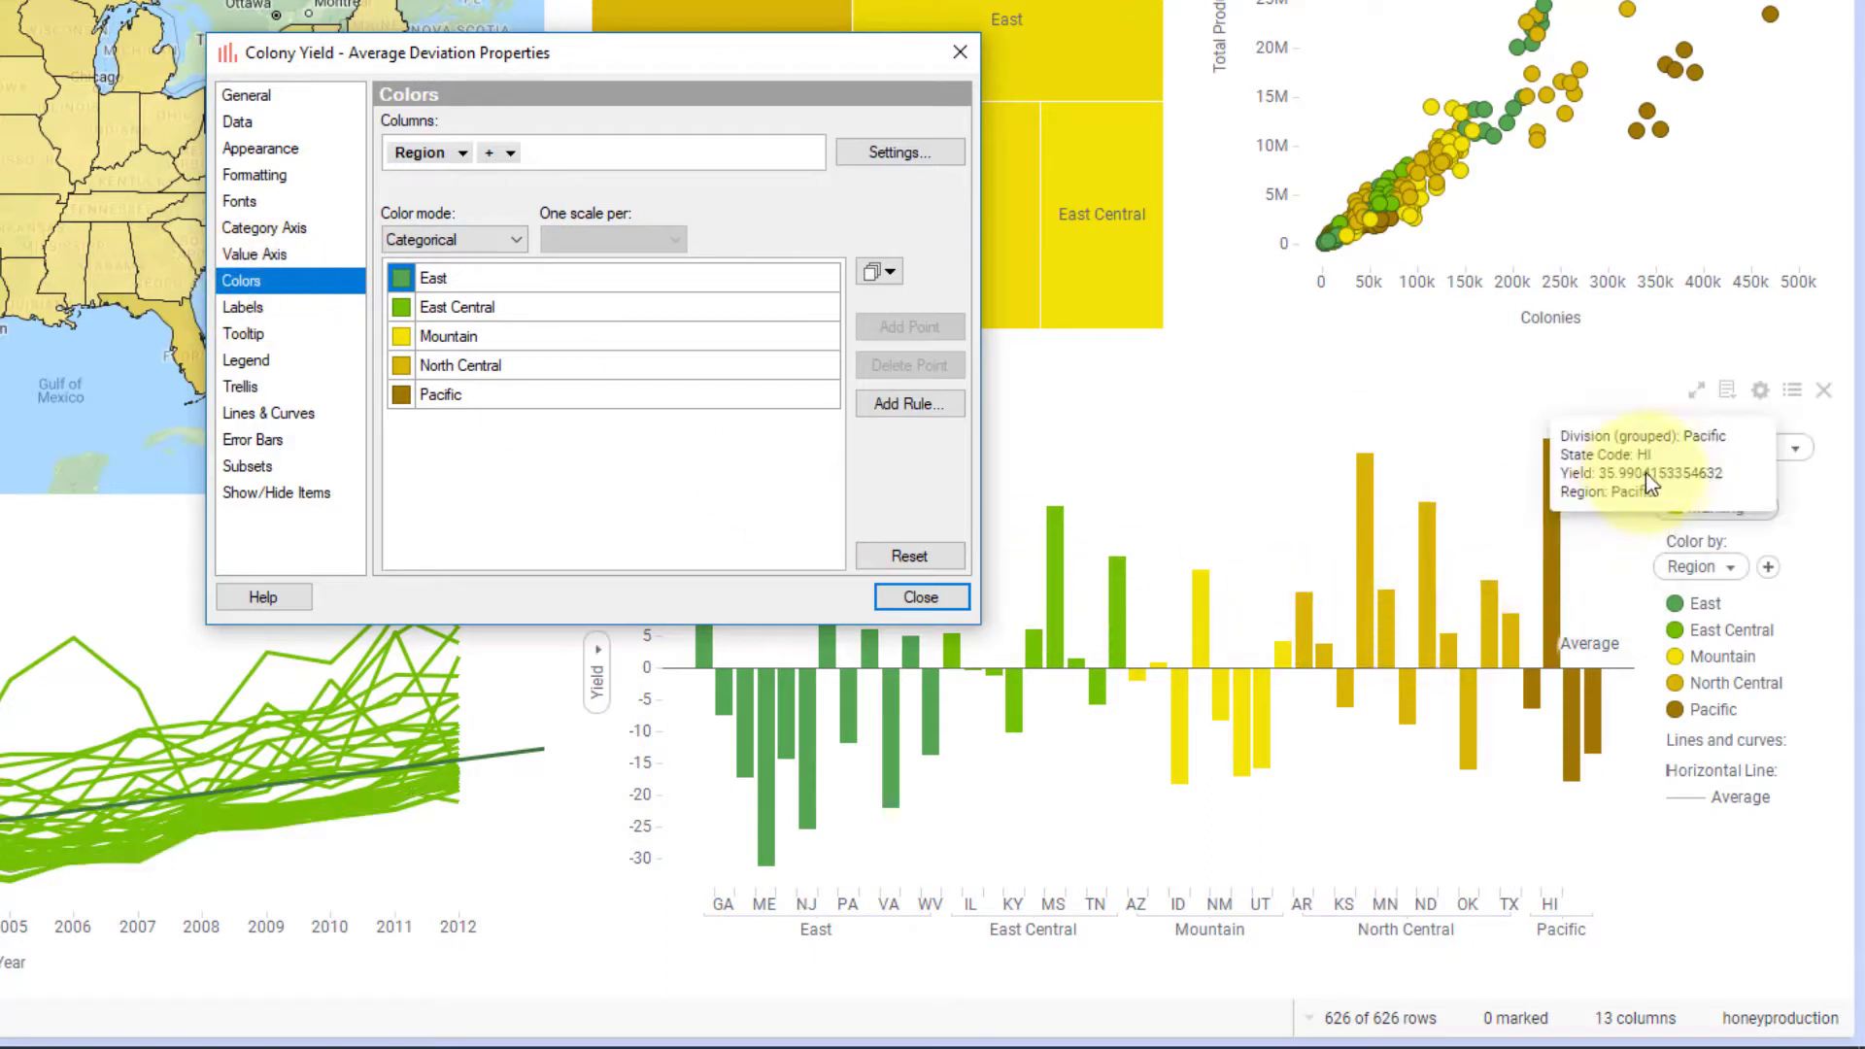
pyautogui.click(1762, 392)
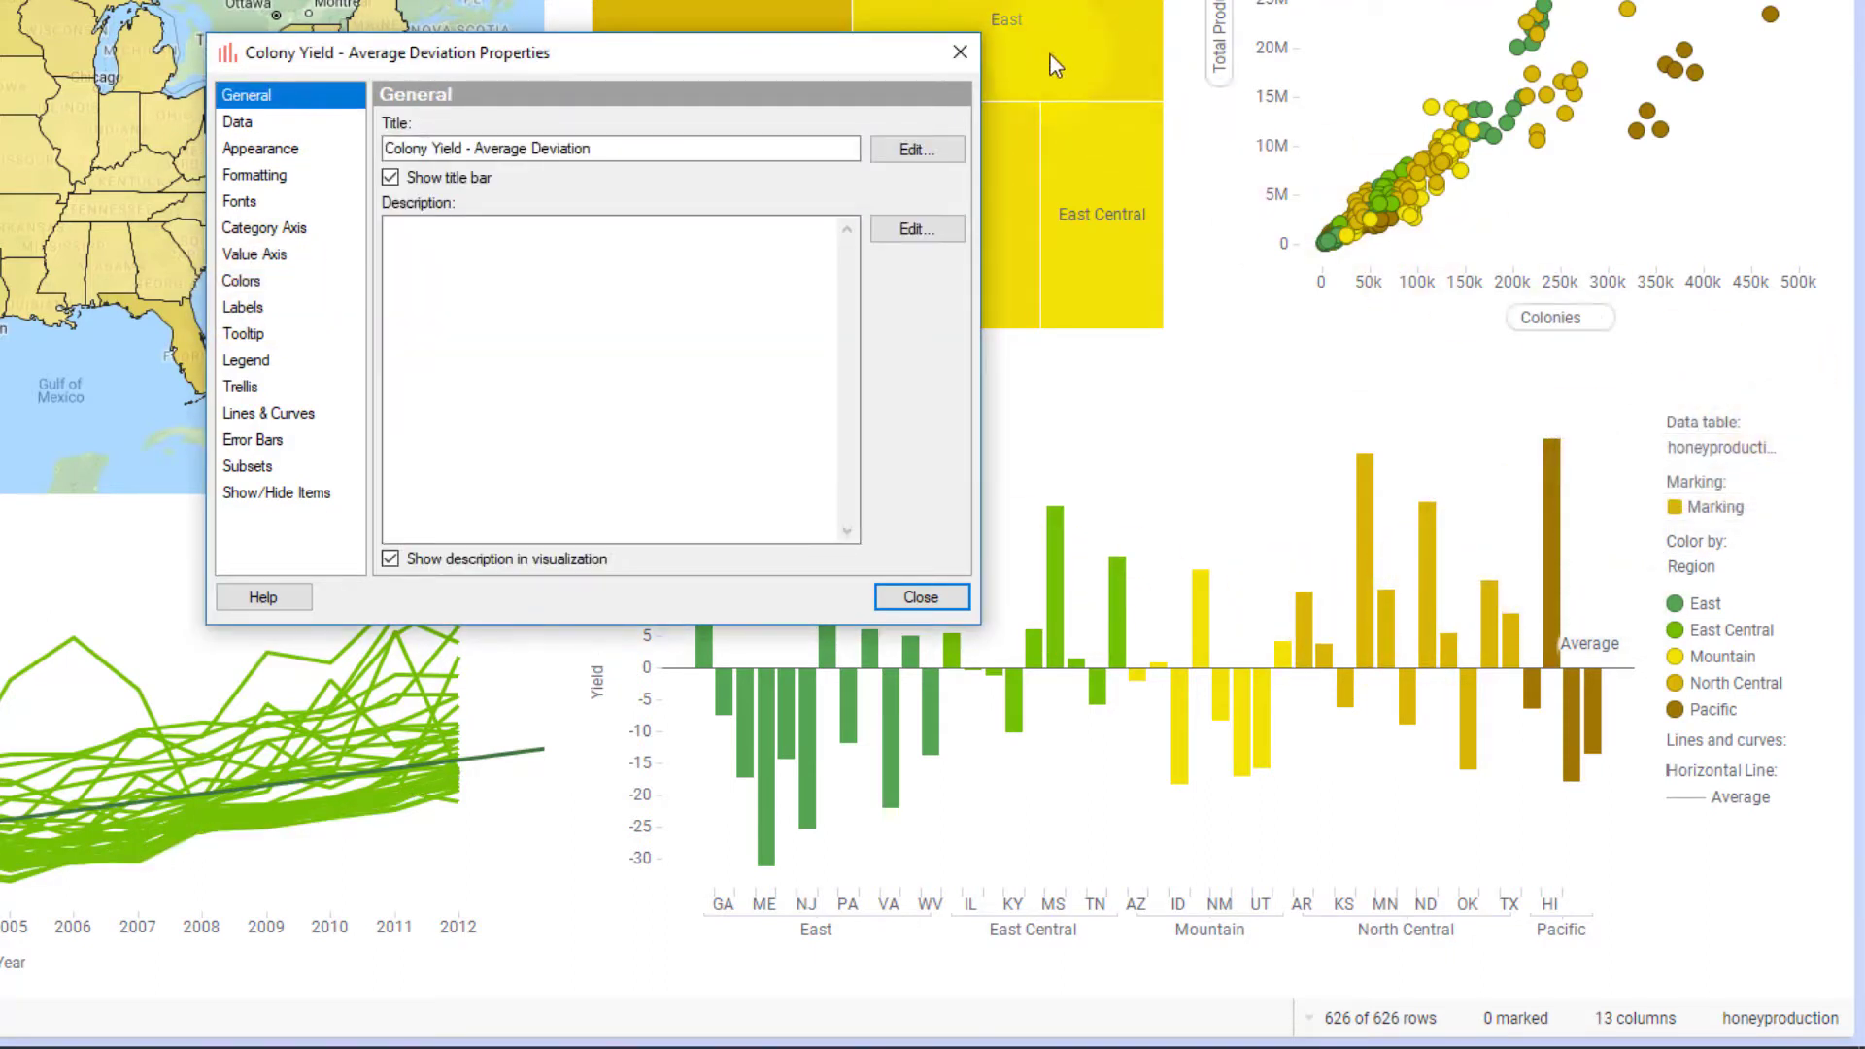
pyautogui.click(960, 51)
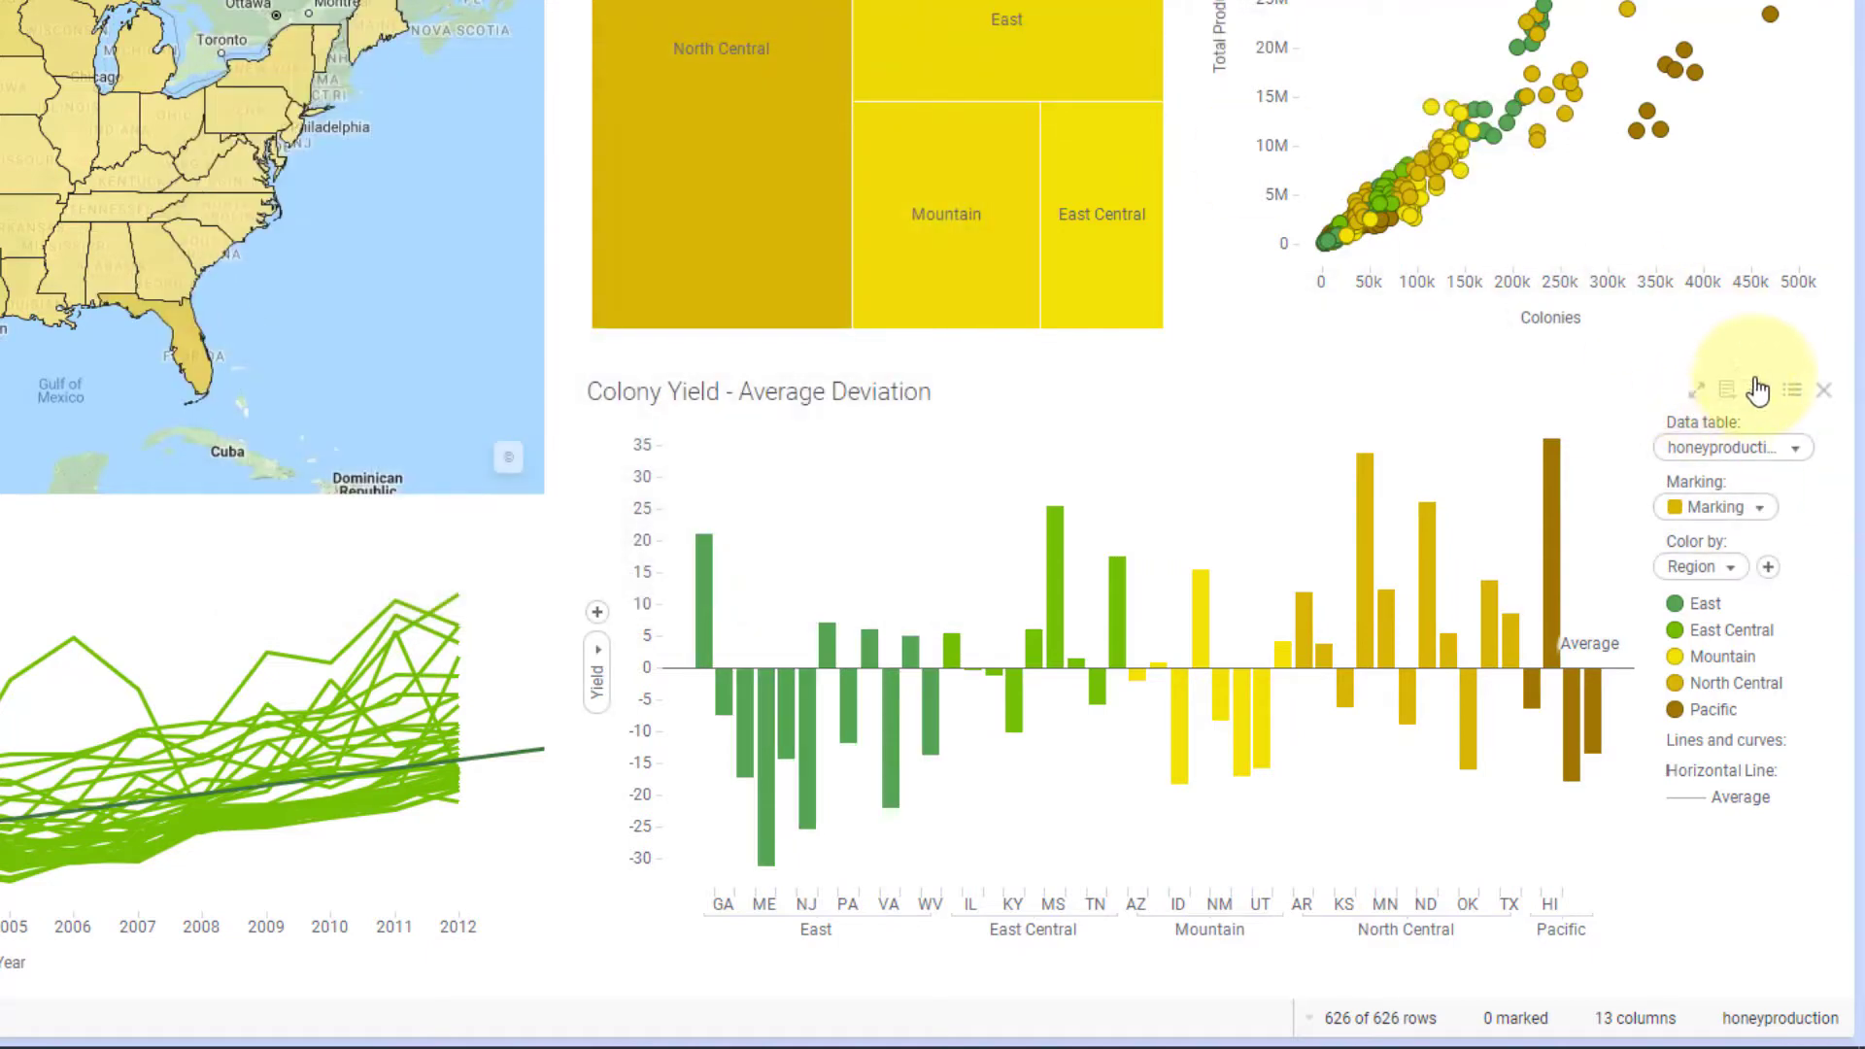
pyautogui.click(1762, 391)
pyautogui.click(258, 286)
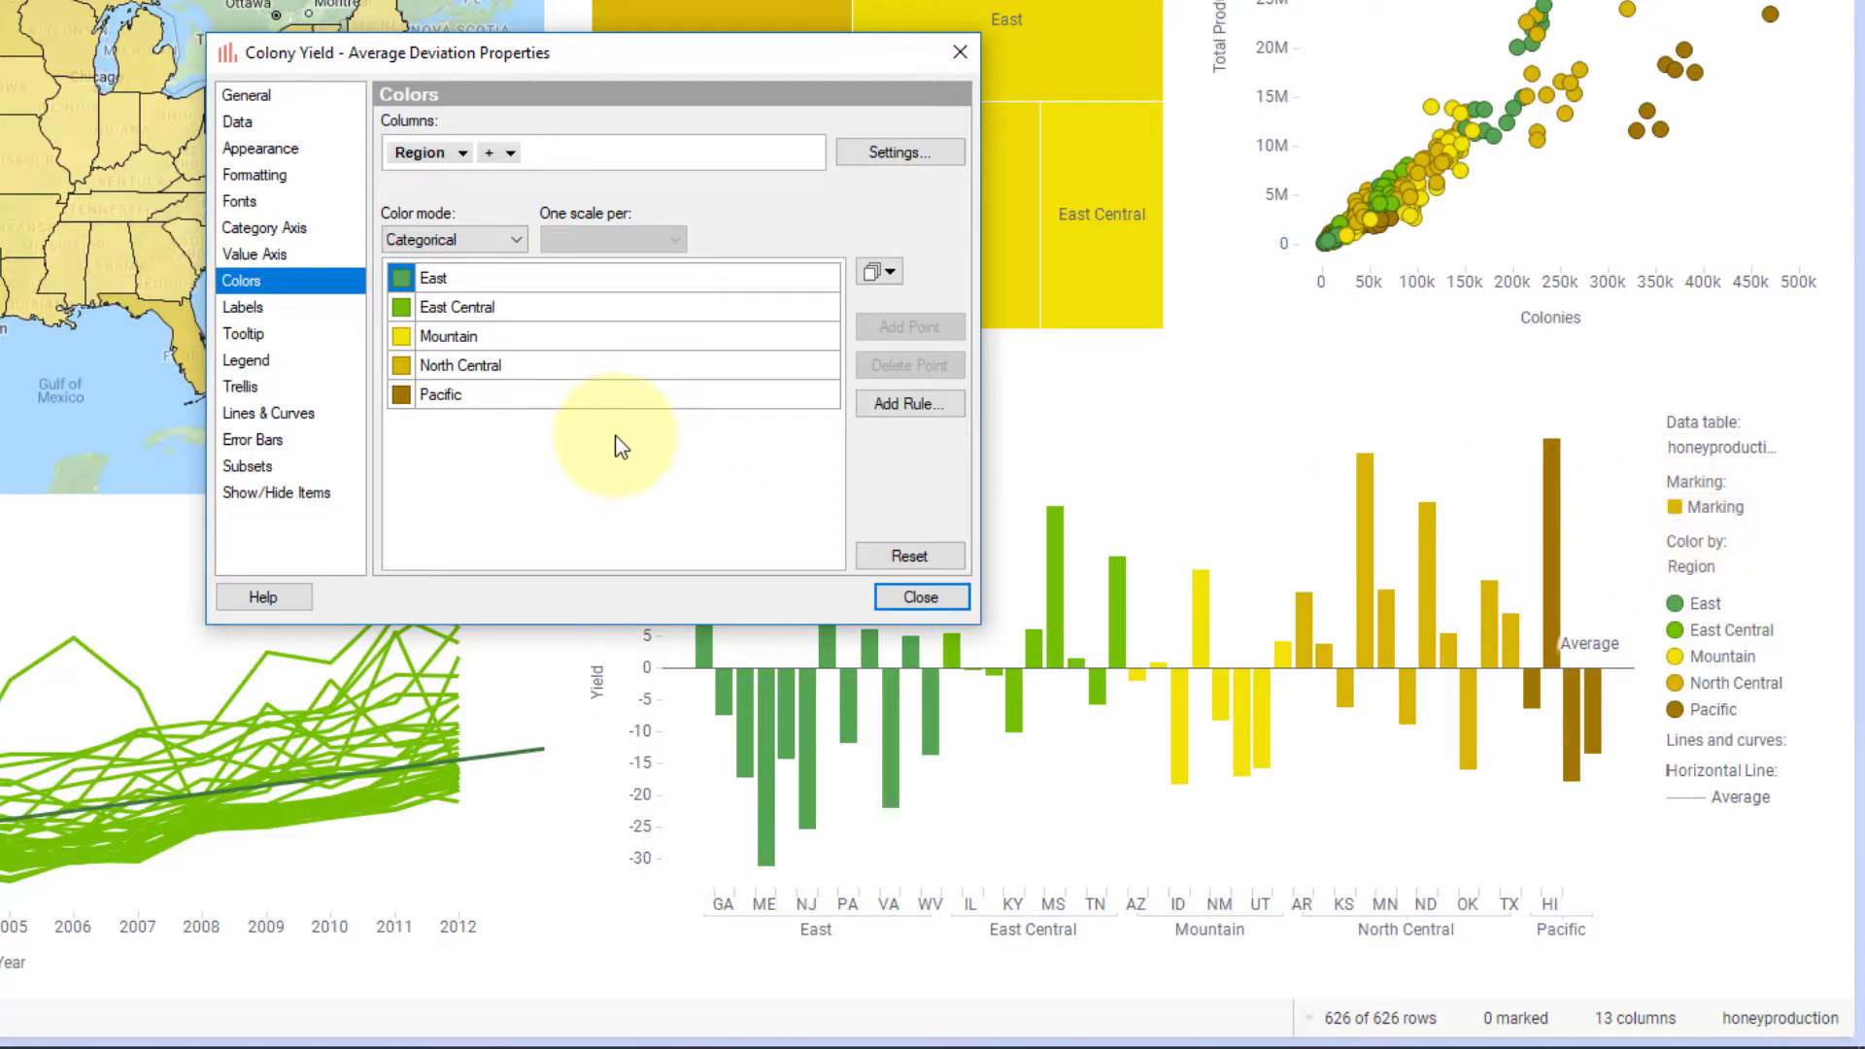
# Step: Move the properties dialog aside and try the legend's visibility and position options, leaving them unchanged
pyautogui.moveTo(508, 60); pyautogui.dragTo(327, 151)
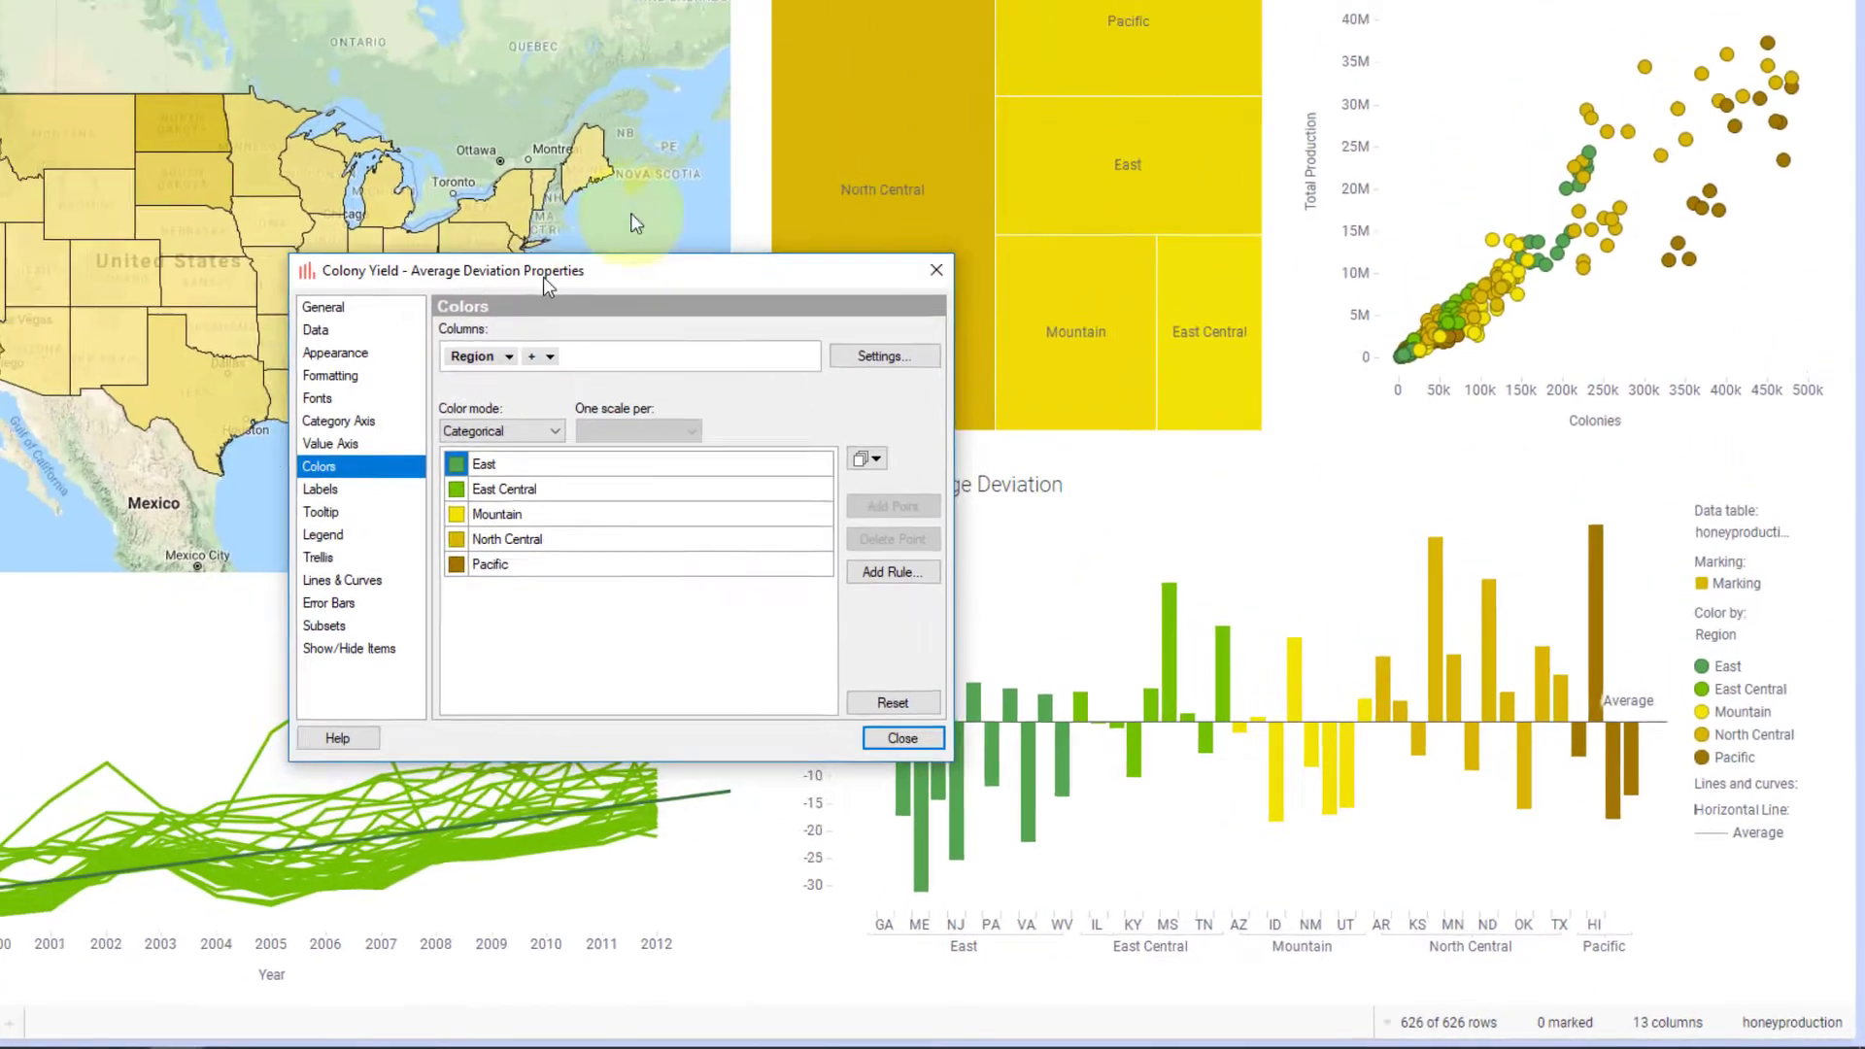
pyautogui.moveTo(546, 282); pyautogui.dragTo(1206, 0)
pyautogui.click(969, 243)
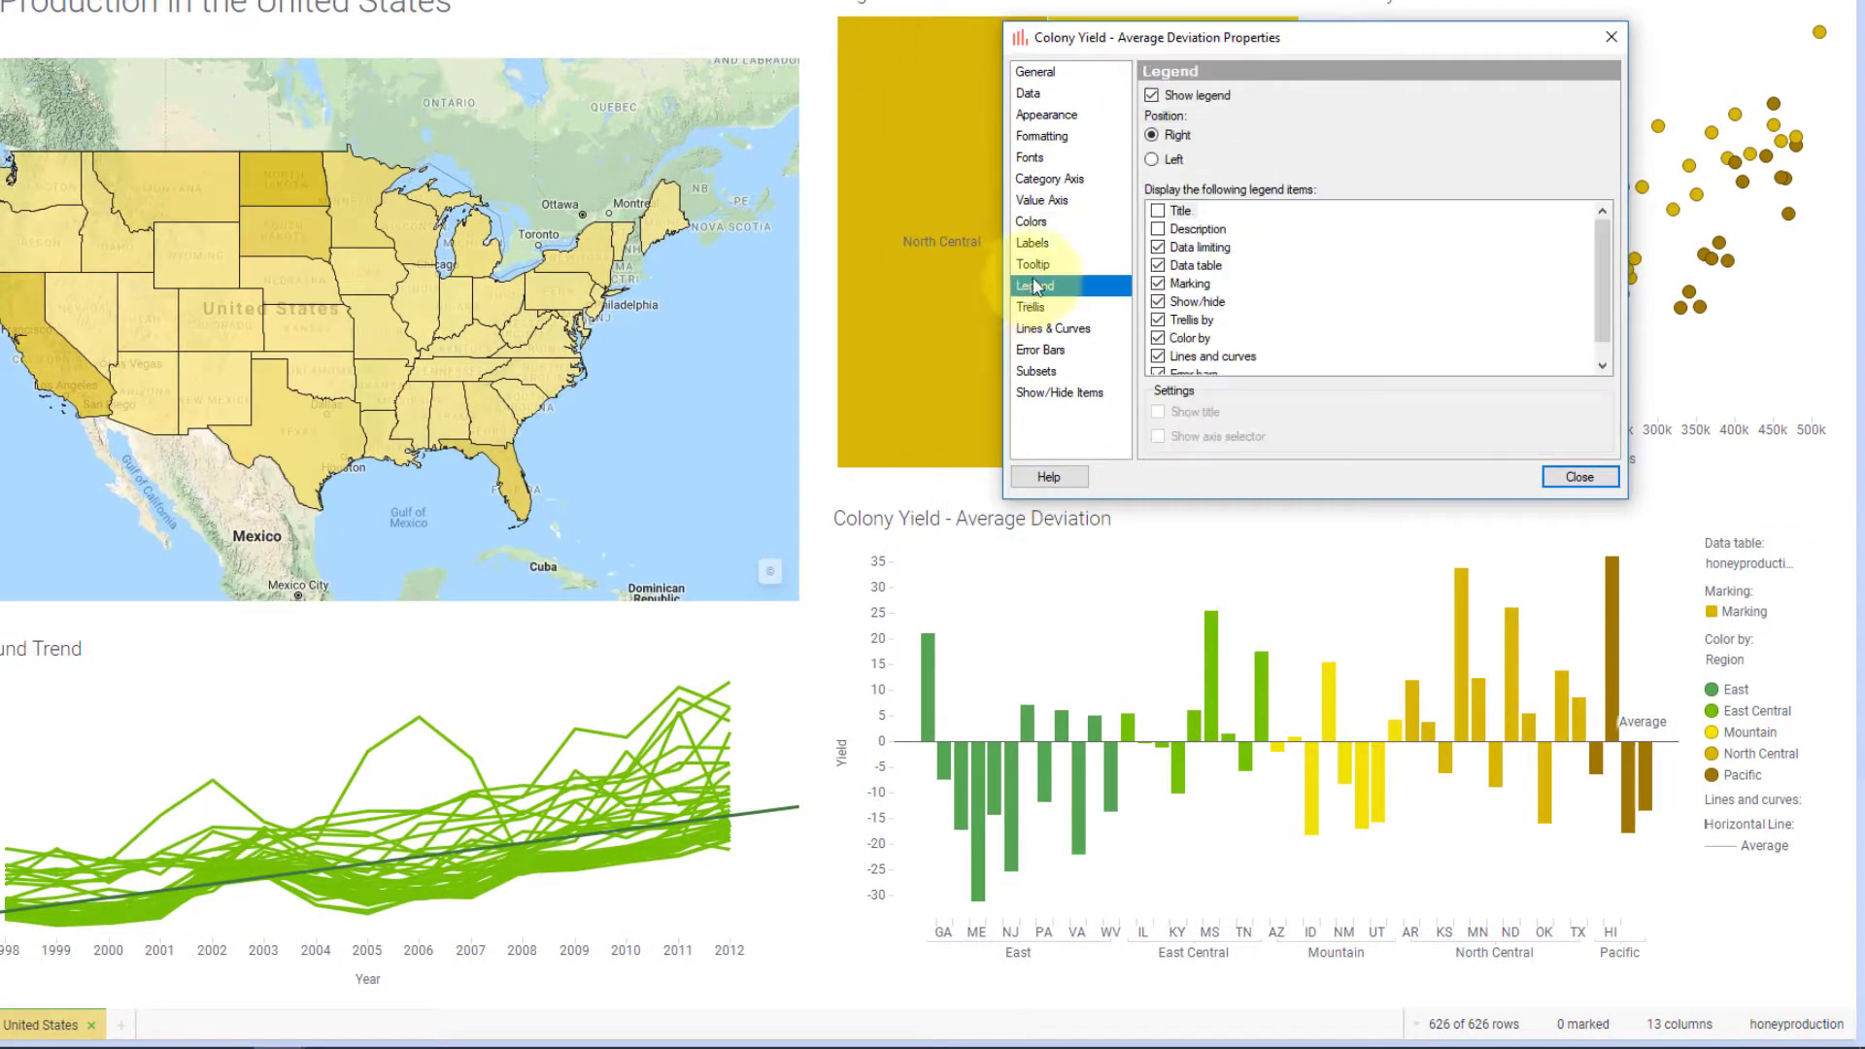
pyautogui.click(1193, 103)
pyautogui.click(1193, 102)
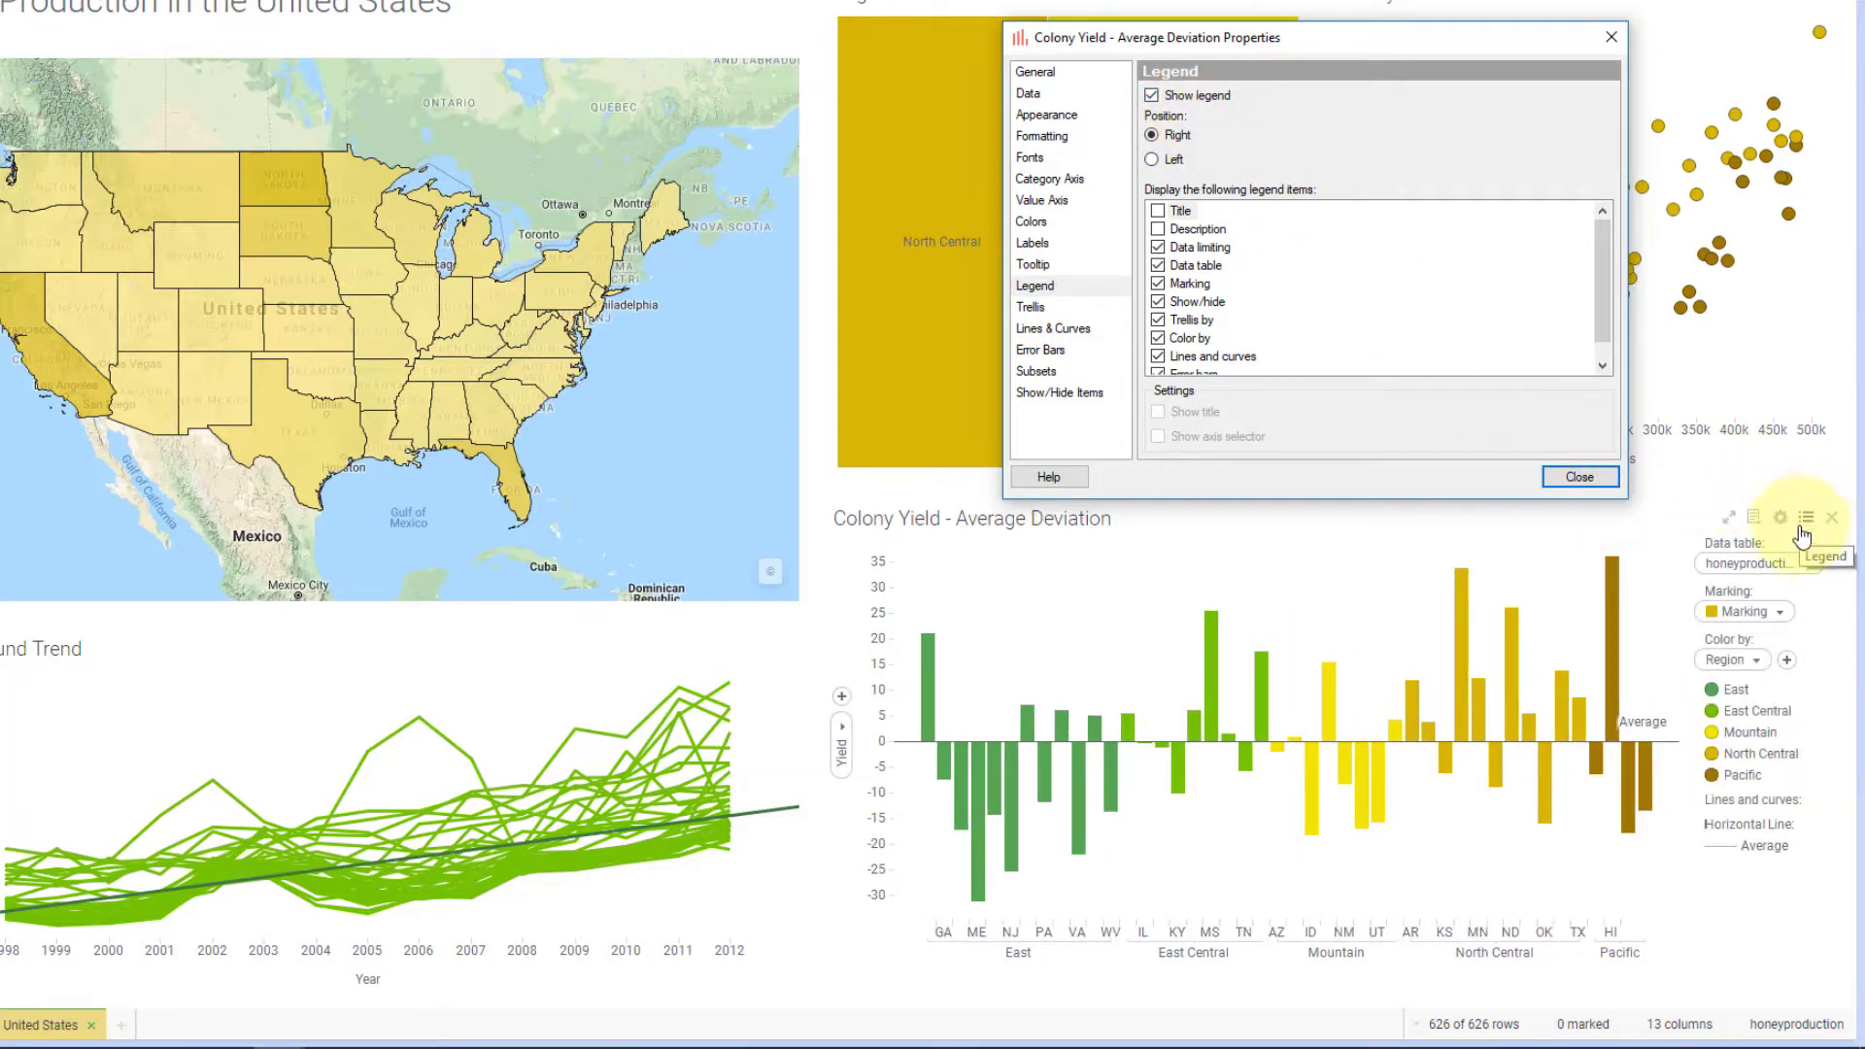
pyautogui.click(1804, 523)
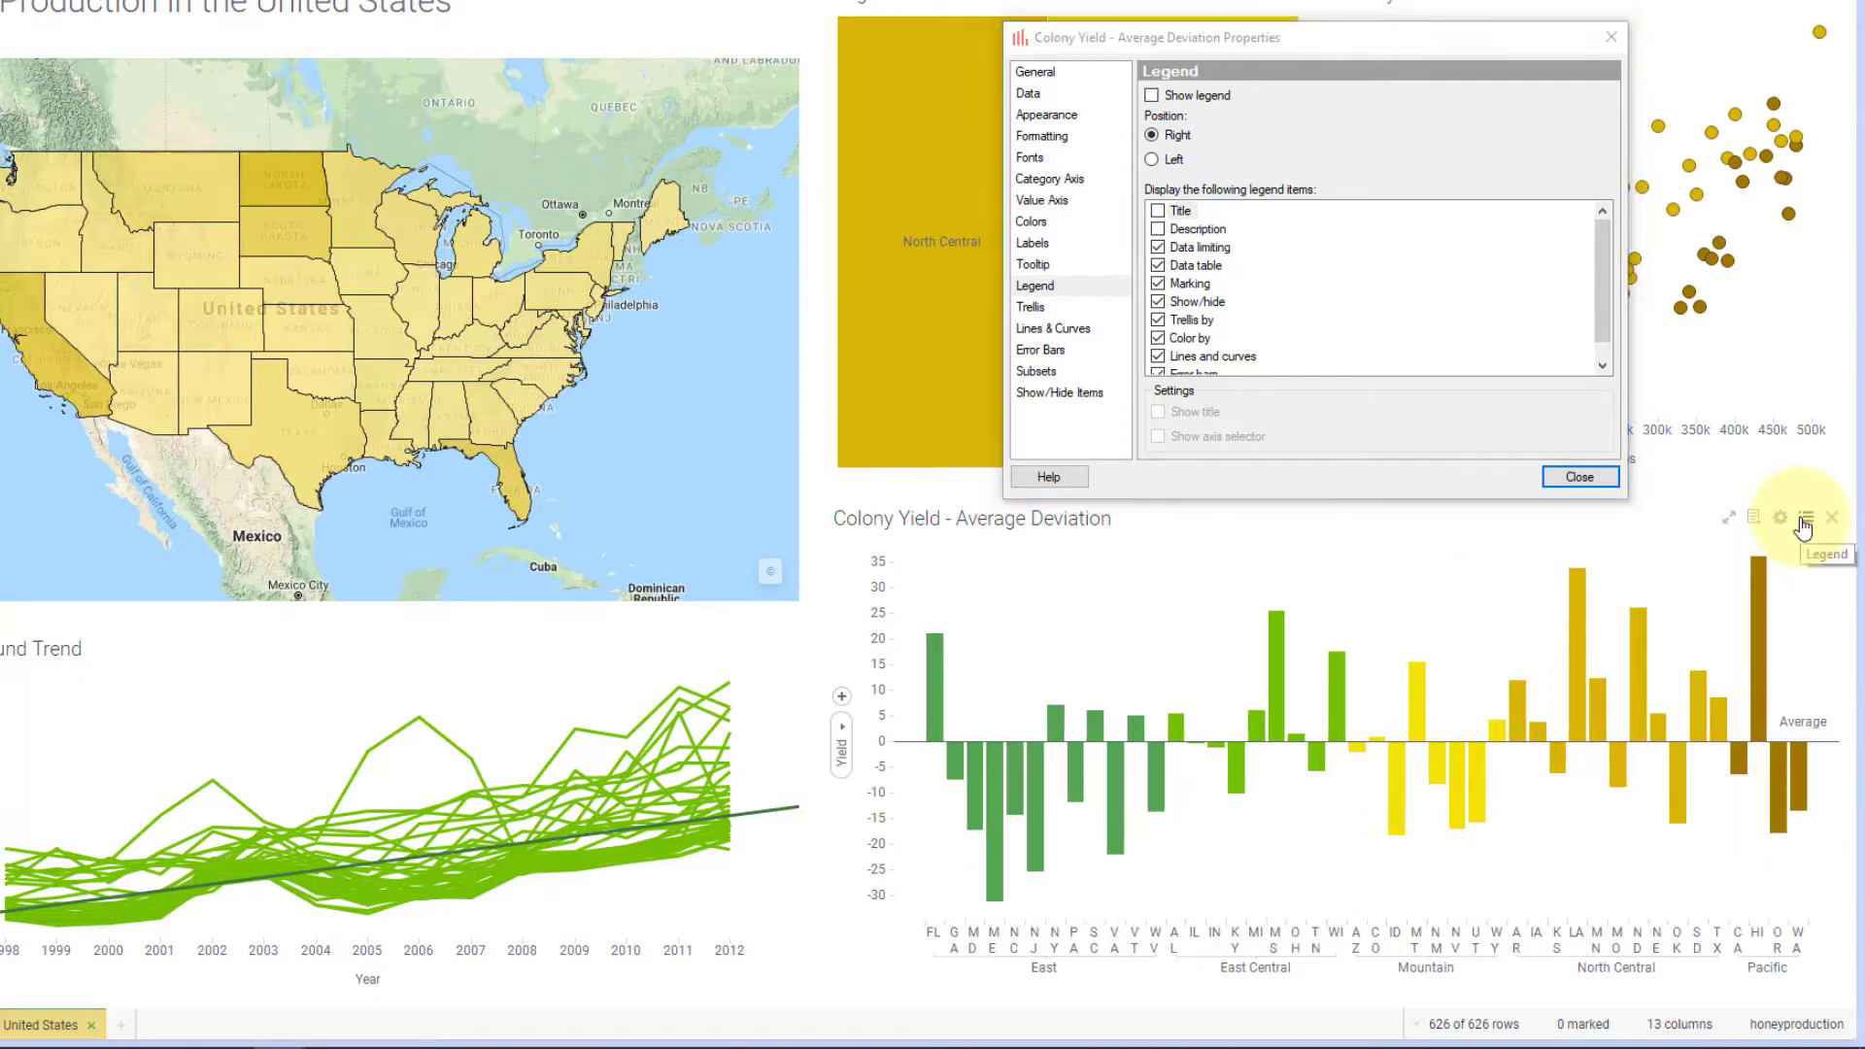
pyautogui.click(1804, 523)
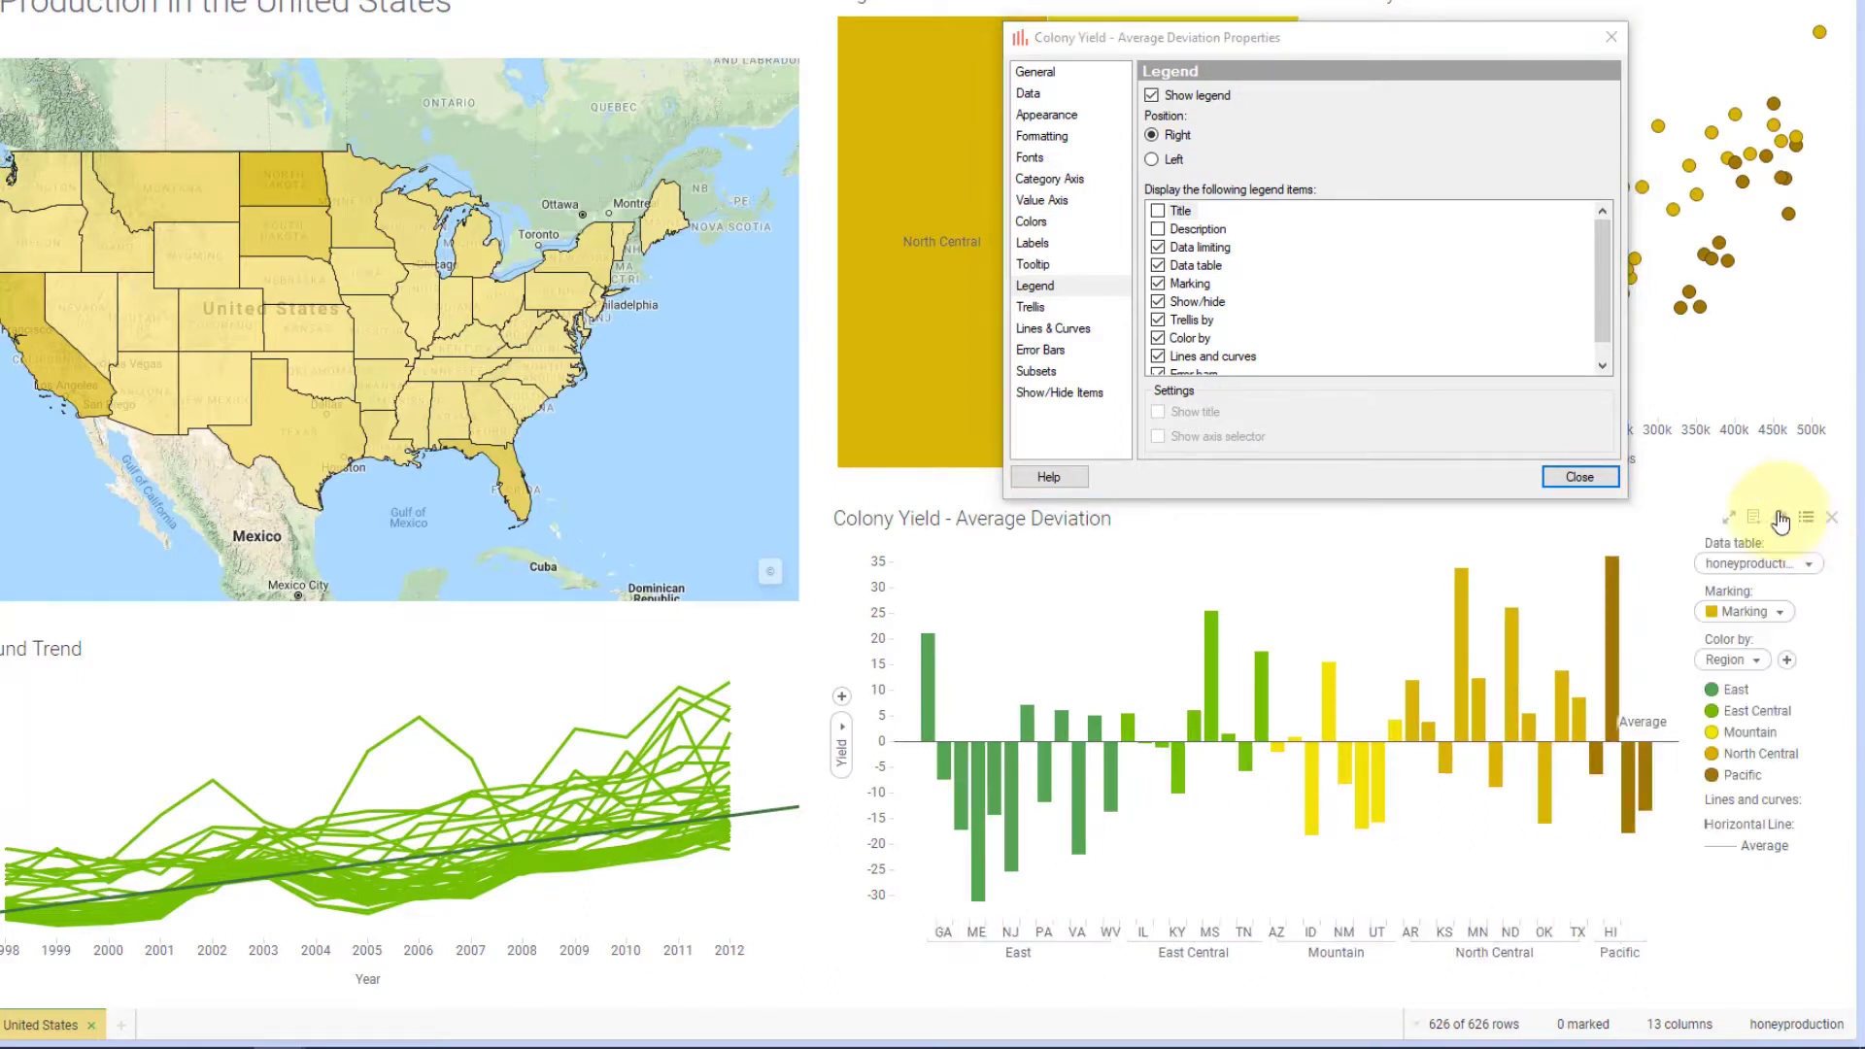
pyautogui.click(1181, 161)
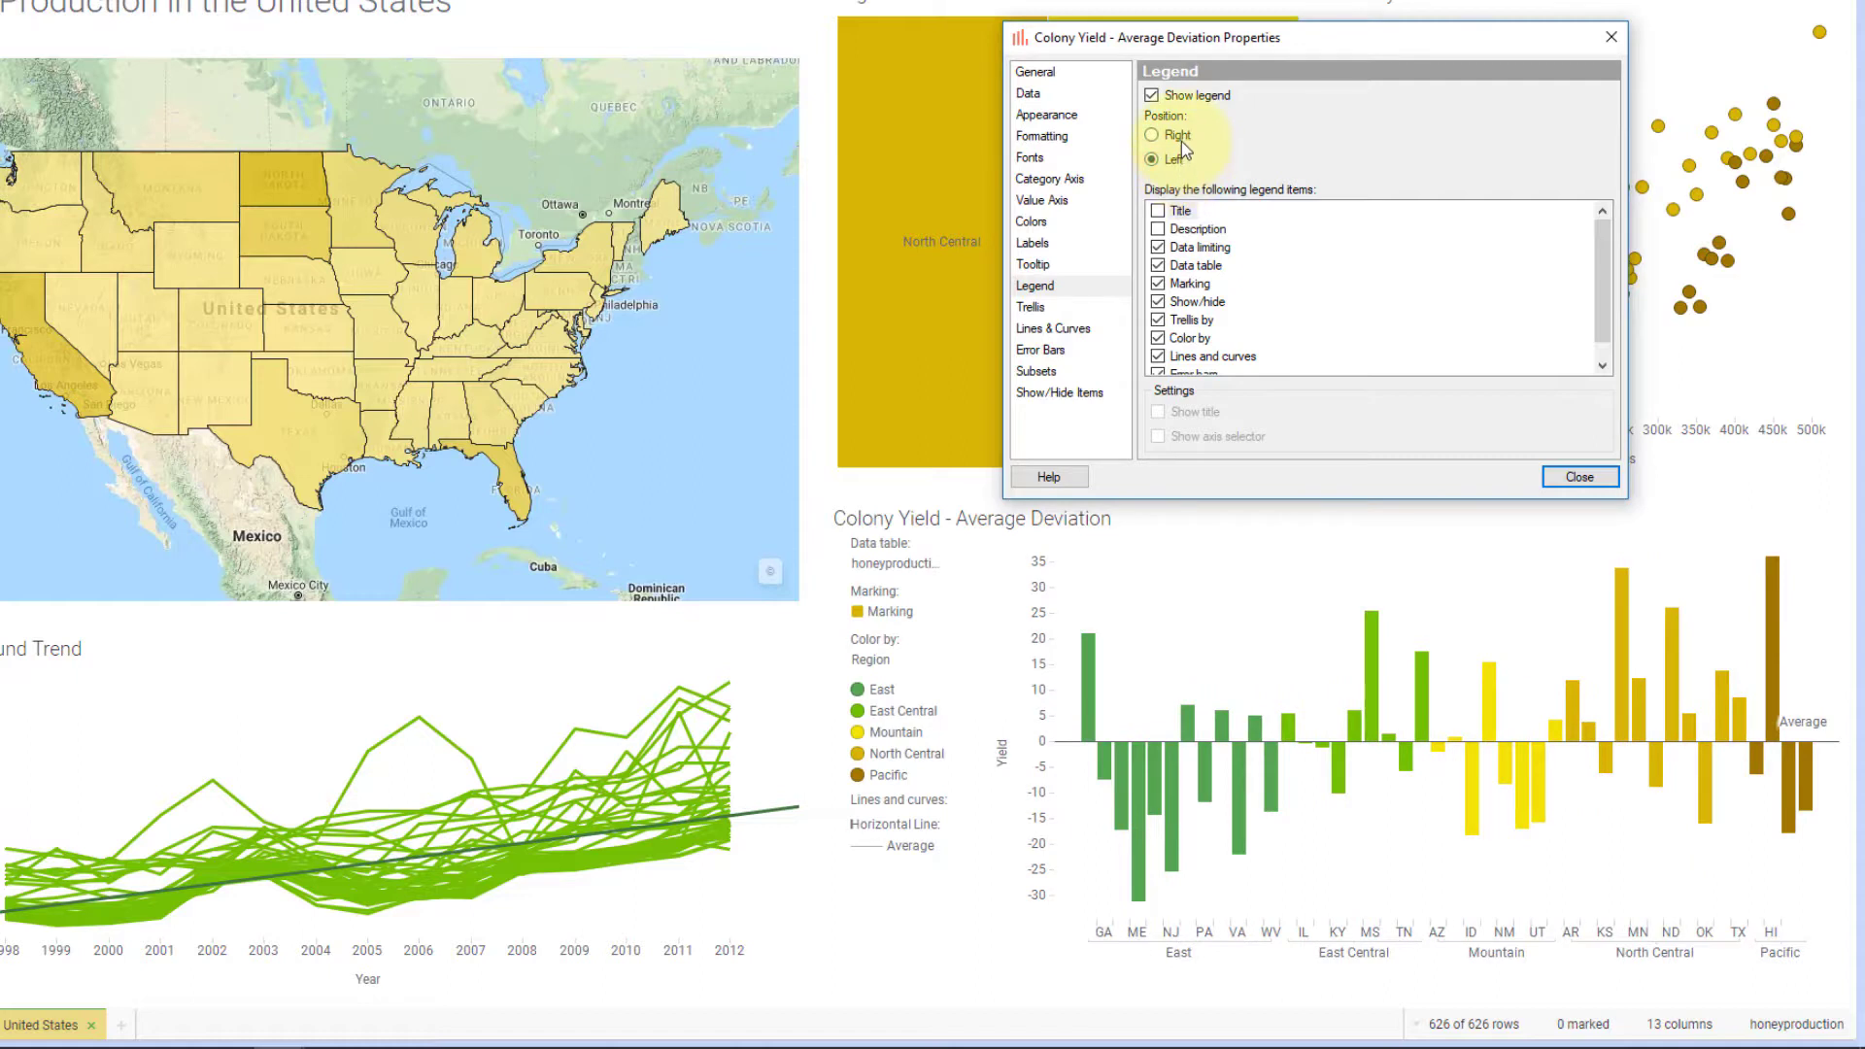
pyautogui.click(1181, 137)
# Step: Remove Marking from the legend items, hide the Color by heading, and close properties
pyautogui.scroll(-1, 1181, 236)
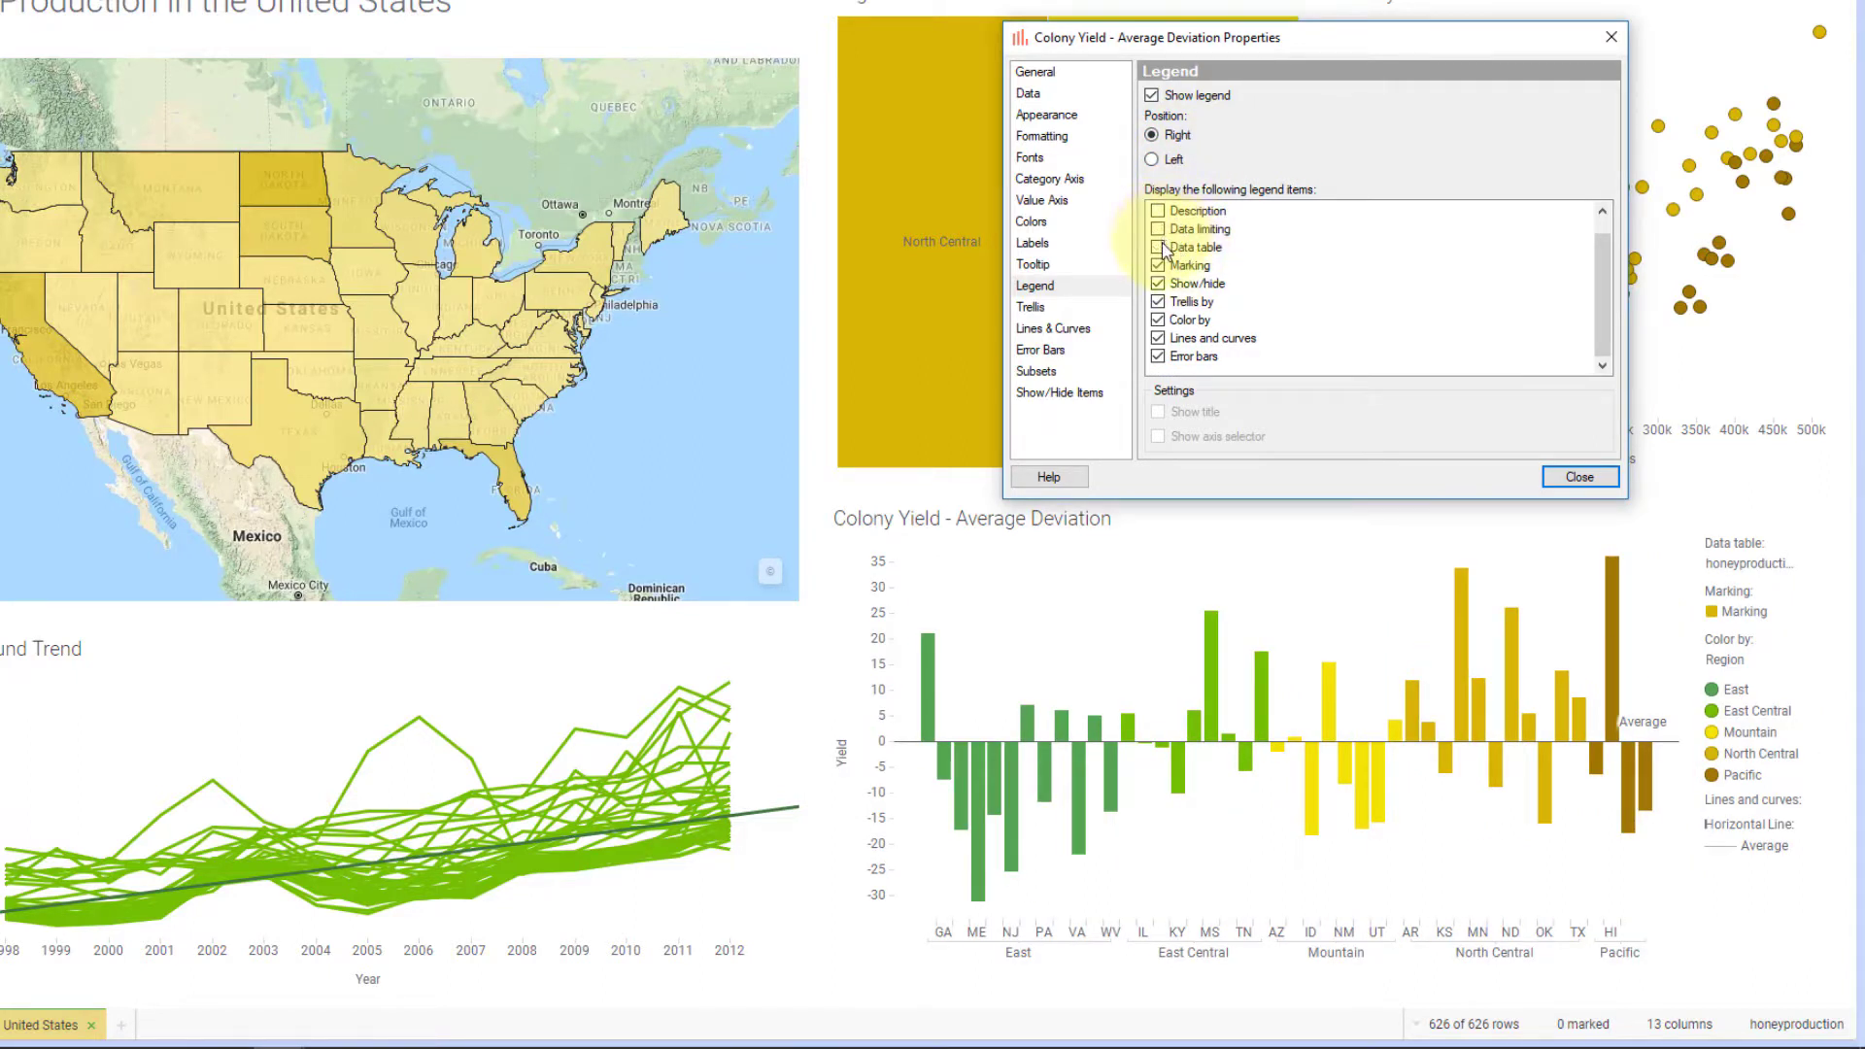
pyautogui.click(1158, 267)
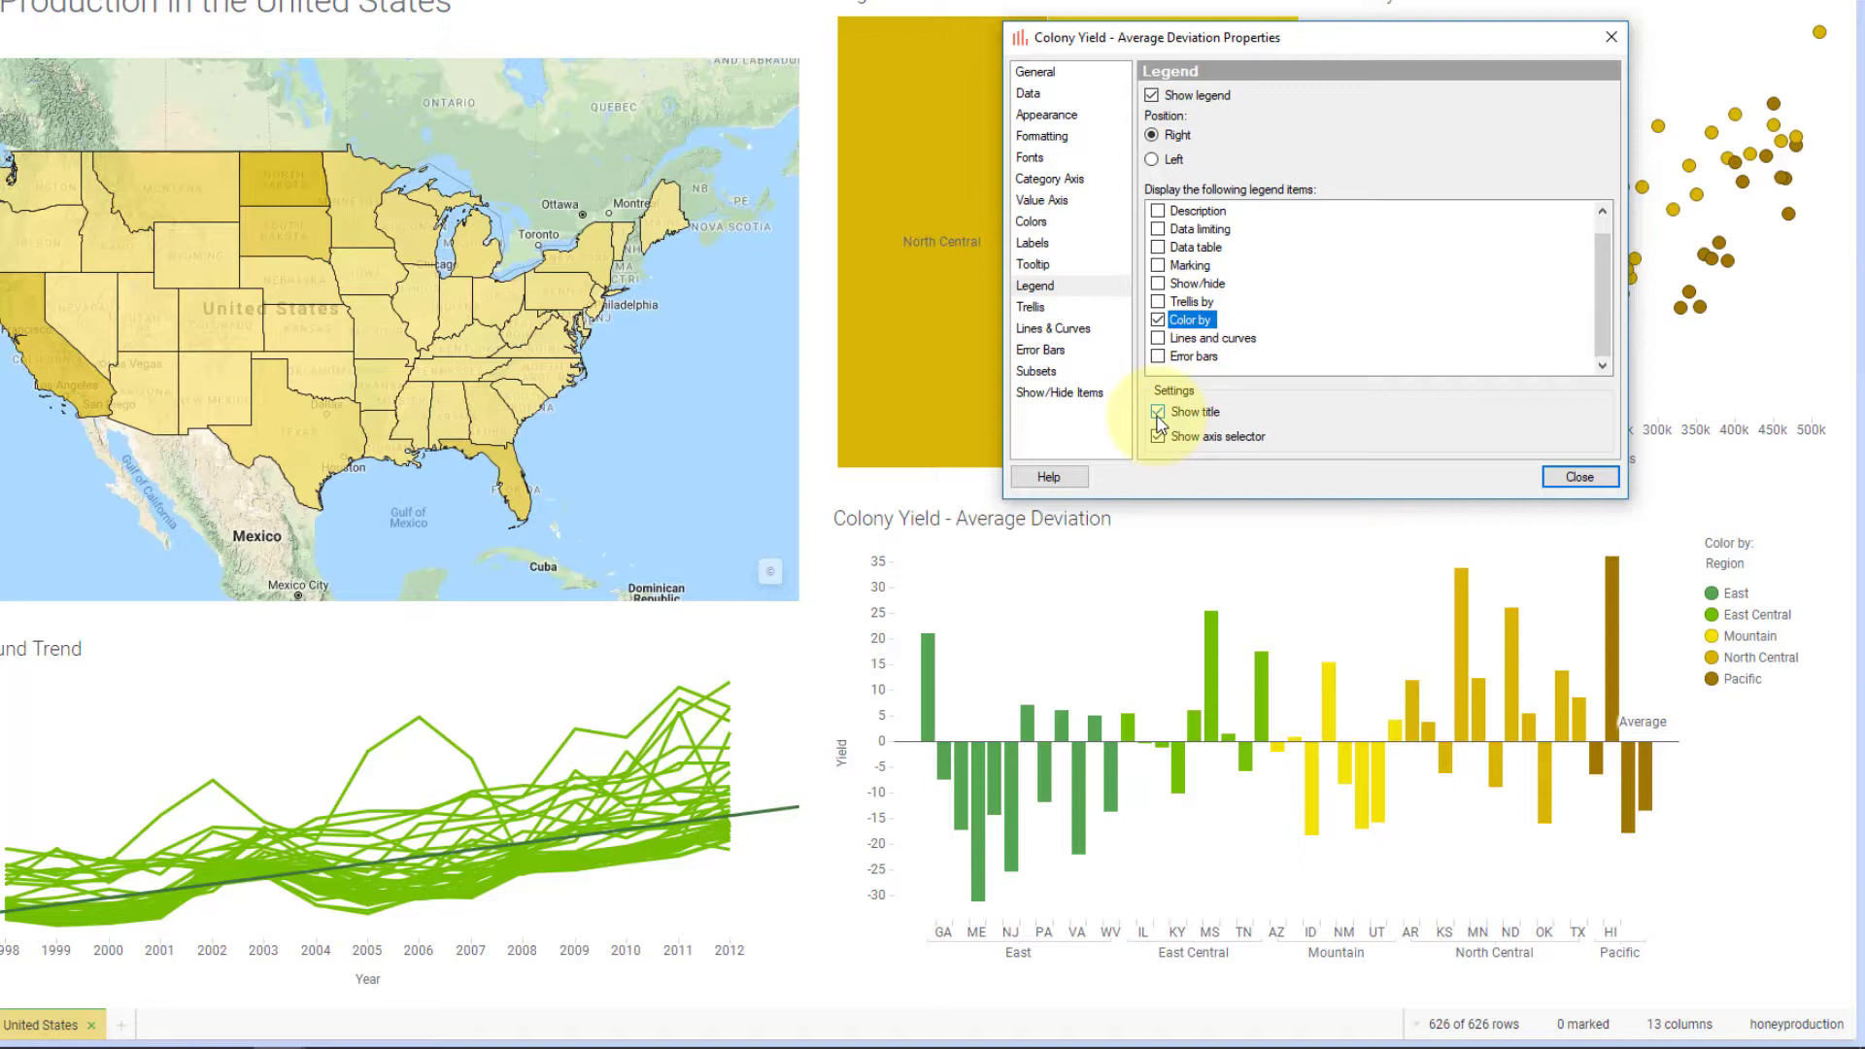
pyautogui.click(1158, 414)
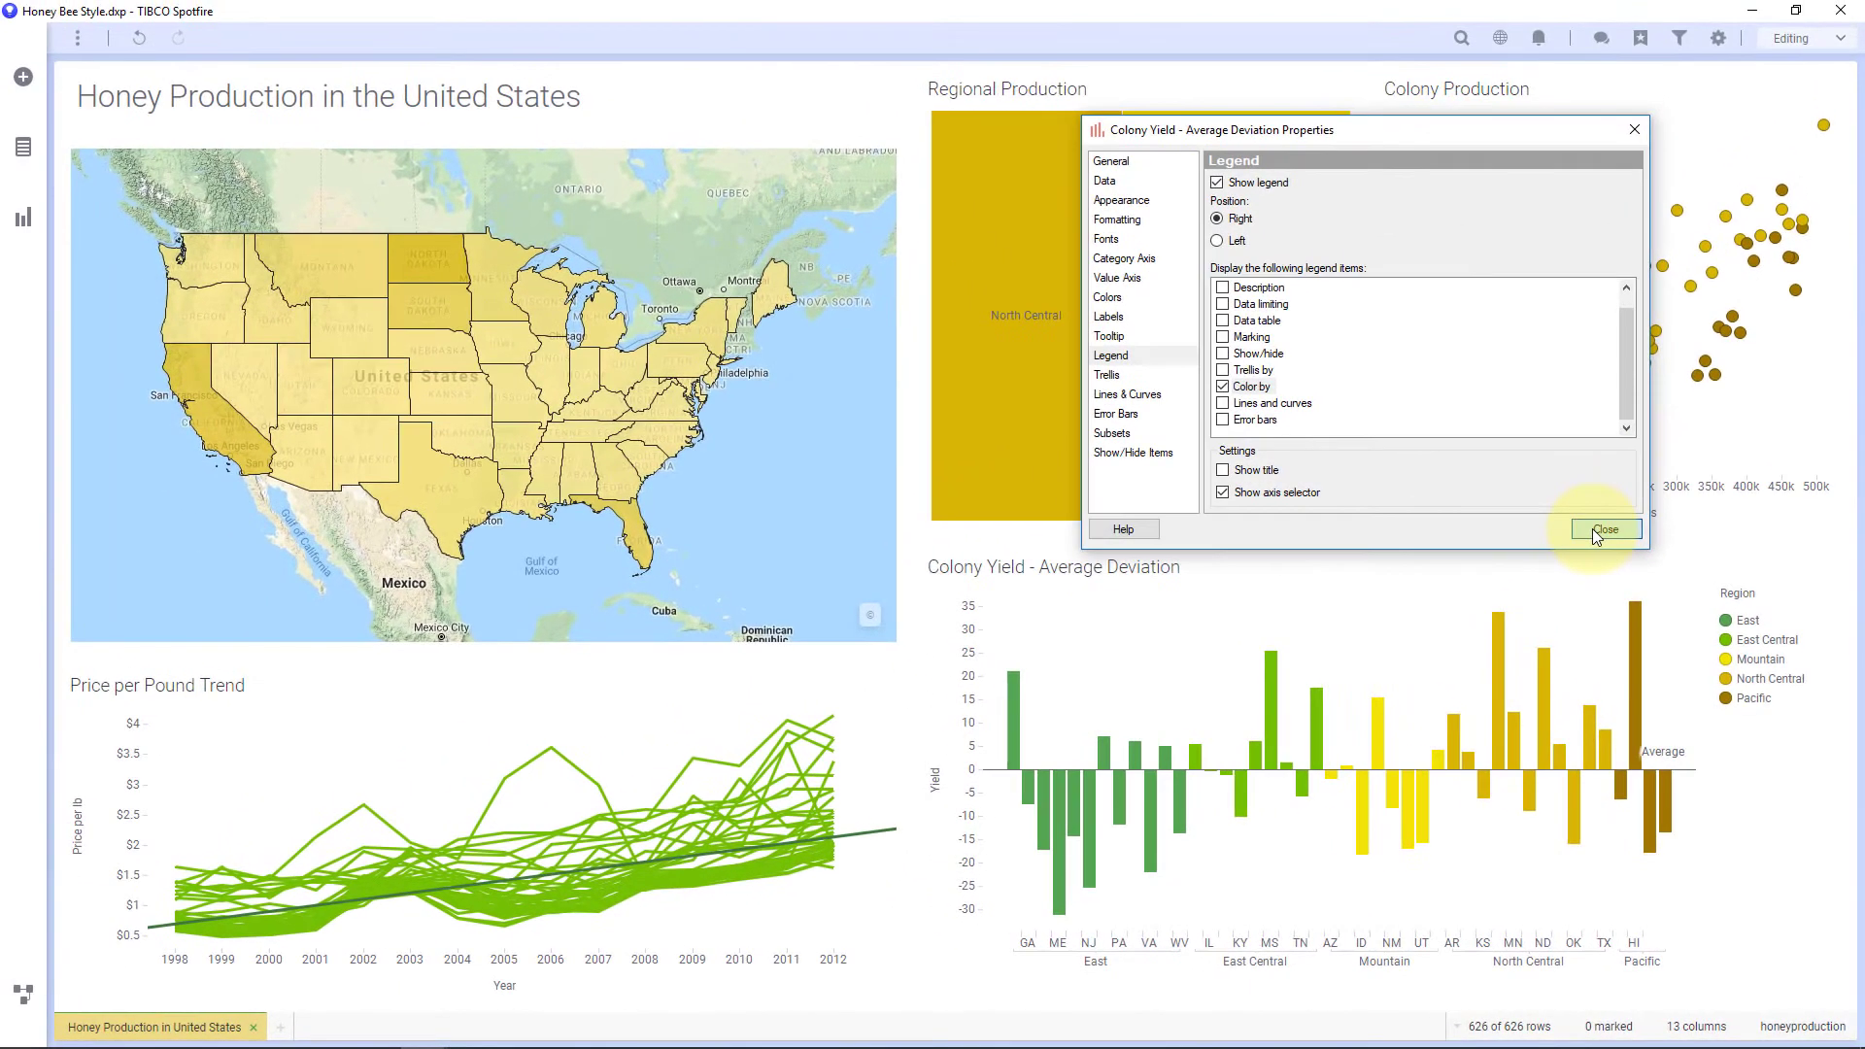
pyautogui.click(1603, 529)
# Step: Switch the dashboard to Viewing mode and back to Editing mode
pyautogui.click(1786, 53)
pyautogui.click(1793, 99)
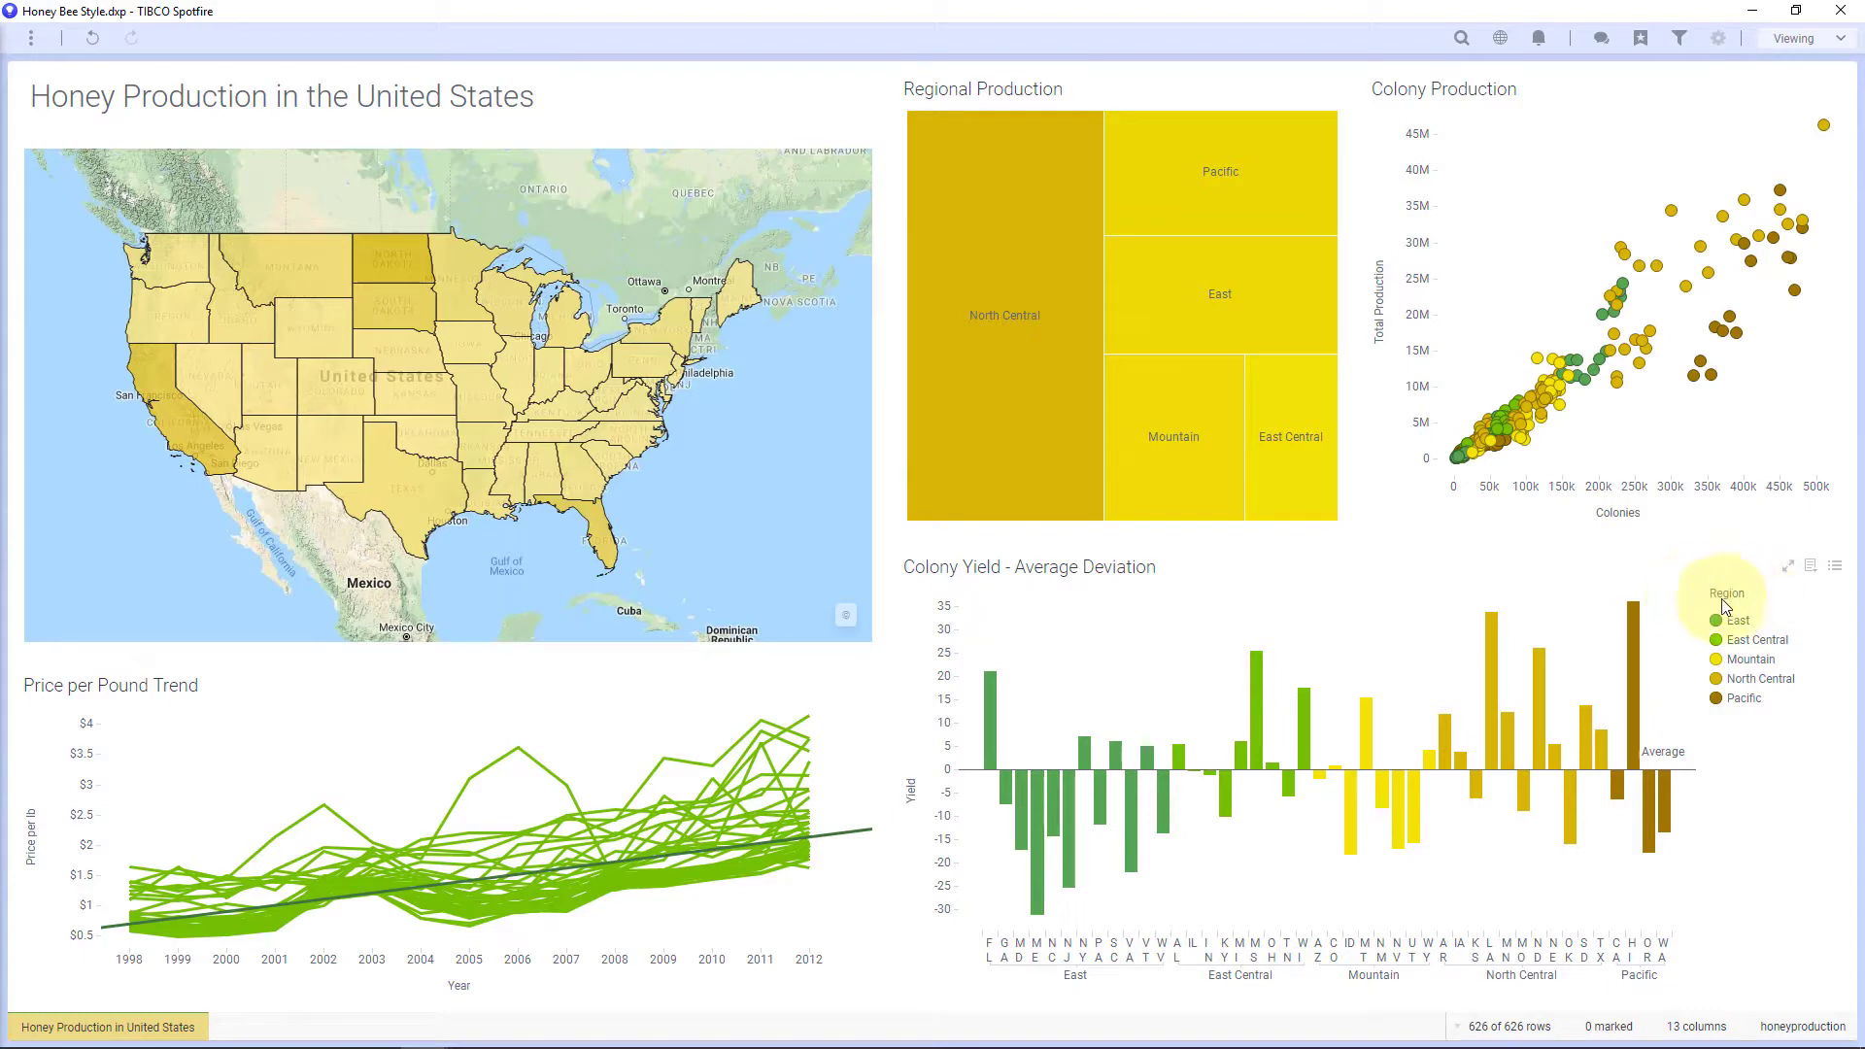
pyautogui.click(1814, 47)
pyautogui.click(1797, 91)
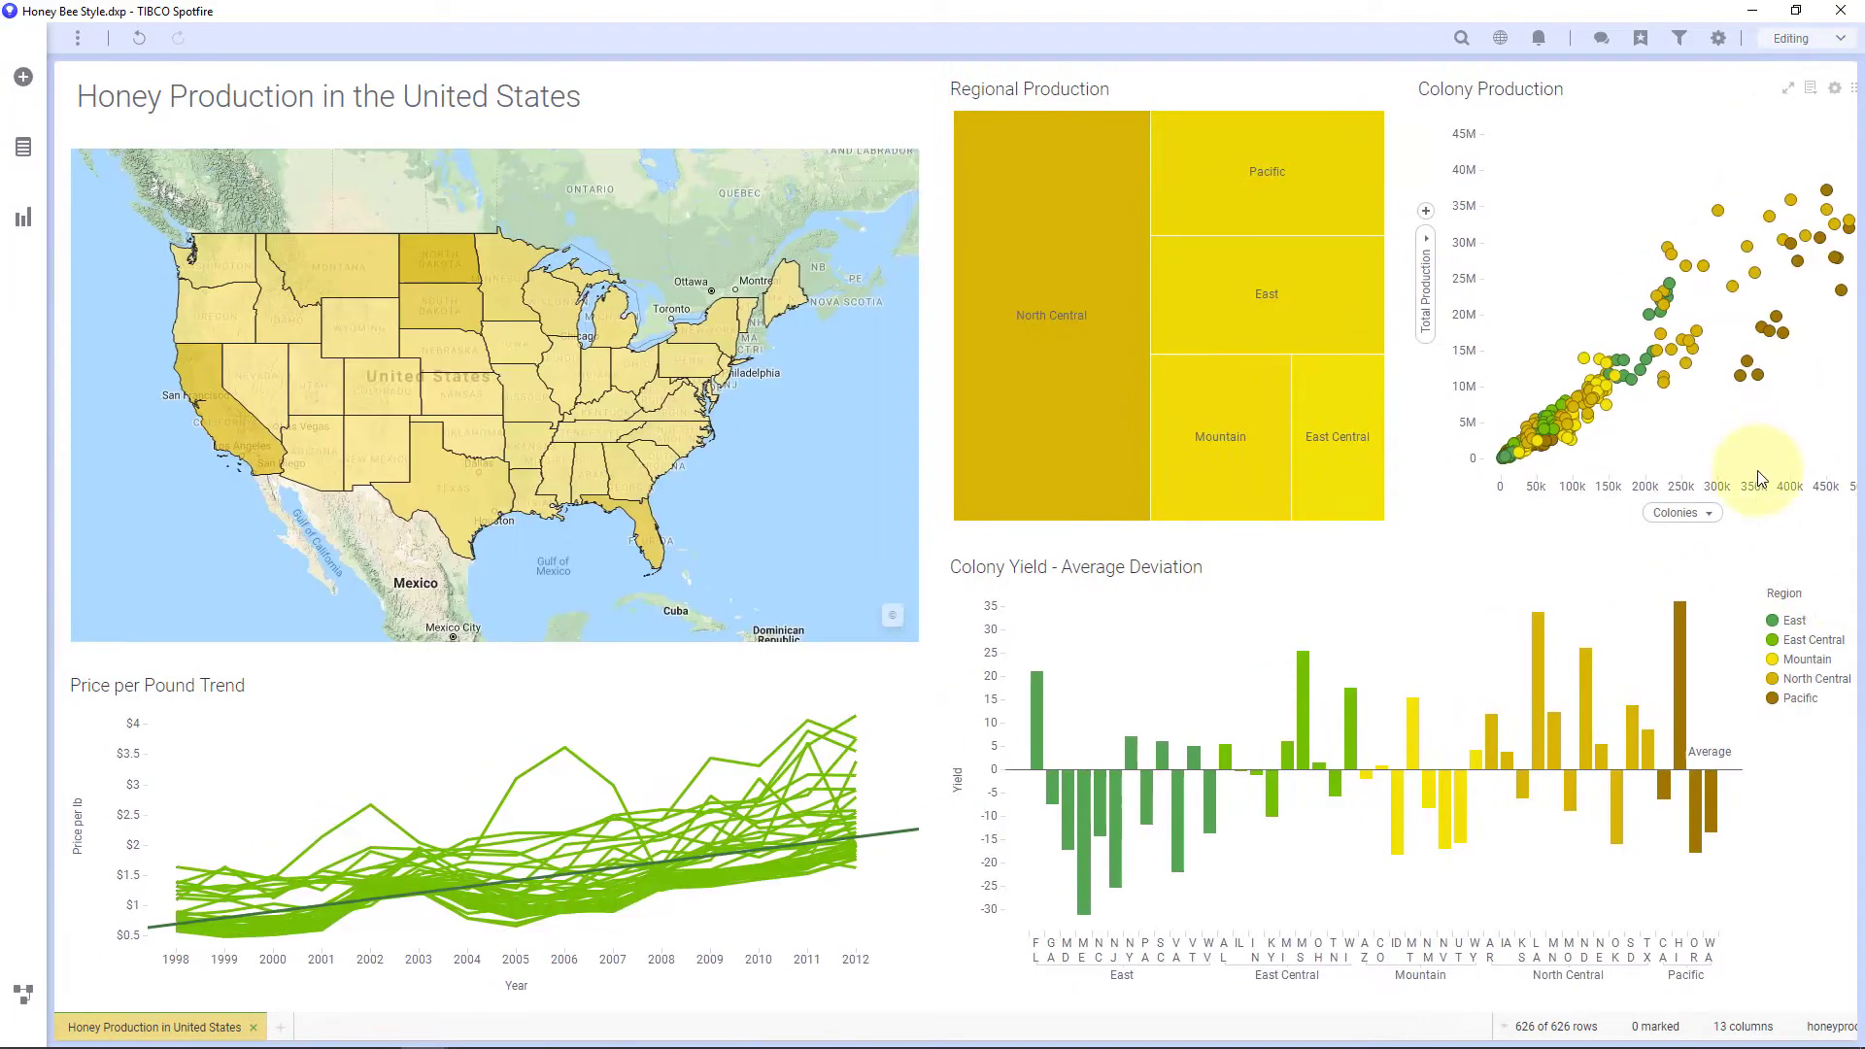
# Step: Open the Colony Yield chart's properties at the Legend page
pyautogui.rightClick(1748, 594)
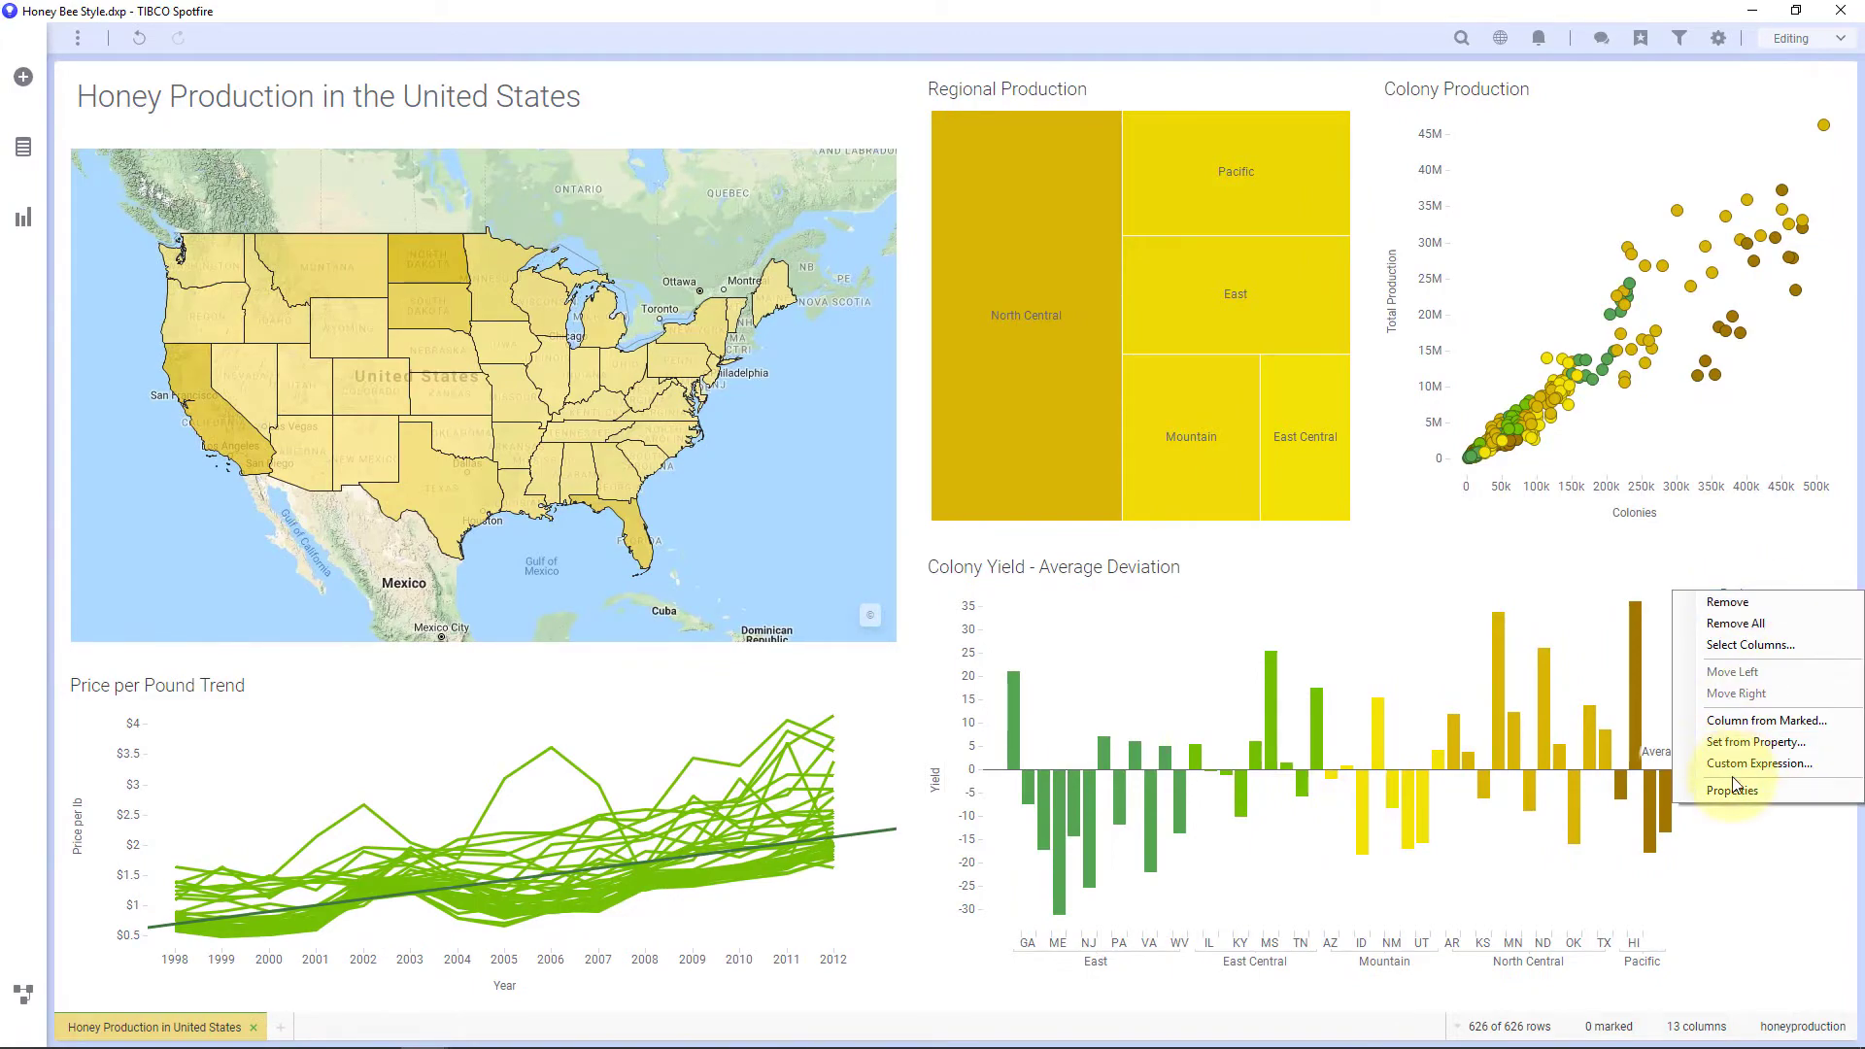
pyautogui.click(1733, 789)
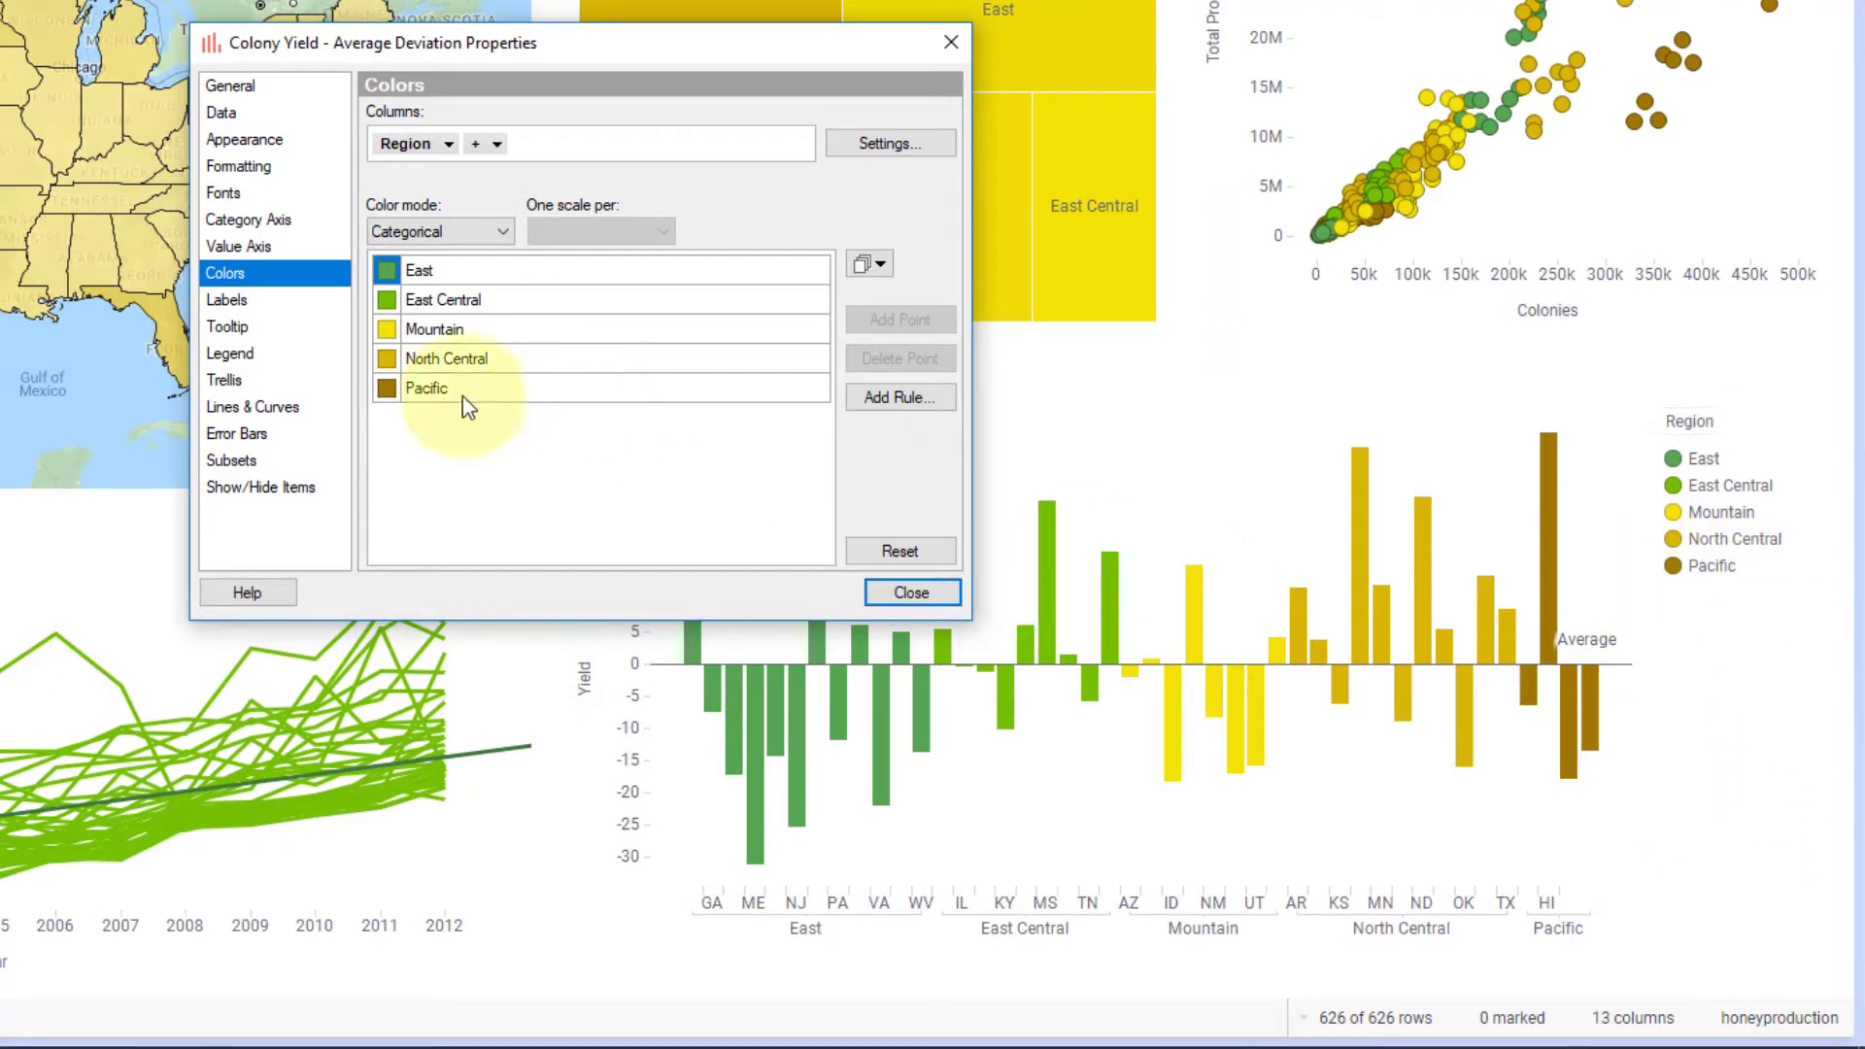
pyautogui.click(277, 356)
# Step: Add Description to the legend, paste the description text, and stop showing it in the chart body
pyautogui.click(383, 283)
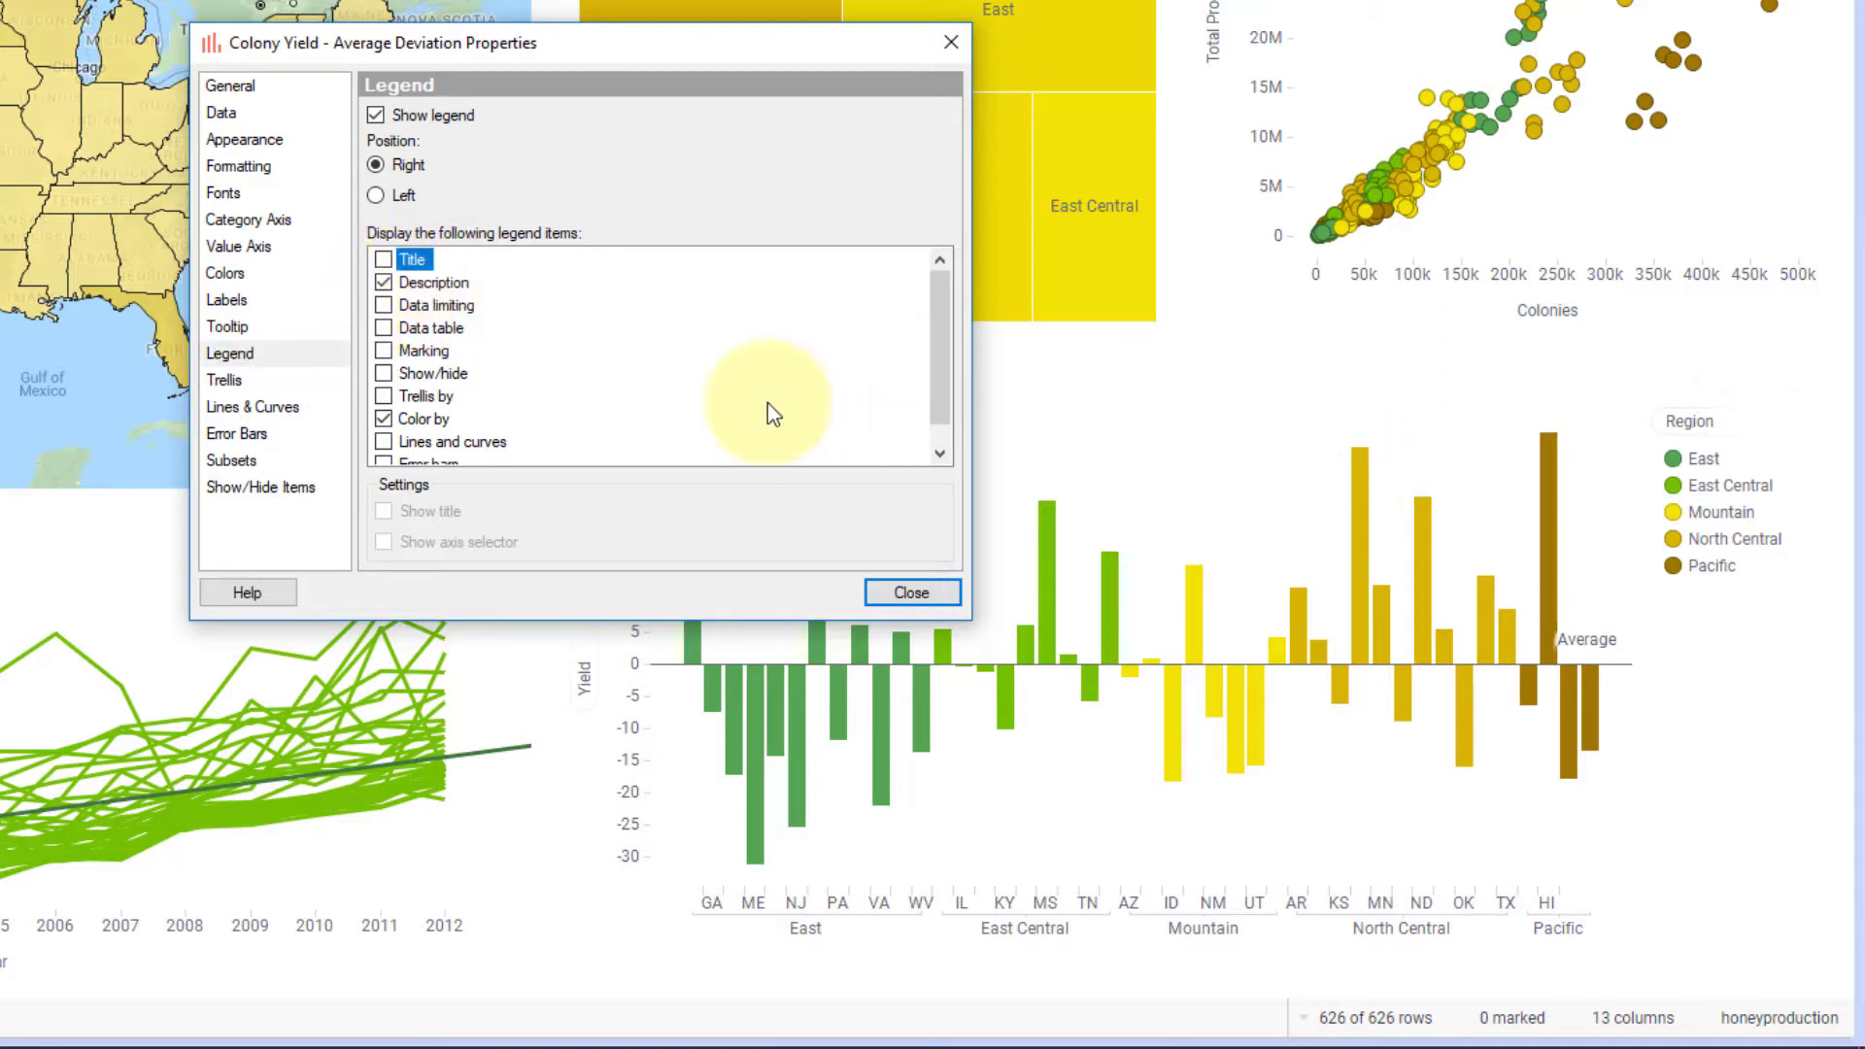
pyautogui.click(298, 100)
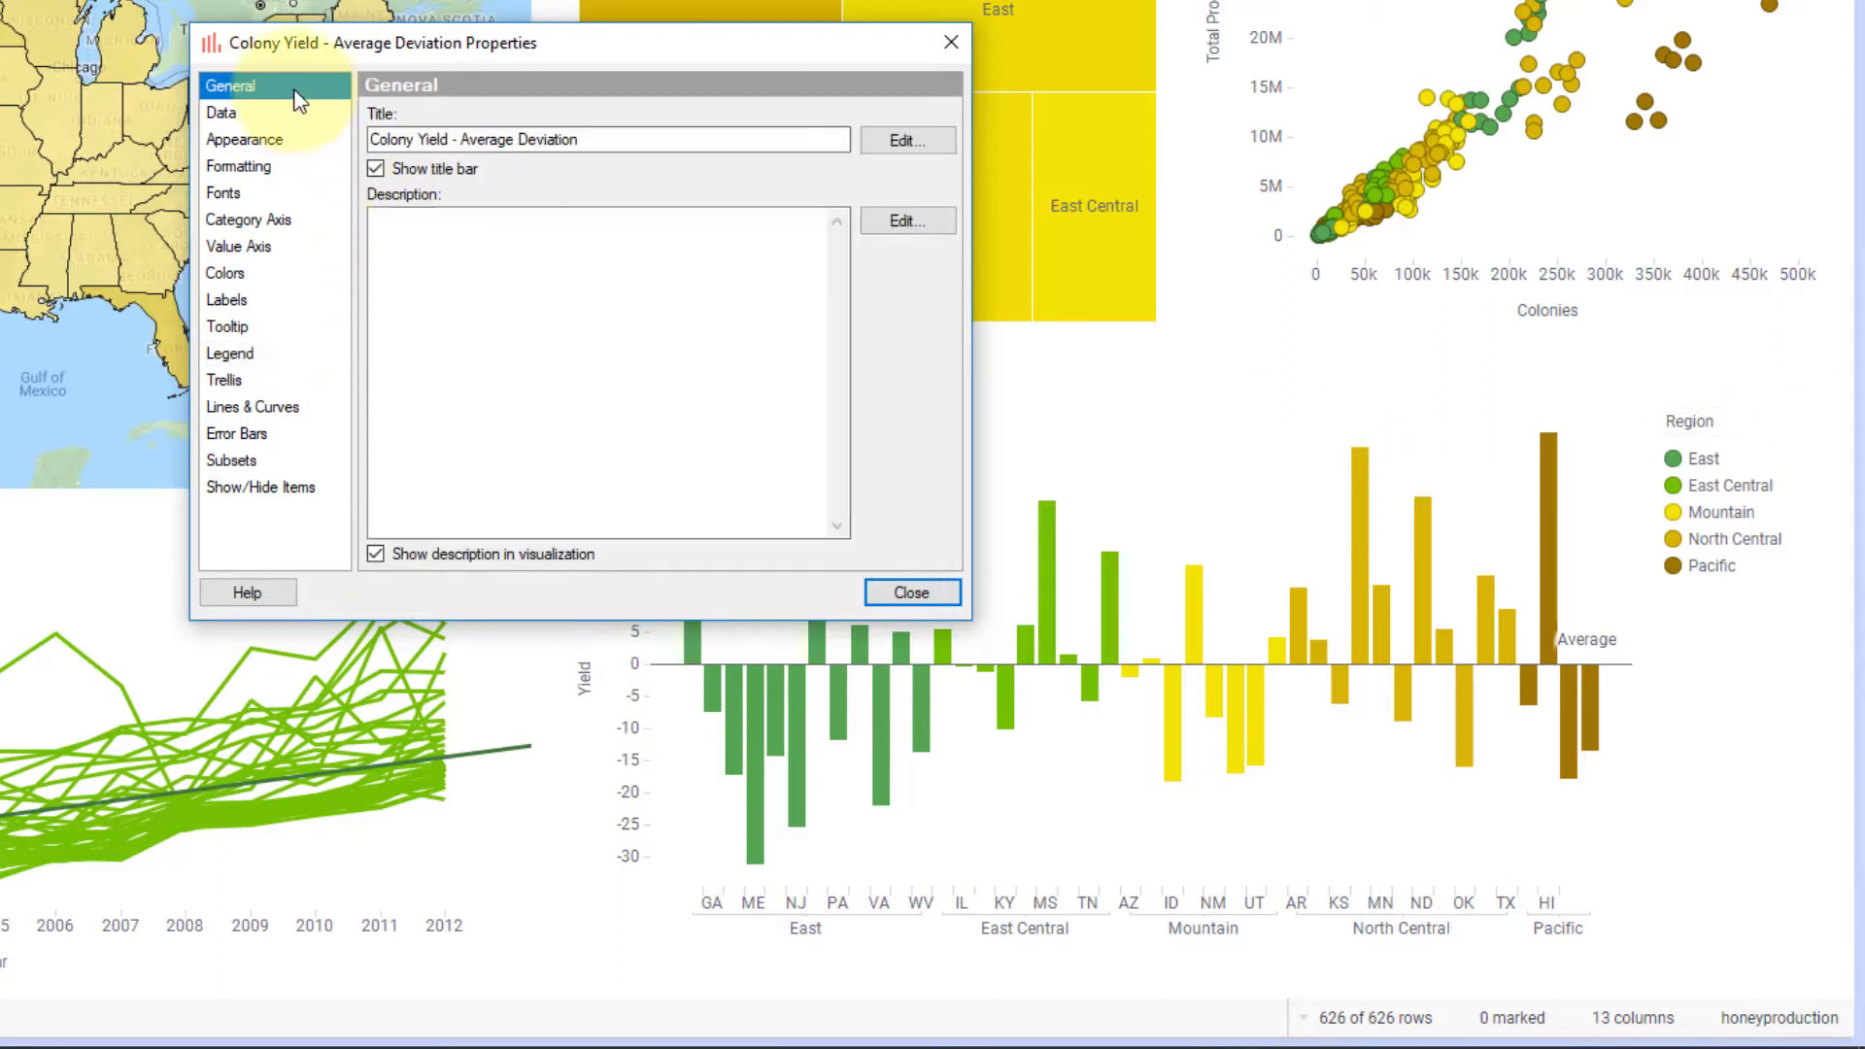
pyautogui.click(535, 254)
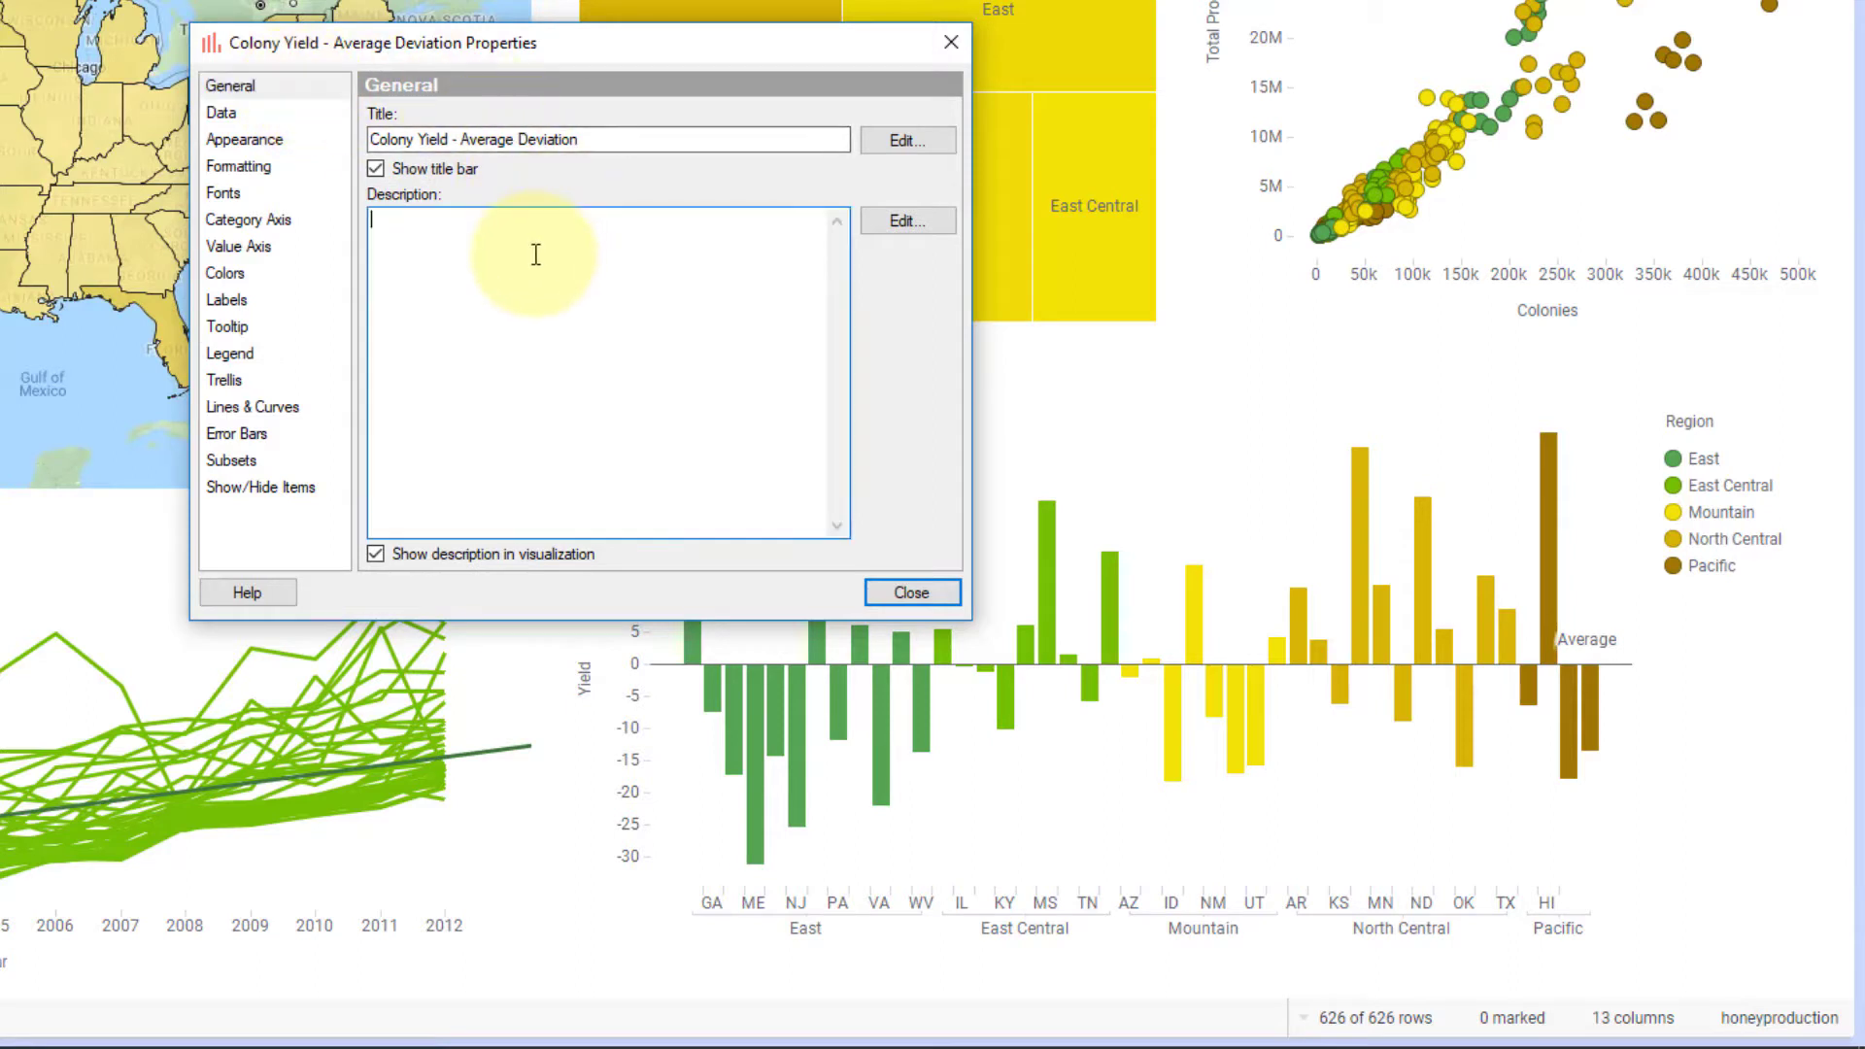
pyautogui.write('Each bar represents the average colony yield per state, with the average across the United States fixed at 0. Bars above 0 are better than average, while those below are worse than average.')
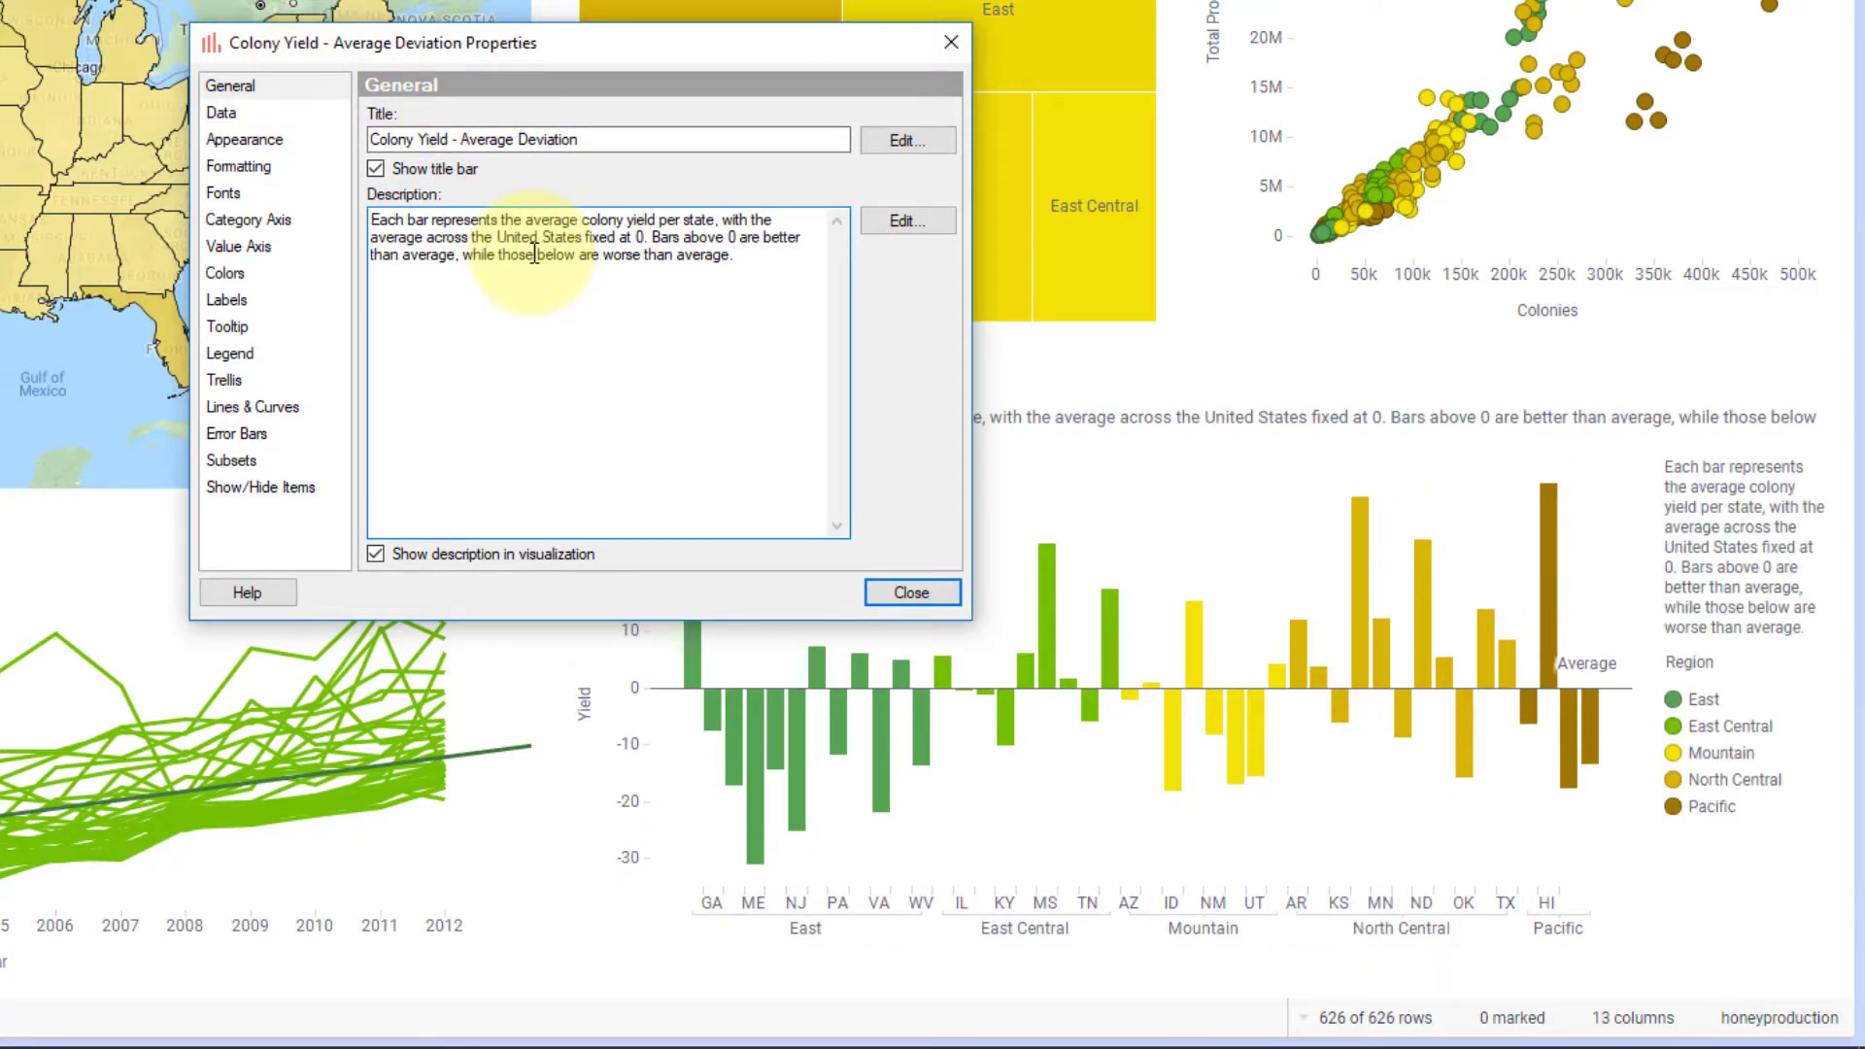
pyautogui.click(493, 554)
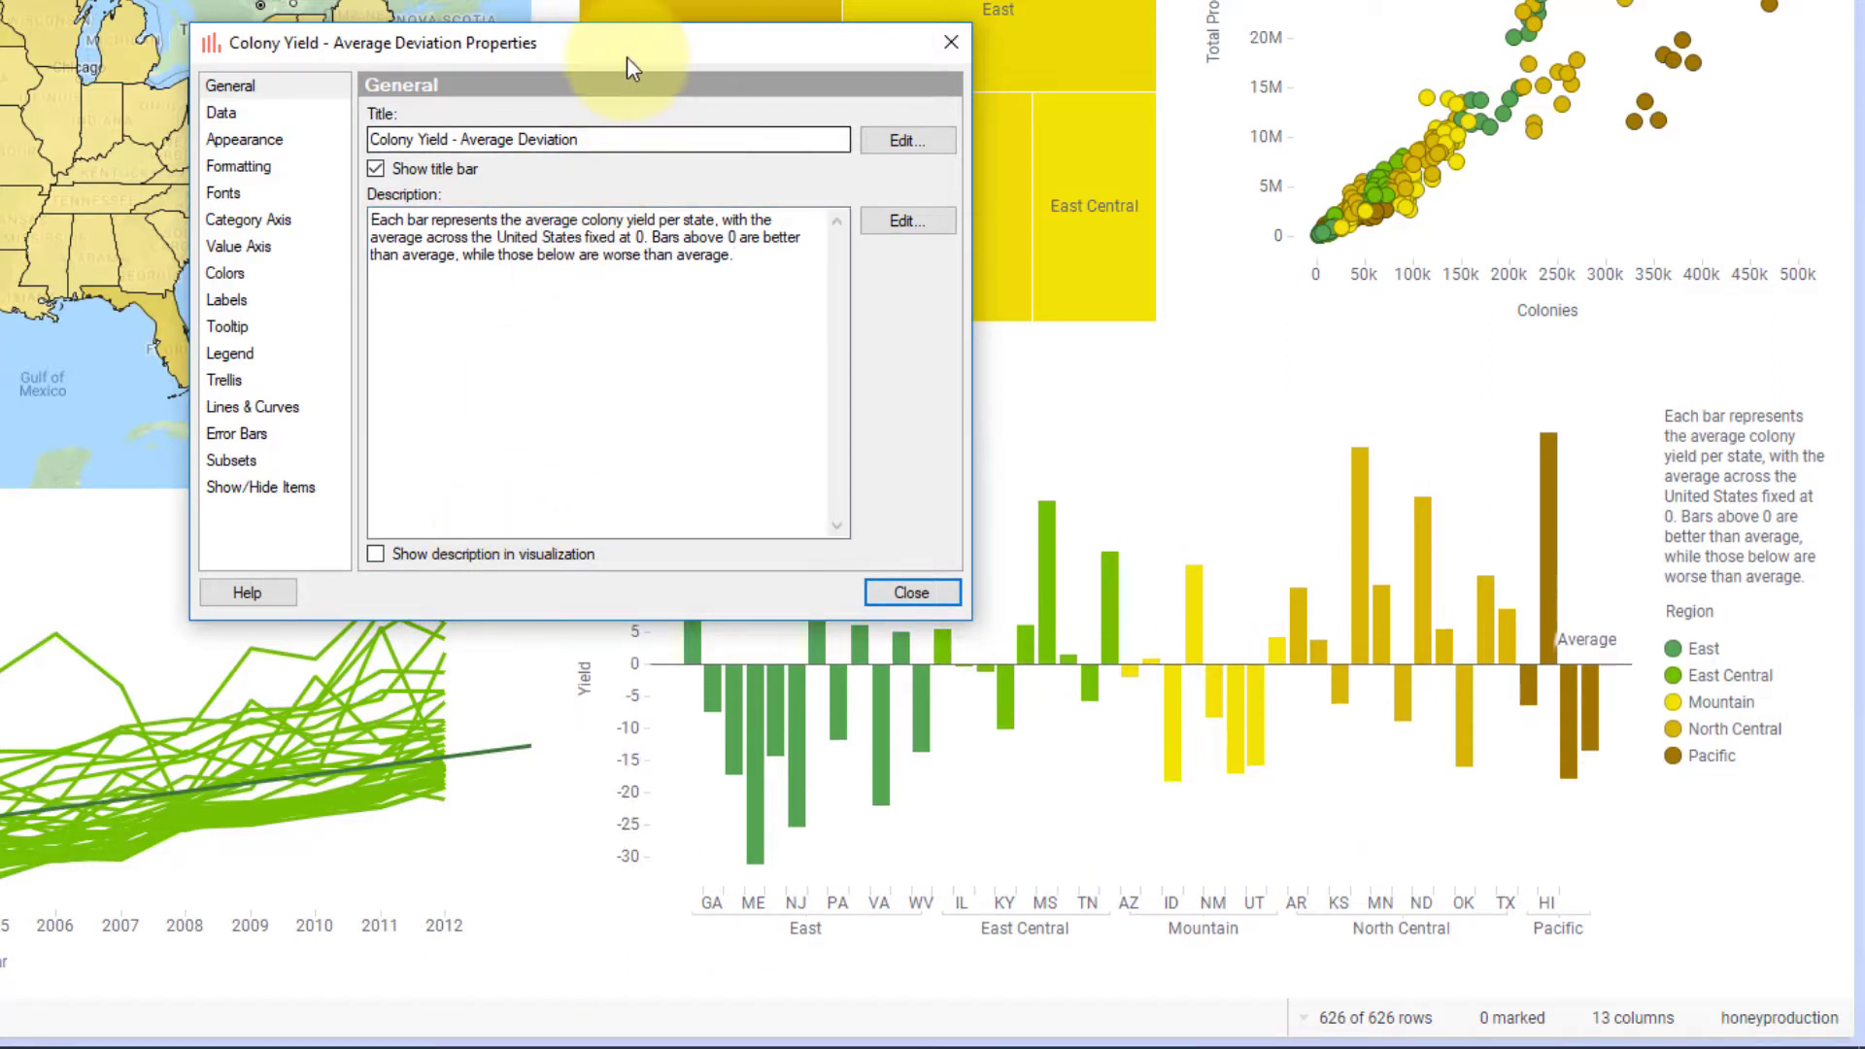
pyautogui.moveTo(630, 58); pyautogui.dragTo(116, 41)
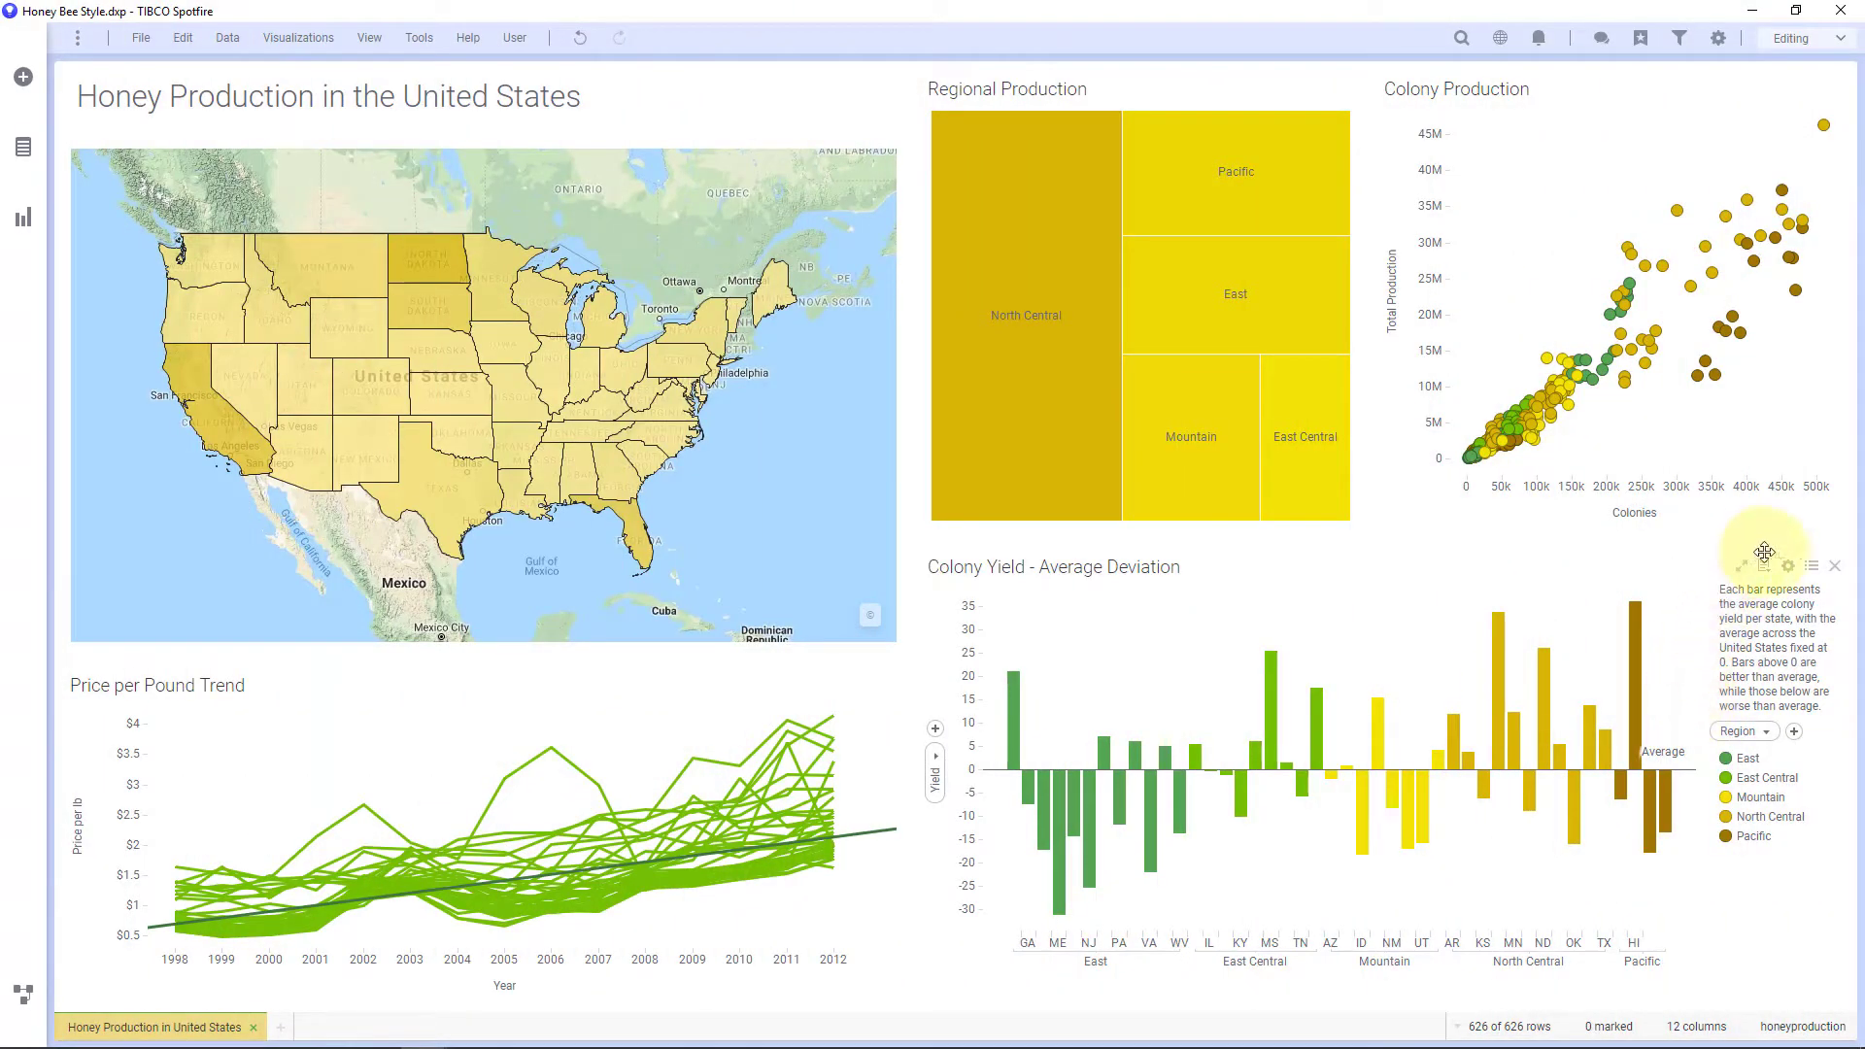
# Step: Hide the Colony Yield chart's legend and add a treemap to the dashboard
pyautogui.click(1813, 570)
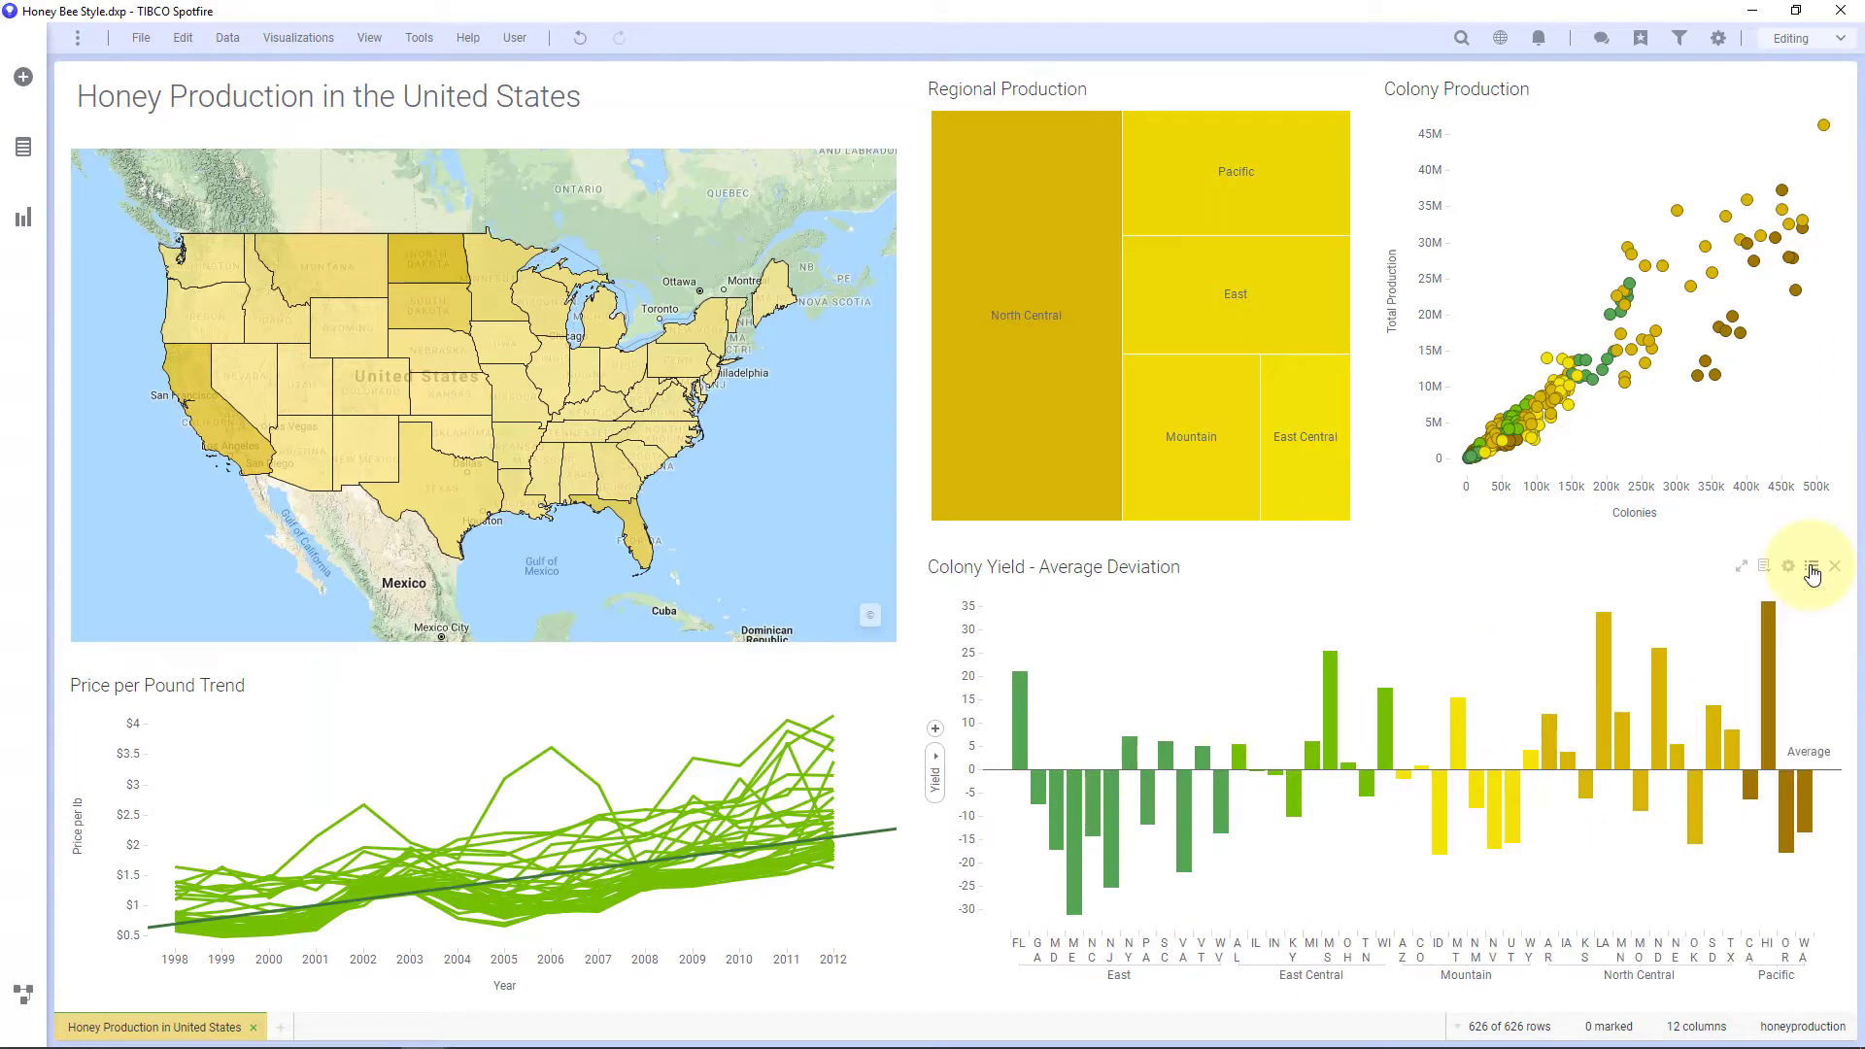
pyautogui.click(24, 232)
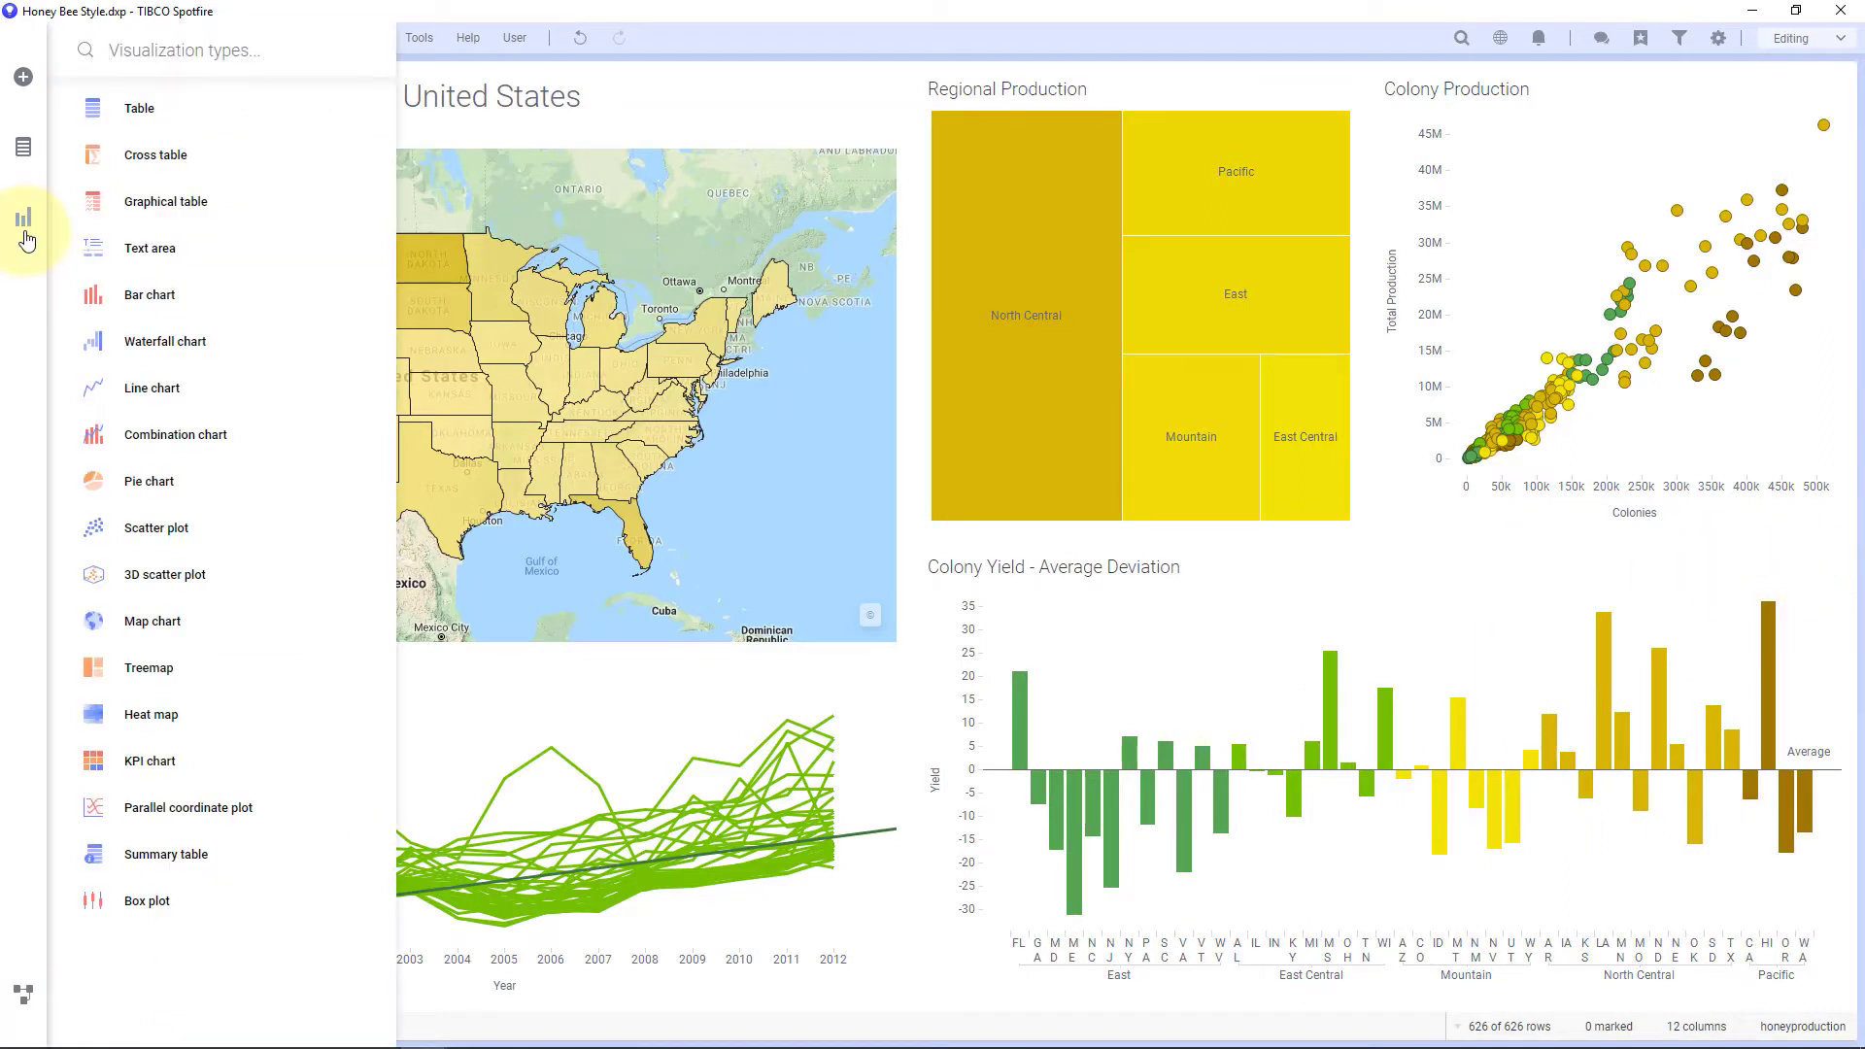
pyautogui.moveTo(150, 669); pyautogui.dragTo(1787, 763)
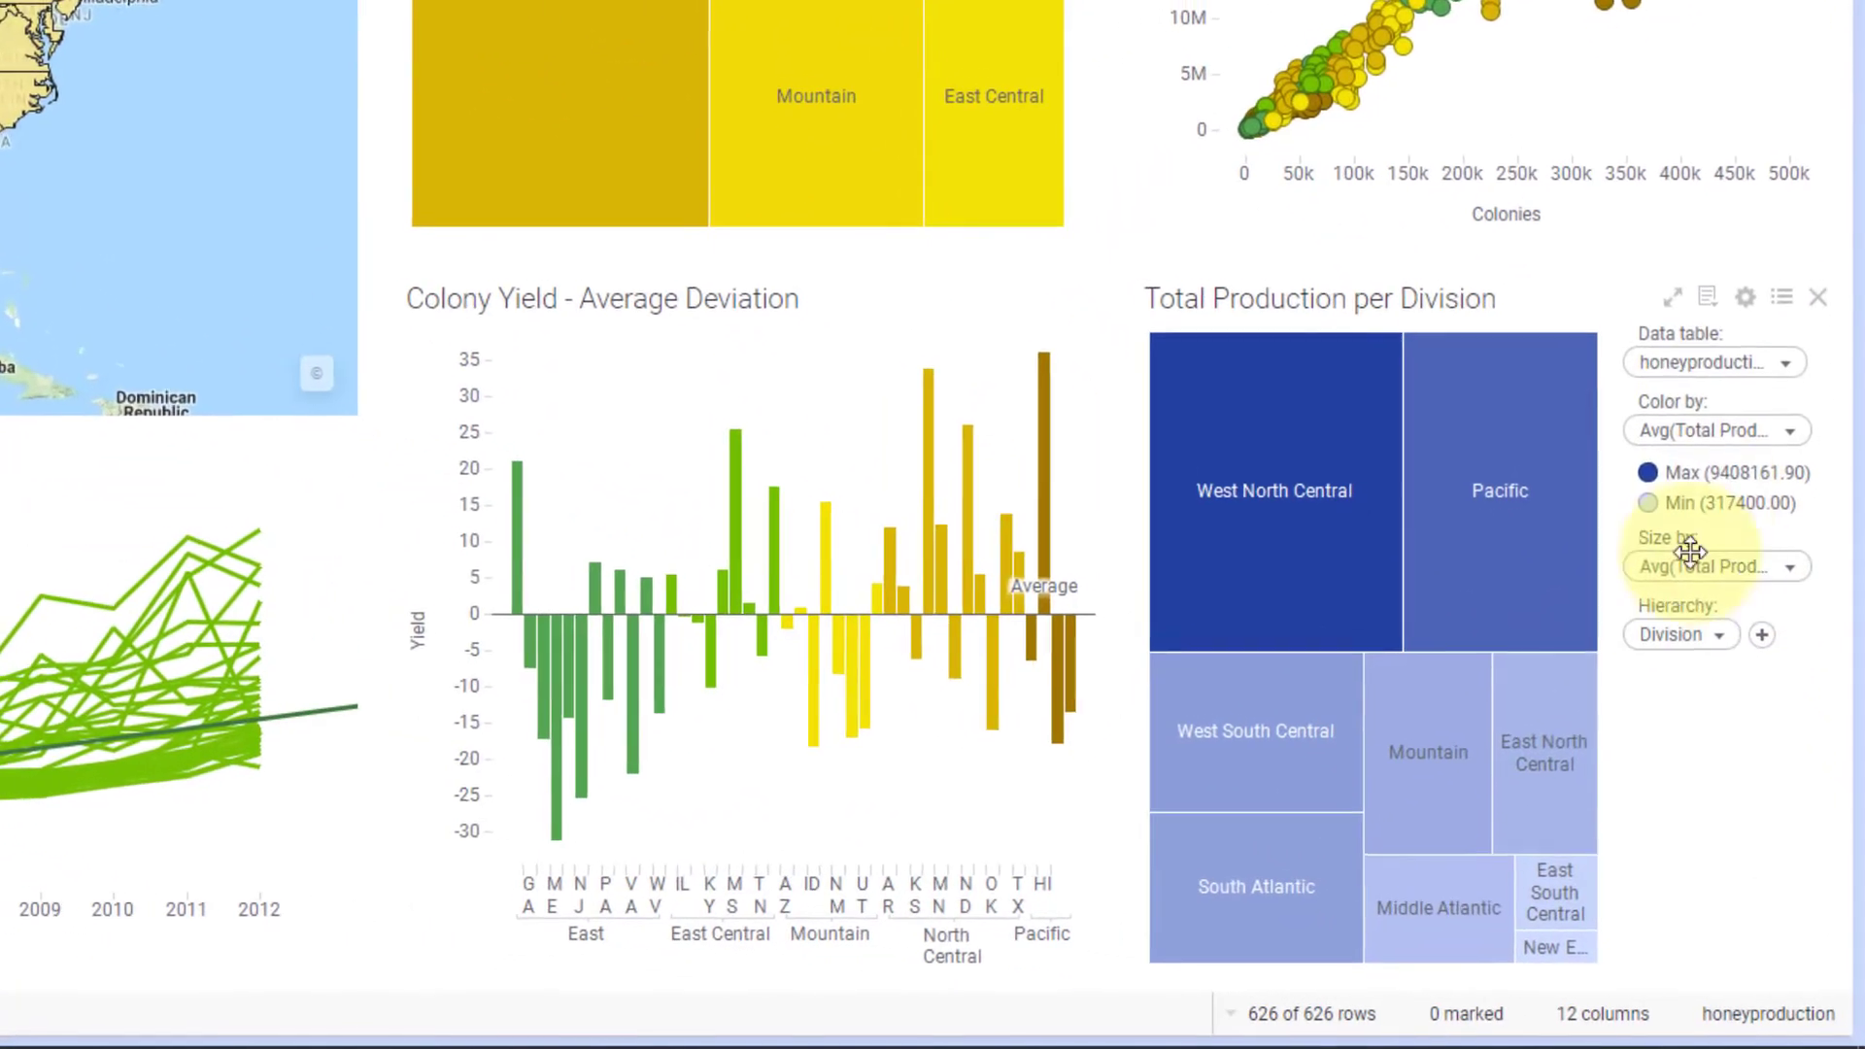
# Step: Remove total production from the treemap's Color by and Size by, leaving both (None)
pyautogui.click(1714, 423)
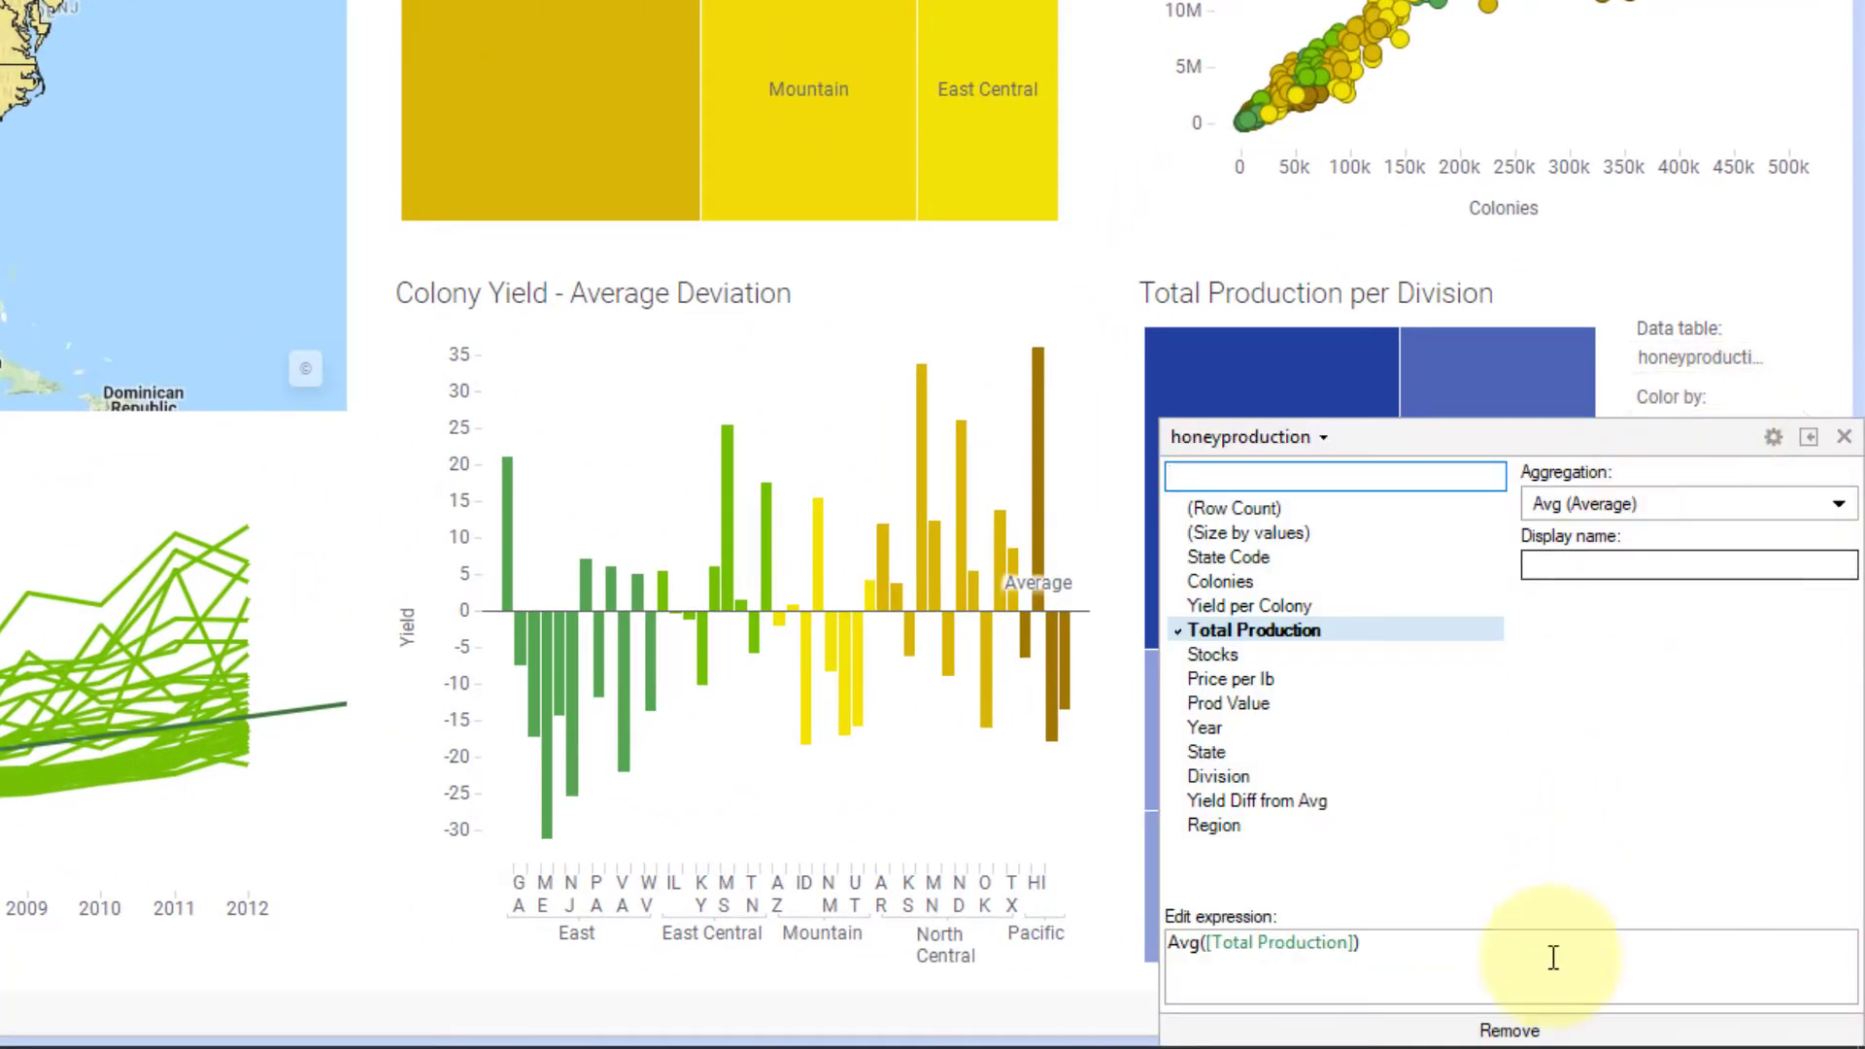
pyautogui.click(1506, 1028)
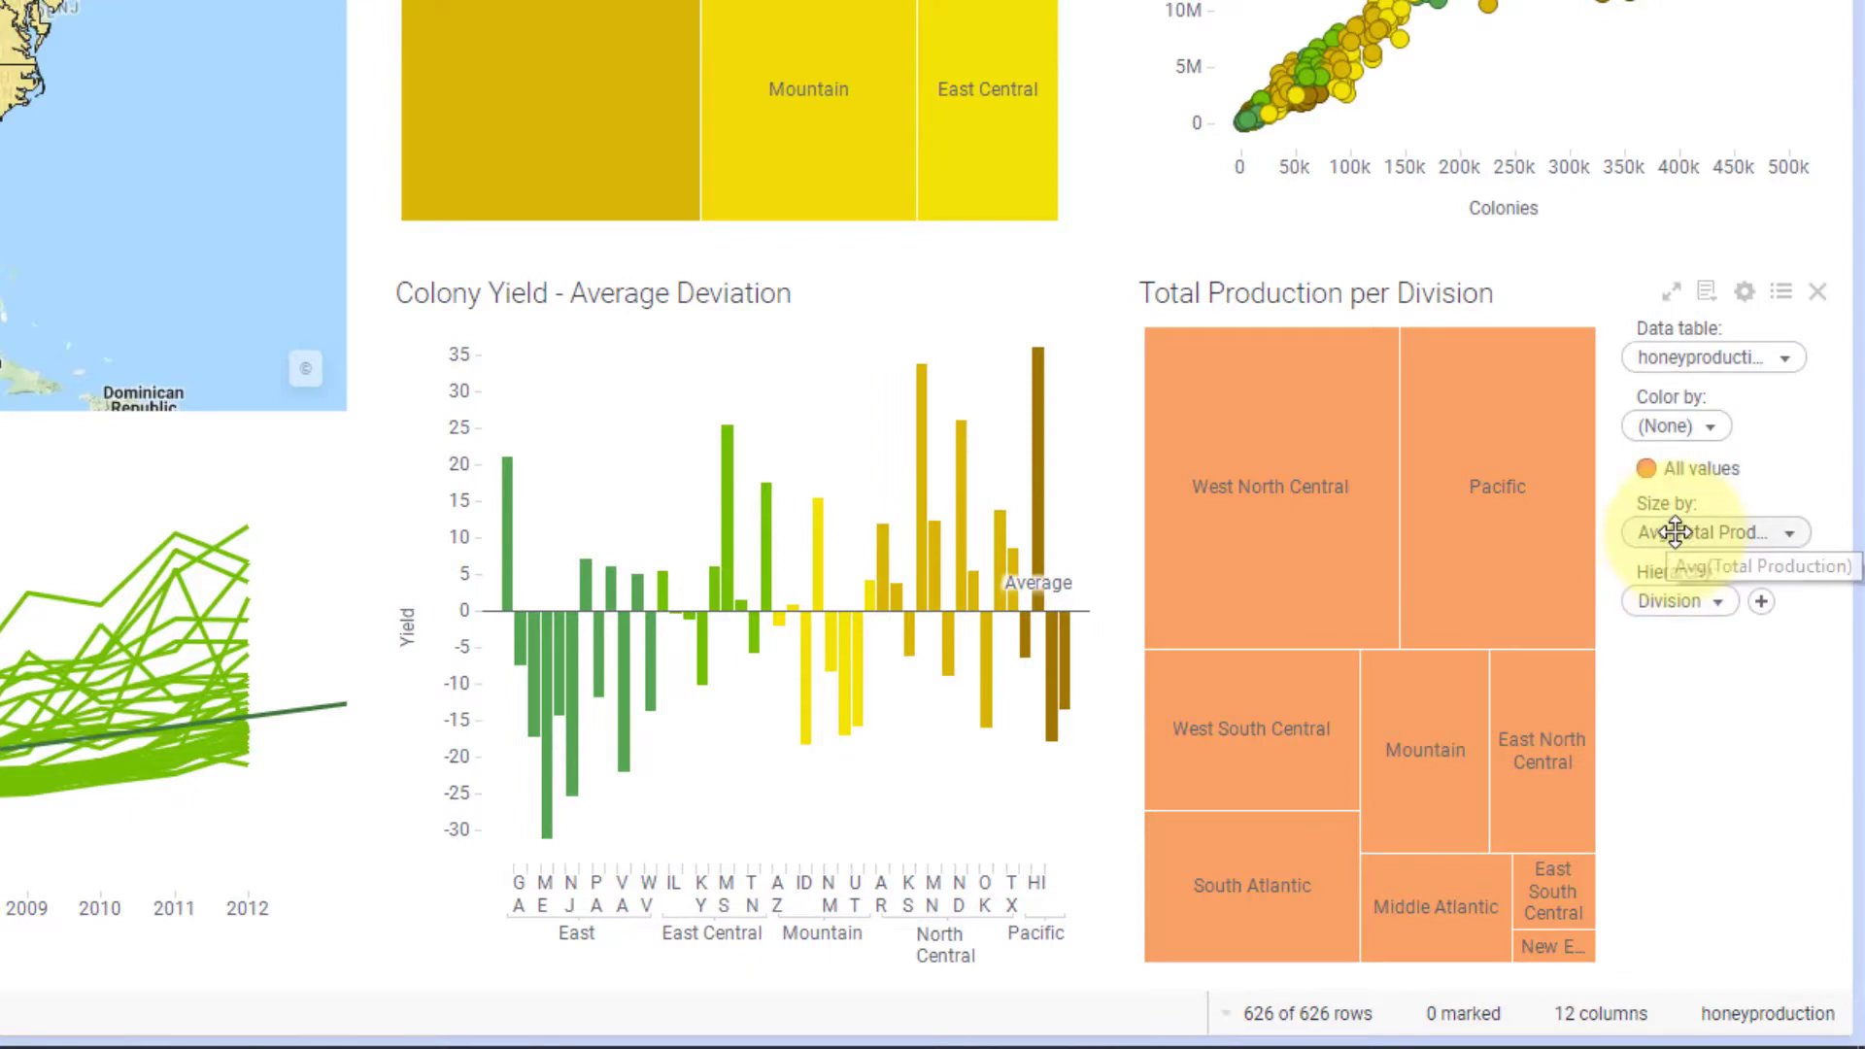
pyautogui.click(1676, 533)
pyautogui.click(1448, 1019)
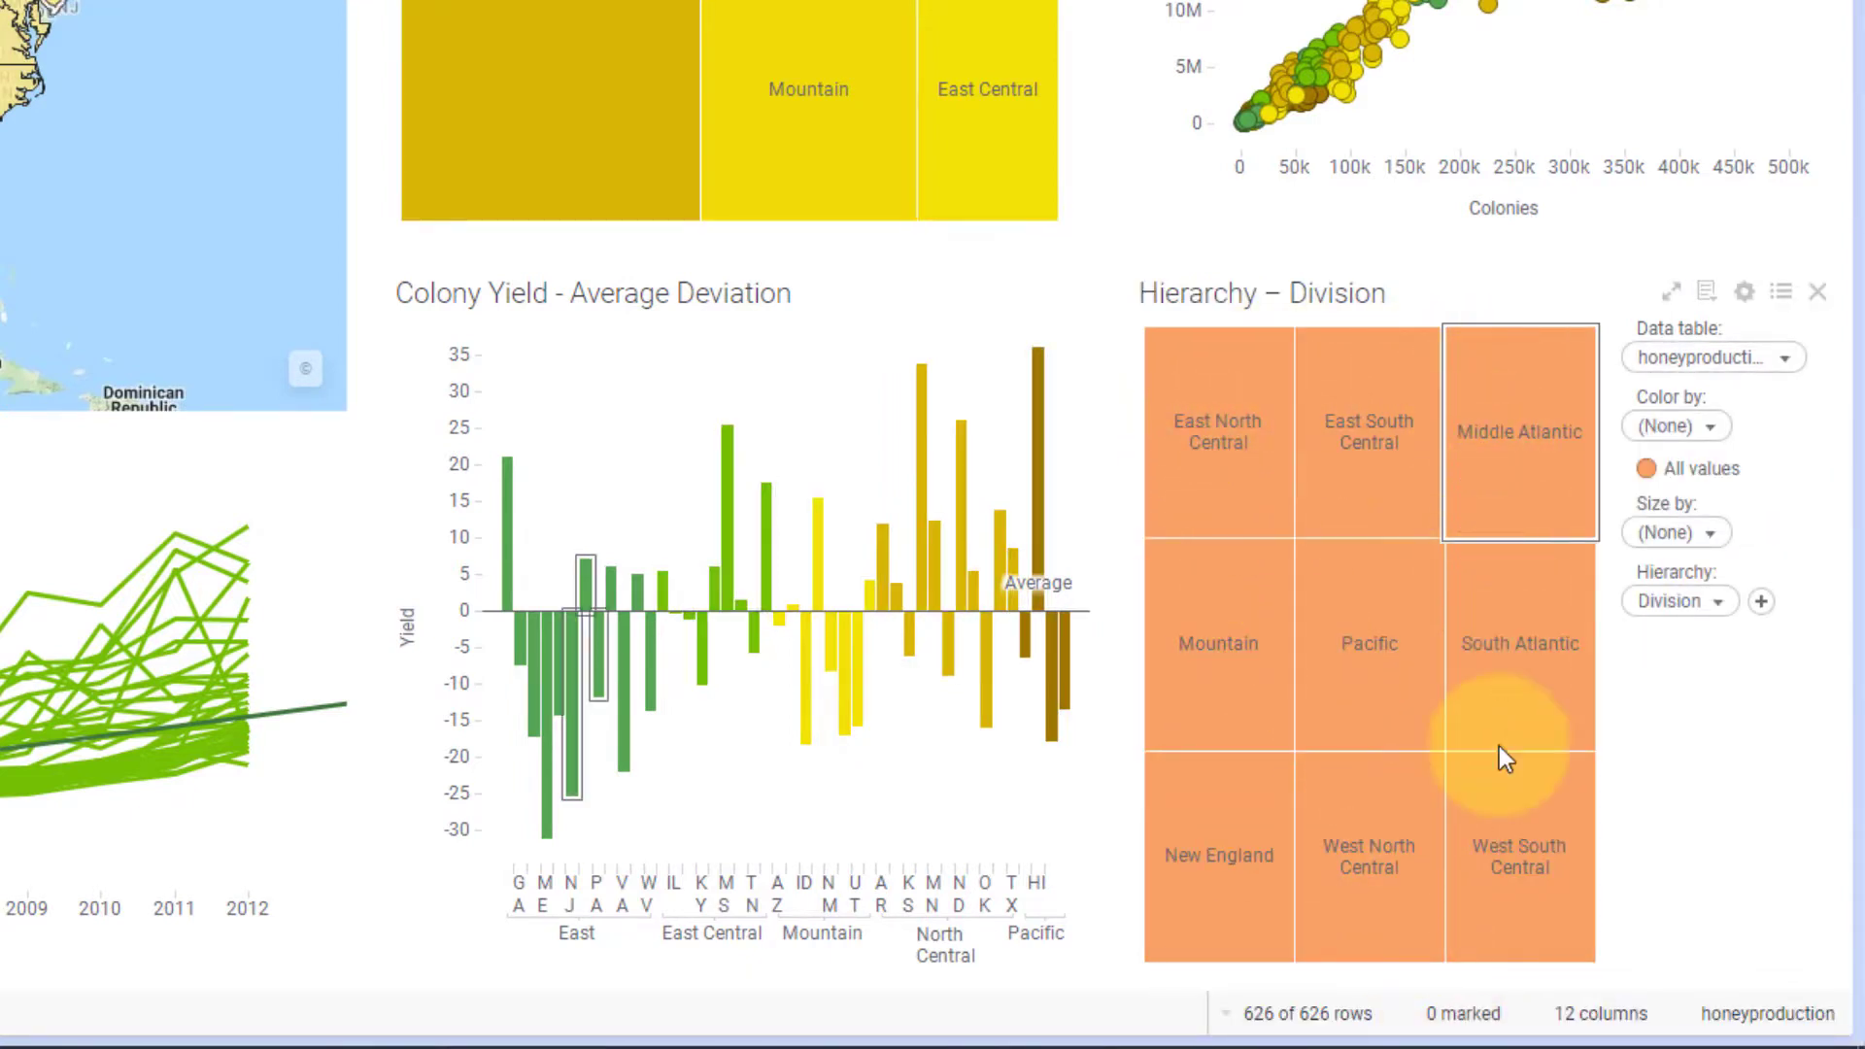
# Step: Group the treemap hierarchy by Region
pyautogui.click(1693, 600)
pyautogui.click(1318, 822)
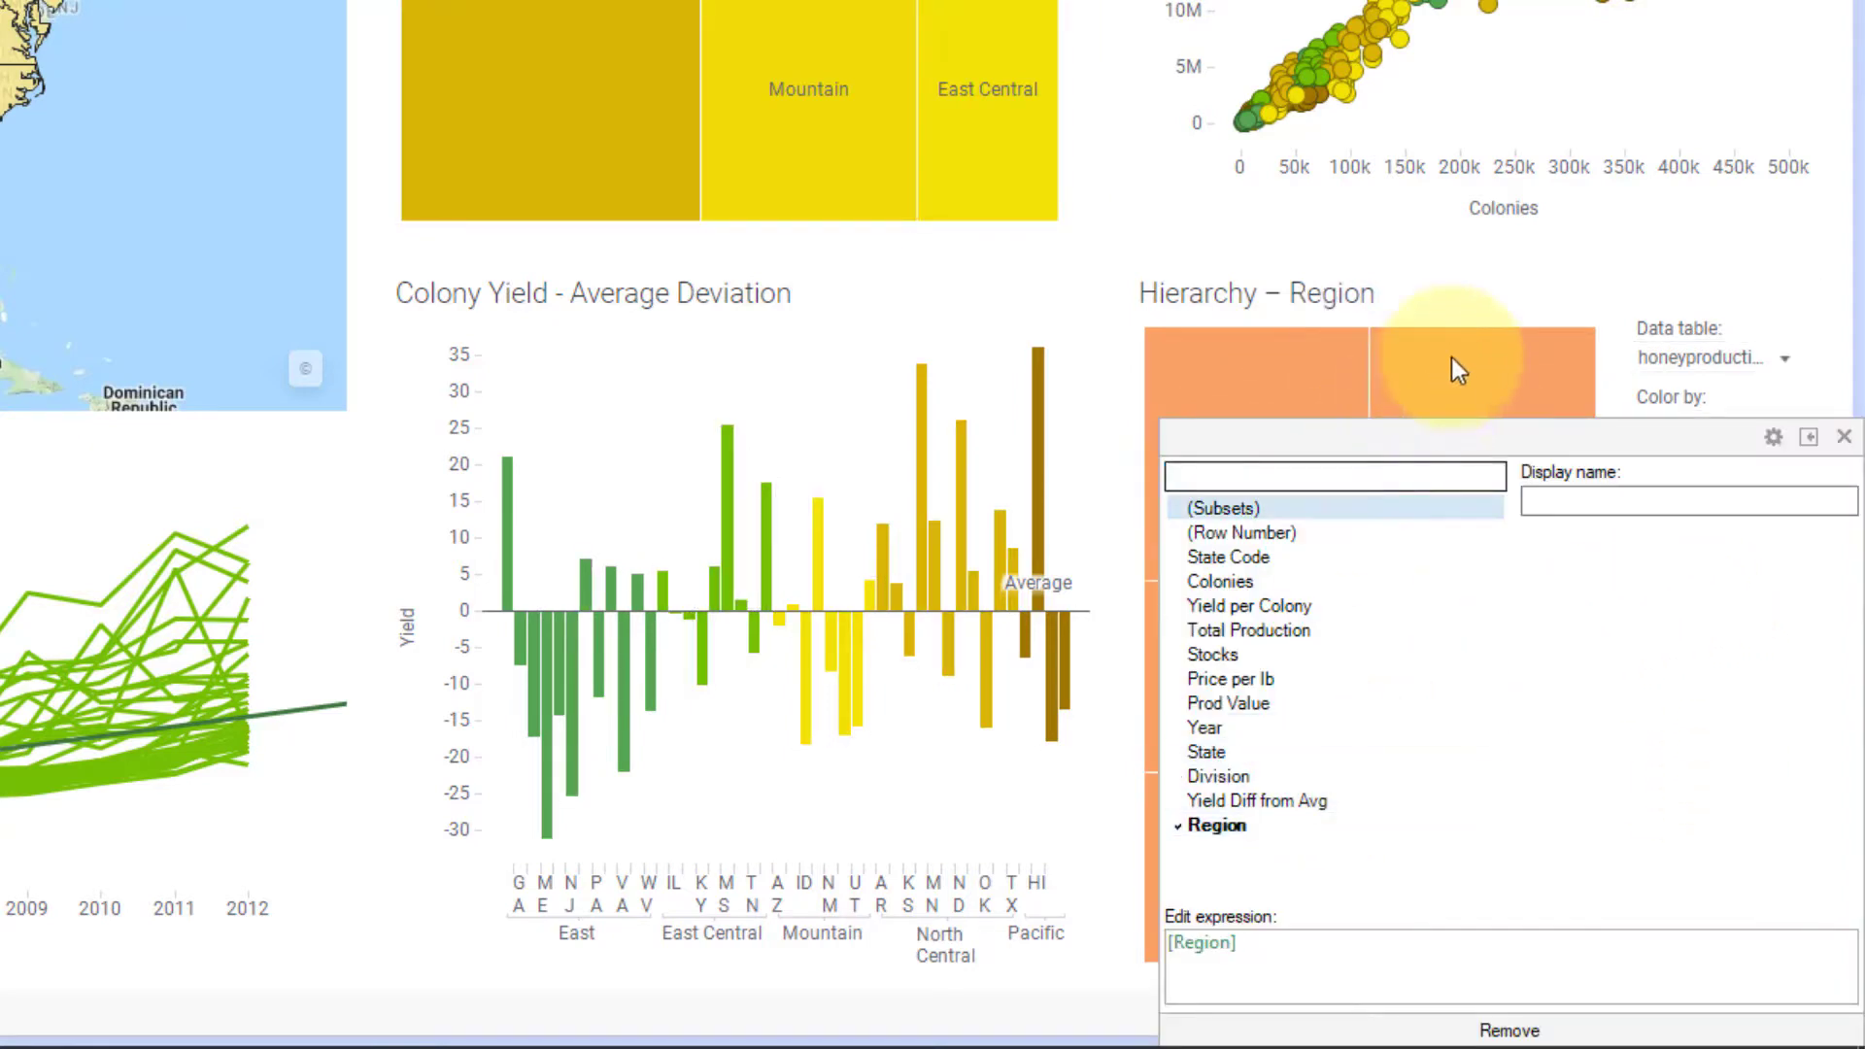
pyautogui.click(1478, 308)
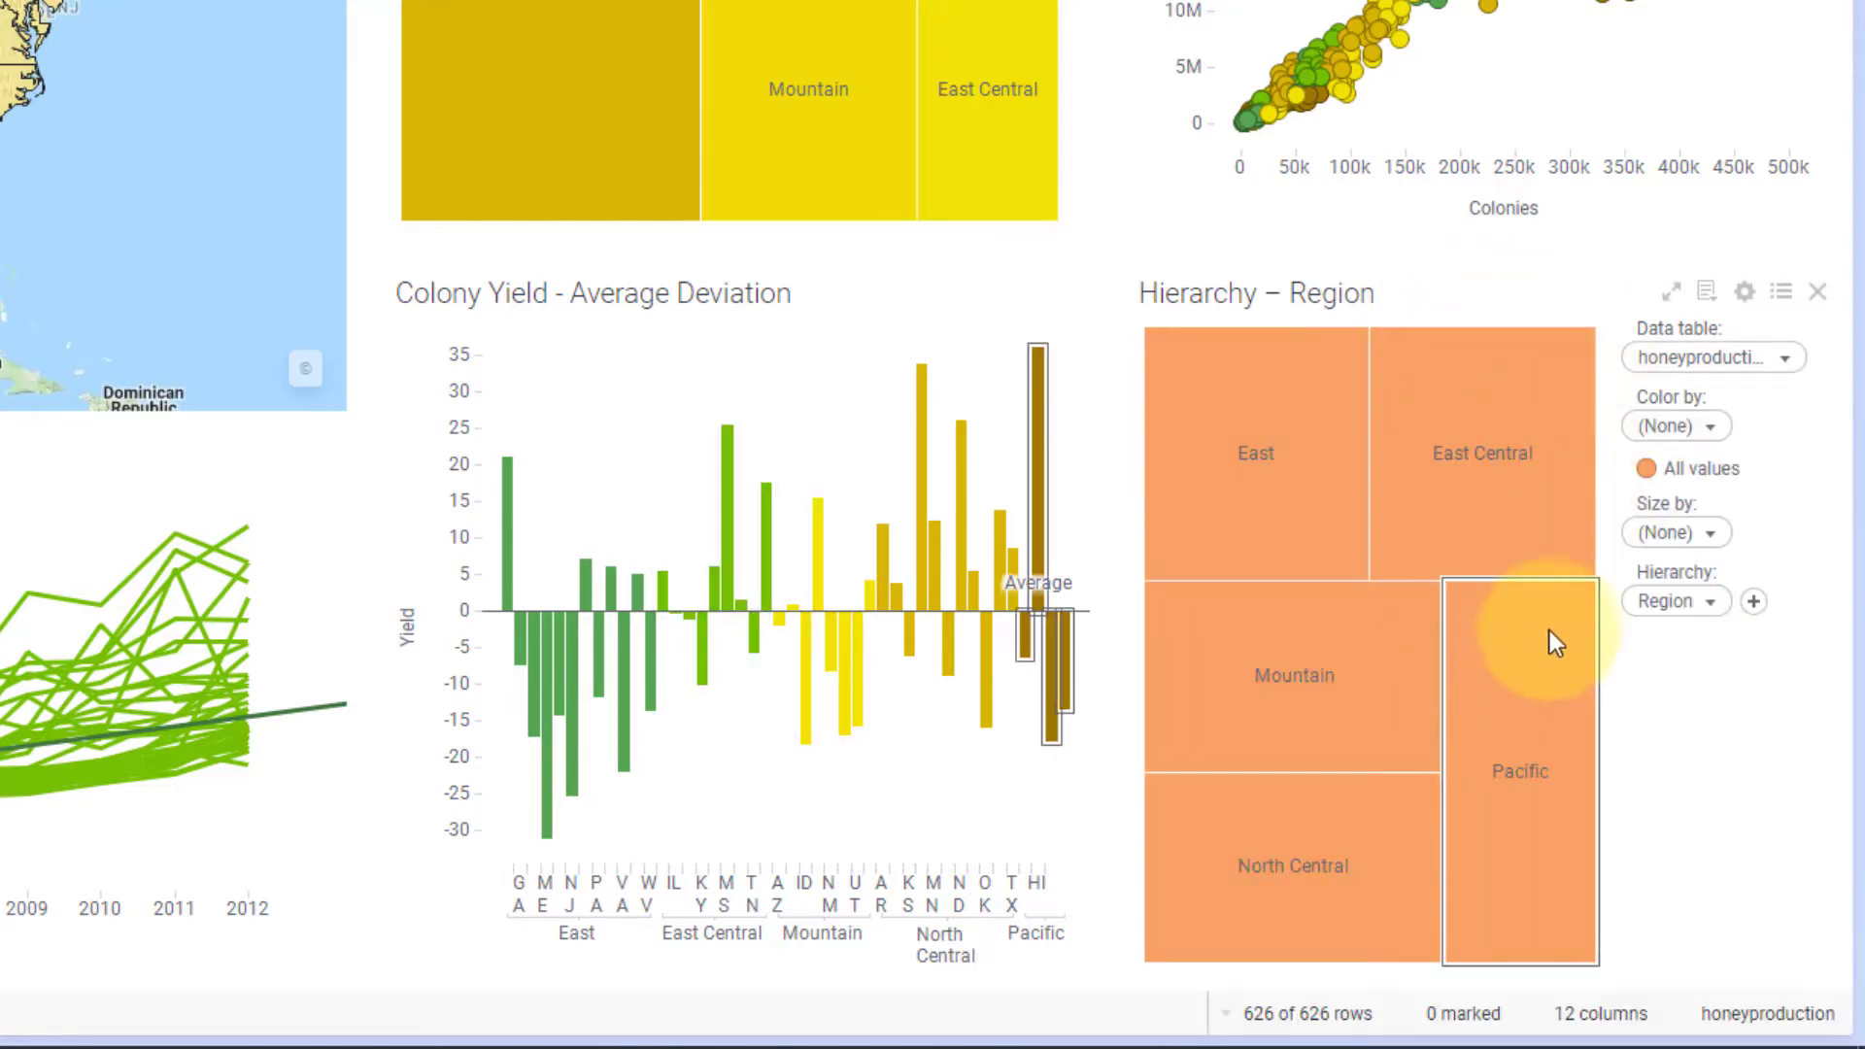
# Step: Color the treemap by First(Region) in its Colors properties
pyautogui.click(1676, 425)
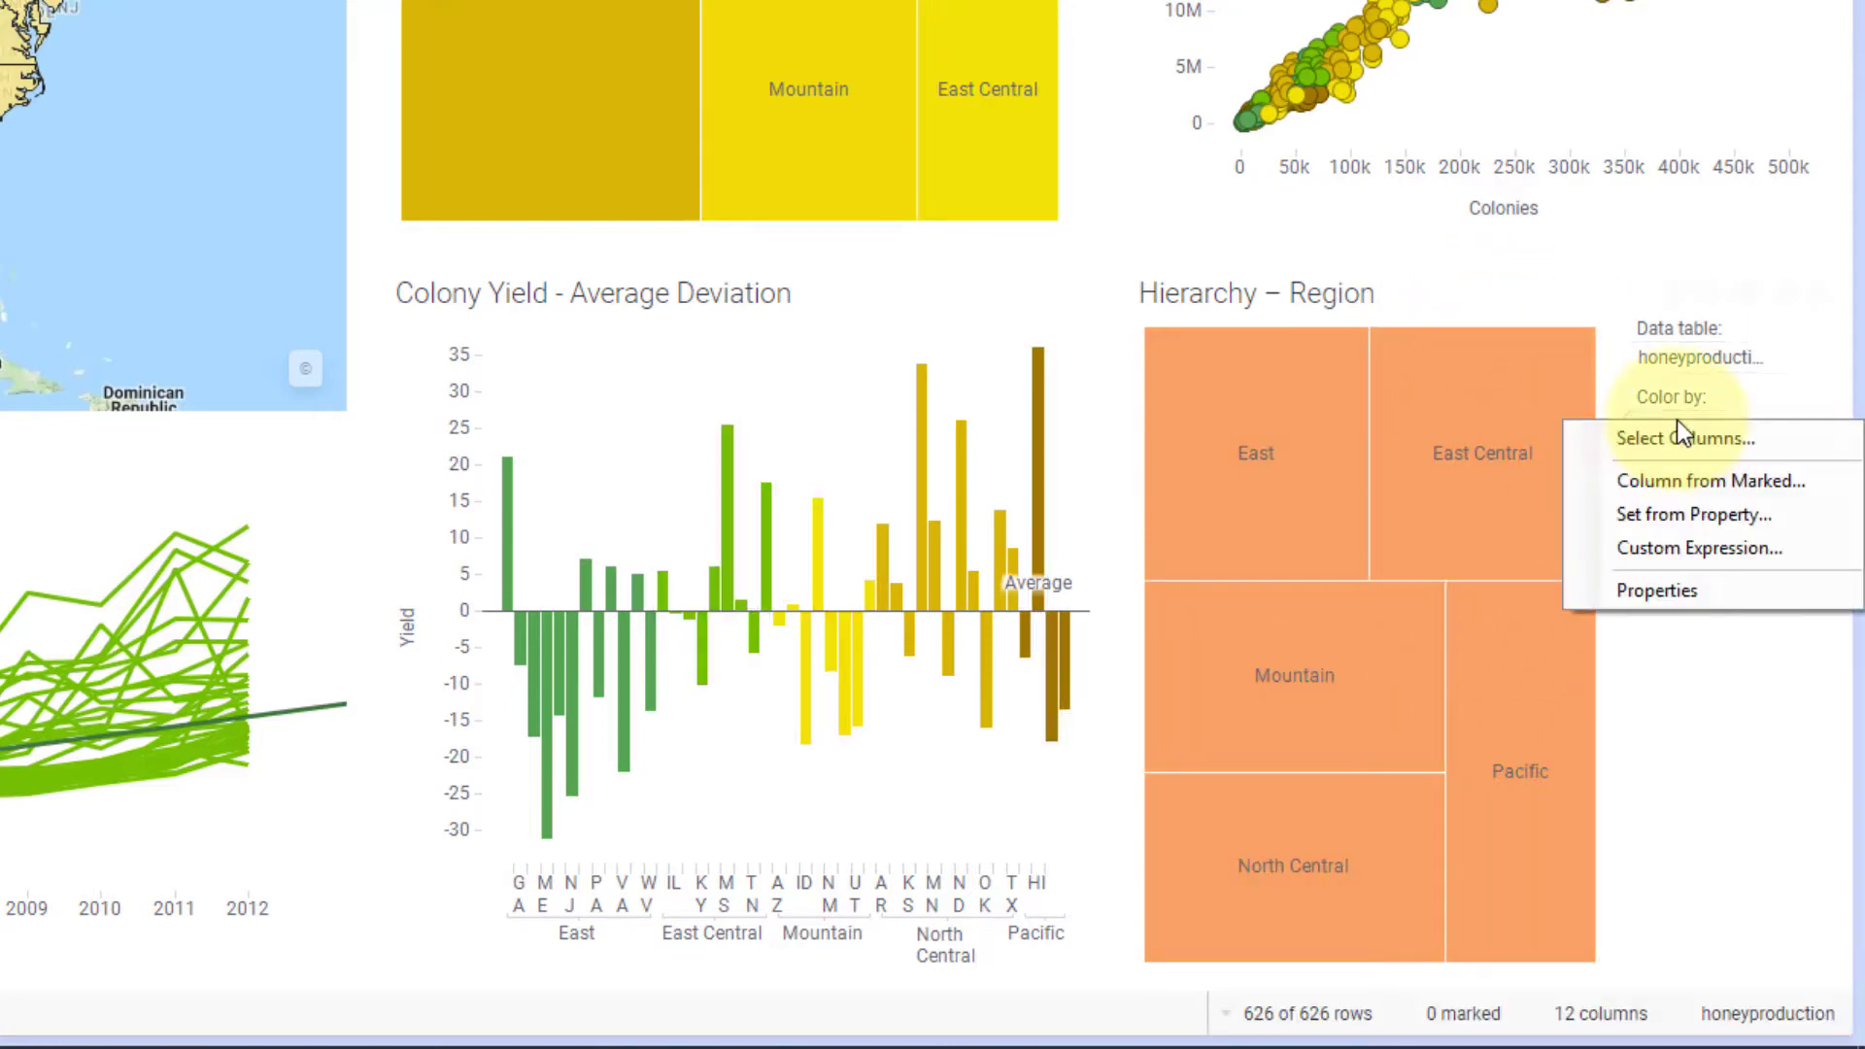
pyautogui.click(1663, 587)
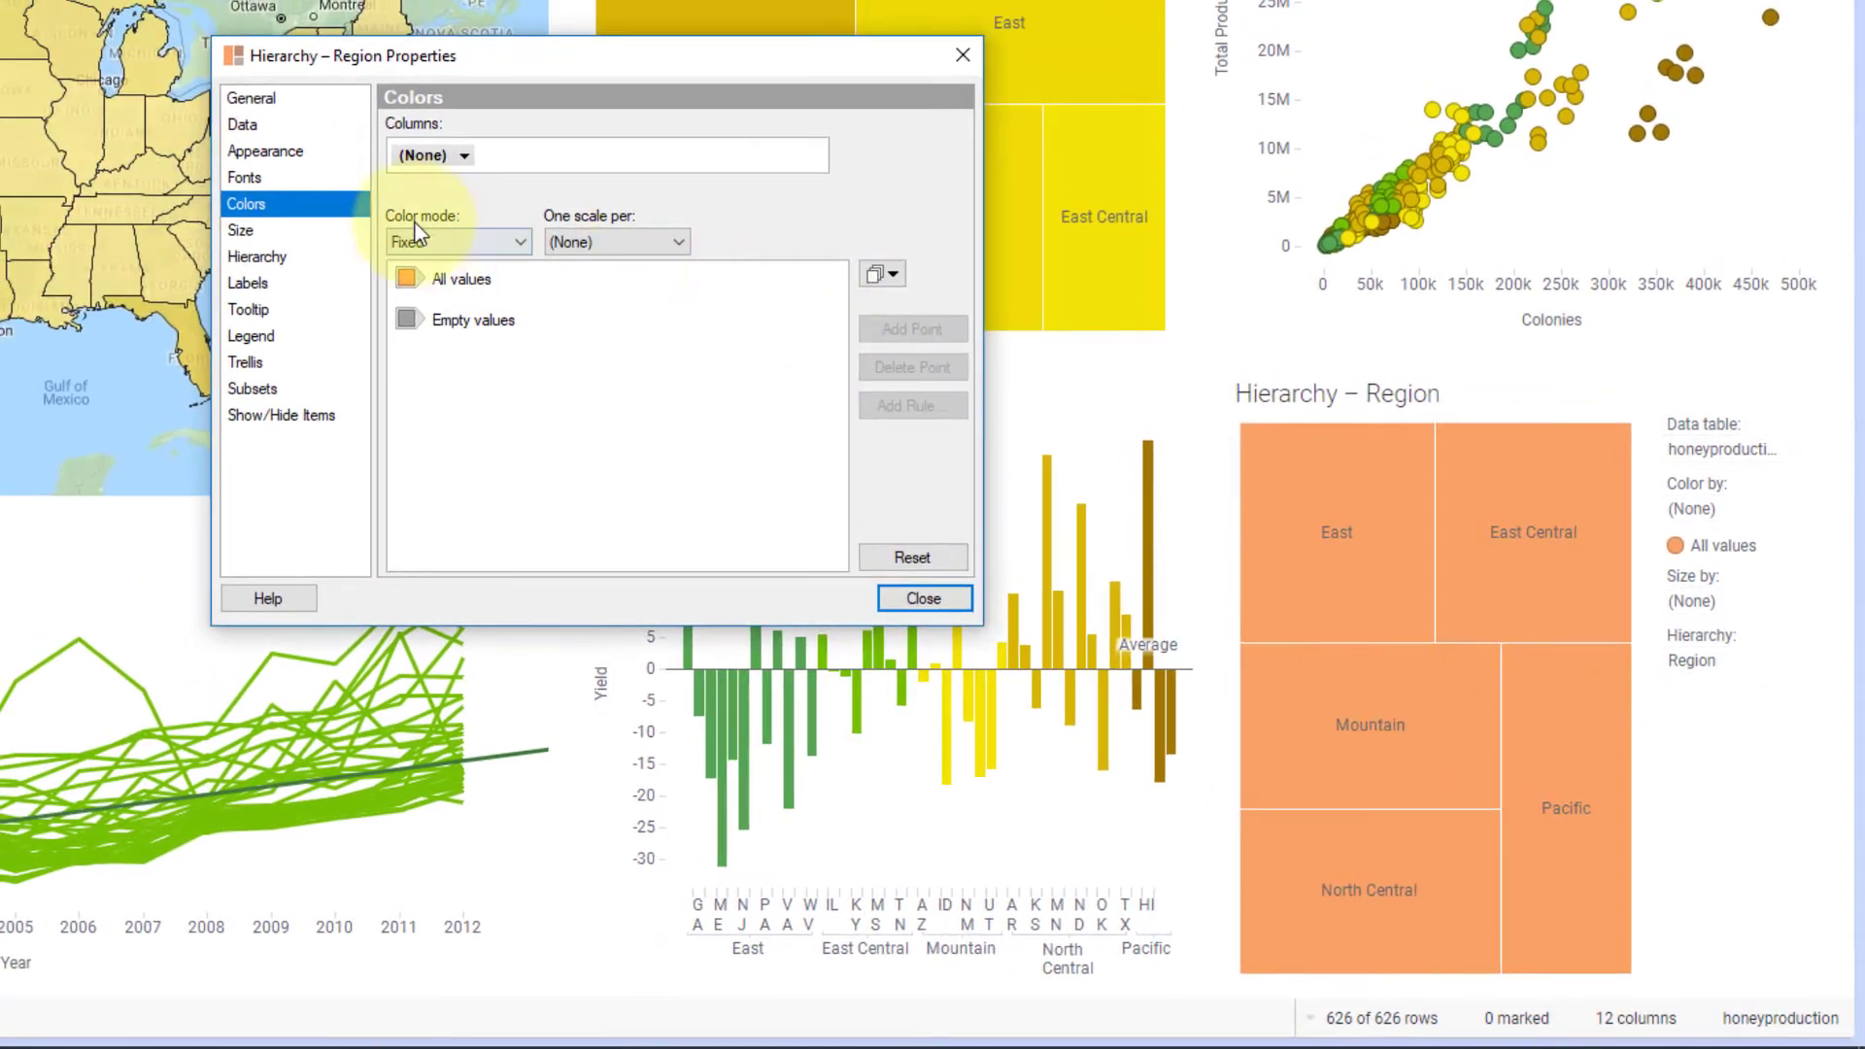
pyautogui.click(466, 162)
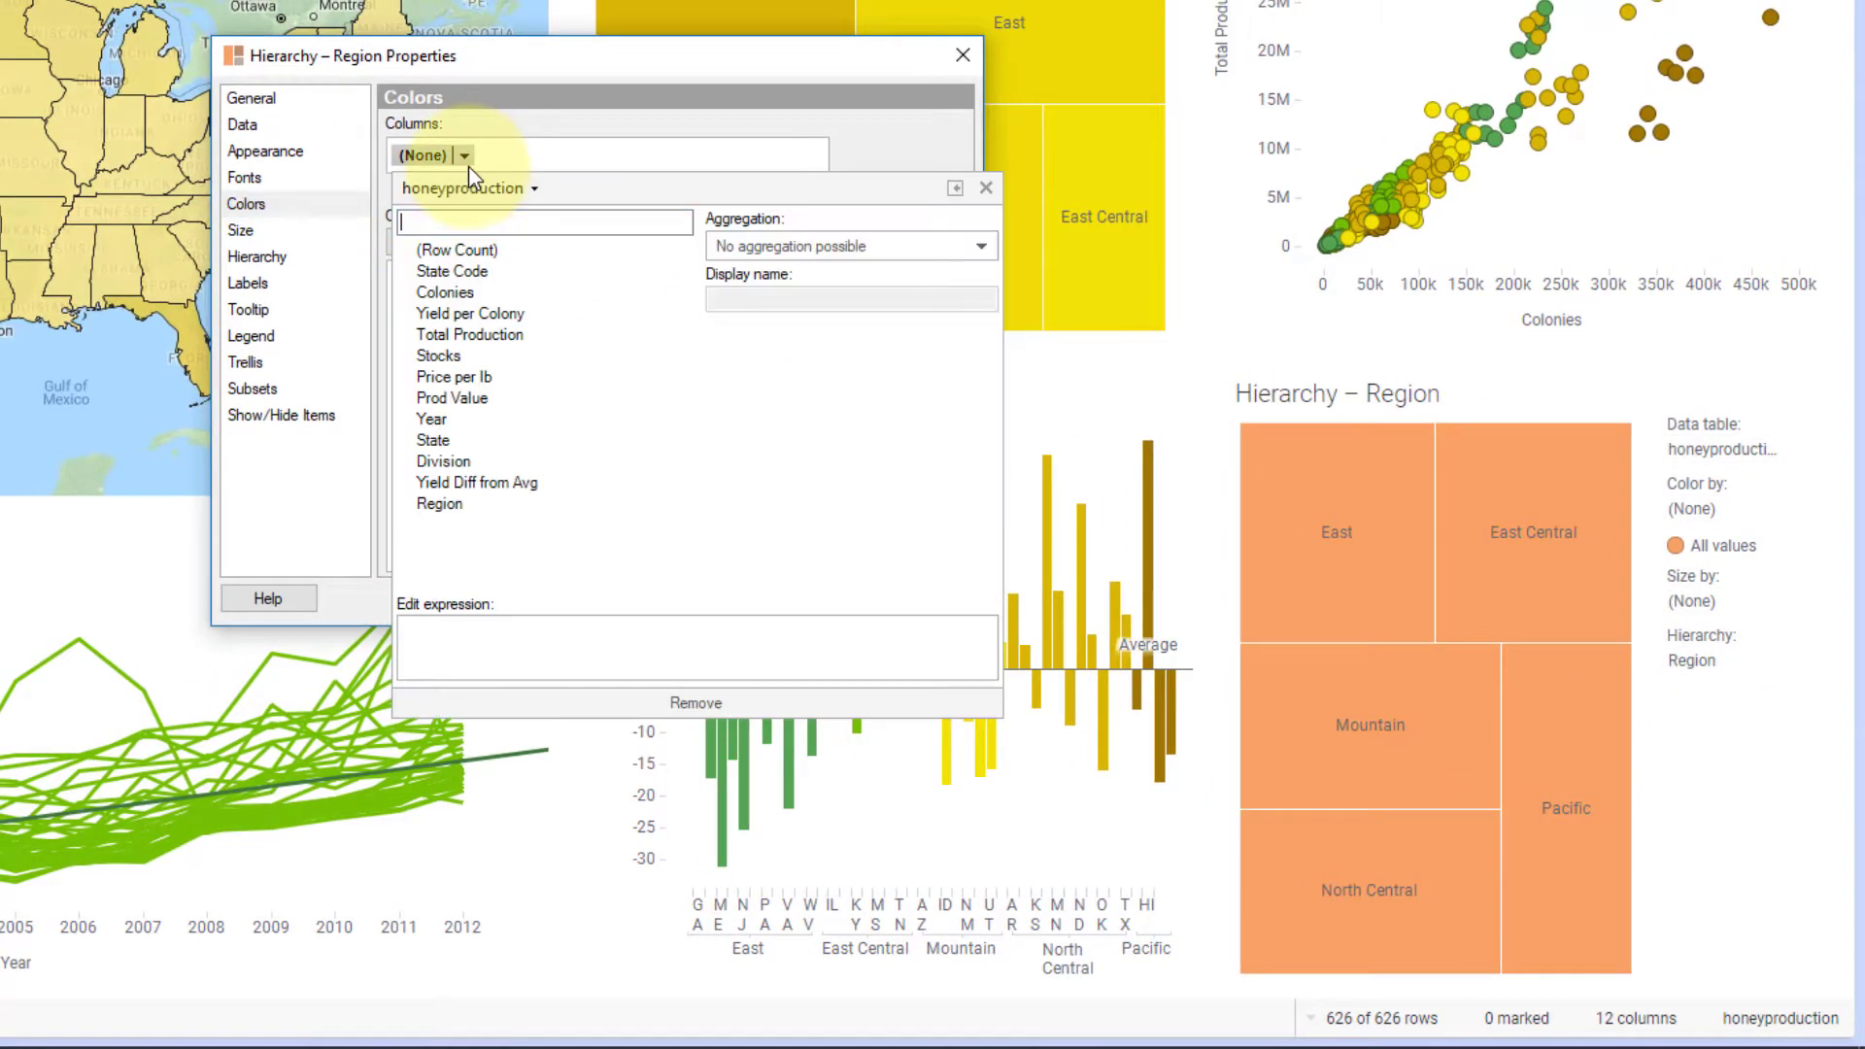
pyautogui.click(466, 506)
pyautogui.click(845, 247)
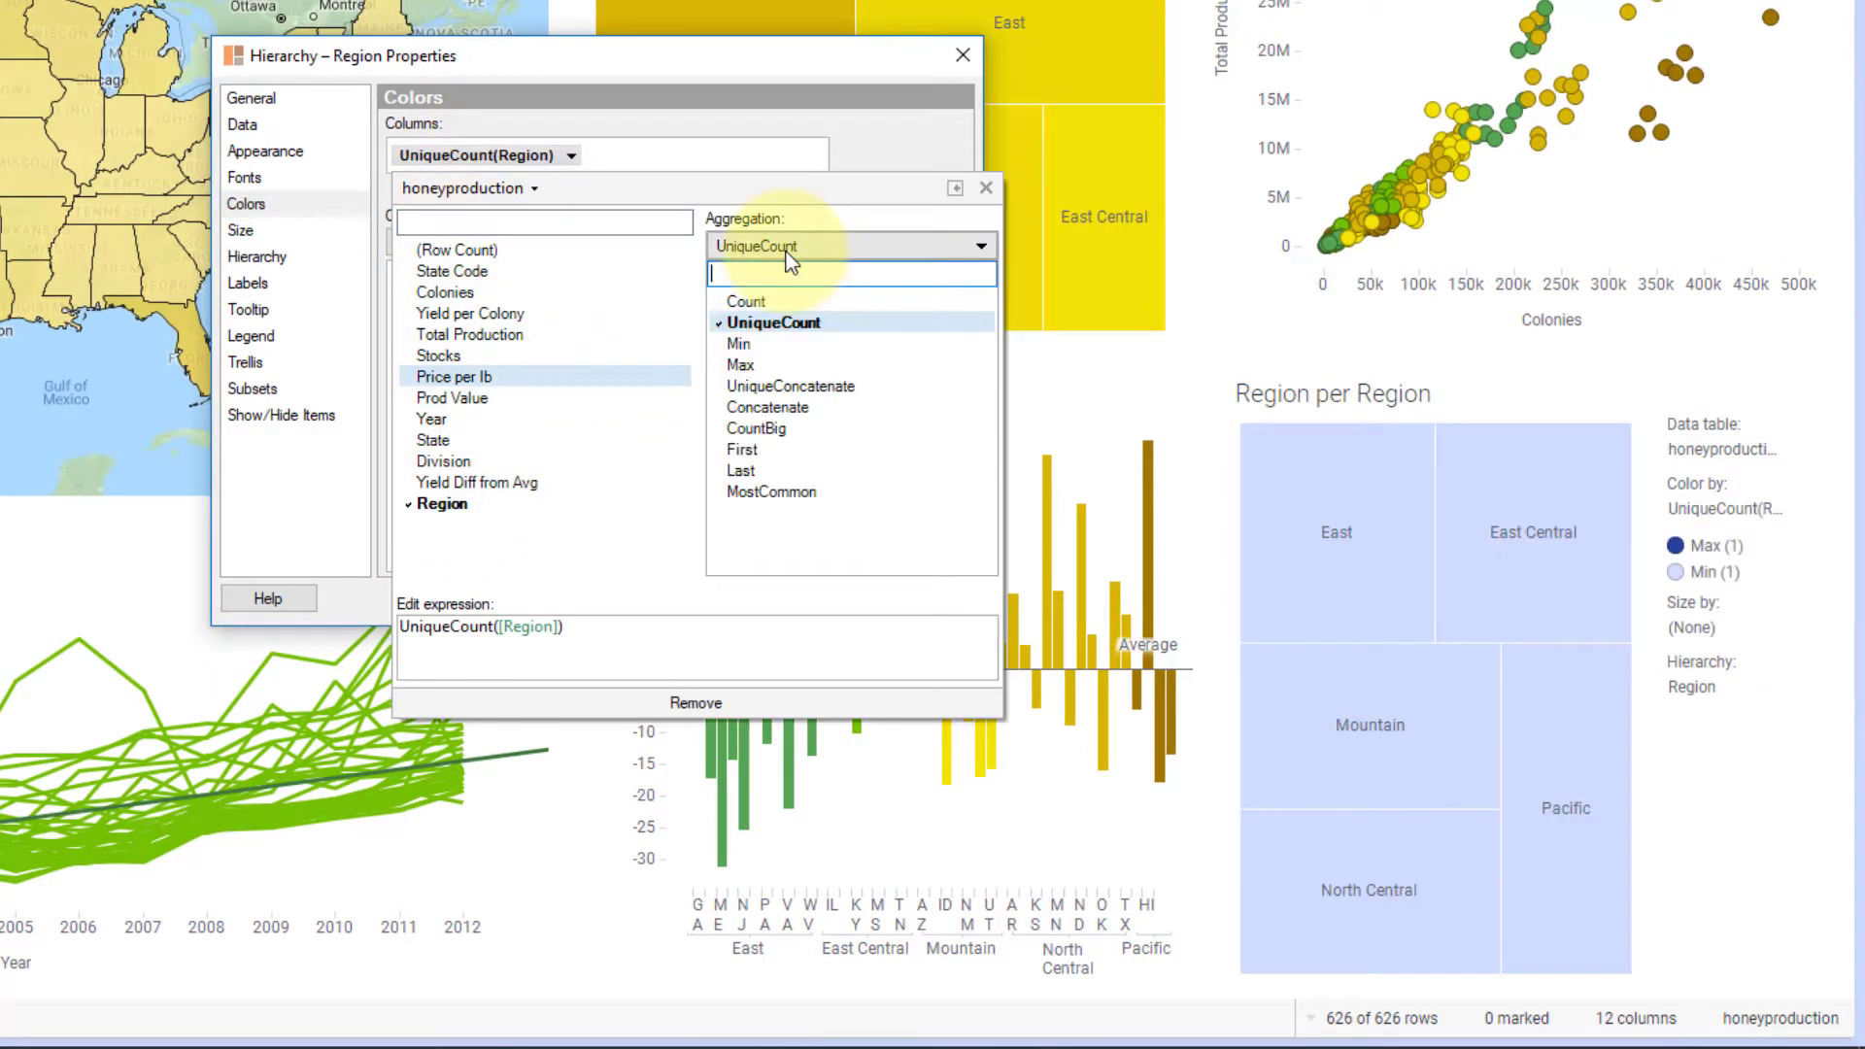
pyautogui.click(743, 448)
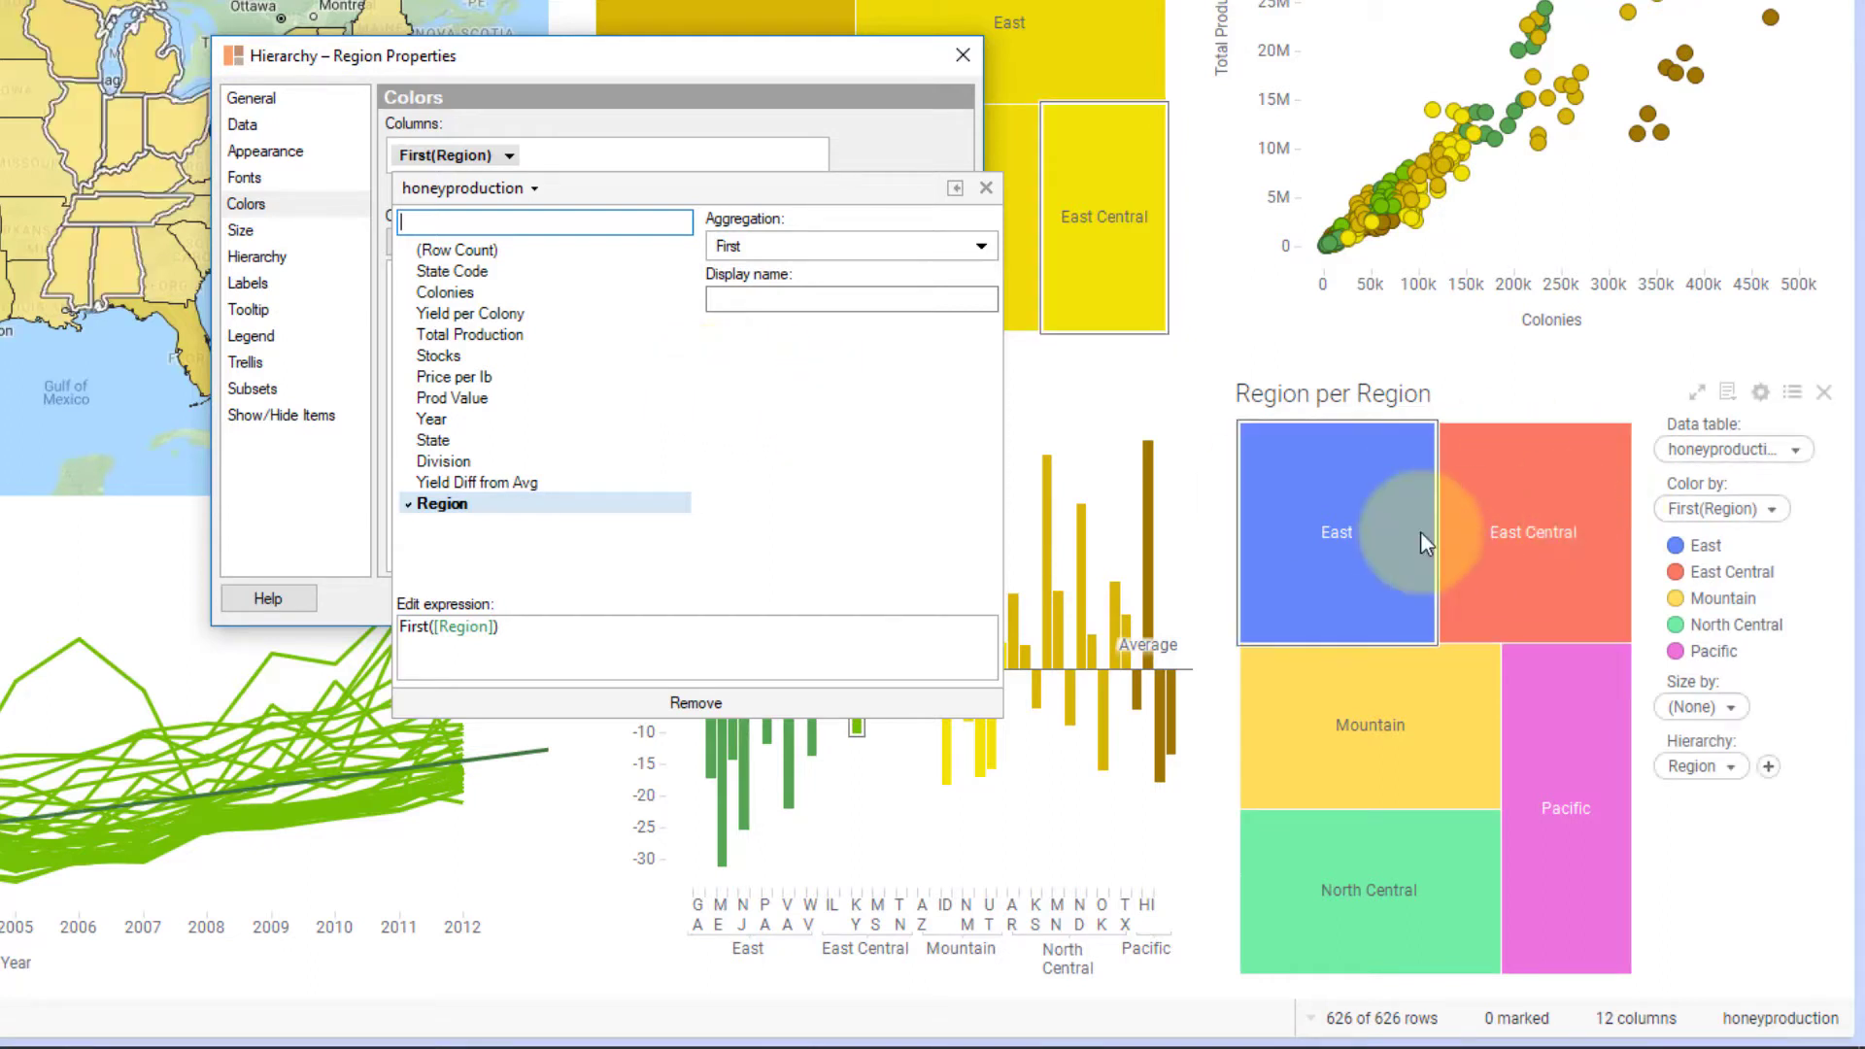
pyautogui.click(636, 157)
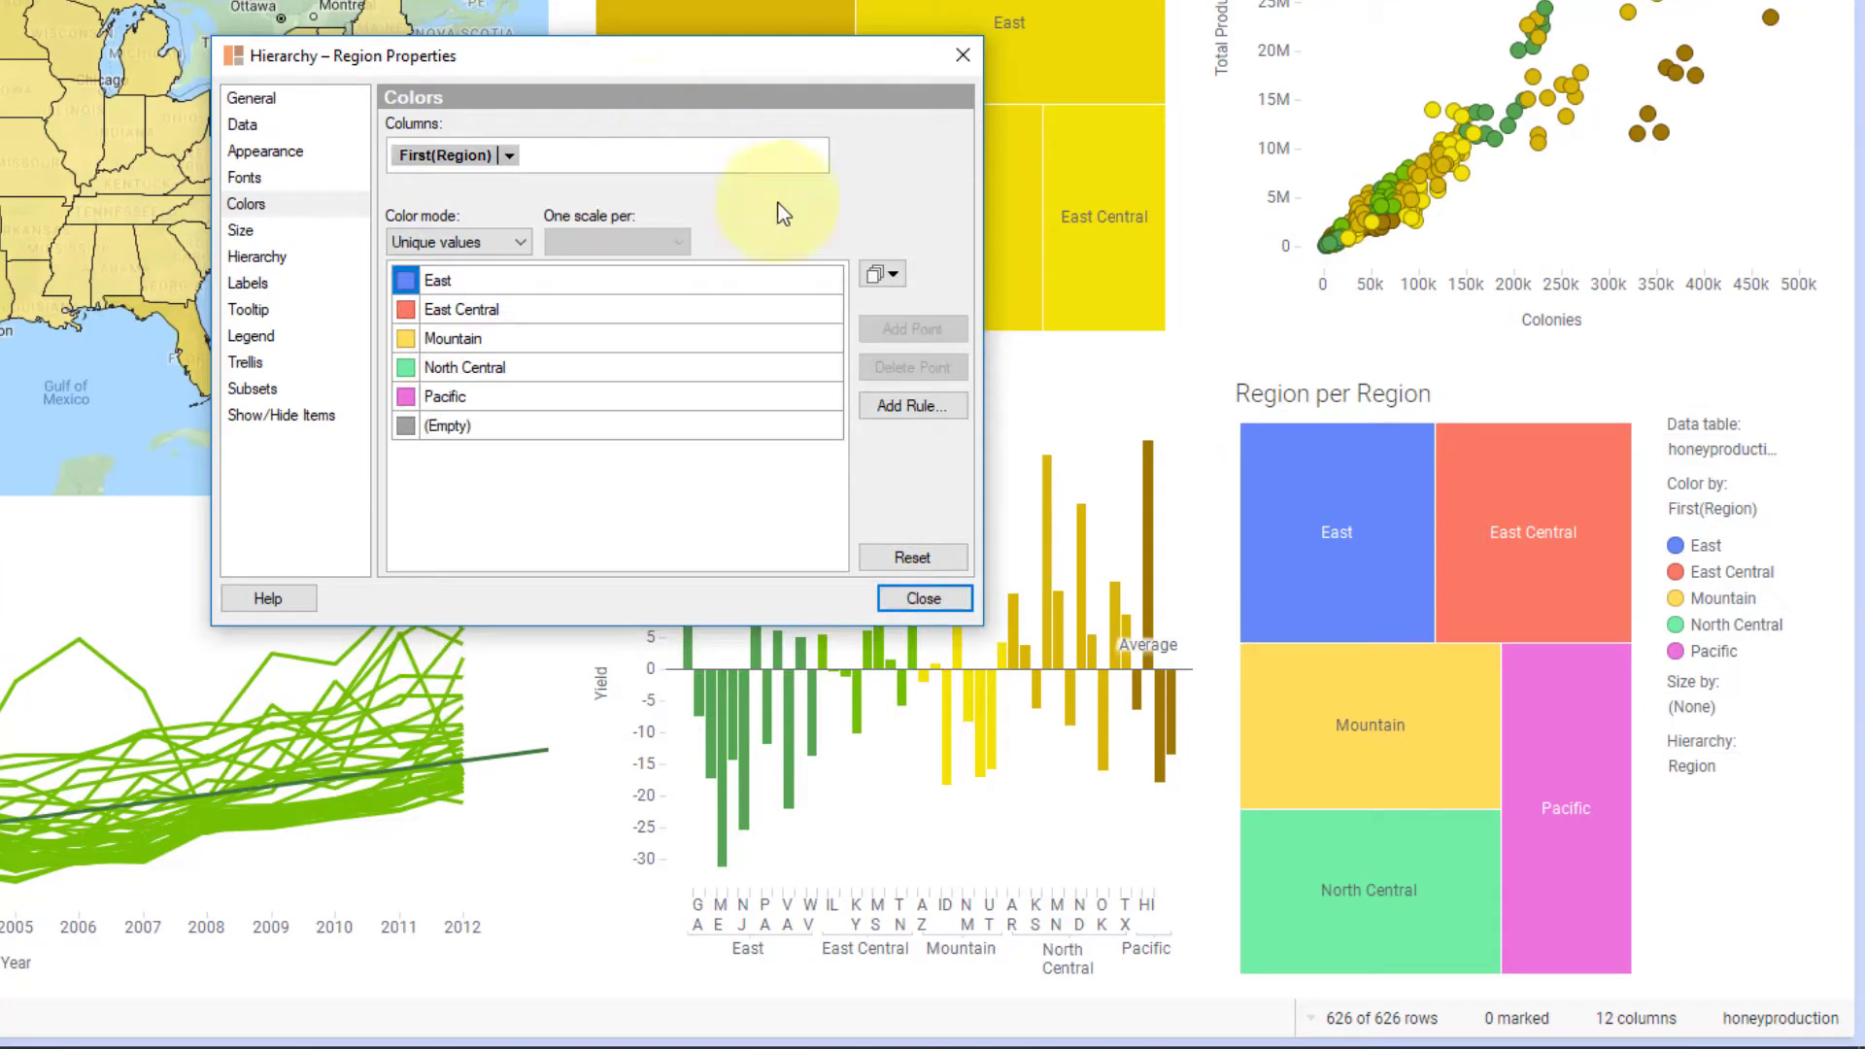
# Step: Apply the Colony Yield - Average Deviation color scheme, colors only, and close properties
pyautogui.click(886, 266)
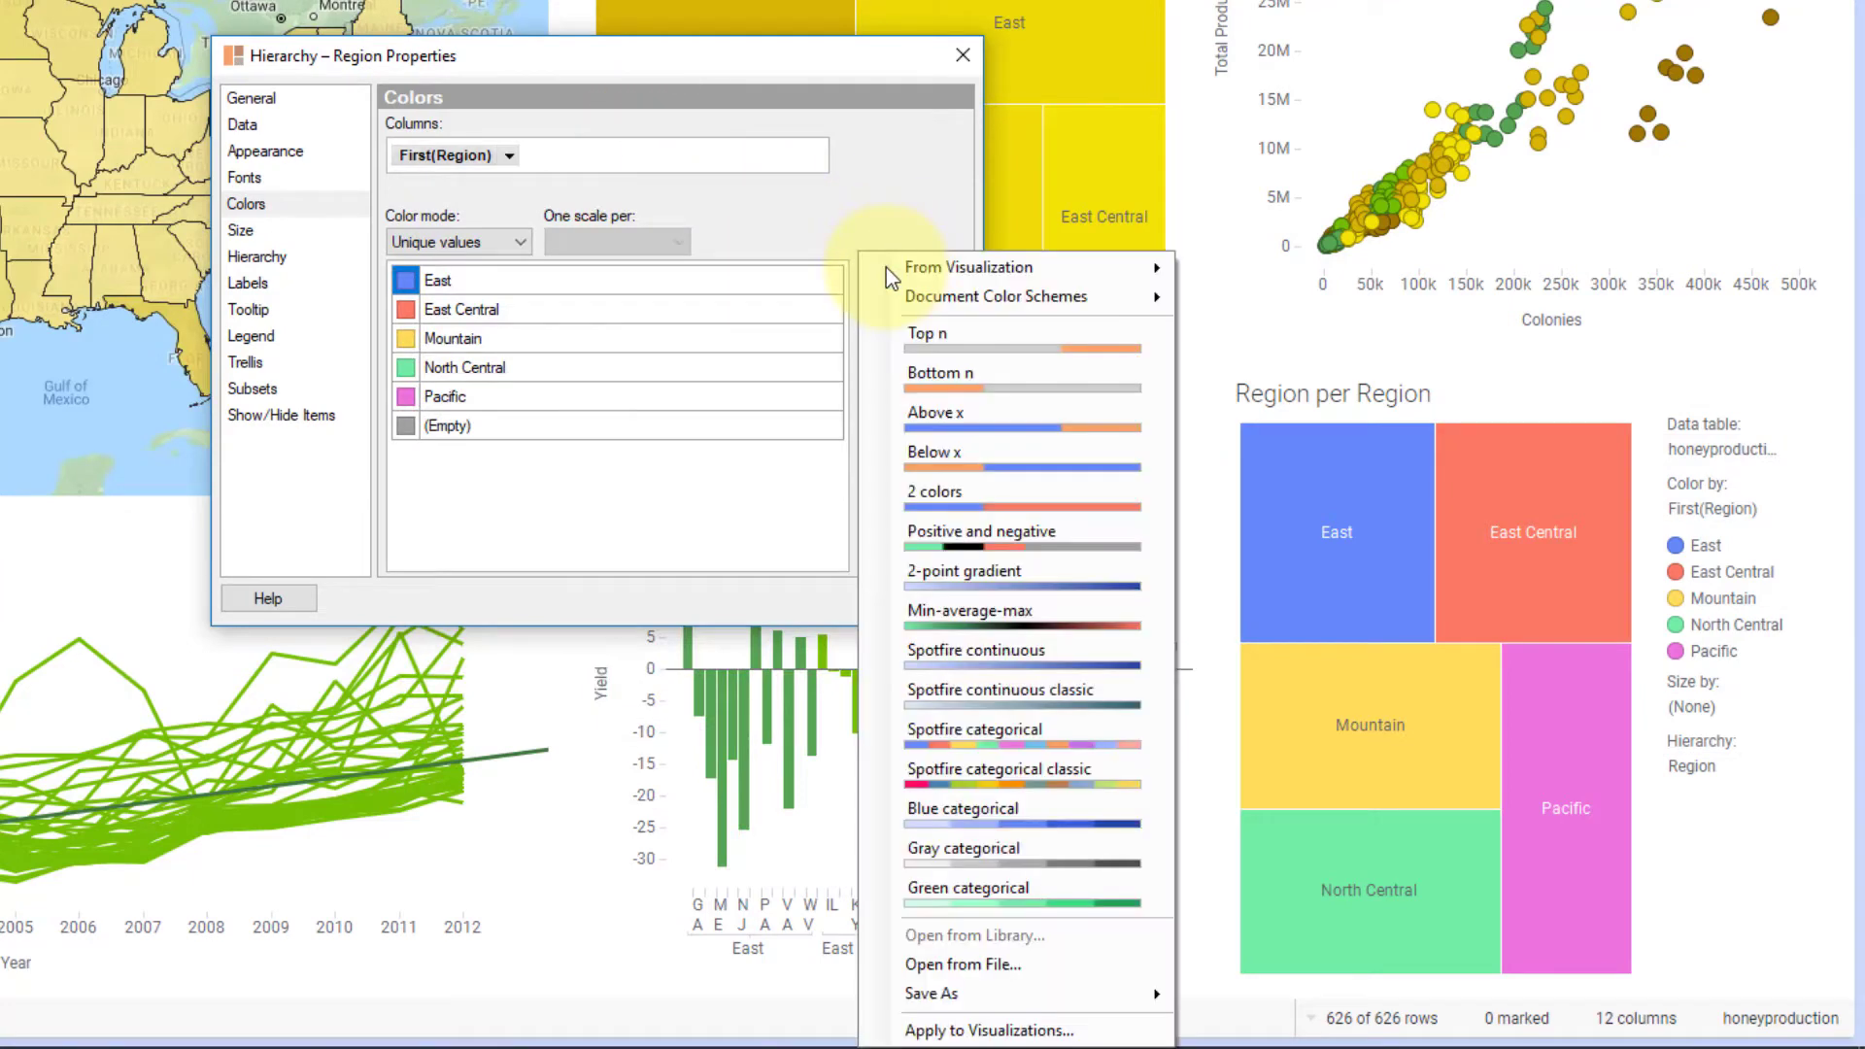
pyautogui.moveTo(919, 282)
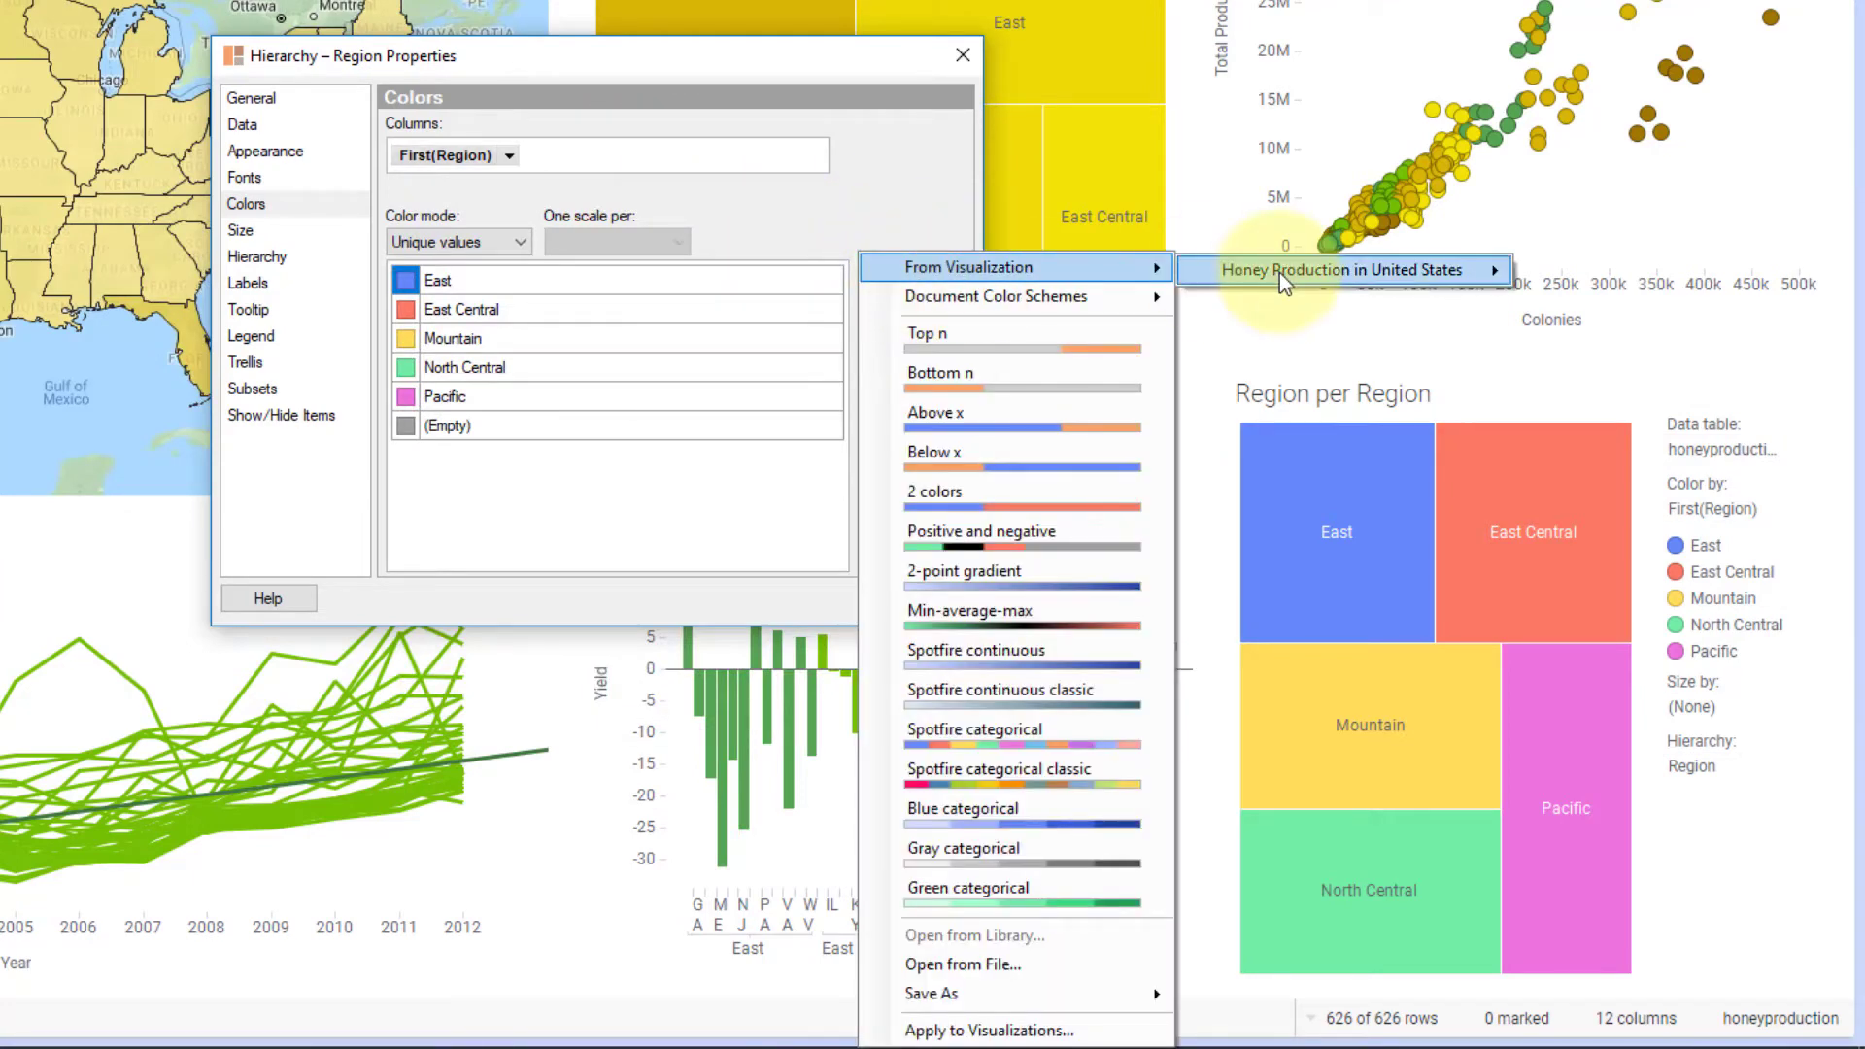
pyautogui.moveTo(1280, 272)
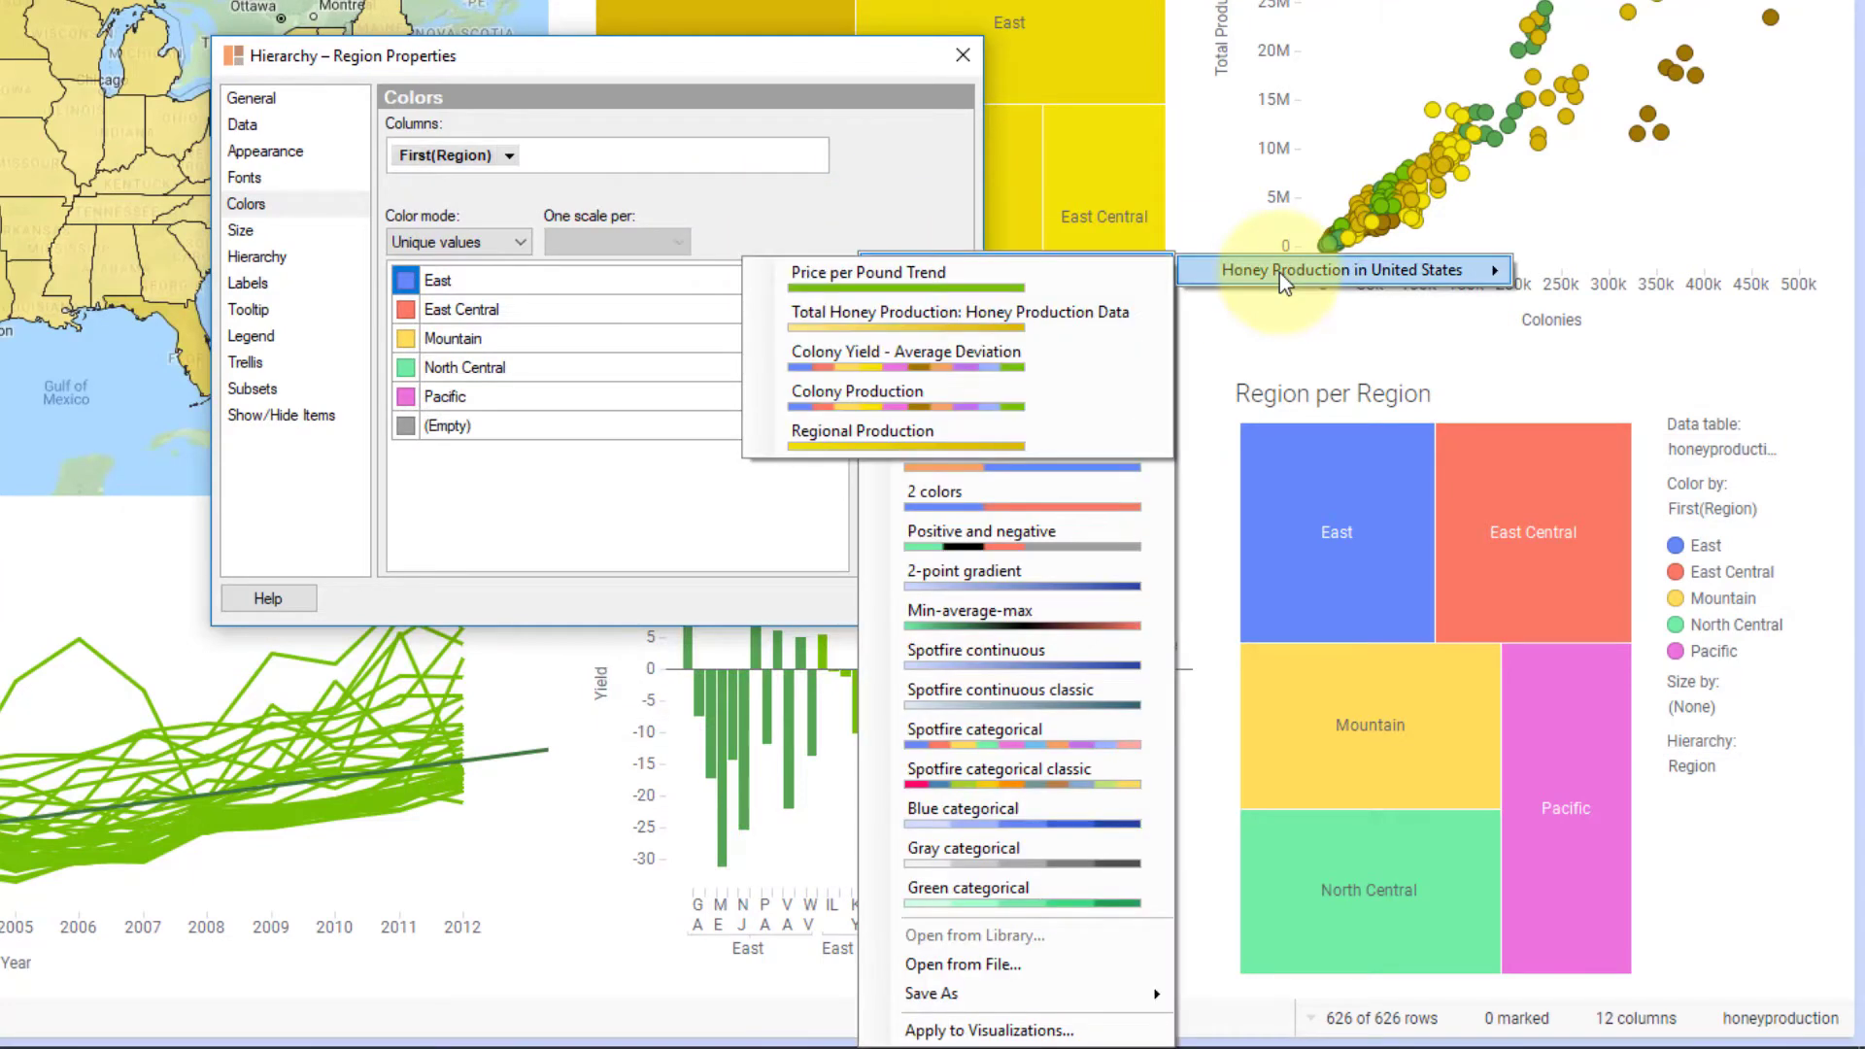
pyautogui.click(1022, 358)
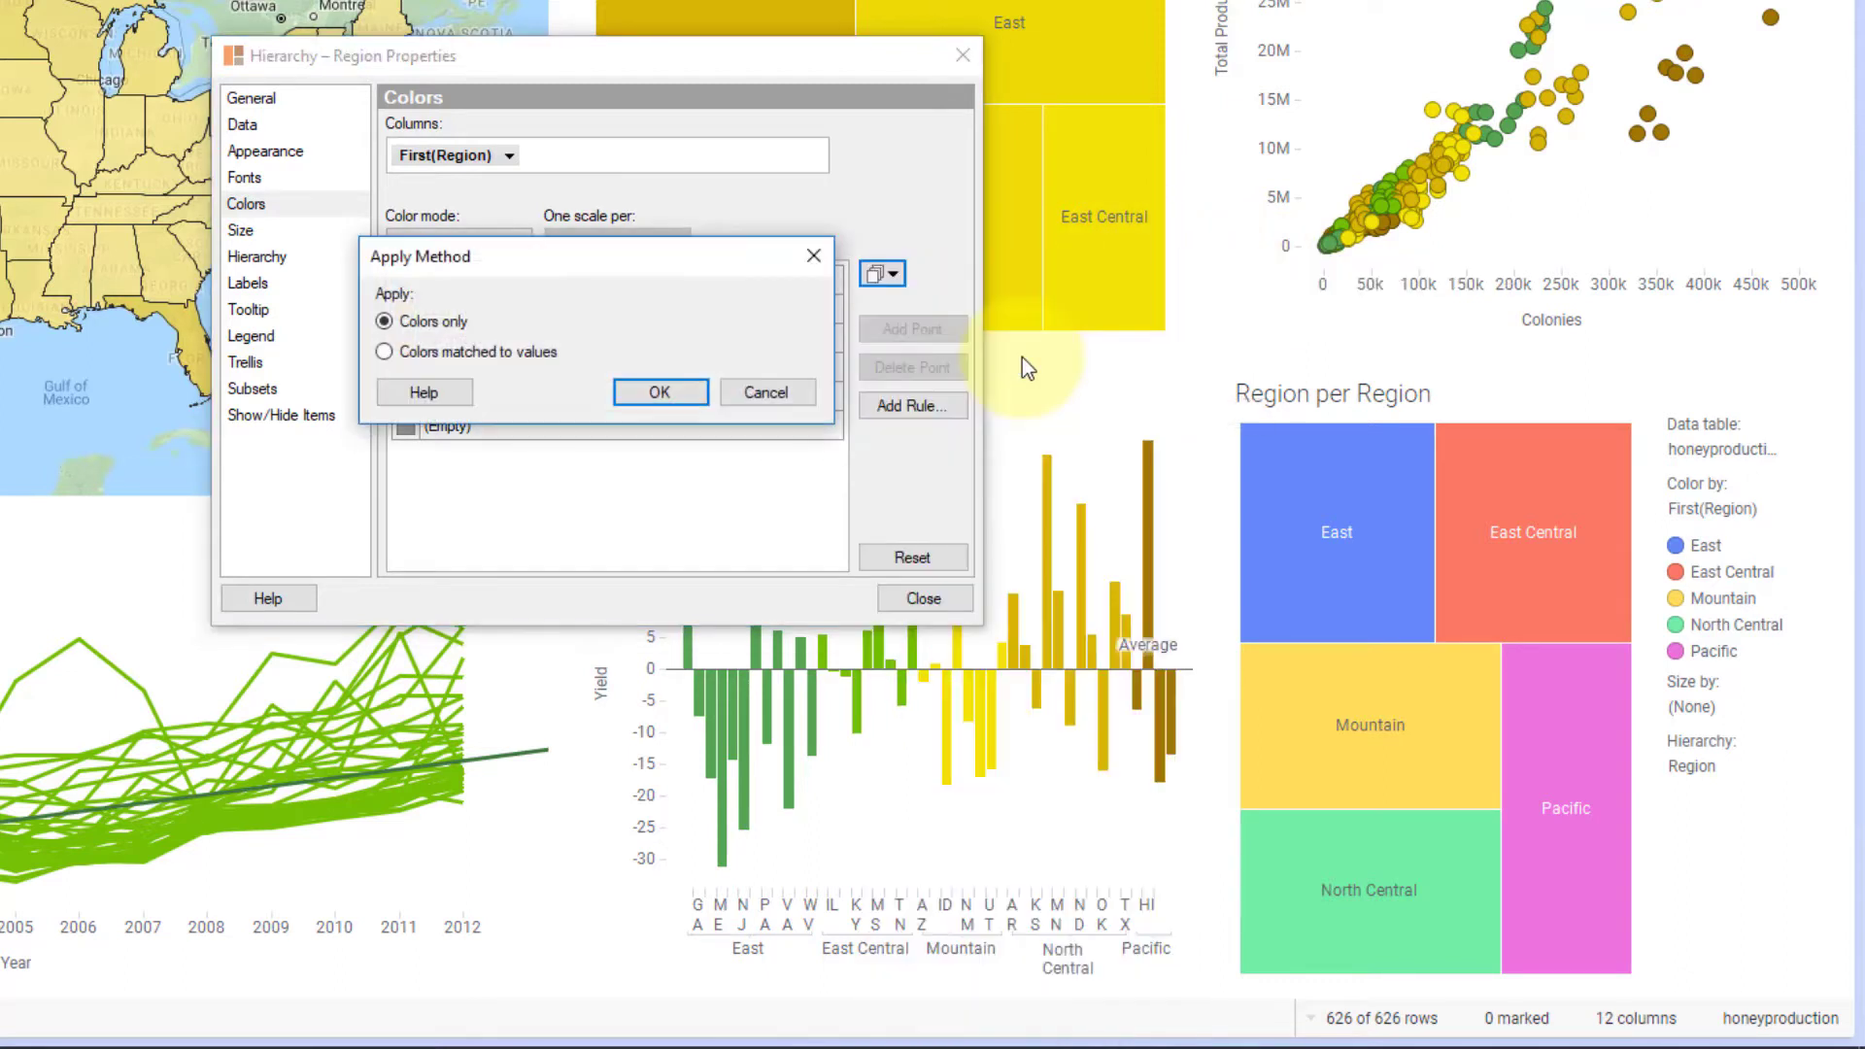
pyautogui.click(673, 384)
pyautogui.click(927, 593)
# Step: Hide the treemap legend, dock it right of the Colony Yield chart, and hide its title bar
pyautogui.click(1791, 399)
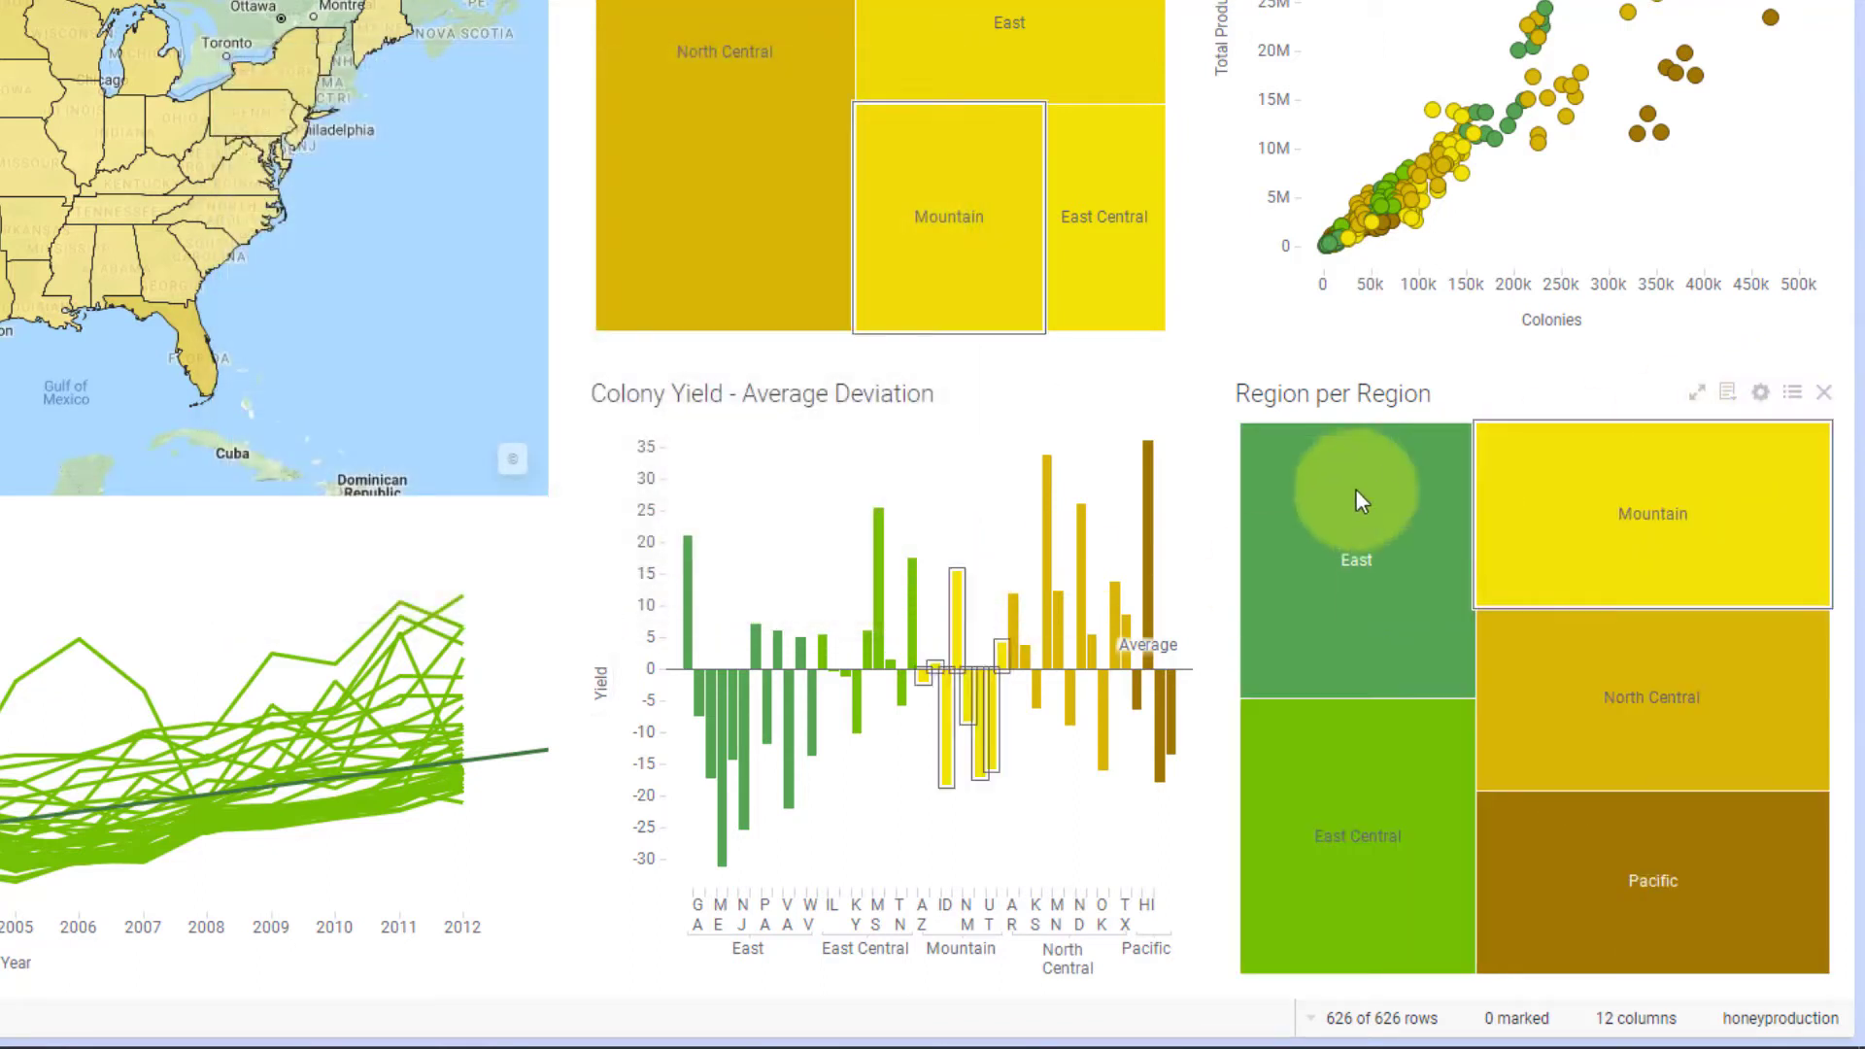
pyautogui.moveTo(1212, 475); pyautogui.dragTo(1663, 486)
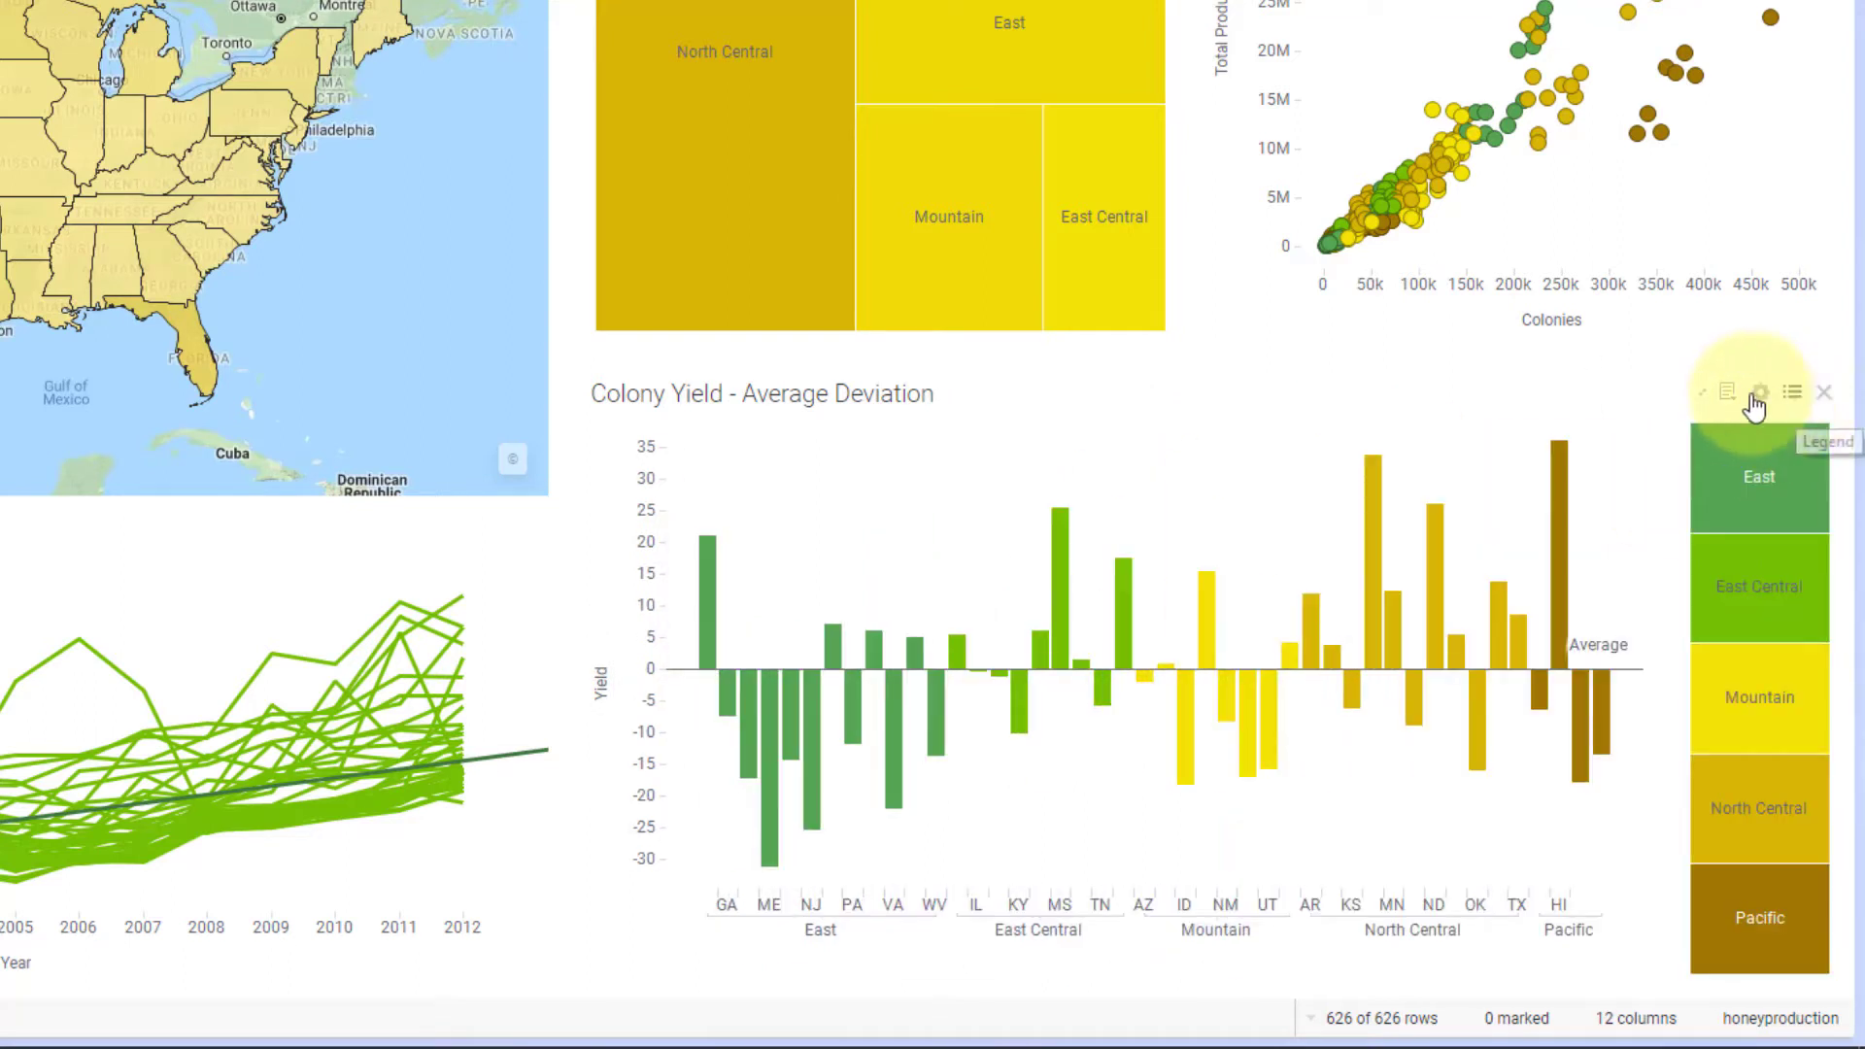
pyautogui.click(1761, 394)
pyautogui.click(472, 181)
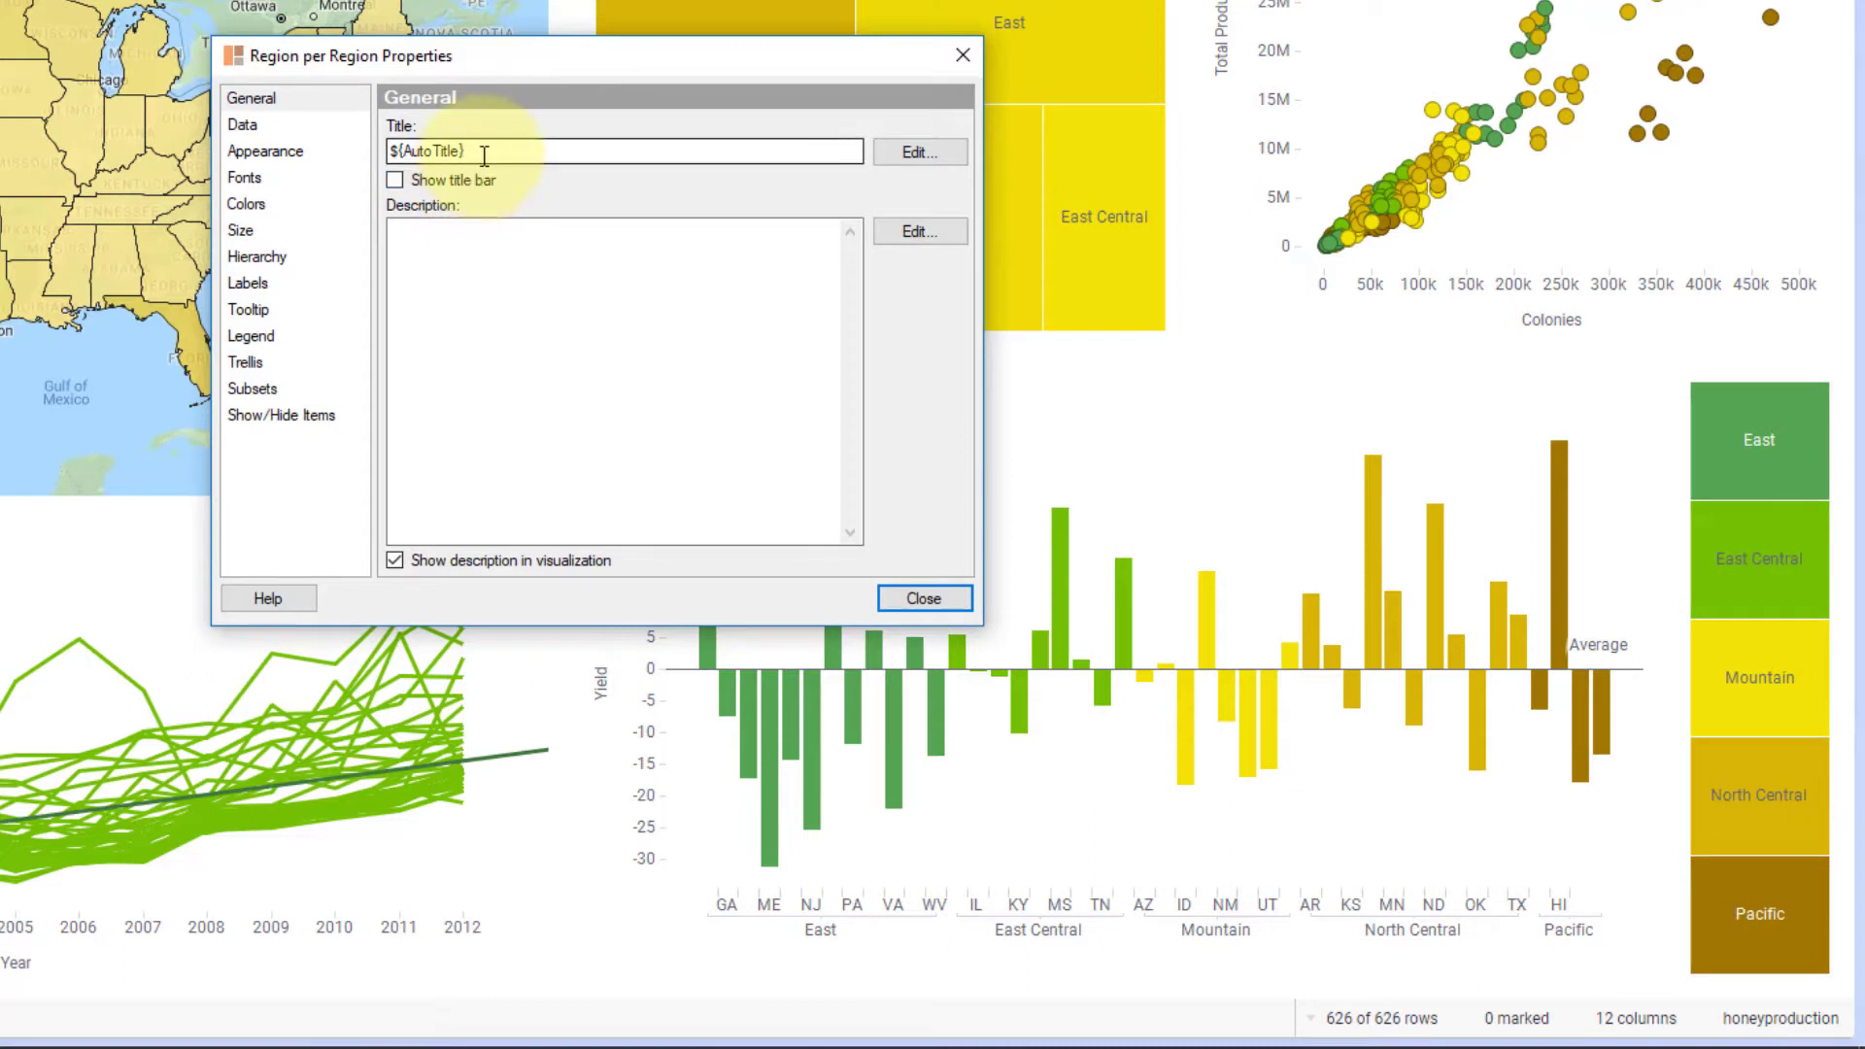
pyautogui.doubleClick(486, 151)
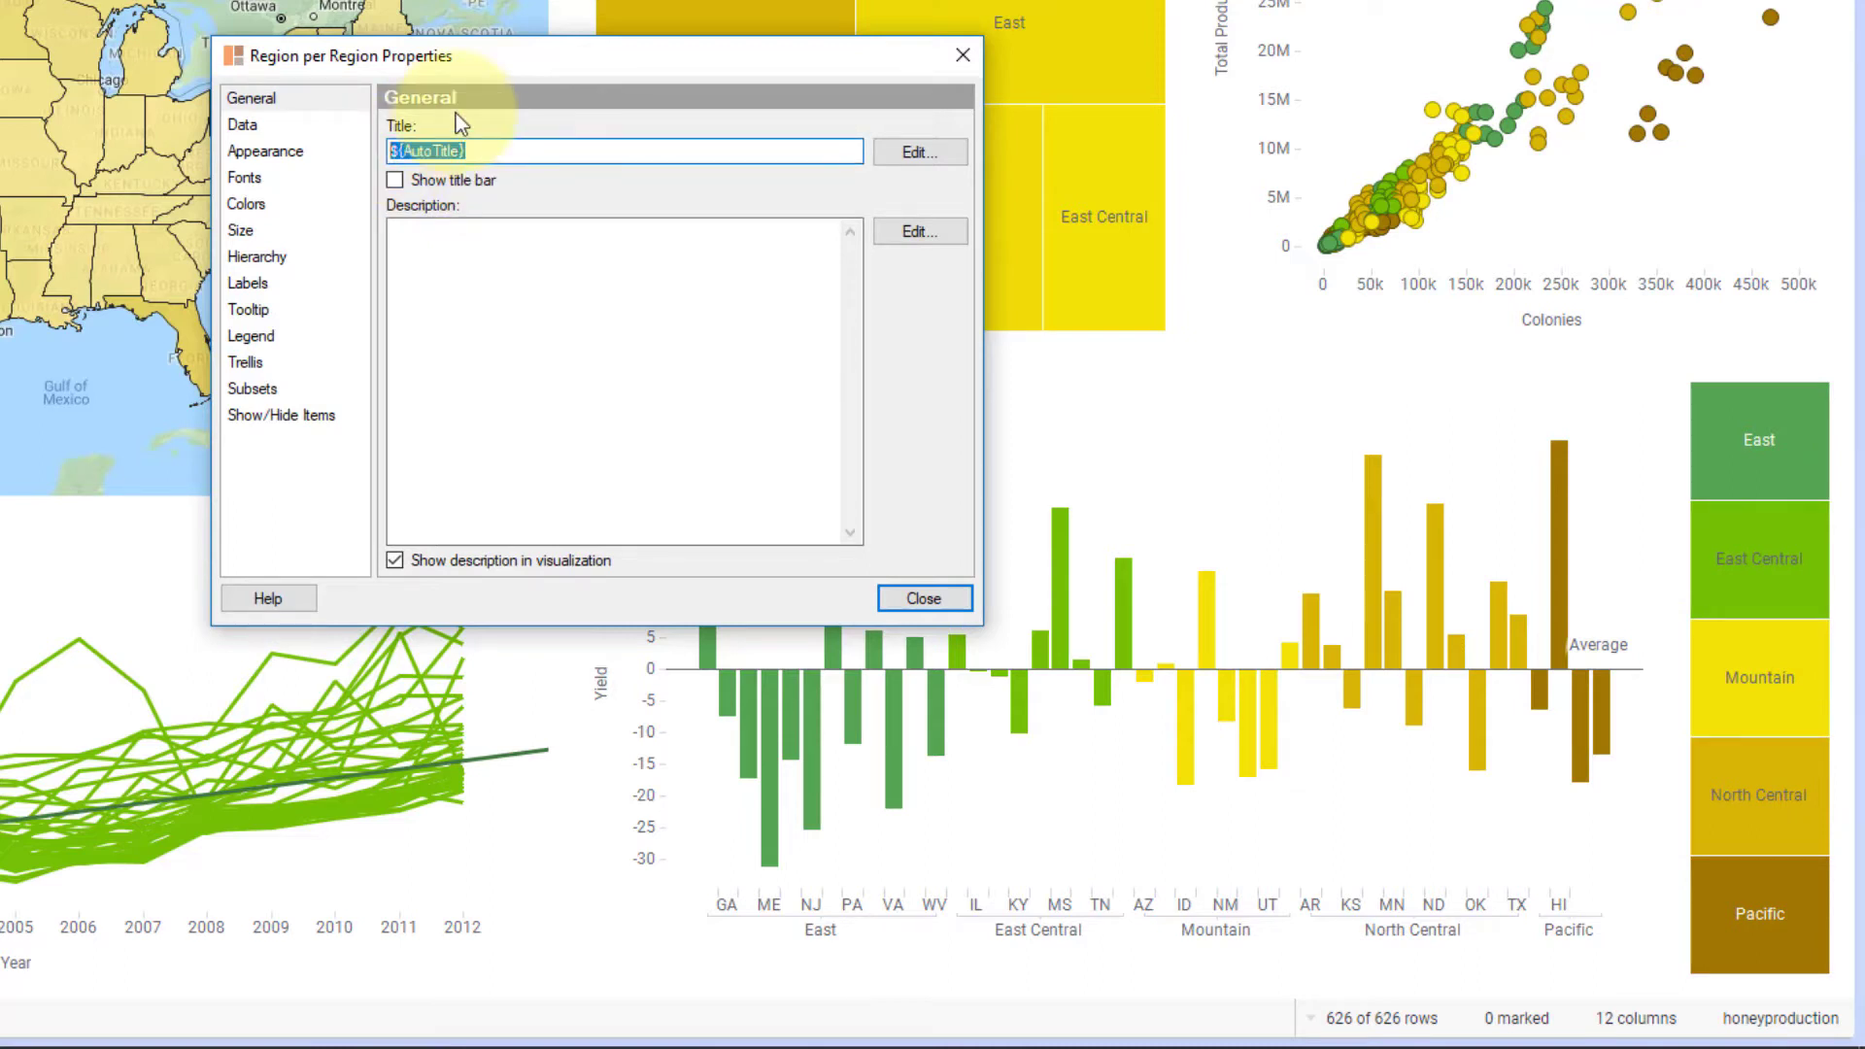
# Step: Close properties, mark East, East Central, Mountain, North Central and Pacific tiles in turn, then clear marking
pyautogui.click(904, 590)
pyautogui.click(1734, 429)
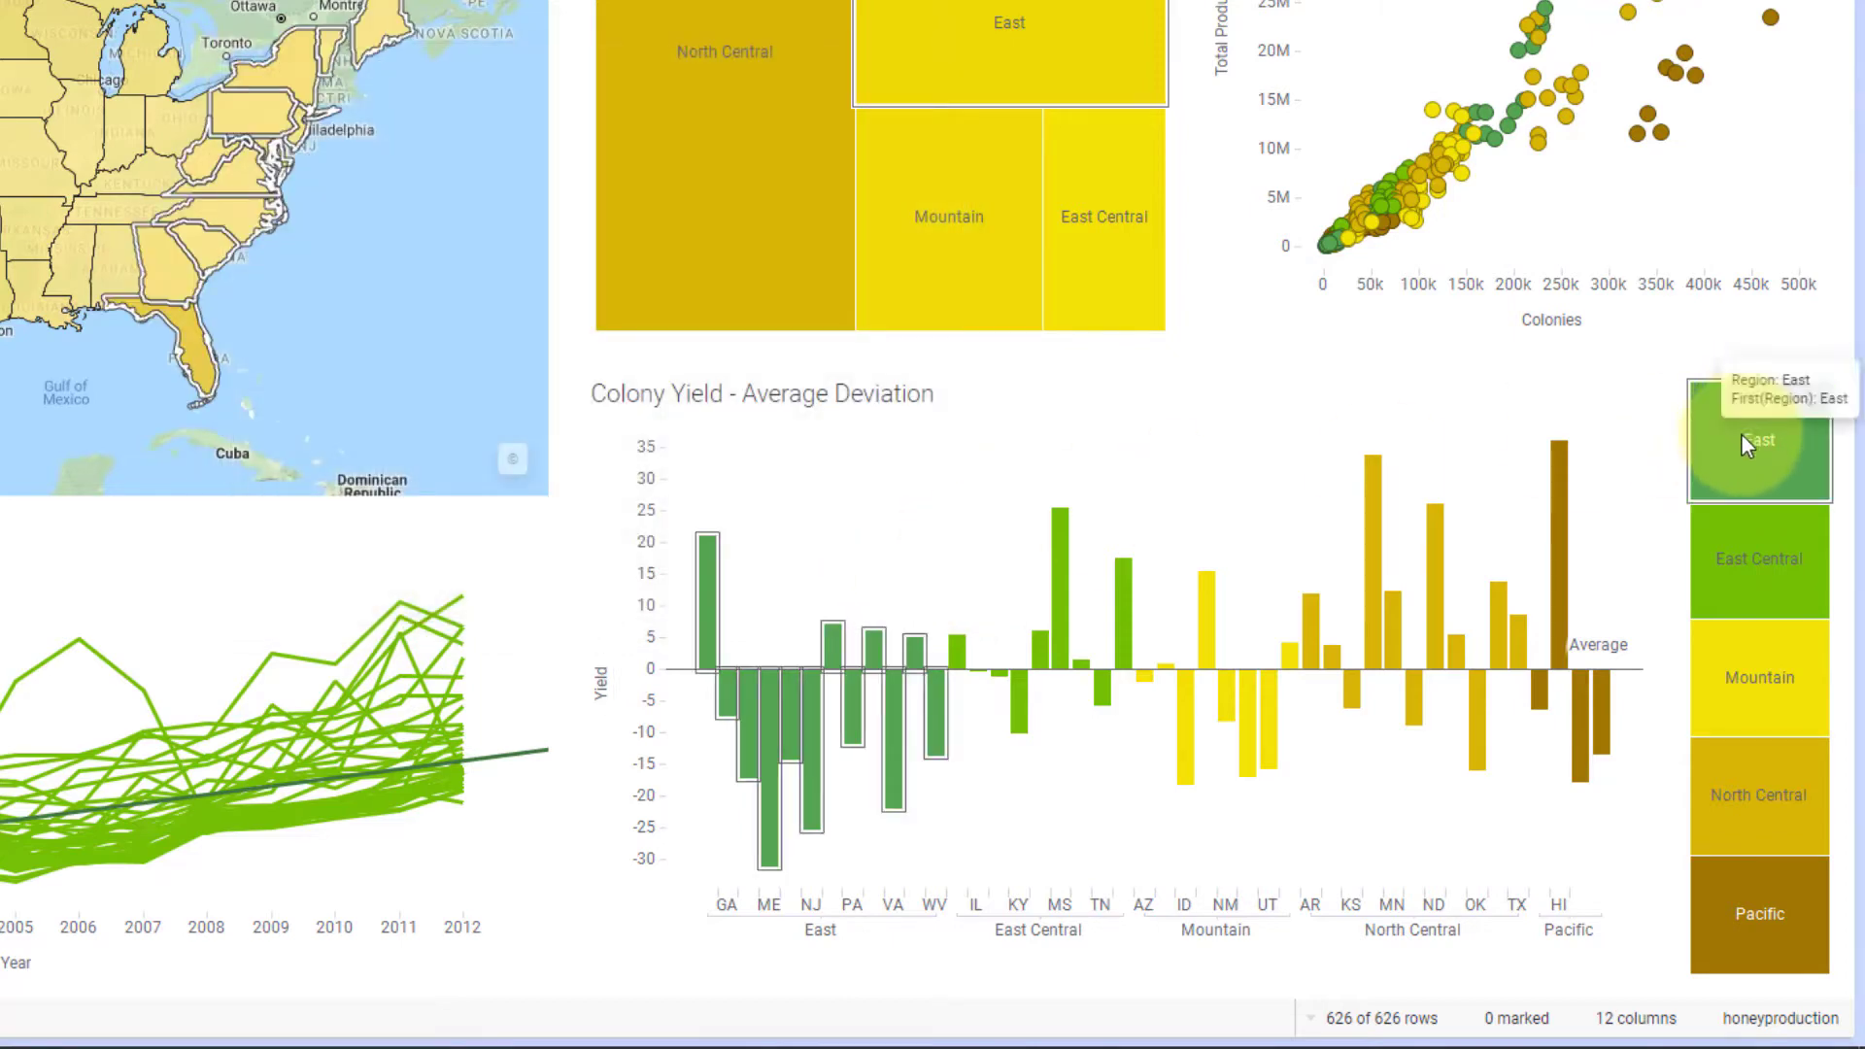
pyautogui.click(1758, 457)
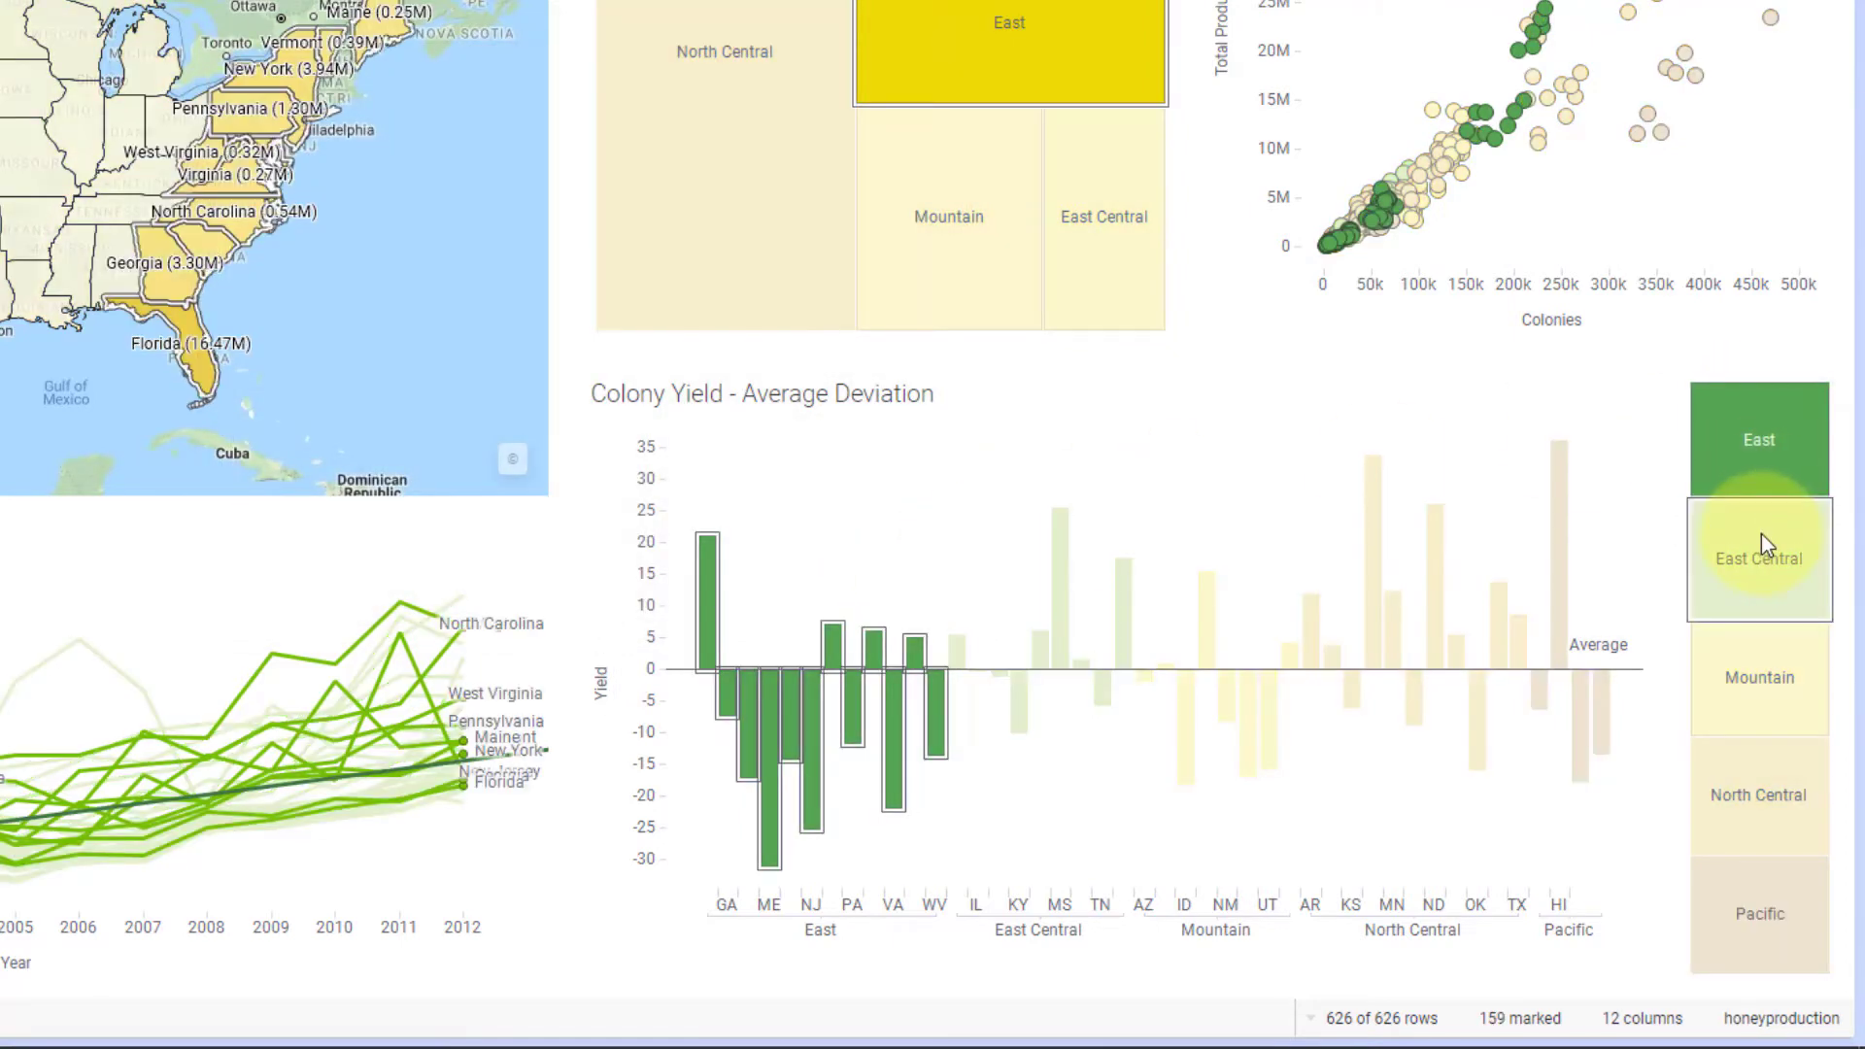
pyautogui.click(1772, 552)
pyautogui.click(1780, 671)
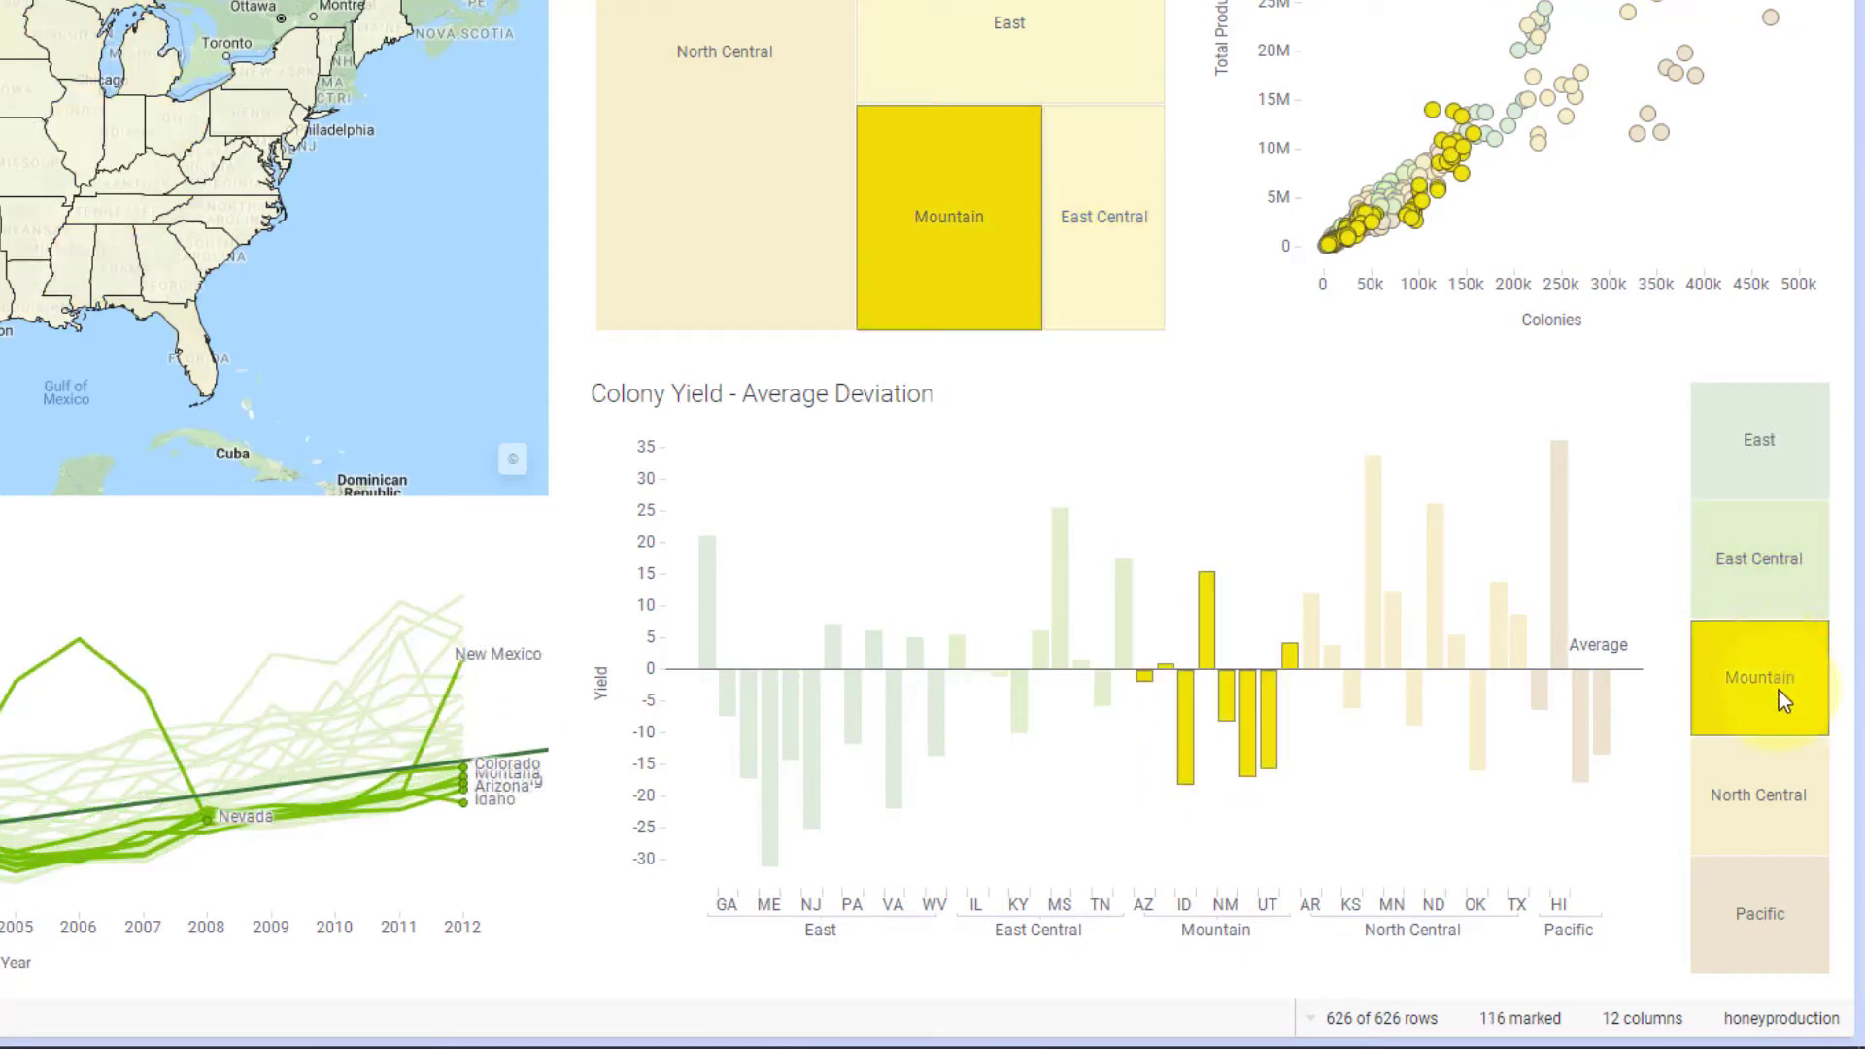
pyautogui.click(1765, 777)
pyautogui.click(1780, 877)
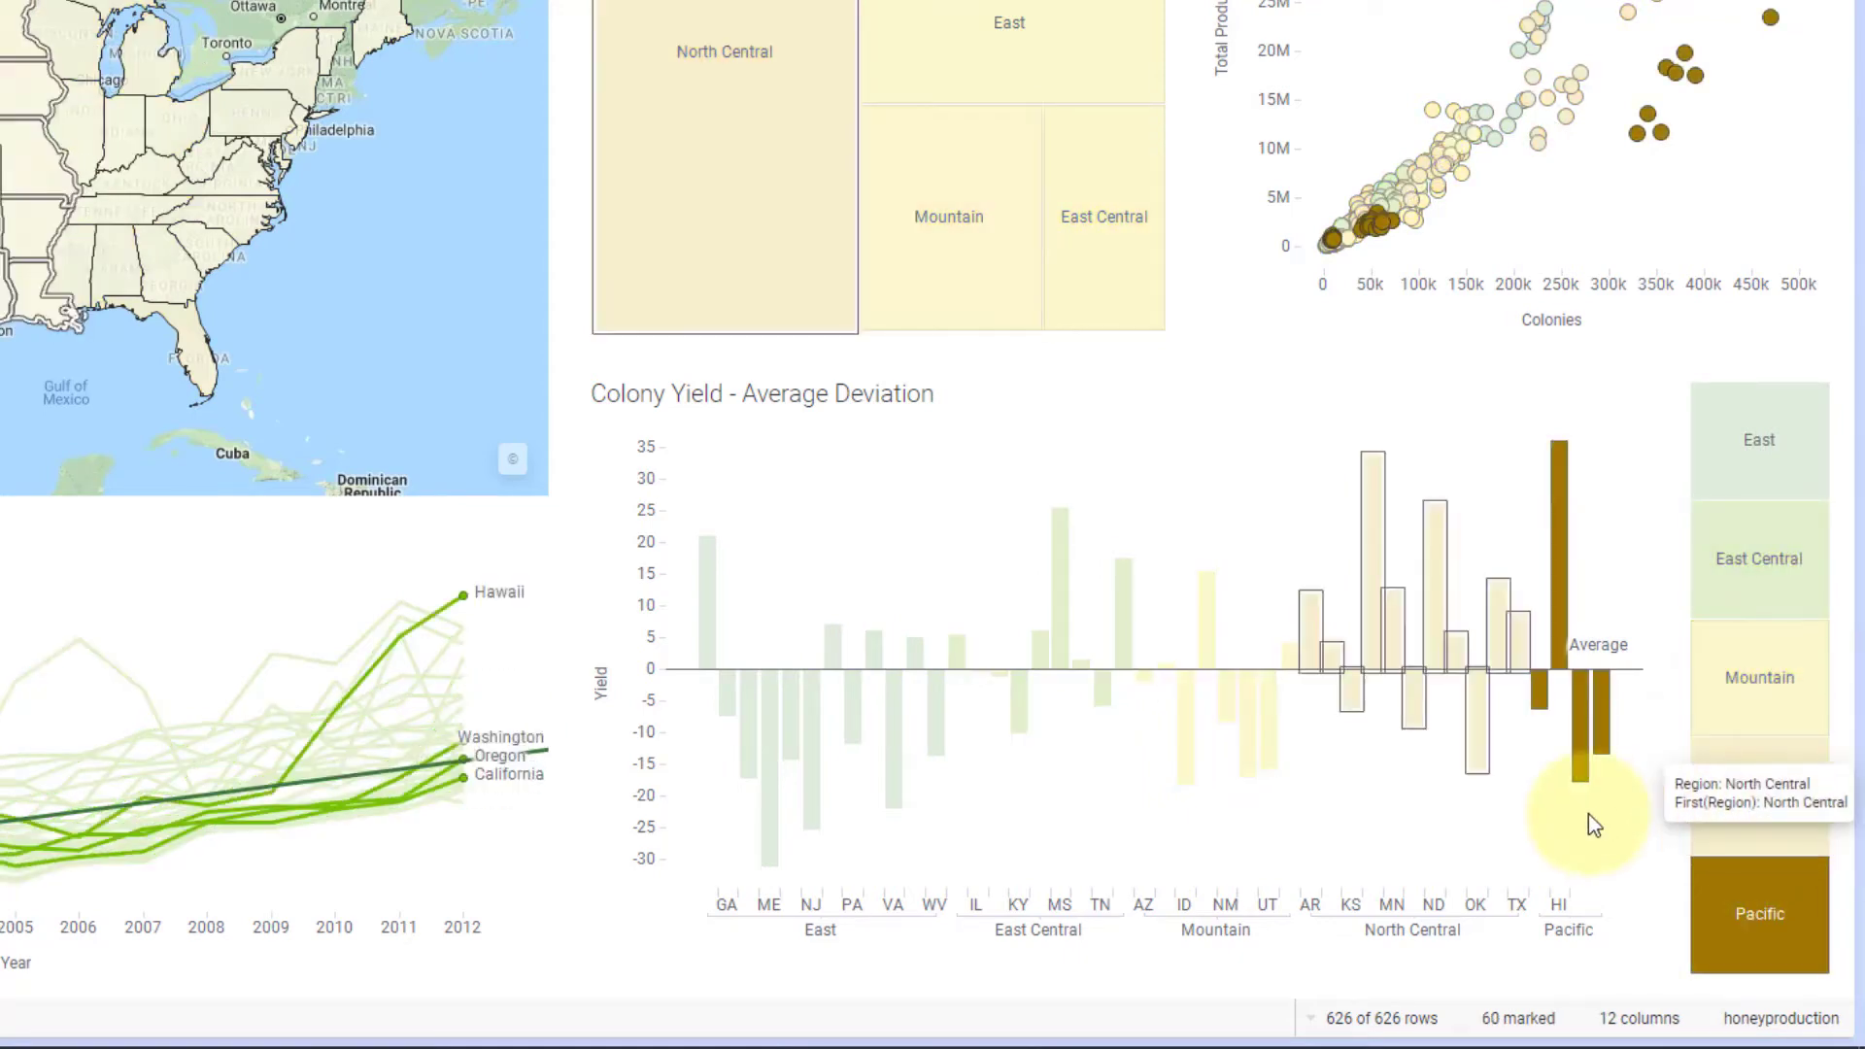
pyautogui.click(1587, 821)
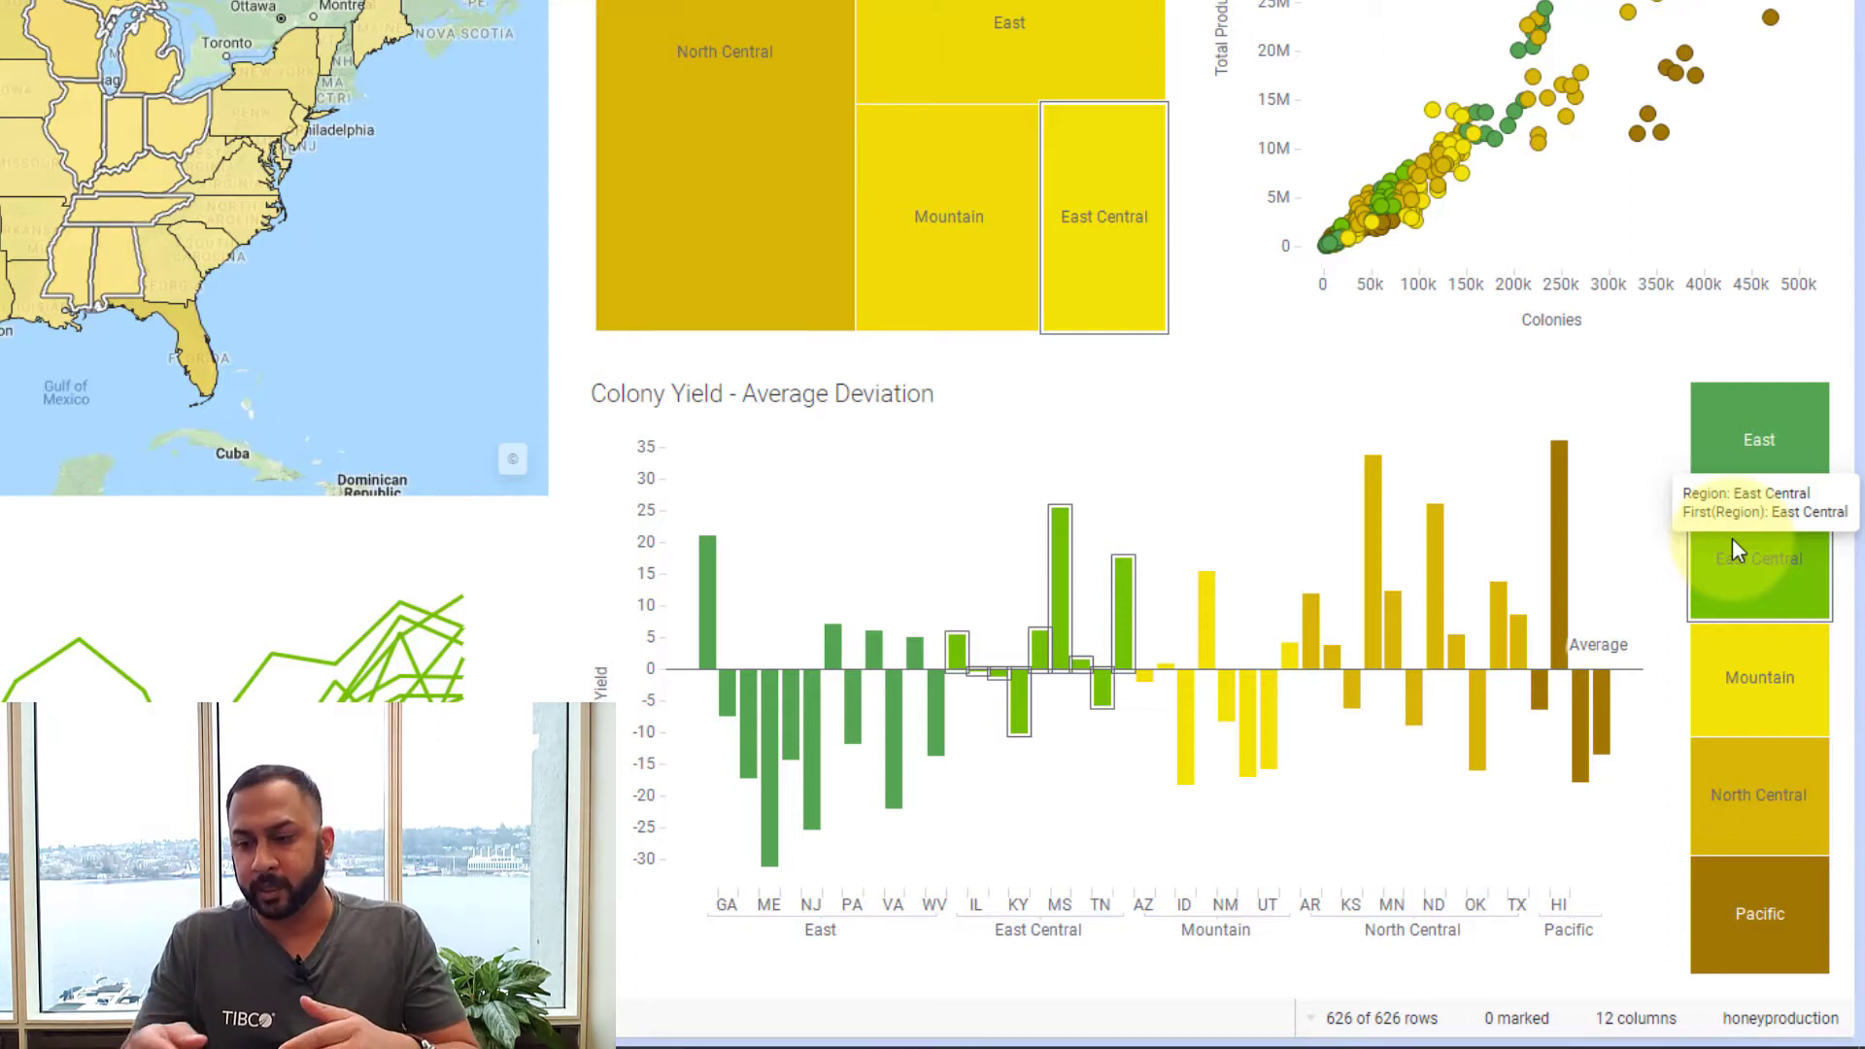
# Step: Clear marking, show the bar chart's legend, and color the Colony Yield bars by State
pyautogui.click(1268, 797)
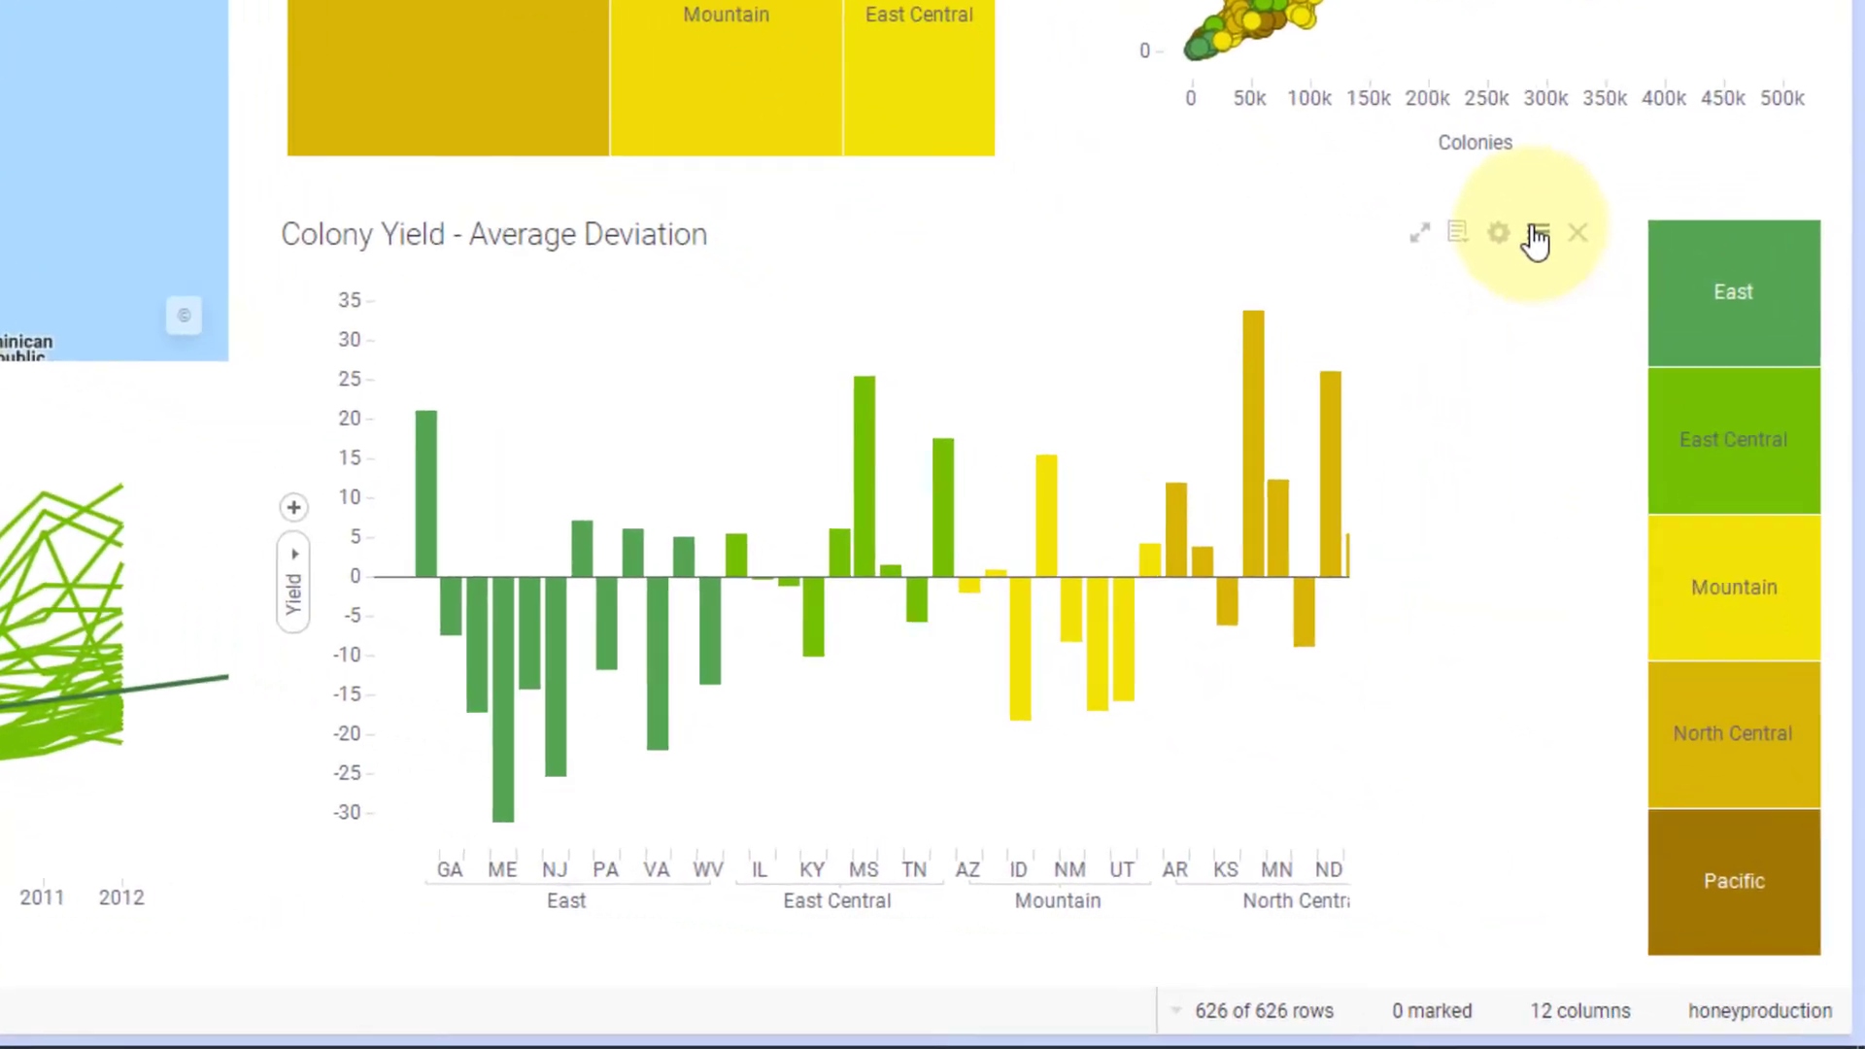
pyautogui.click(1598, 392)
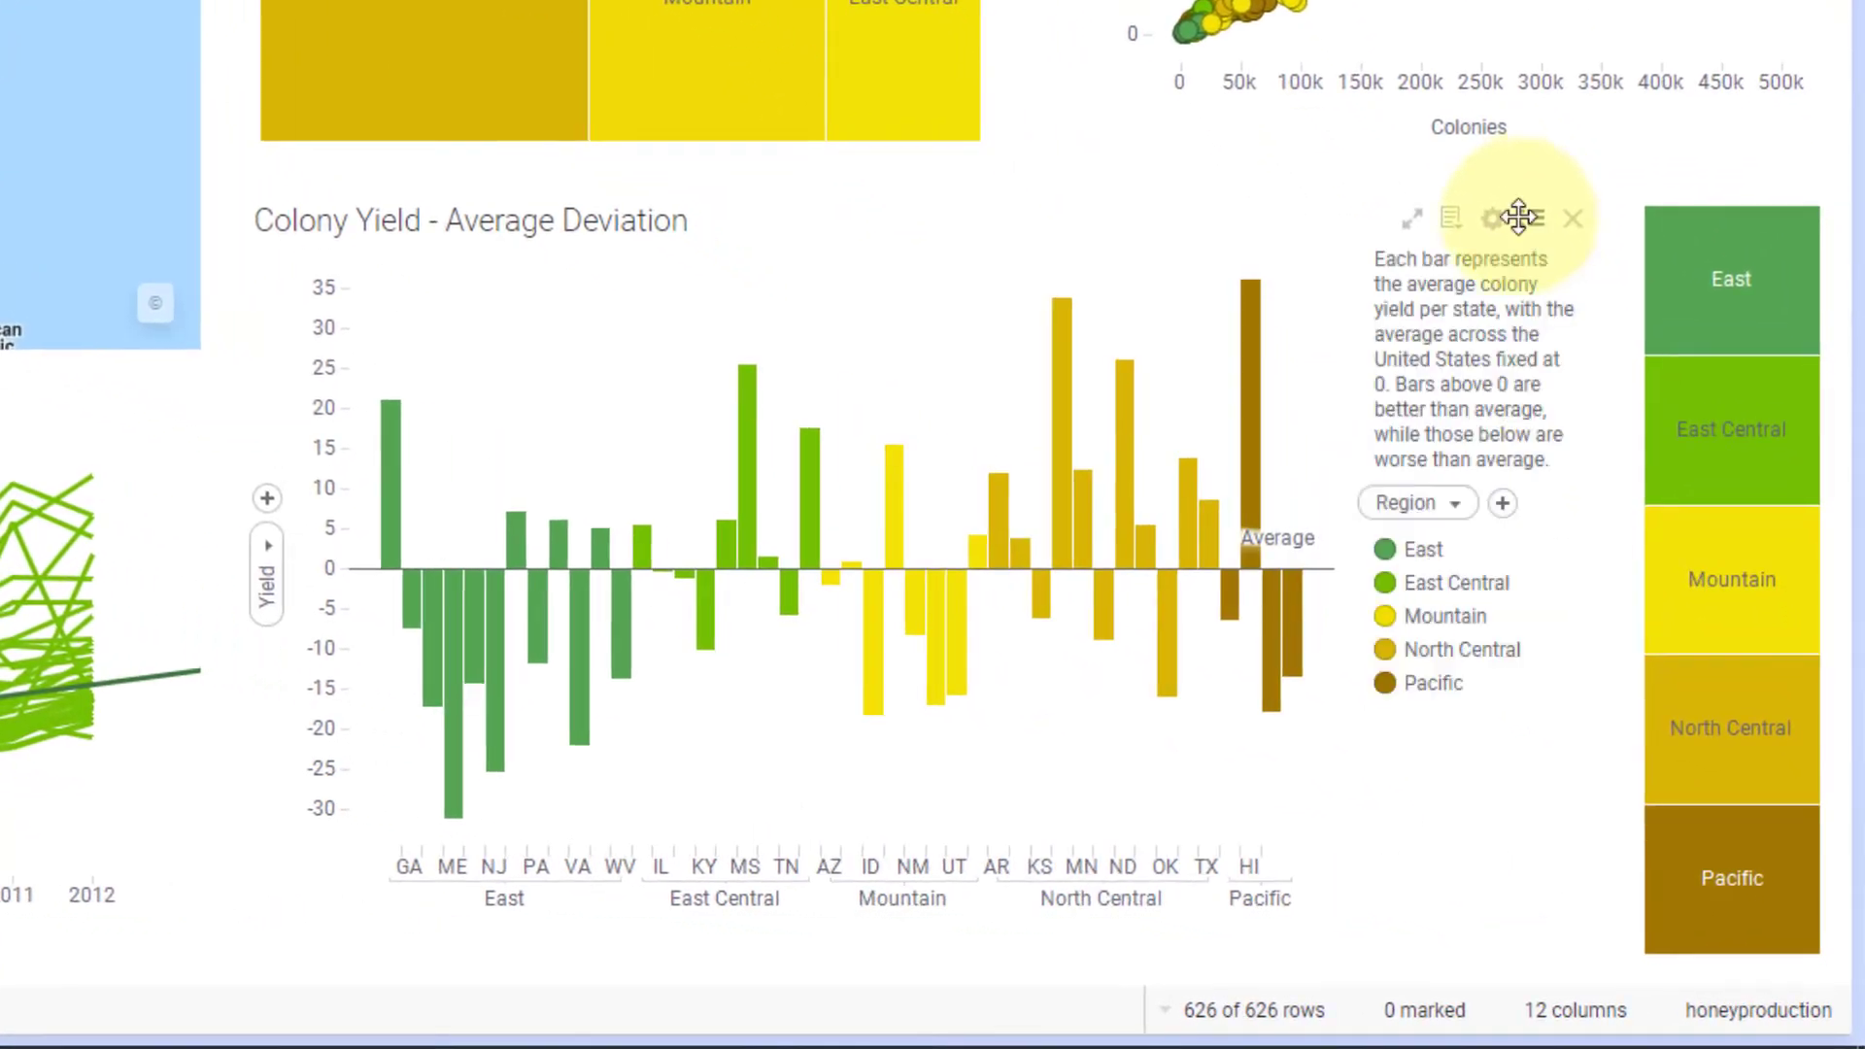
pyautogui.click(1443, 502)
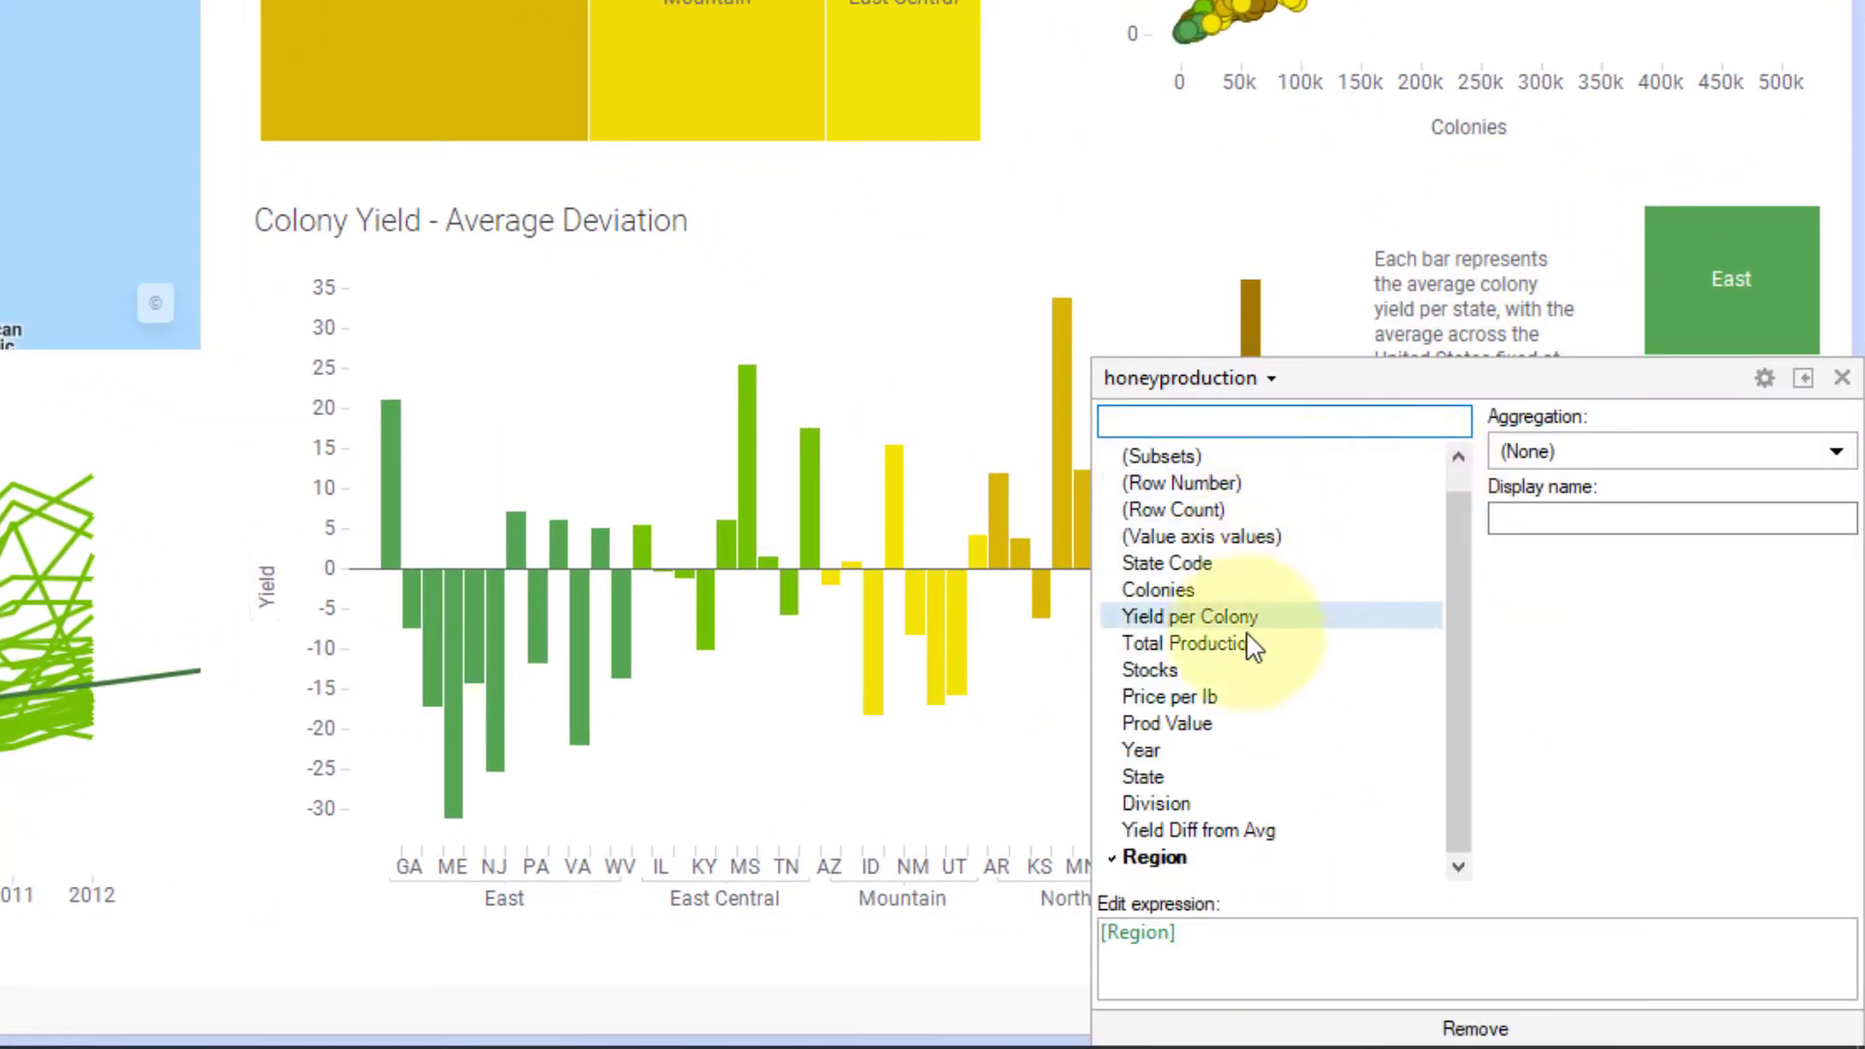
pyautogui.click(1161, 782)
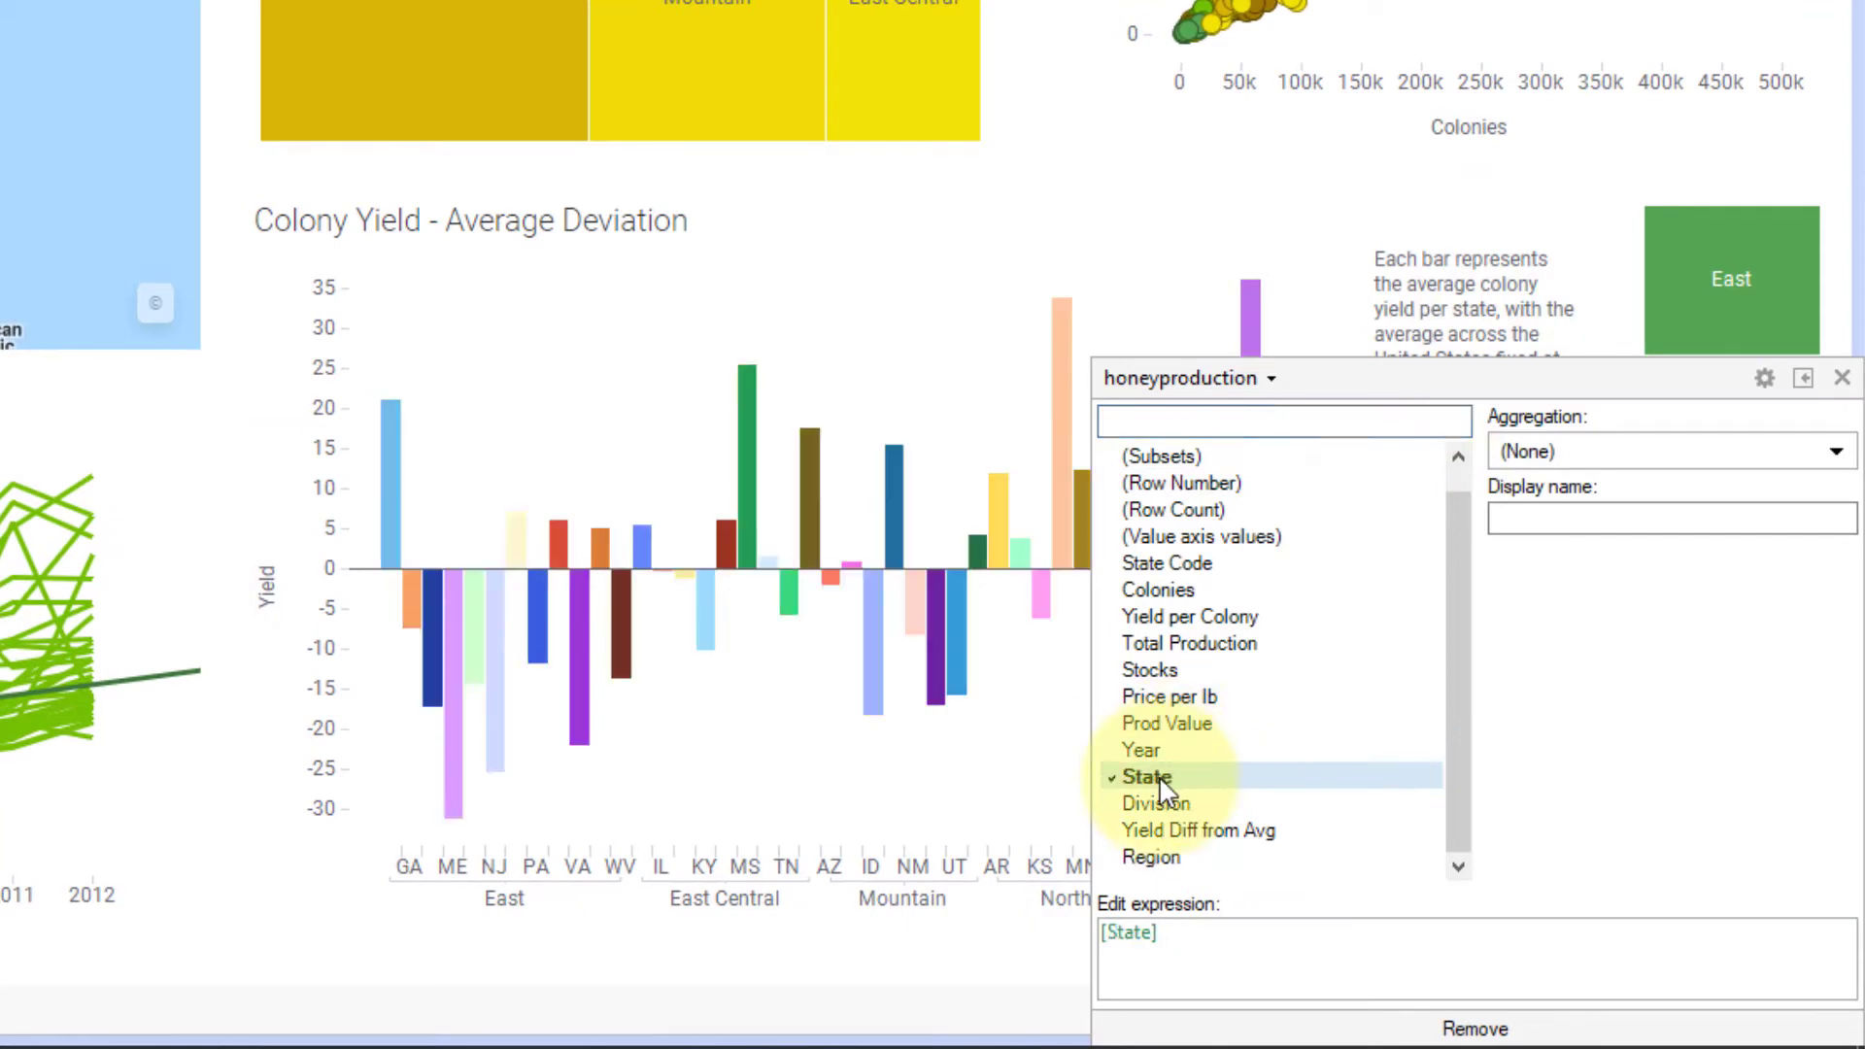
pyautogui.click(976, 793)
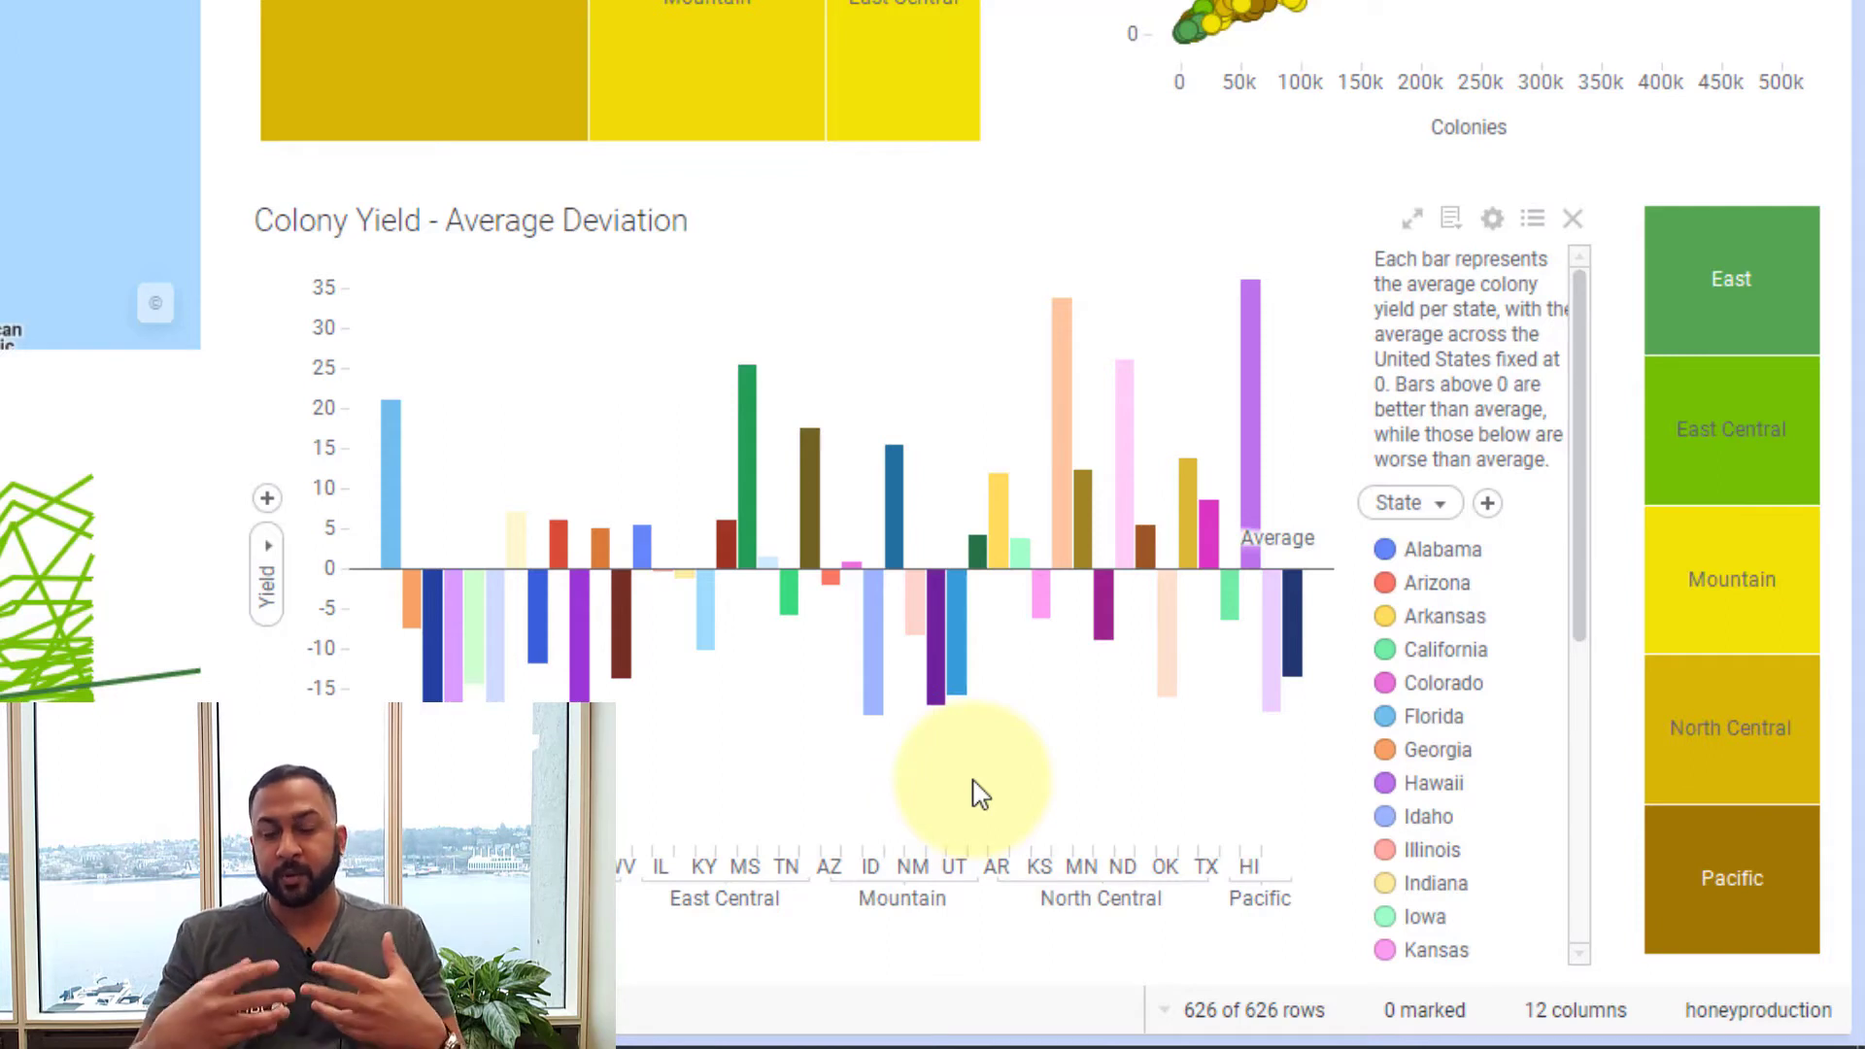
# Step: Mark Arkansas and Colorado, clear marking with Escape, and widen the region treemap
pyautogui.click(1445, 616)
pyautogui.click(1428, 685)
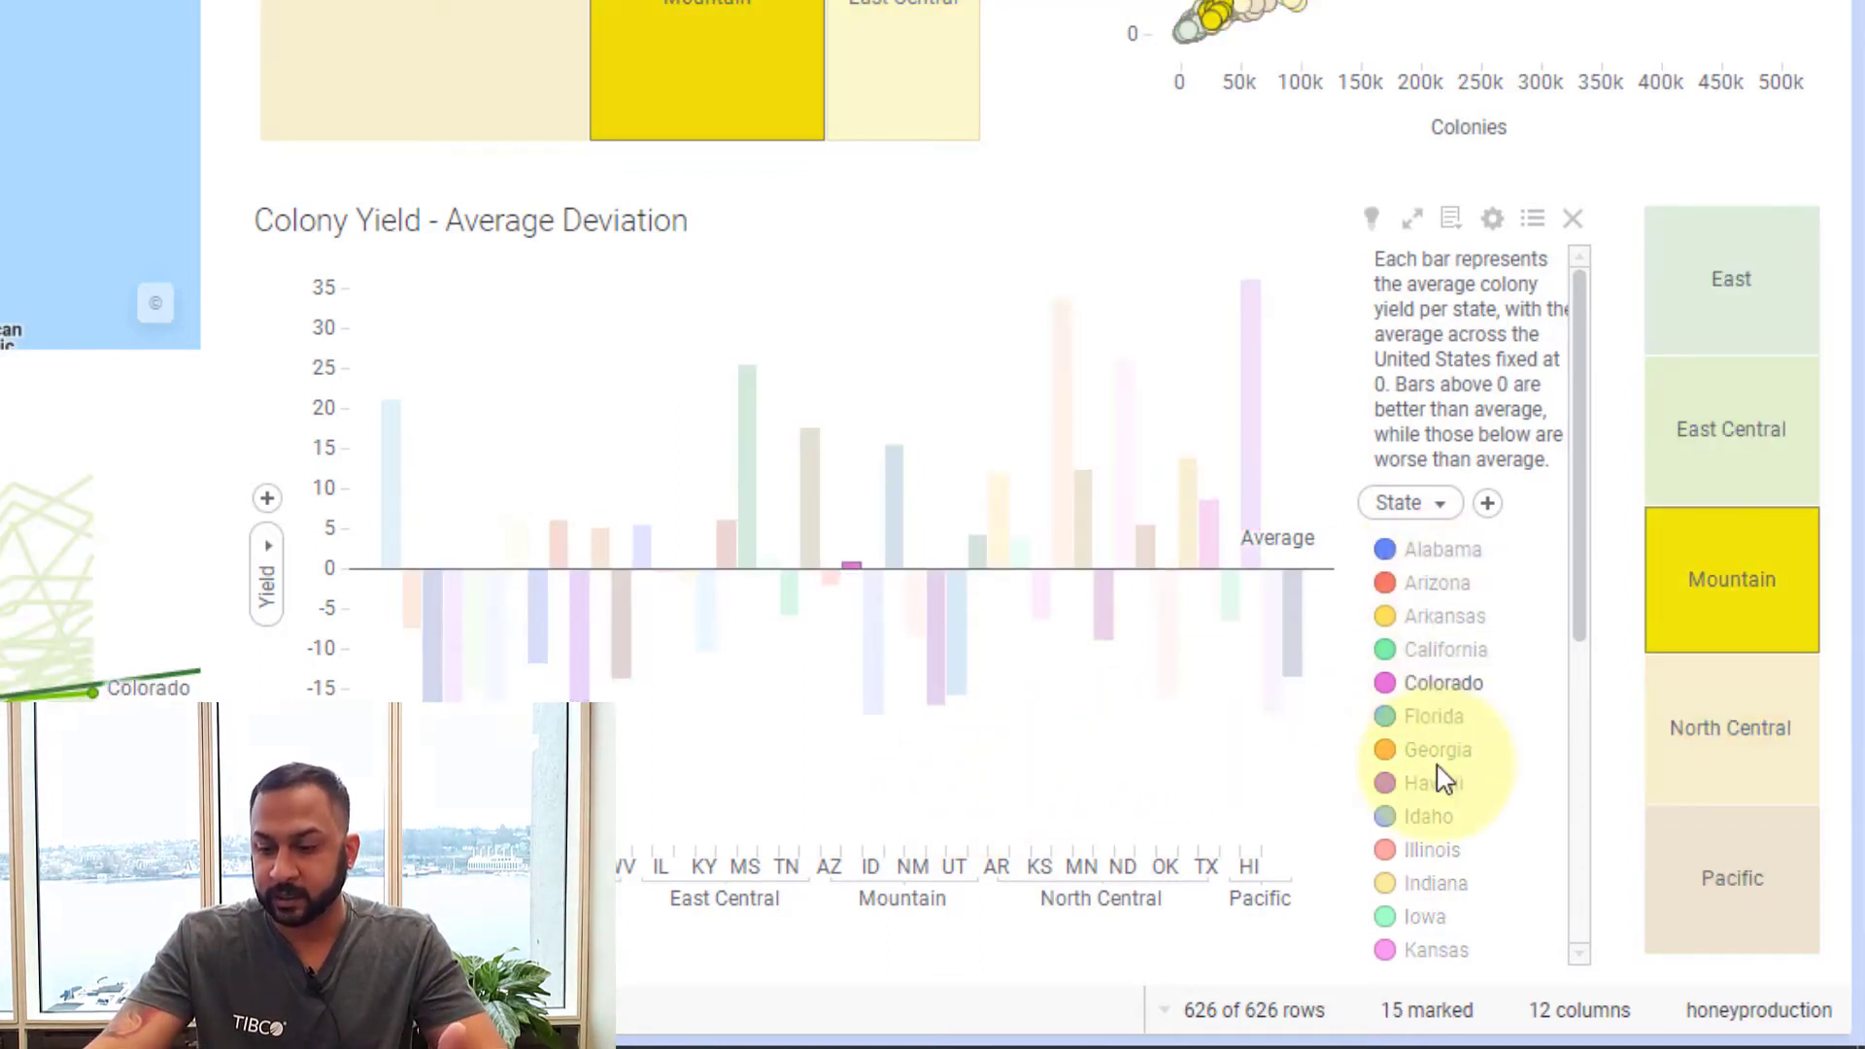
pyautogui.press('Escape')
pyautogui.click(1445, 616)
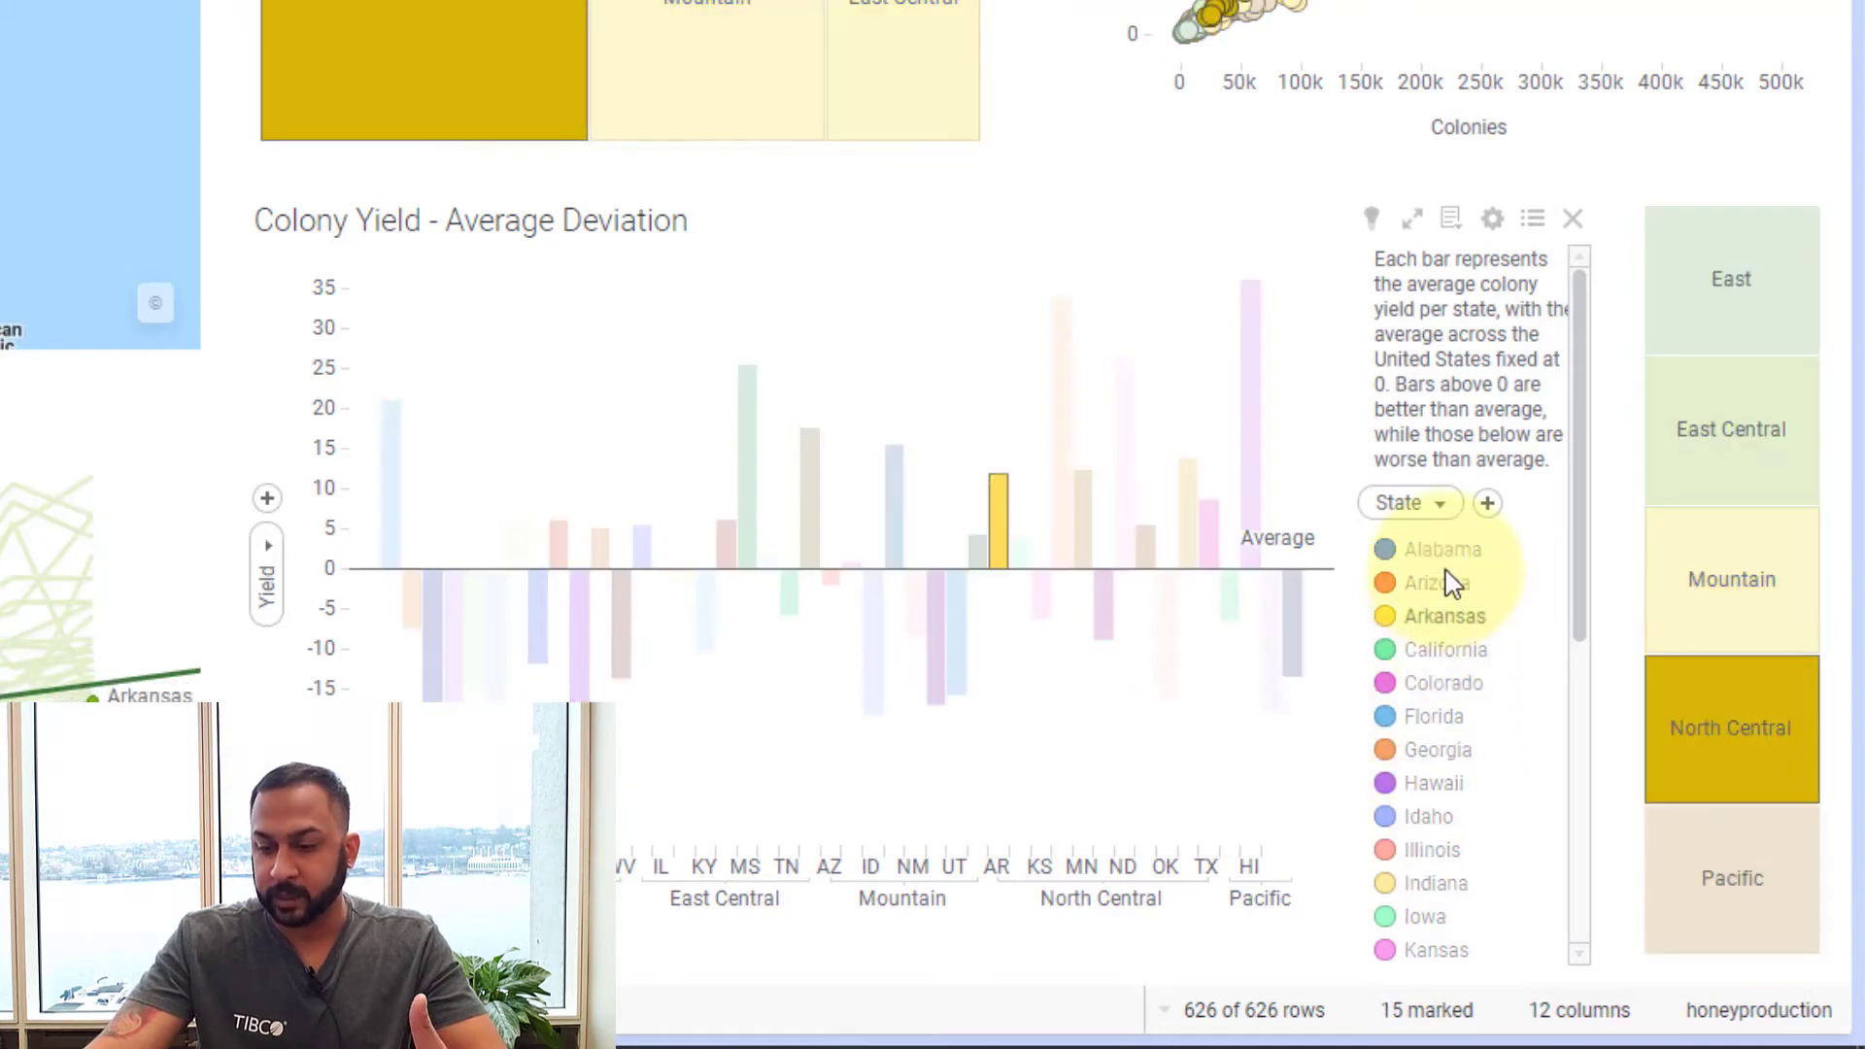
pyautogui.press('Escape')
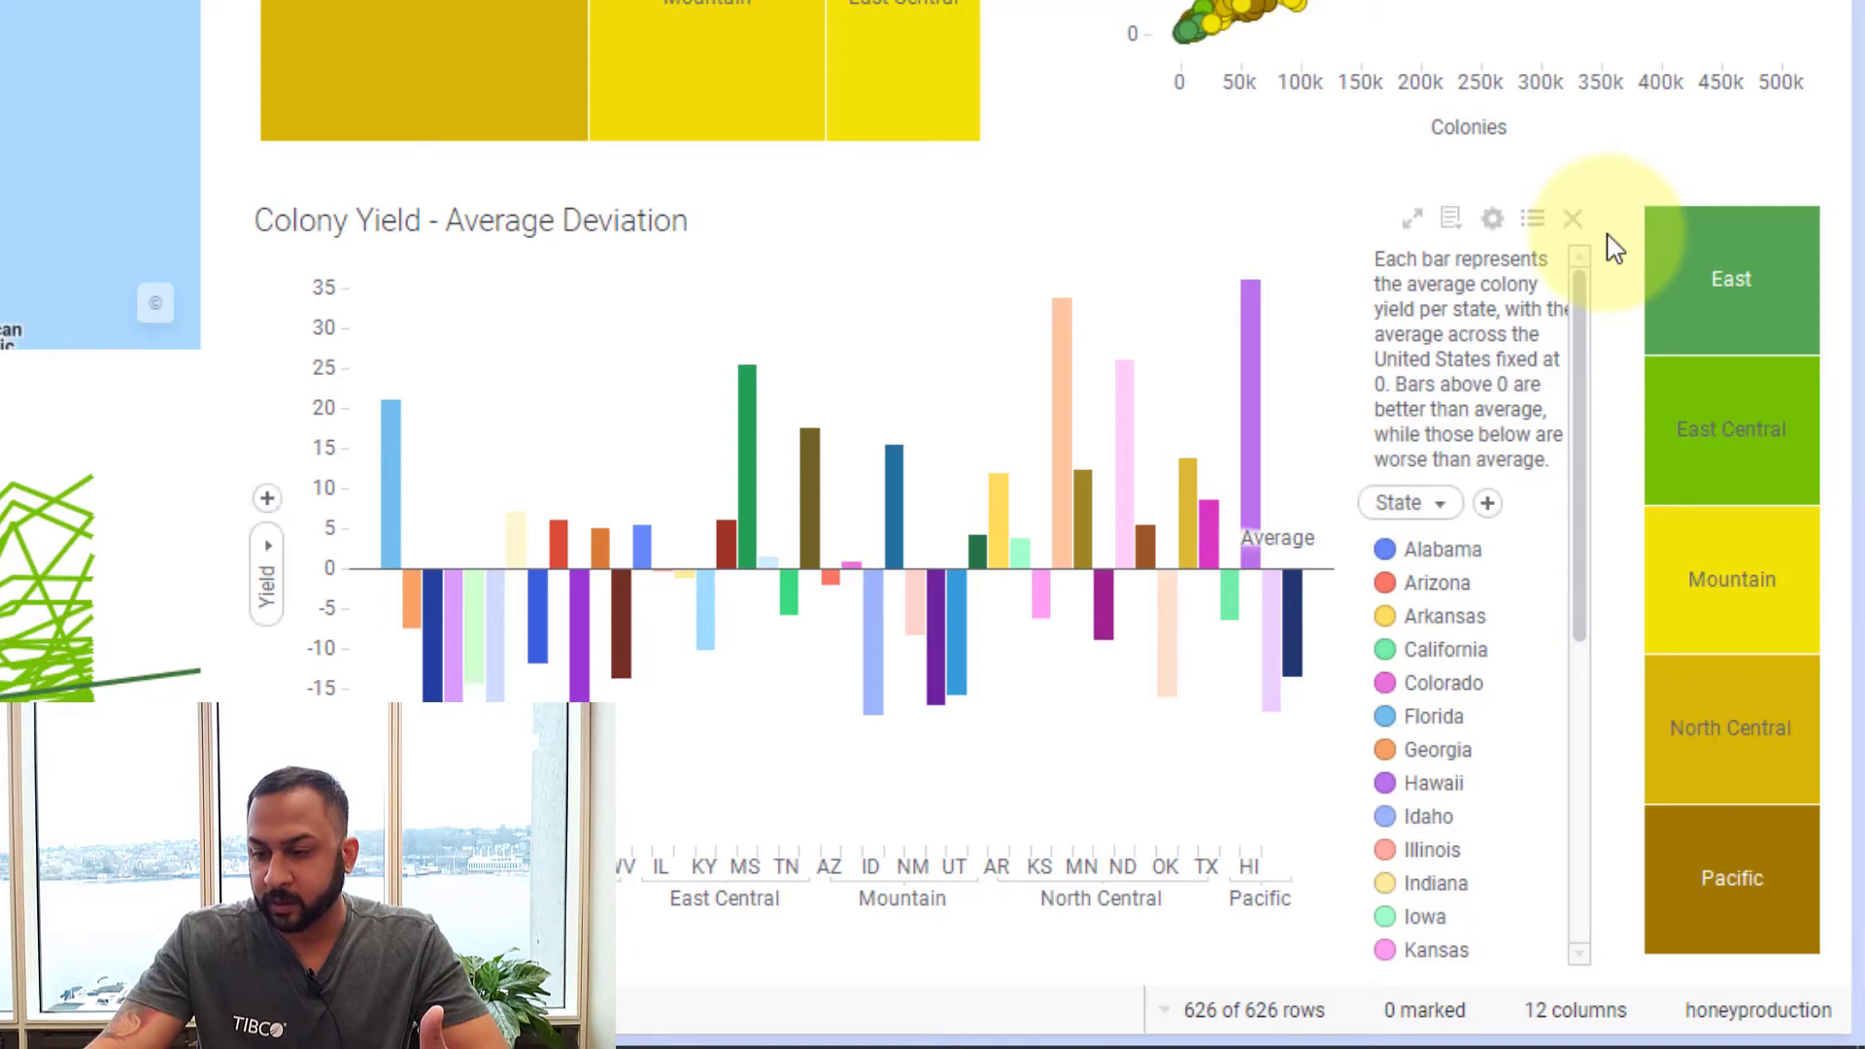
pyautogui.moveTo(1611, 246); pyautogui.dragTo(1456, 243)
# Step: Set the small treemap's hierarchy to State in its properties
pyautogui.rightClick(1708, 251)
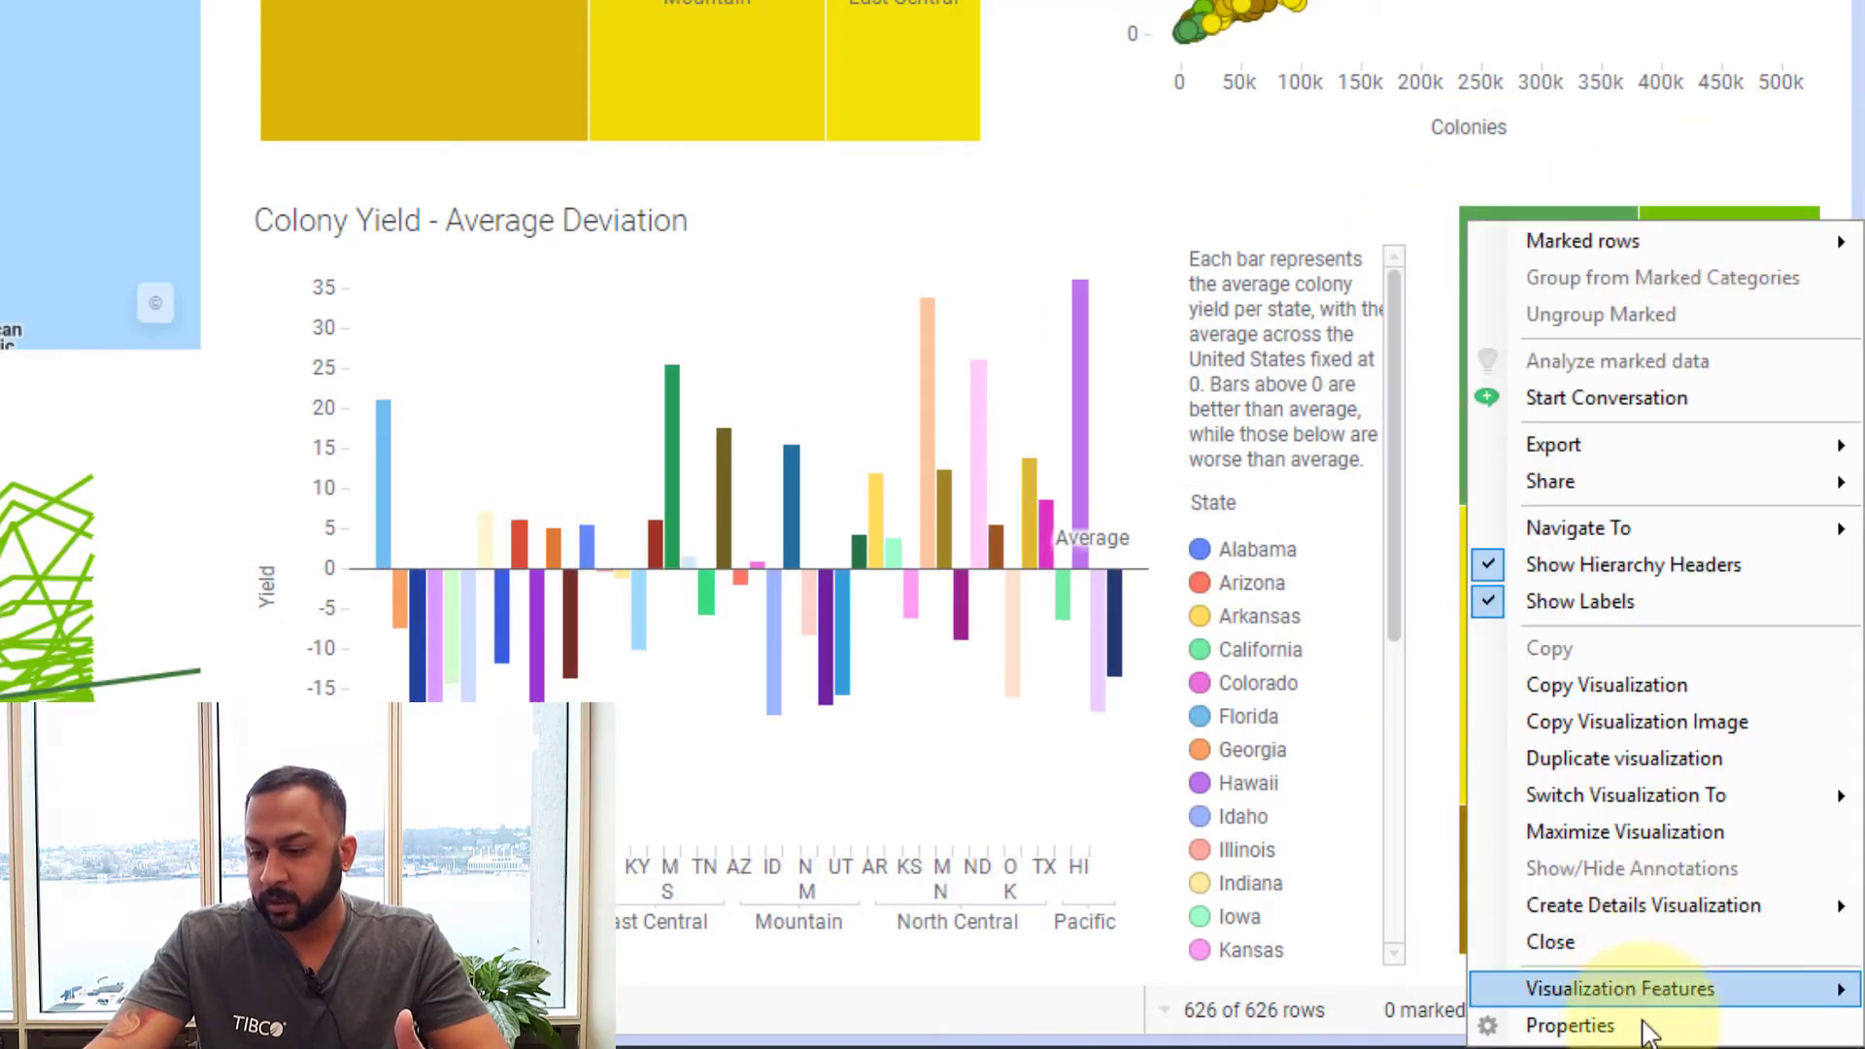
pyautogui.click(1572, 1020)
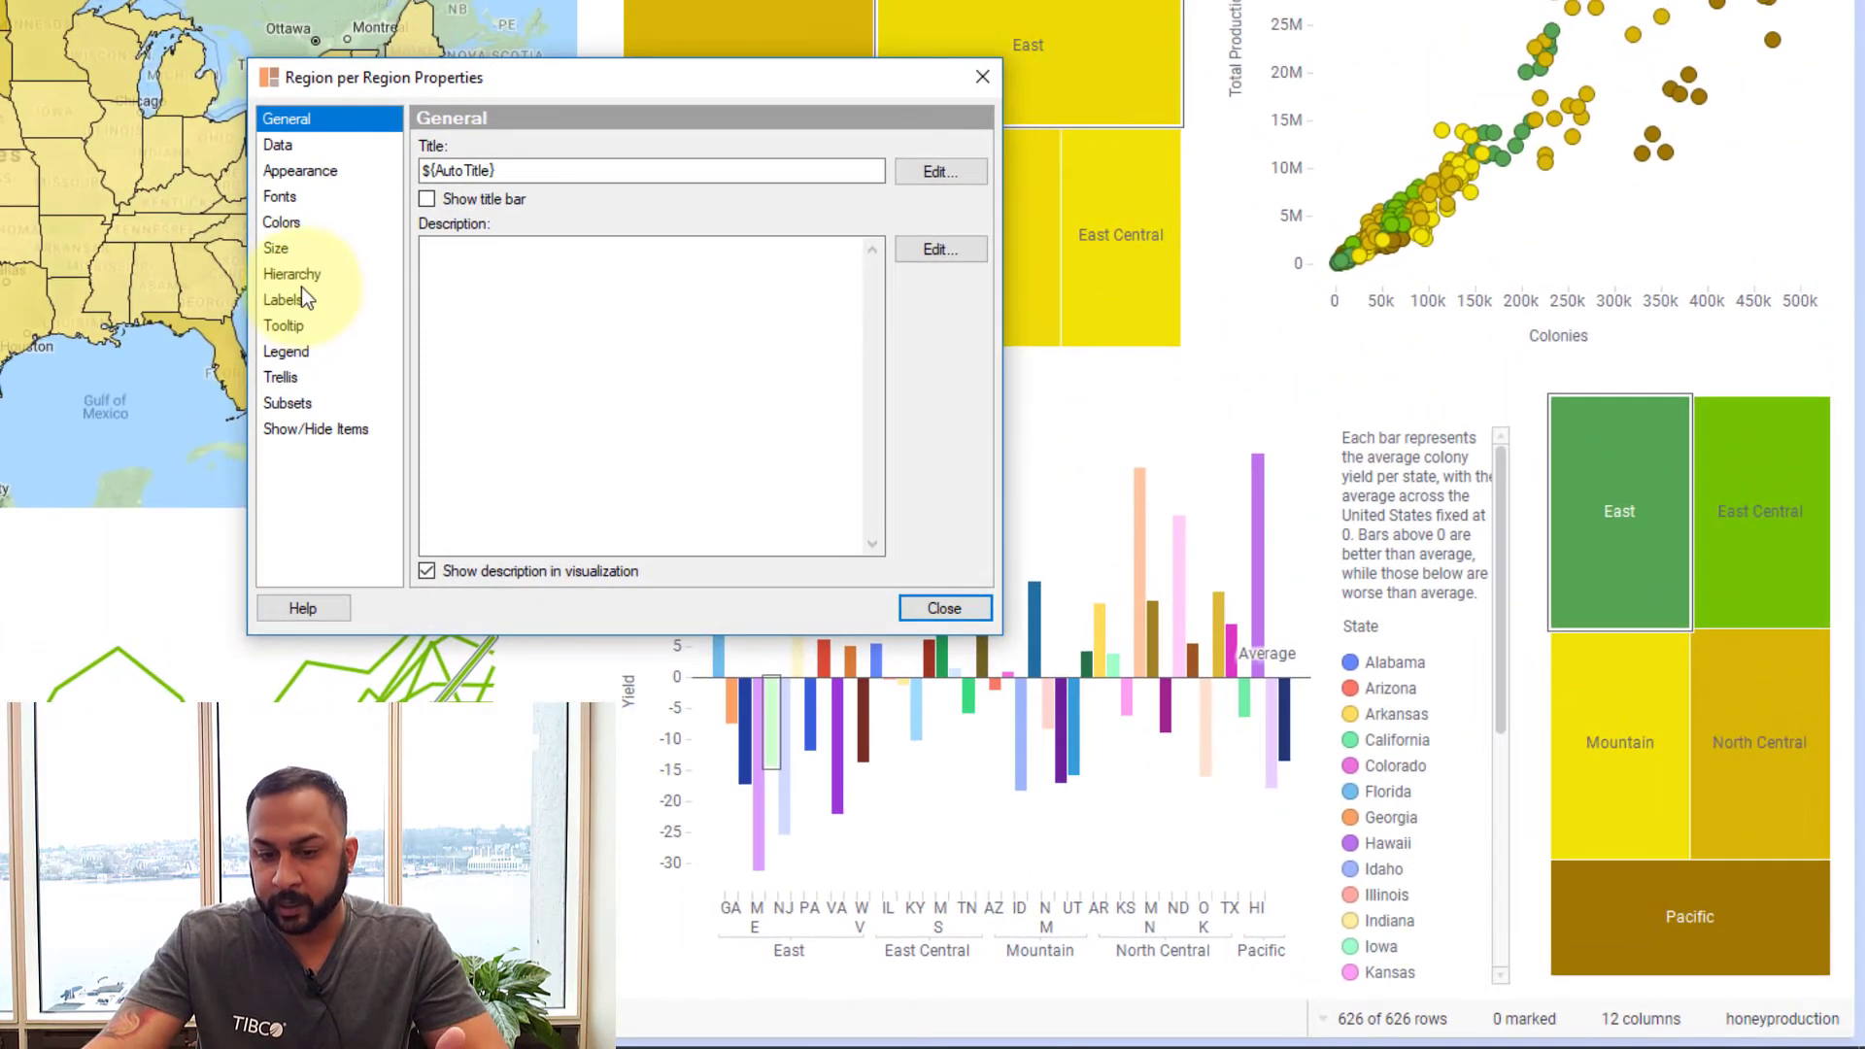
pyautogui.click(285, 299)
pyautogui.click(292, 273)
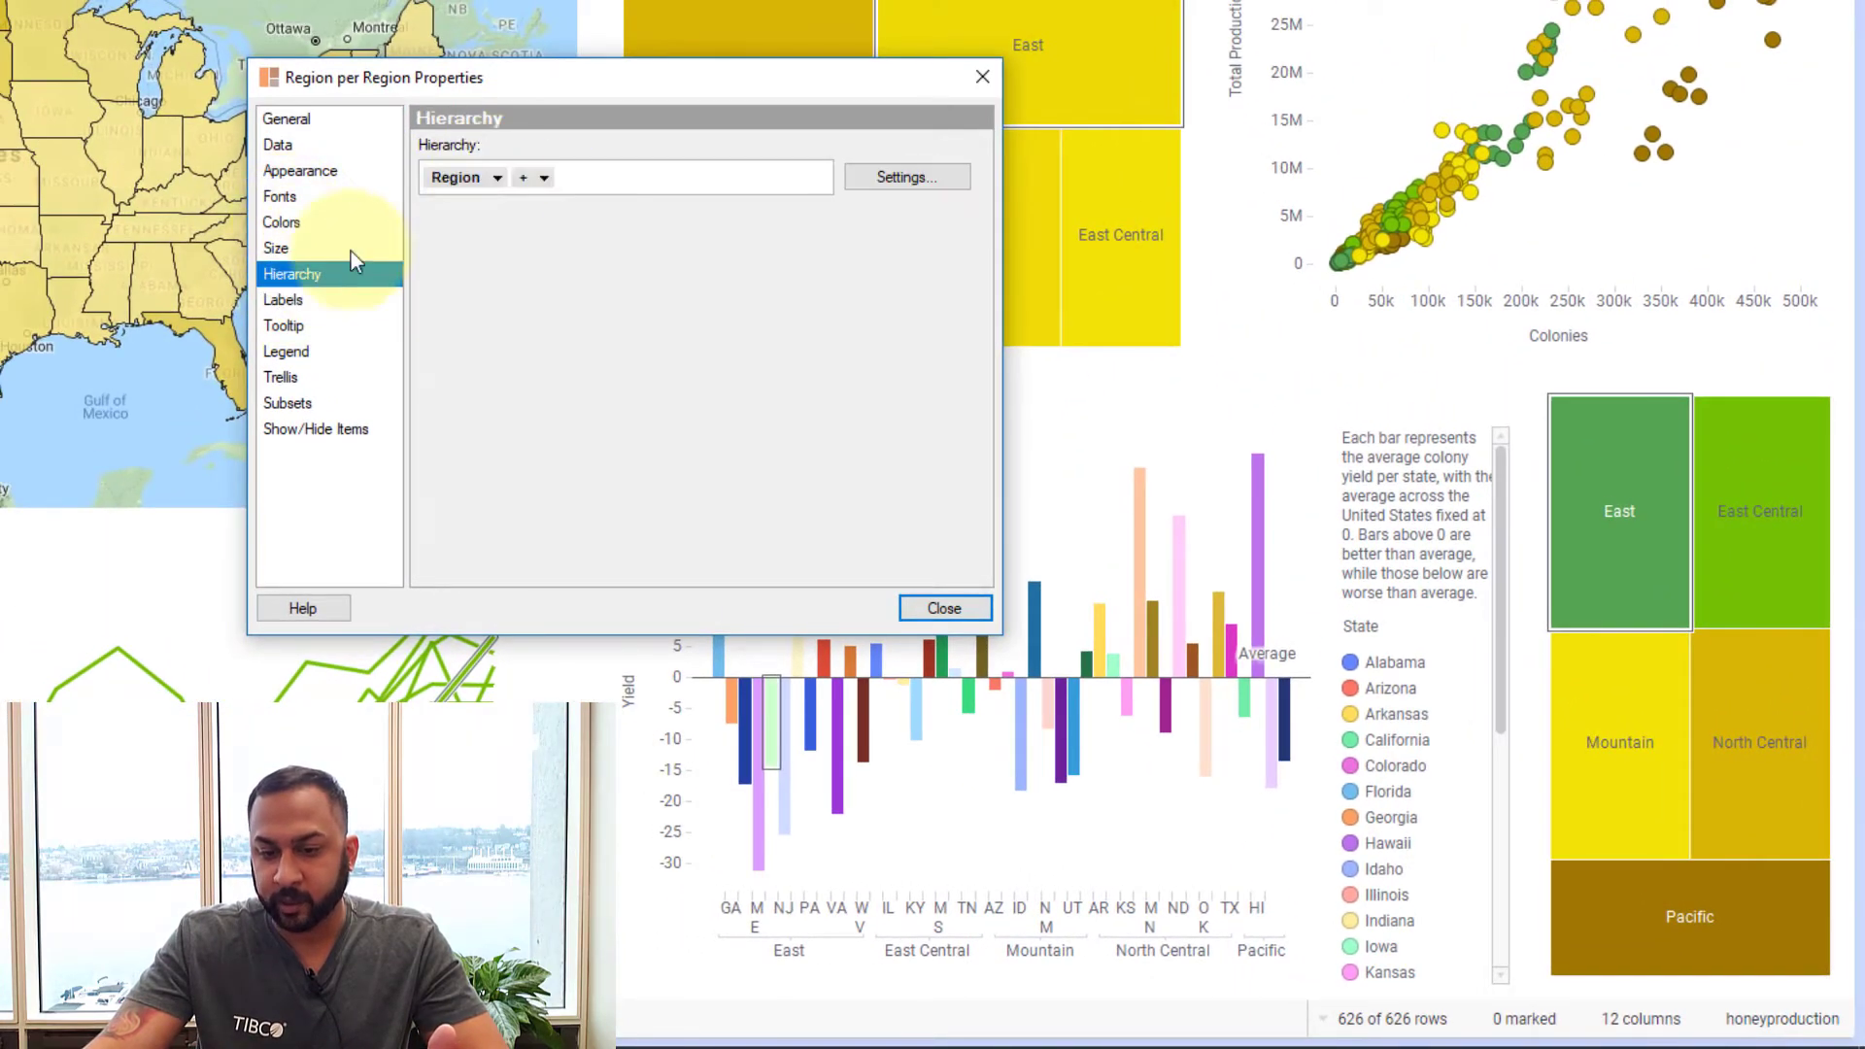
pyautogui.click(495, 178)
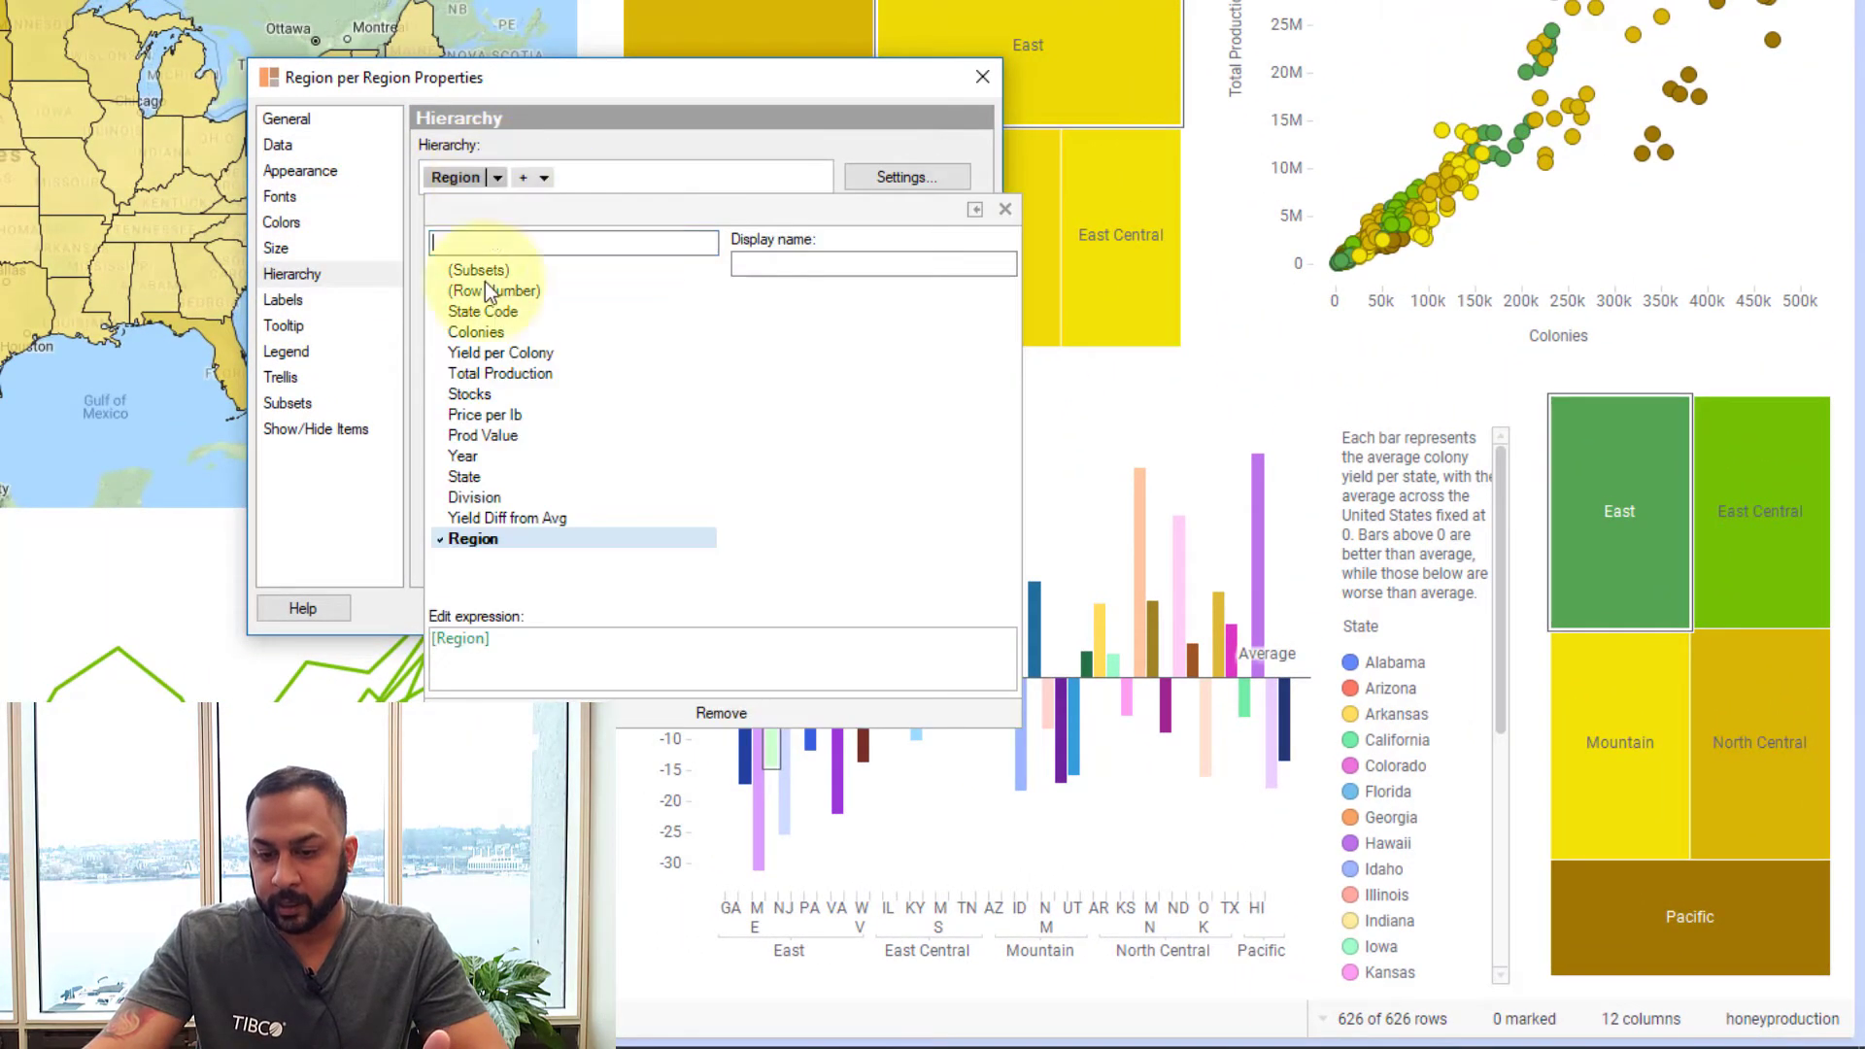
pyautogui.click(516, 476)
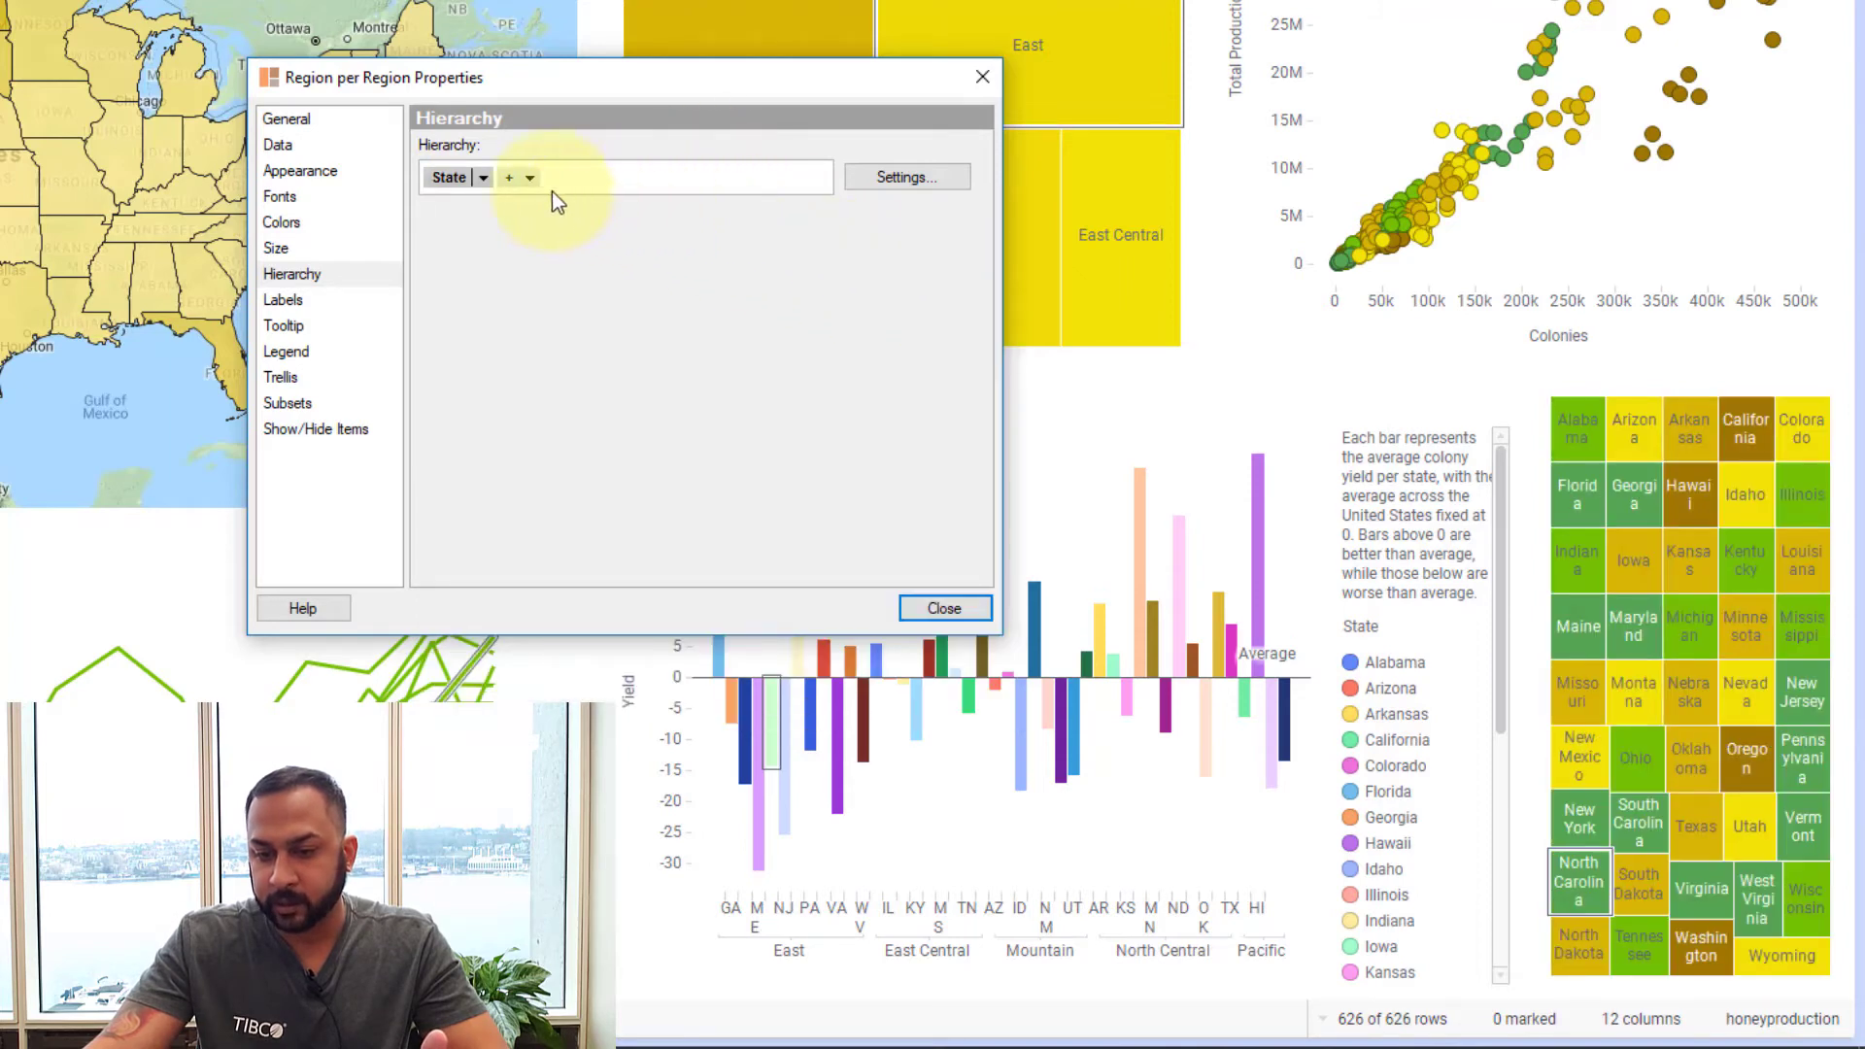
# Step: Color the treemap tiles by First(State) and close properties
pyautogui.click(306, 221)
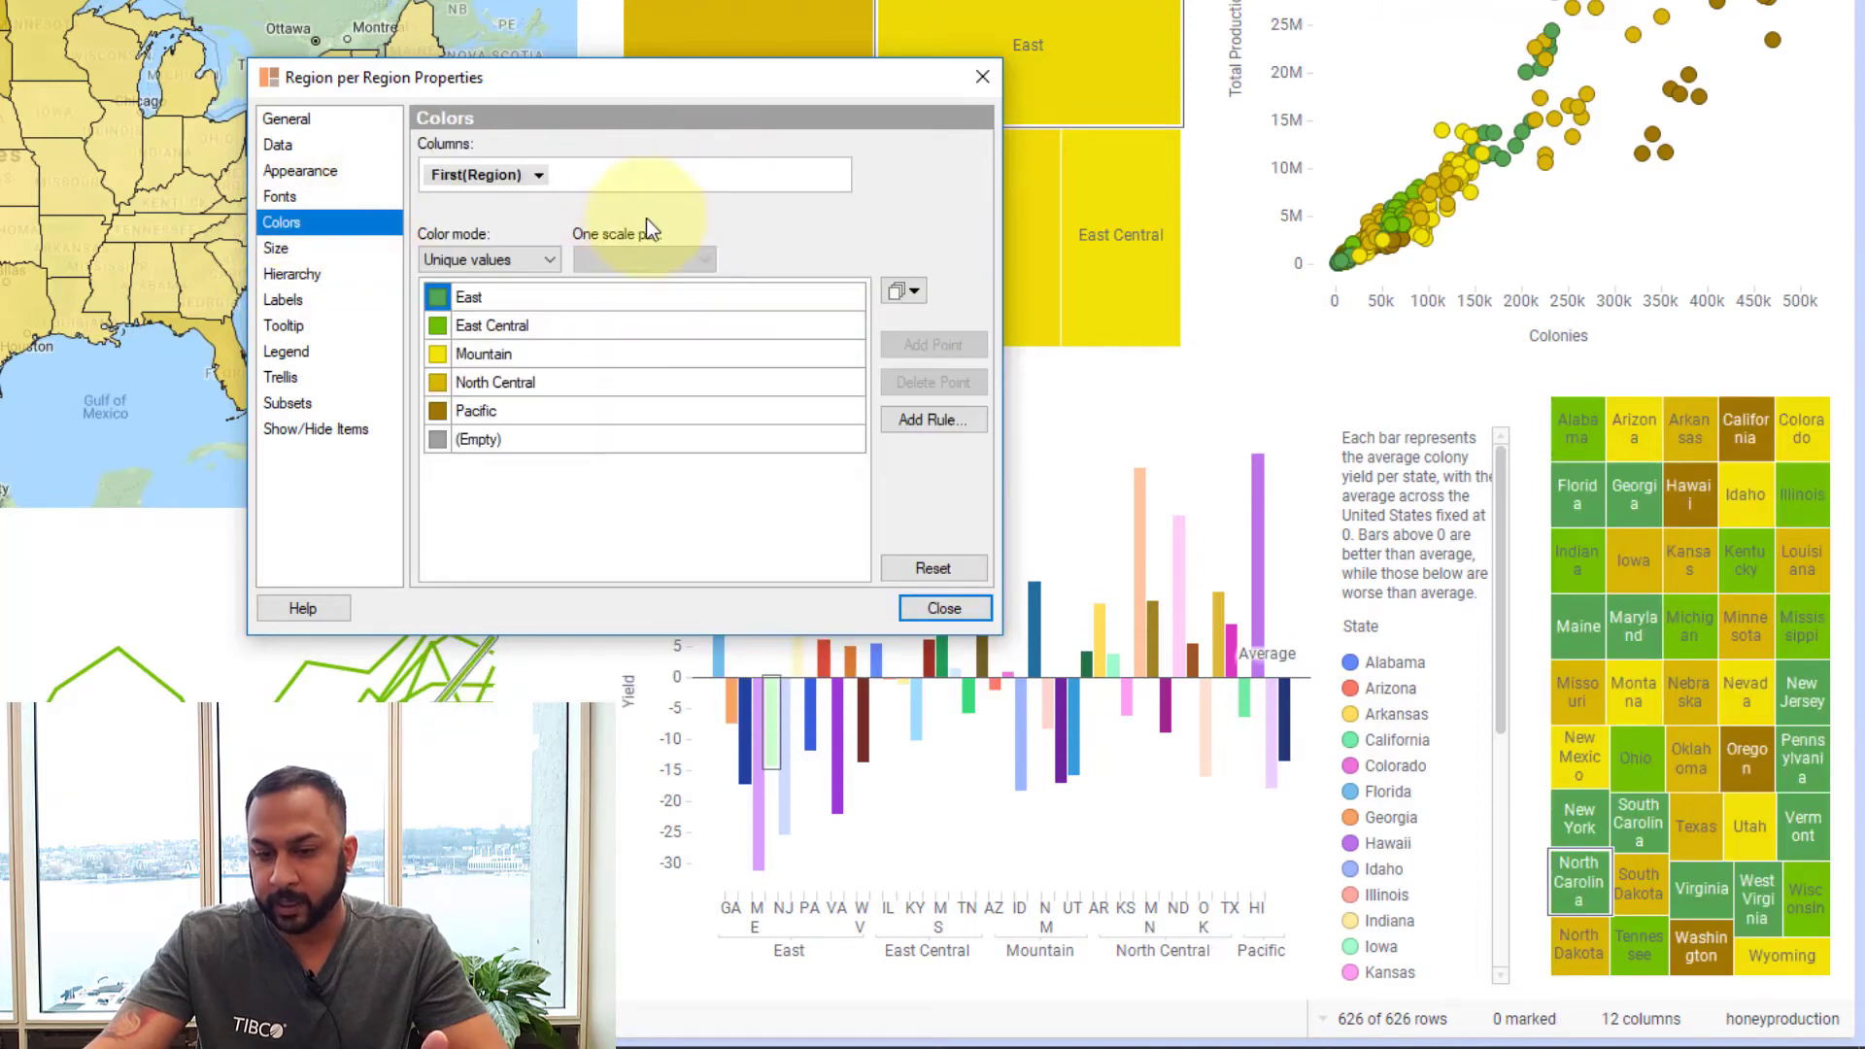
pyautogui.click(546, 167)
pyautogui.click(481, 452)
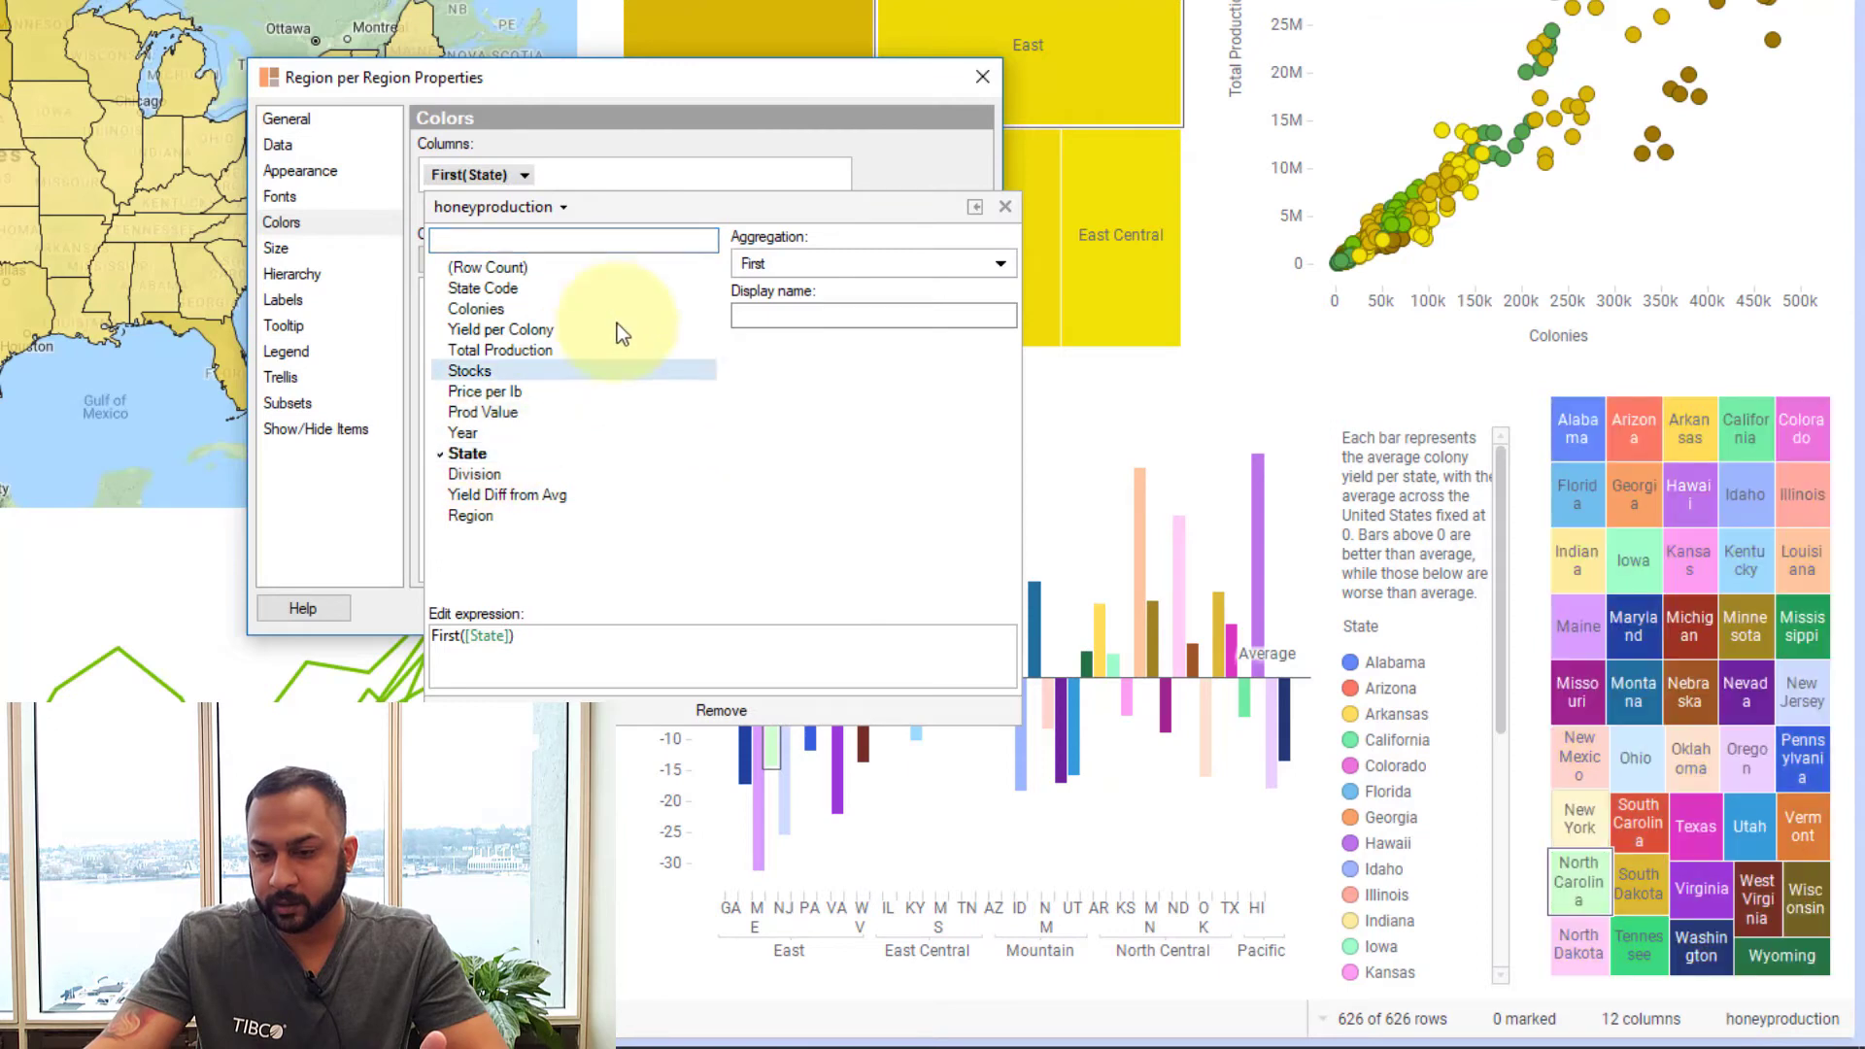
pyautogui.click(797, 261)
pyautogui.click(806, 461)
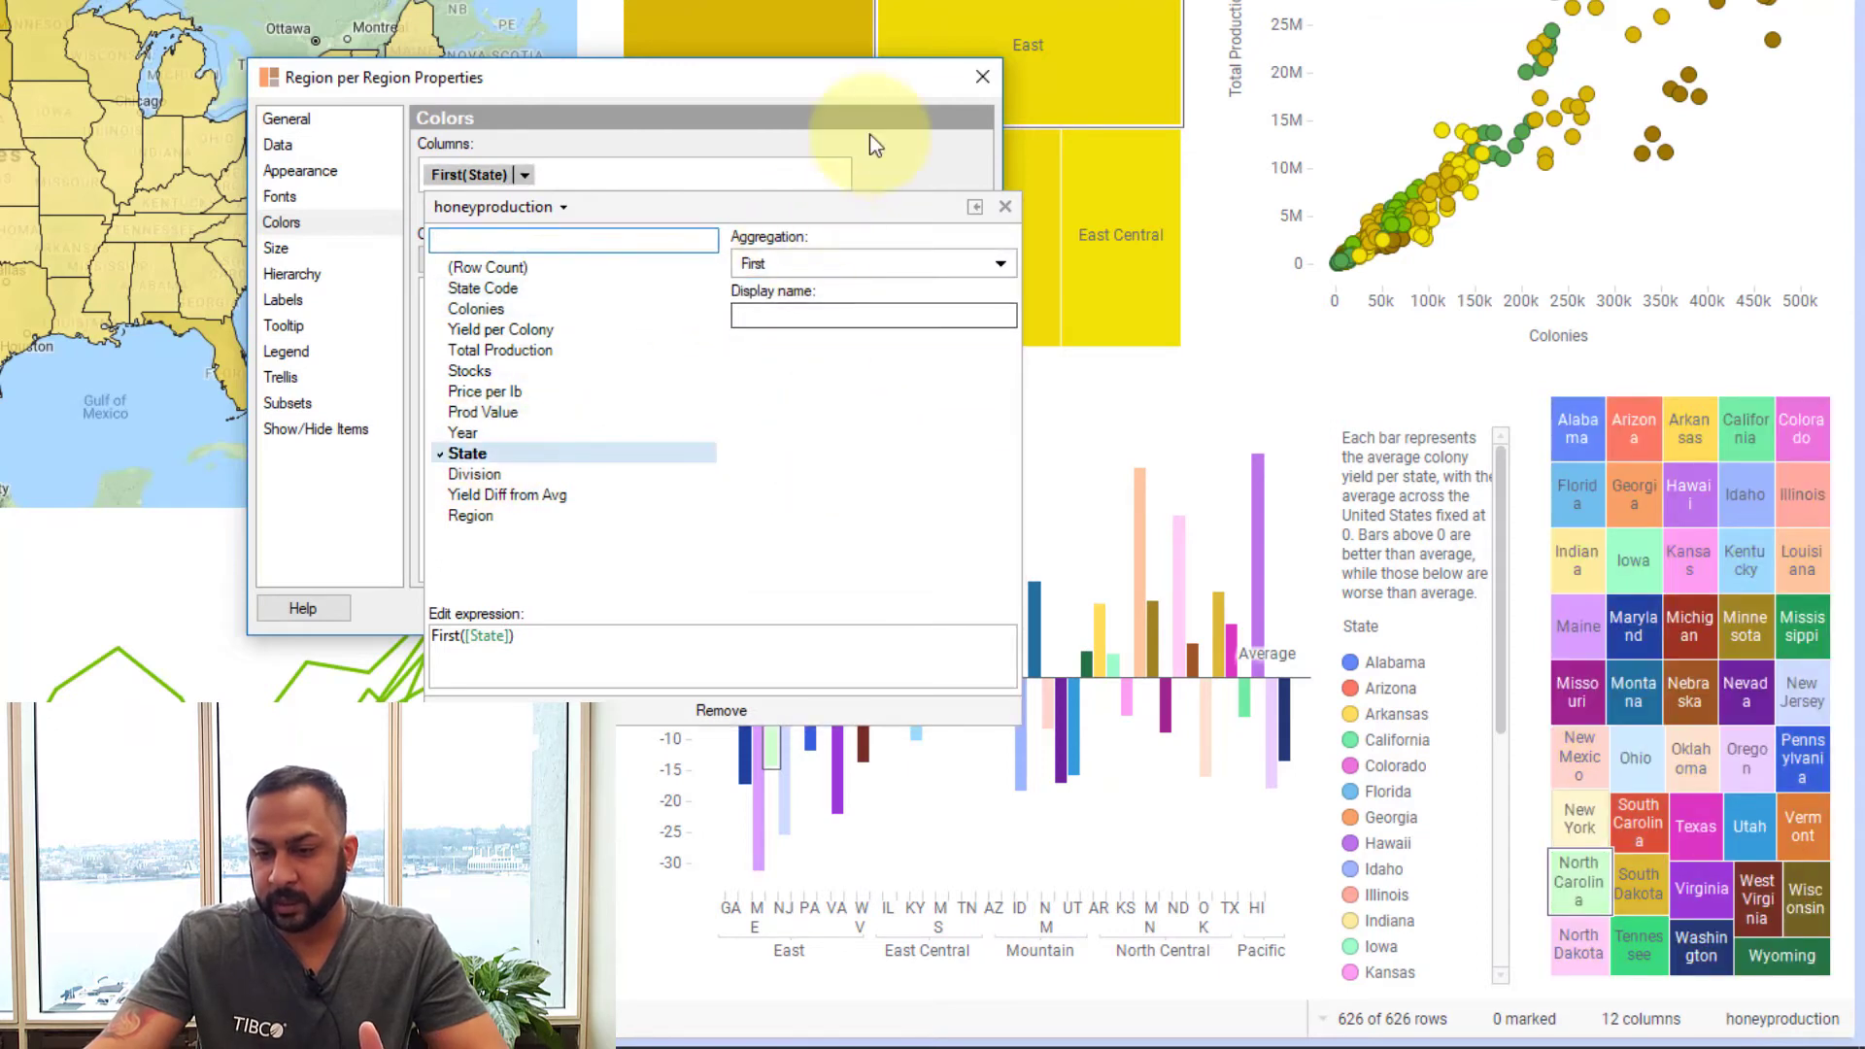
pyautogui.click(943, 606)
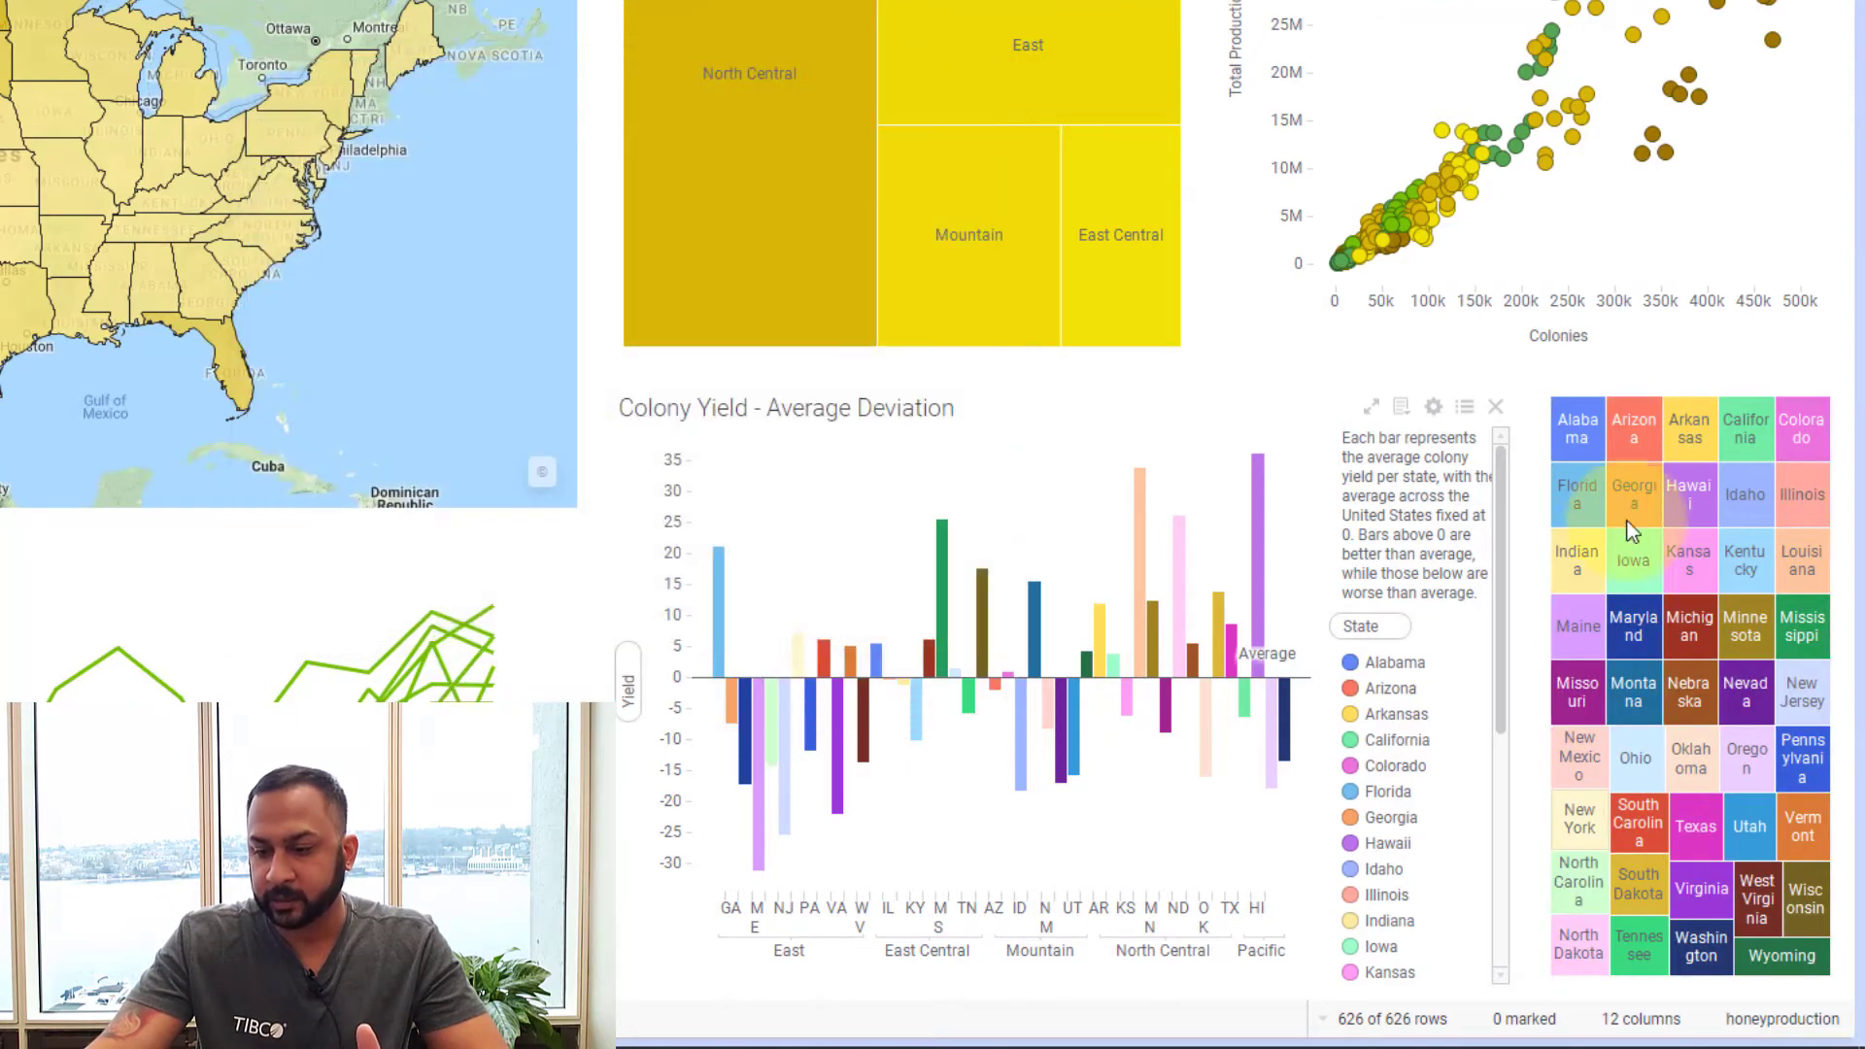
# Step: Hide the Colony Yield bar chart's legend
pyautogui.click(1464, 410)
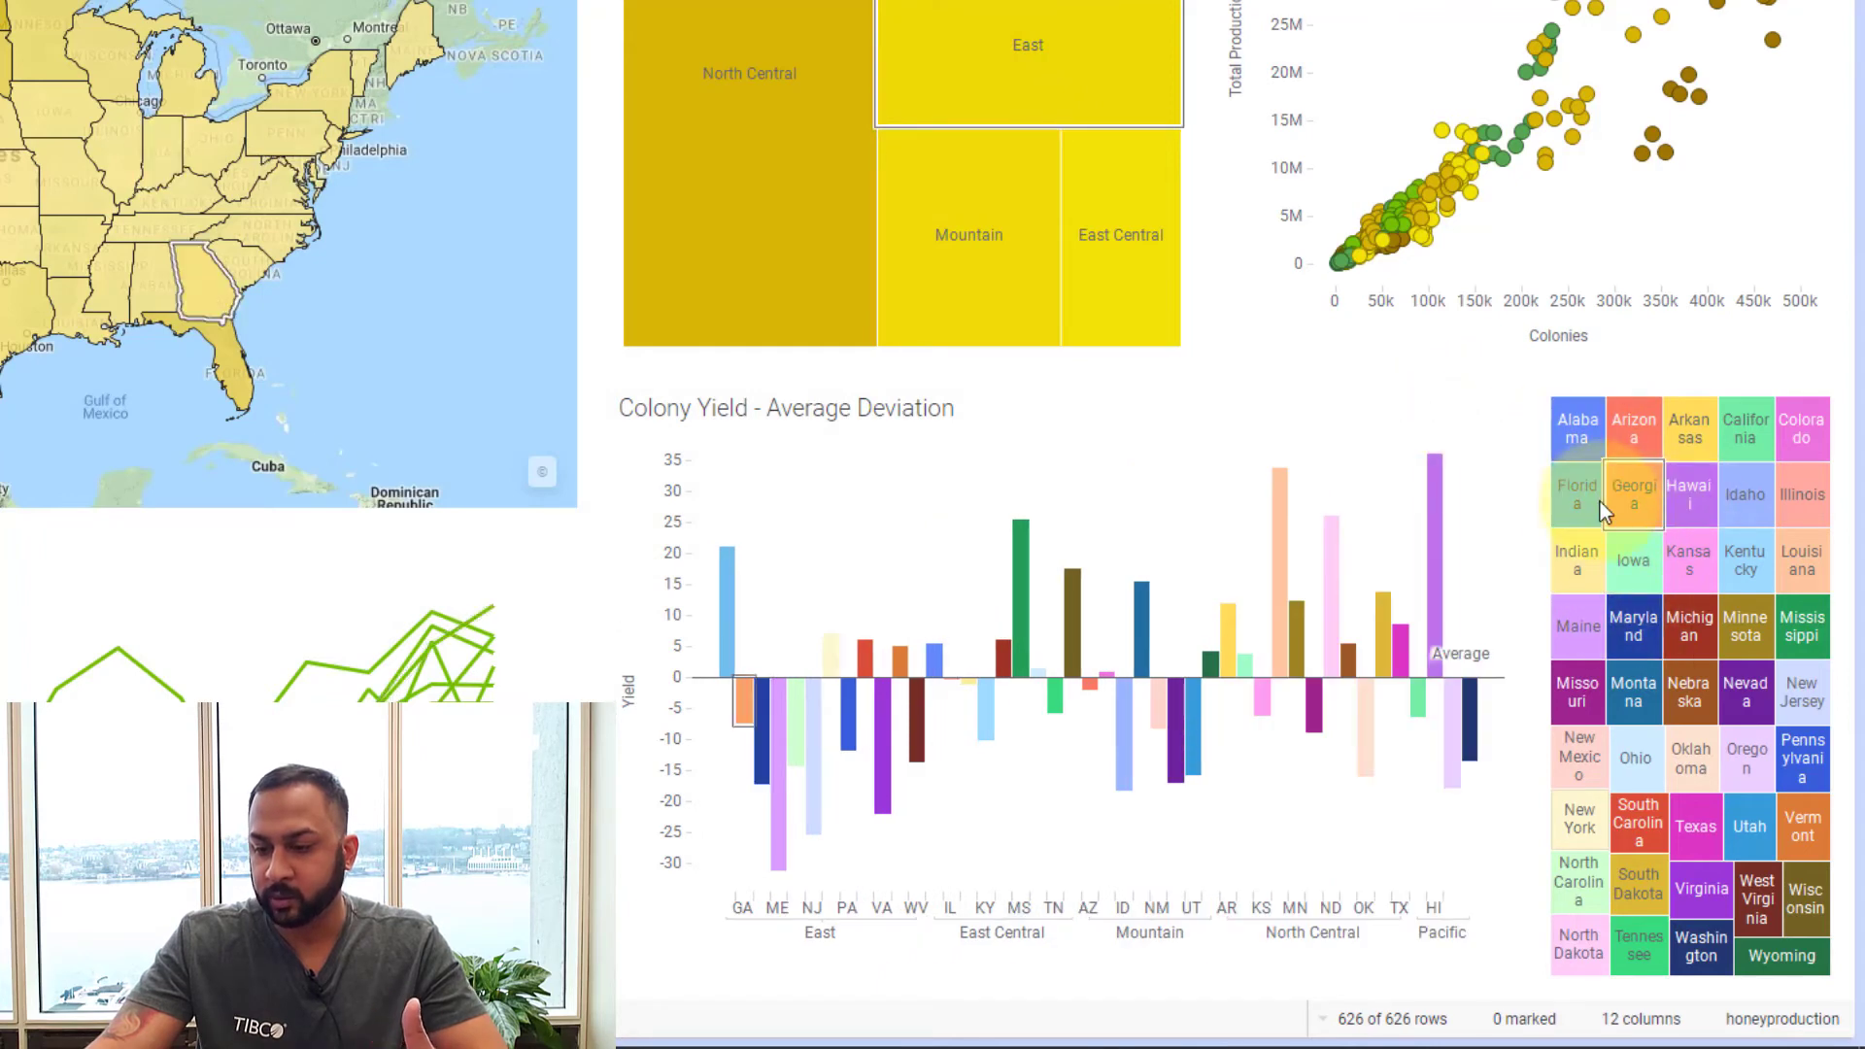
pyautogui.click(1464, 407)
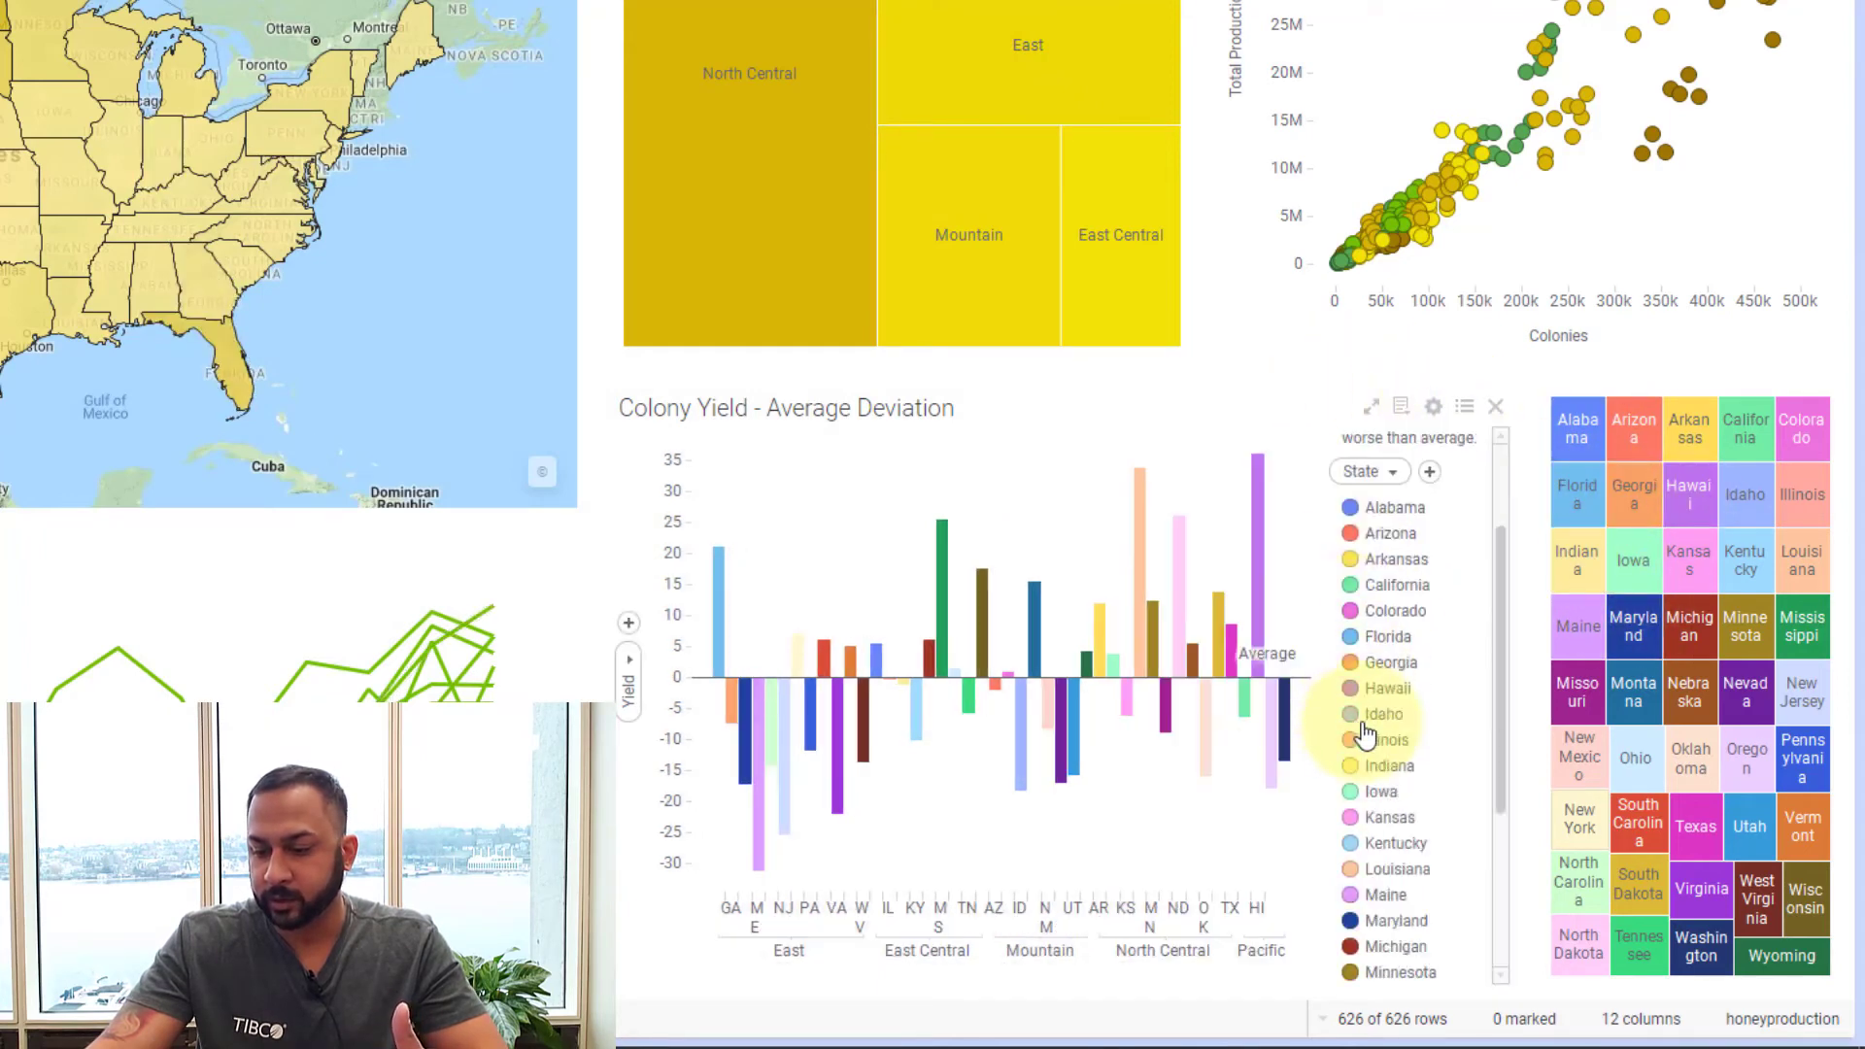
pyautogui.scroll(-1, 1387, 855)
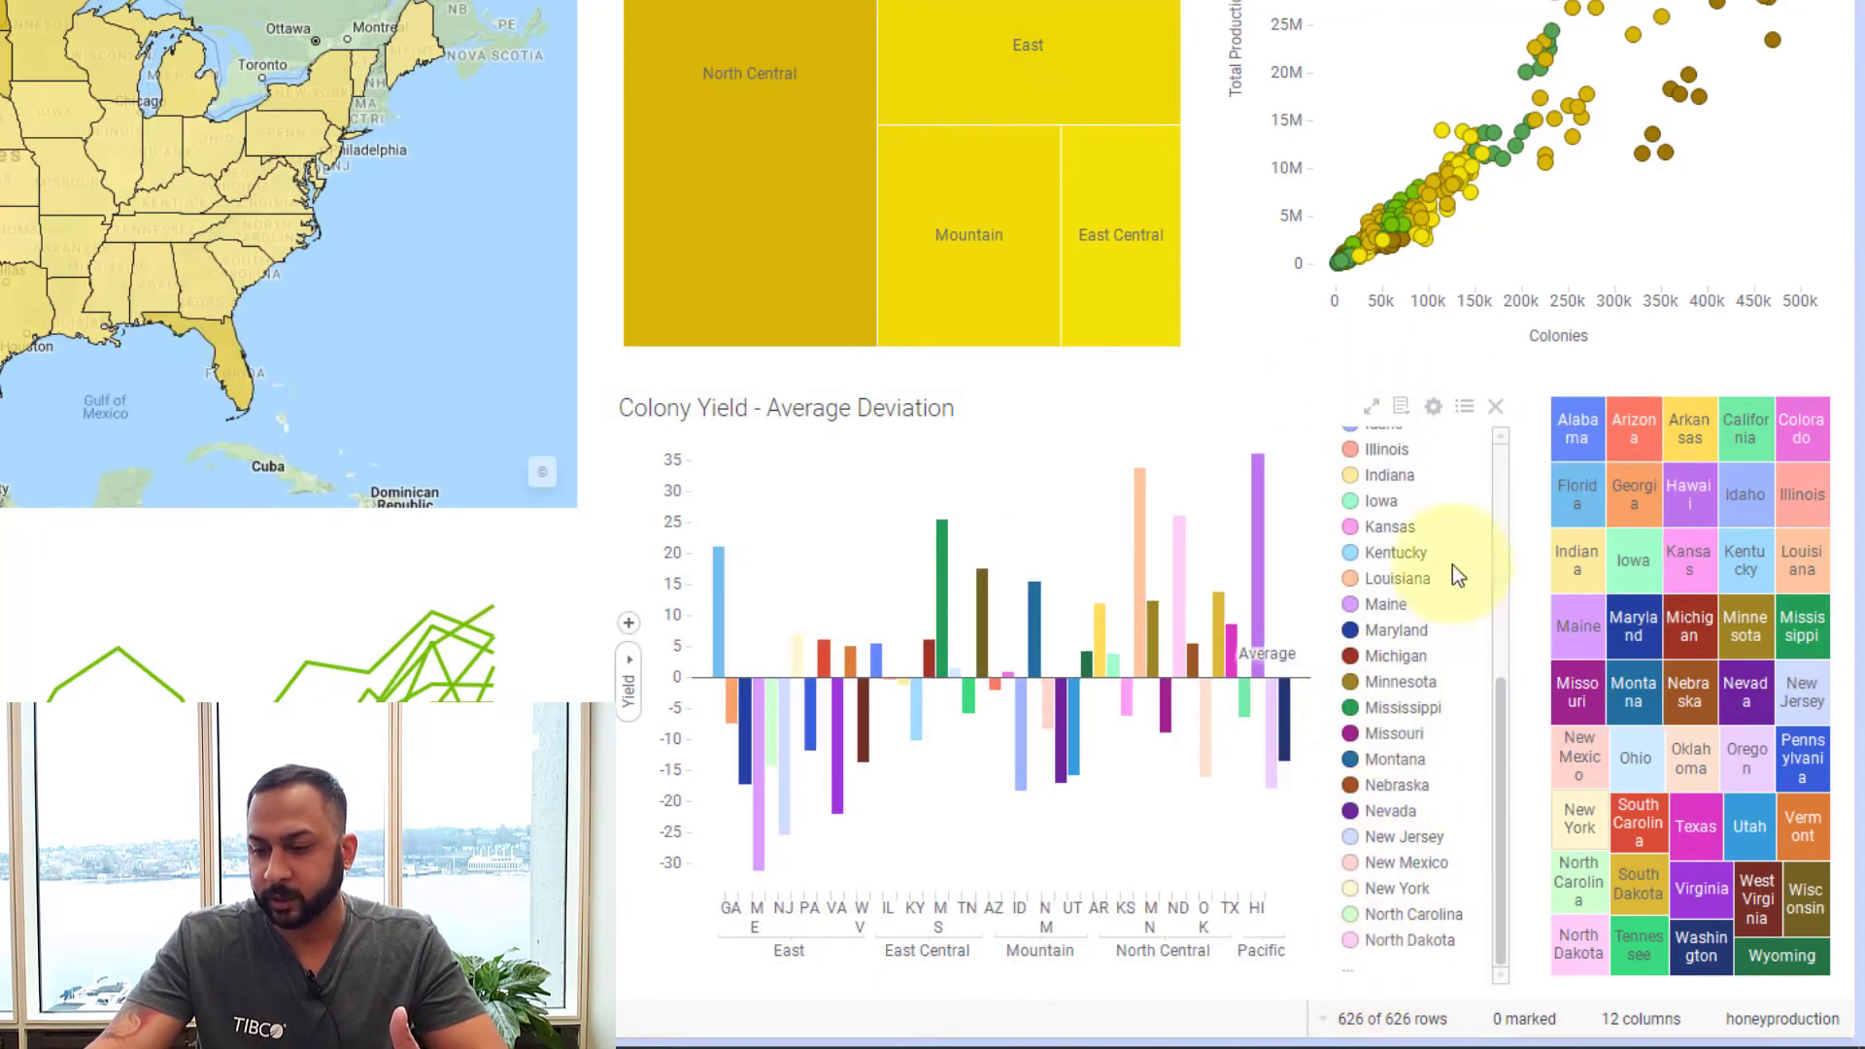
pyautogui.click(1475, 409)
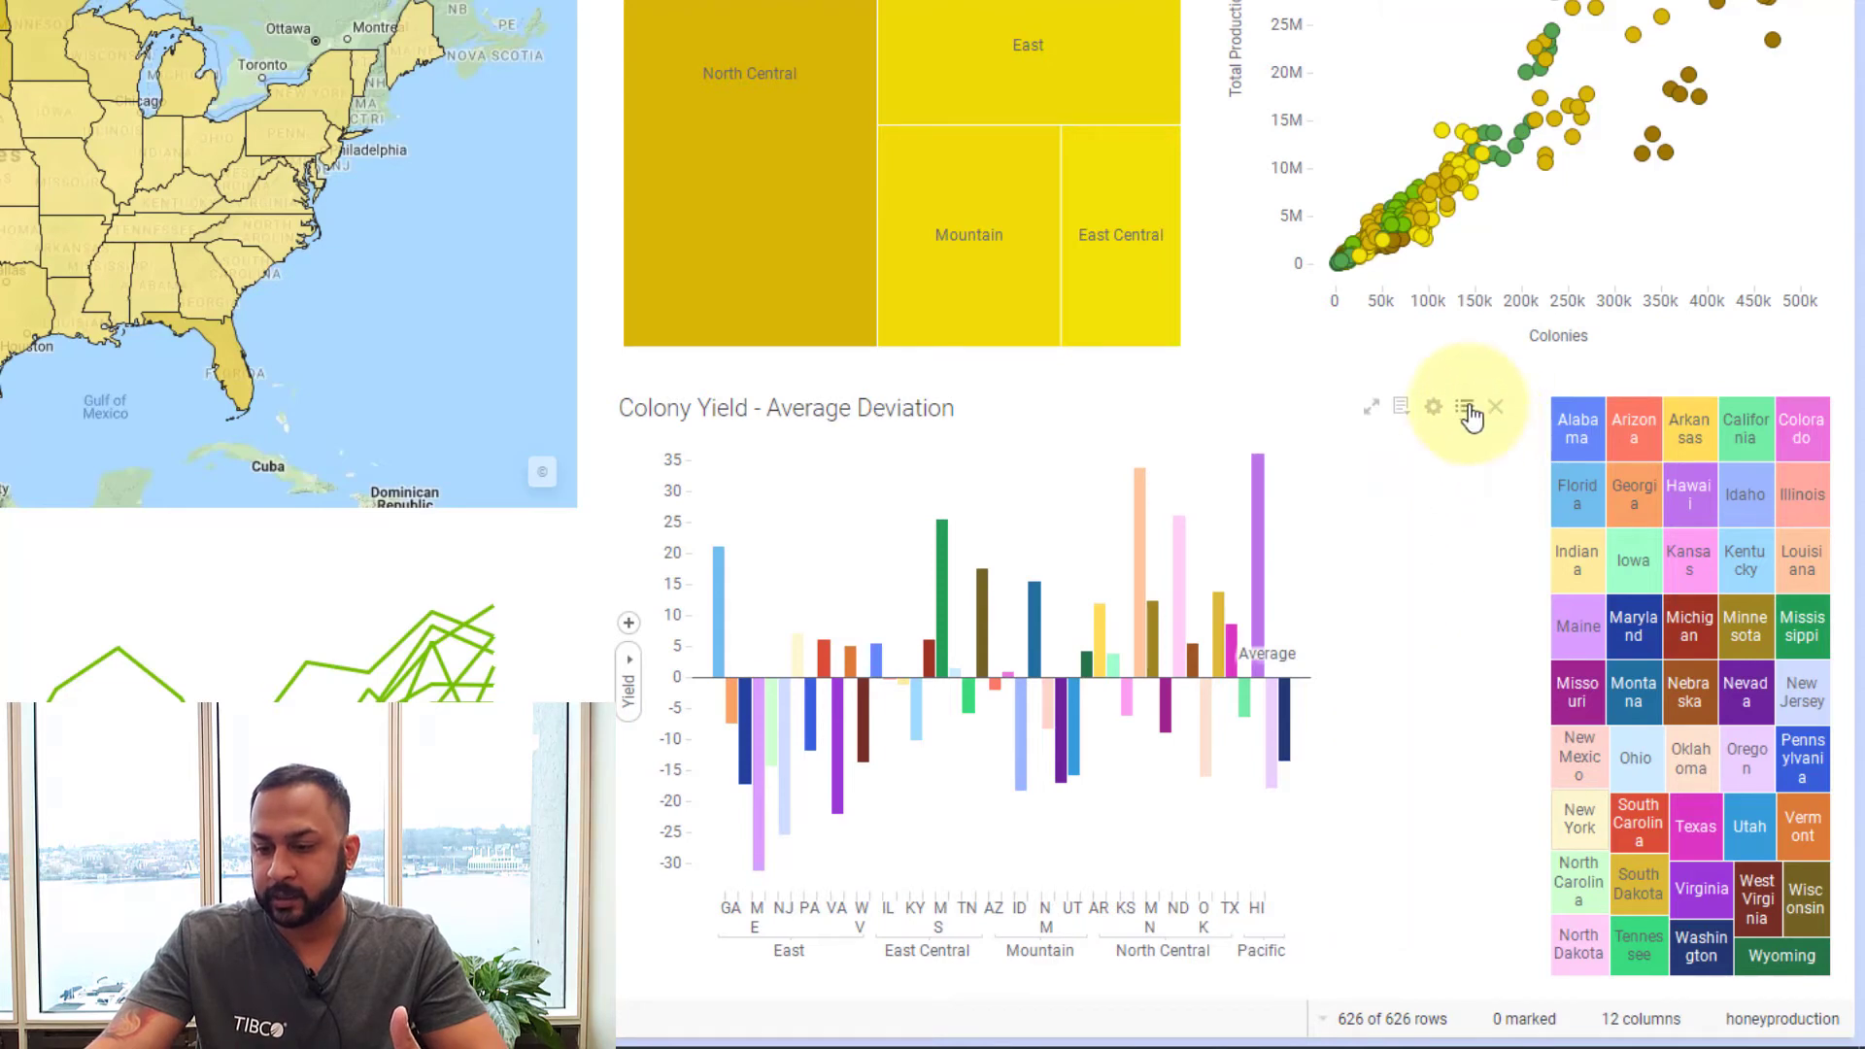
# Step: Mark Georgia, Michigan, Texas, New York and West Virginia to compare bar colours, then clear the marking
pyautogui.click(1618, 474)
pyautogui.click(1682, 616)
pyautogui.click(1710, 843)
pyautogui.click(1566, 839)
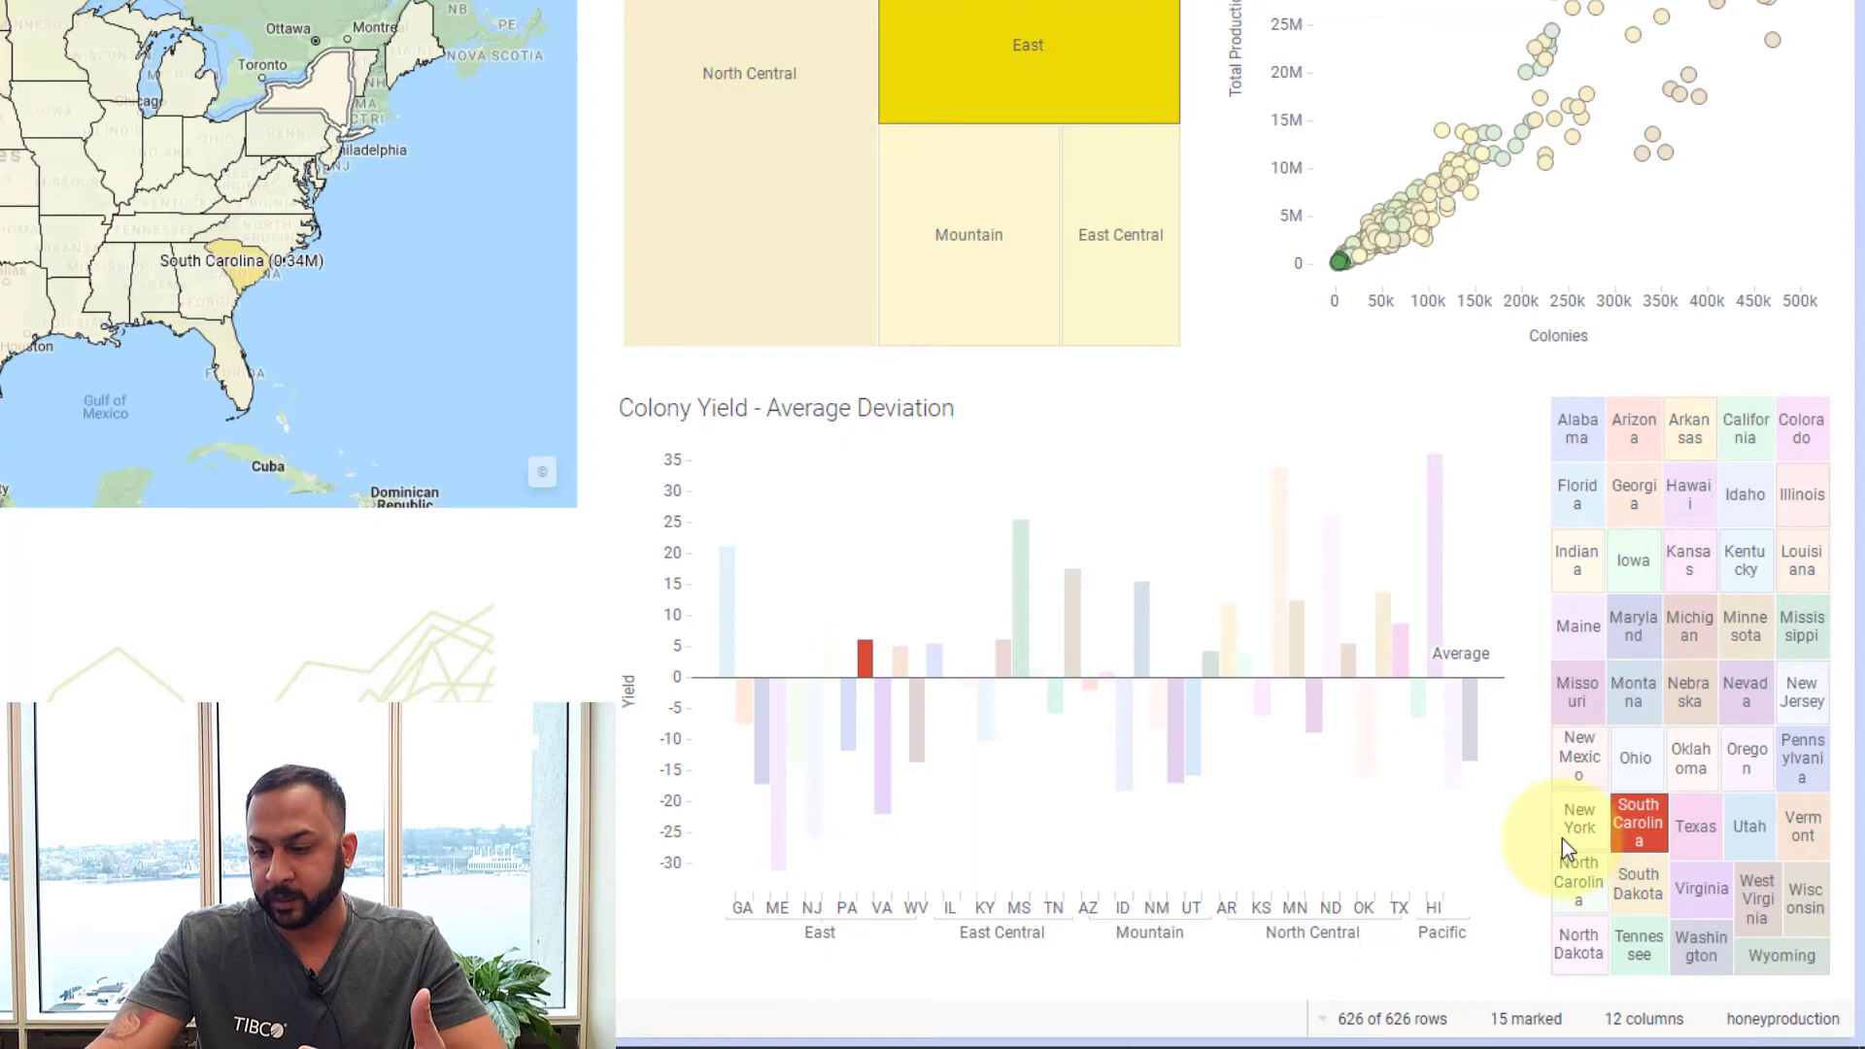
pyautogui.click(1741, 907)
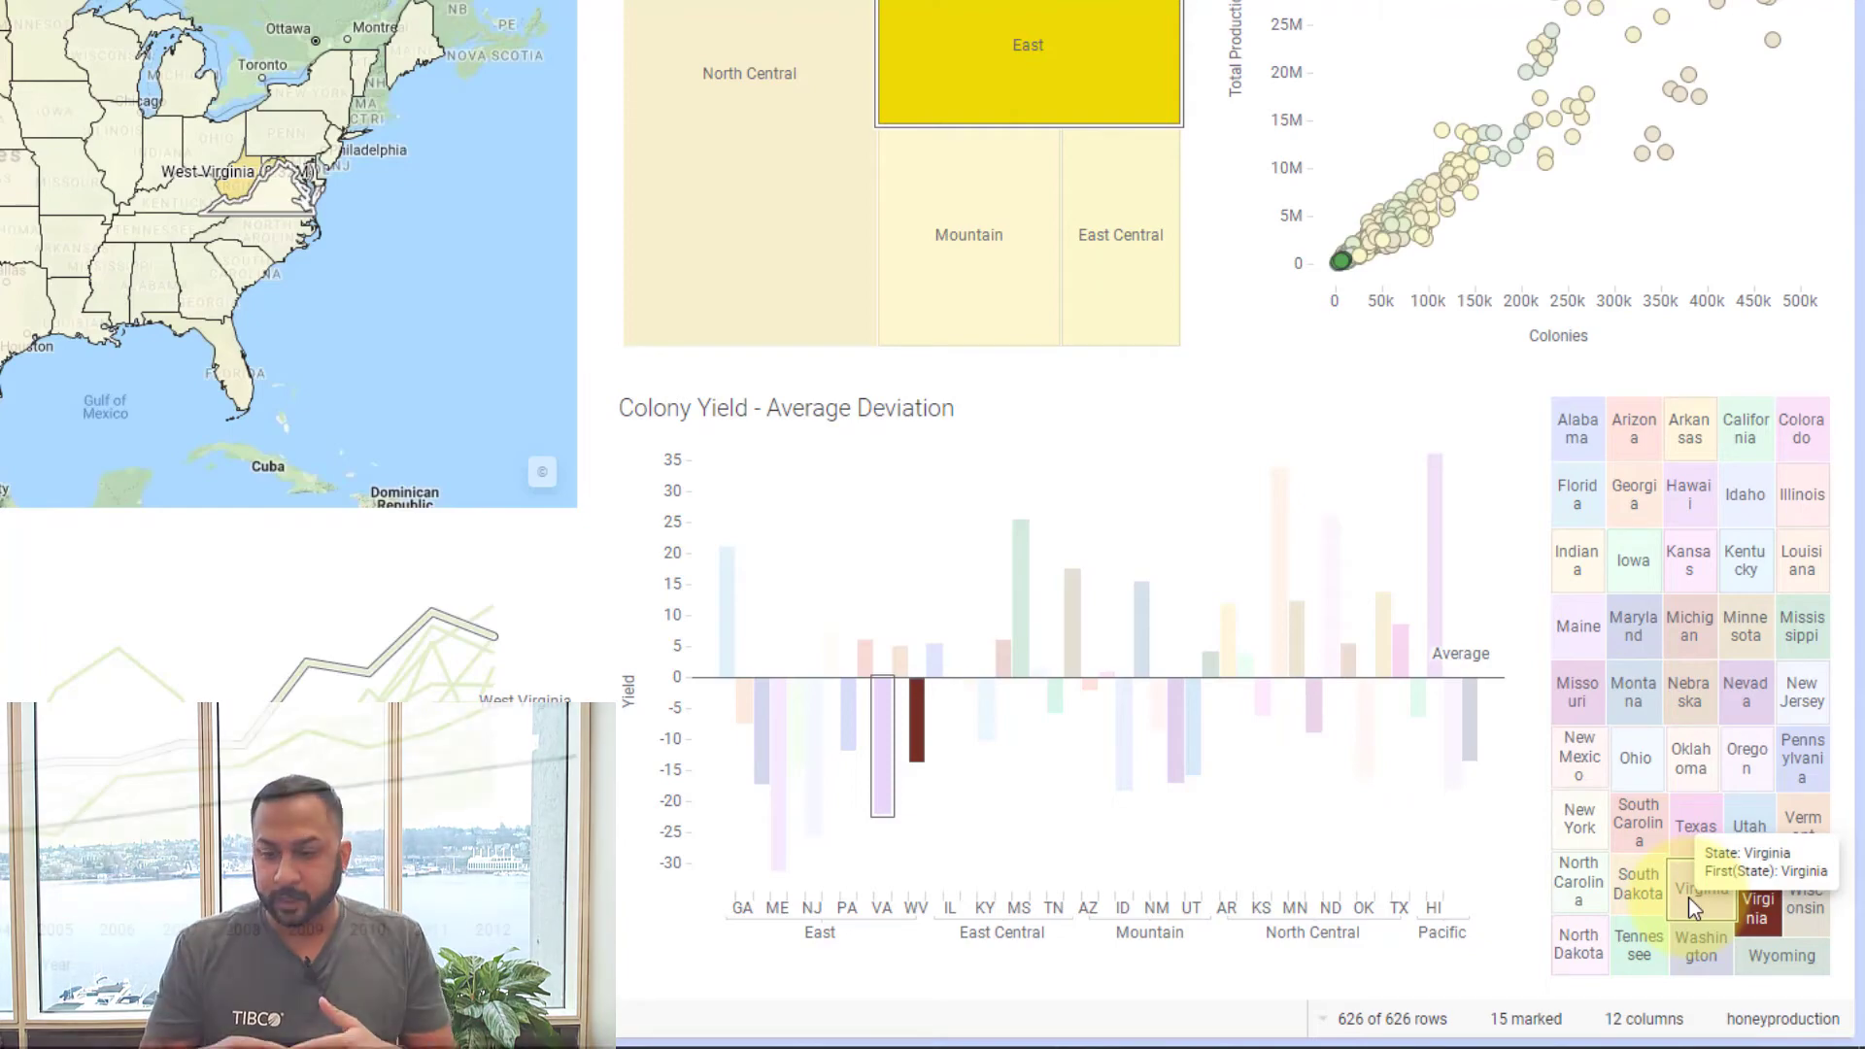
pyautogui.click(1453, 824)
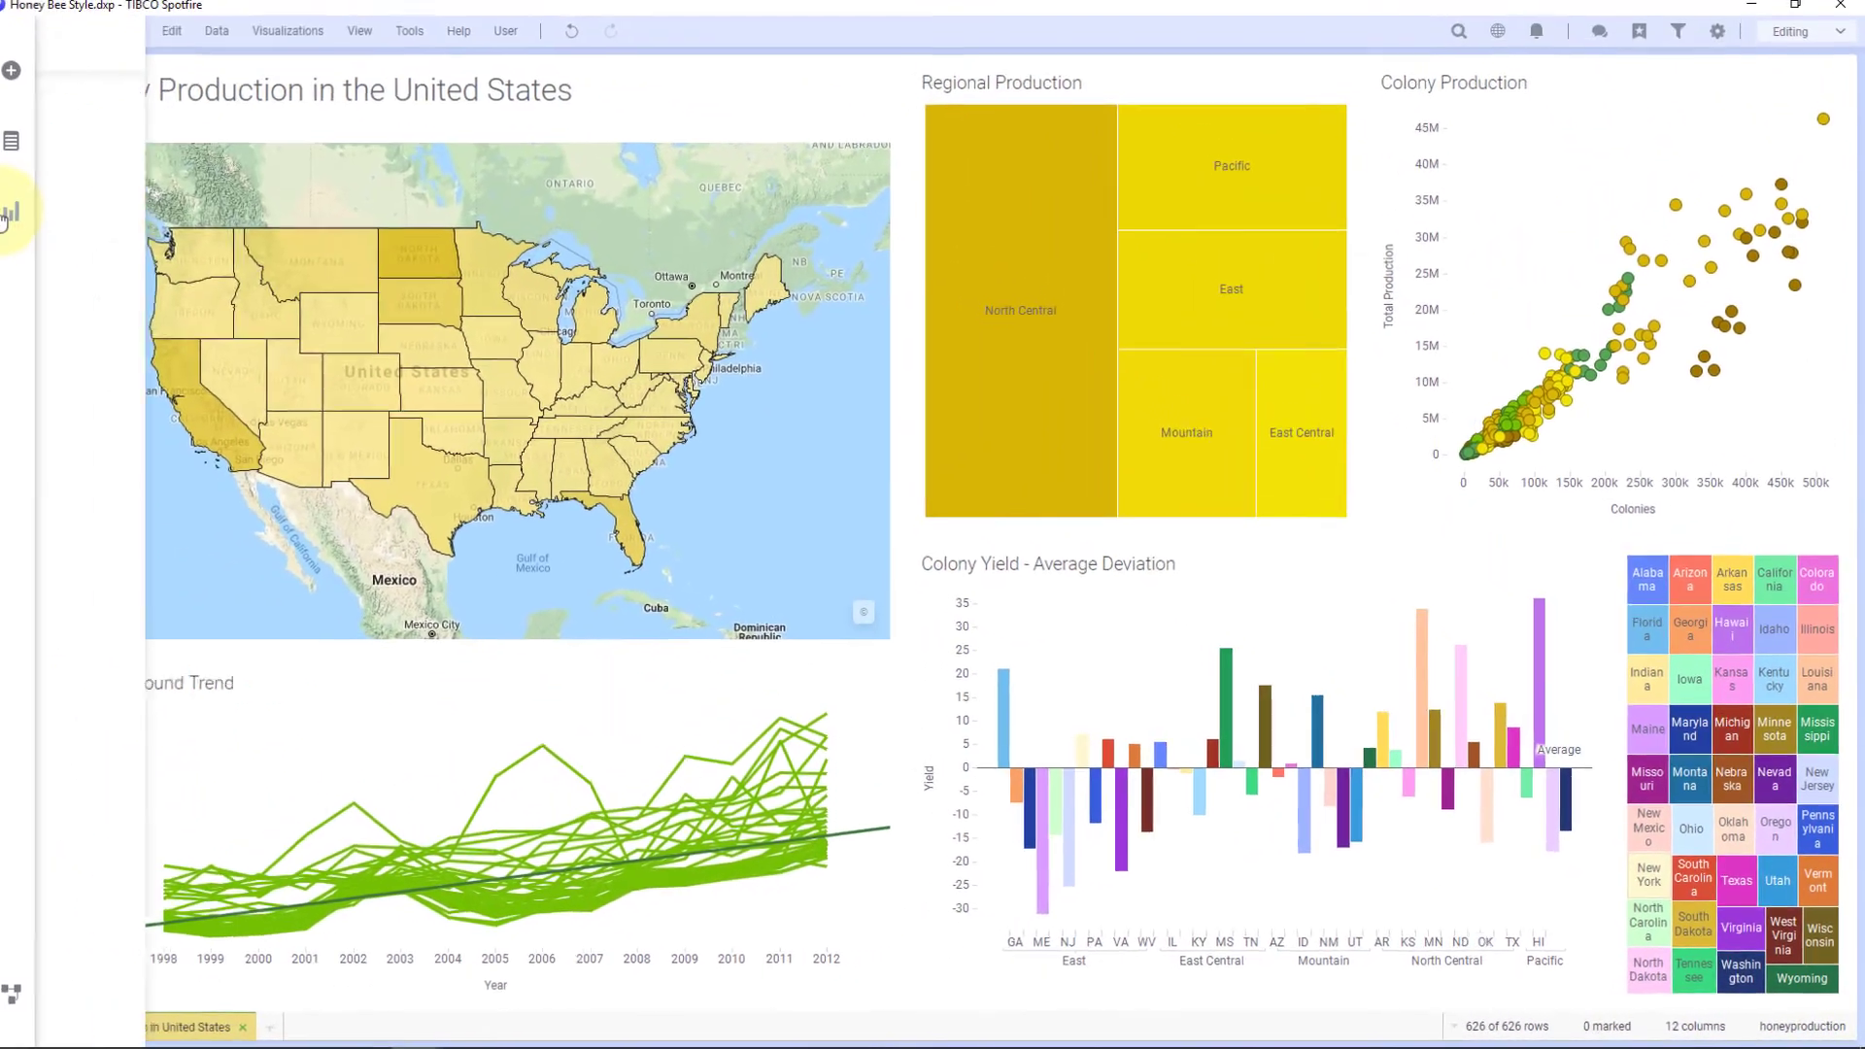
# Step: Add a cross table beside the state treemap
pyautogui.click(23, 216)
pyautogui.moveTo(148, 167); pyautogui.dragTo(1684, 564)
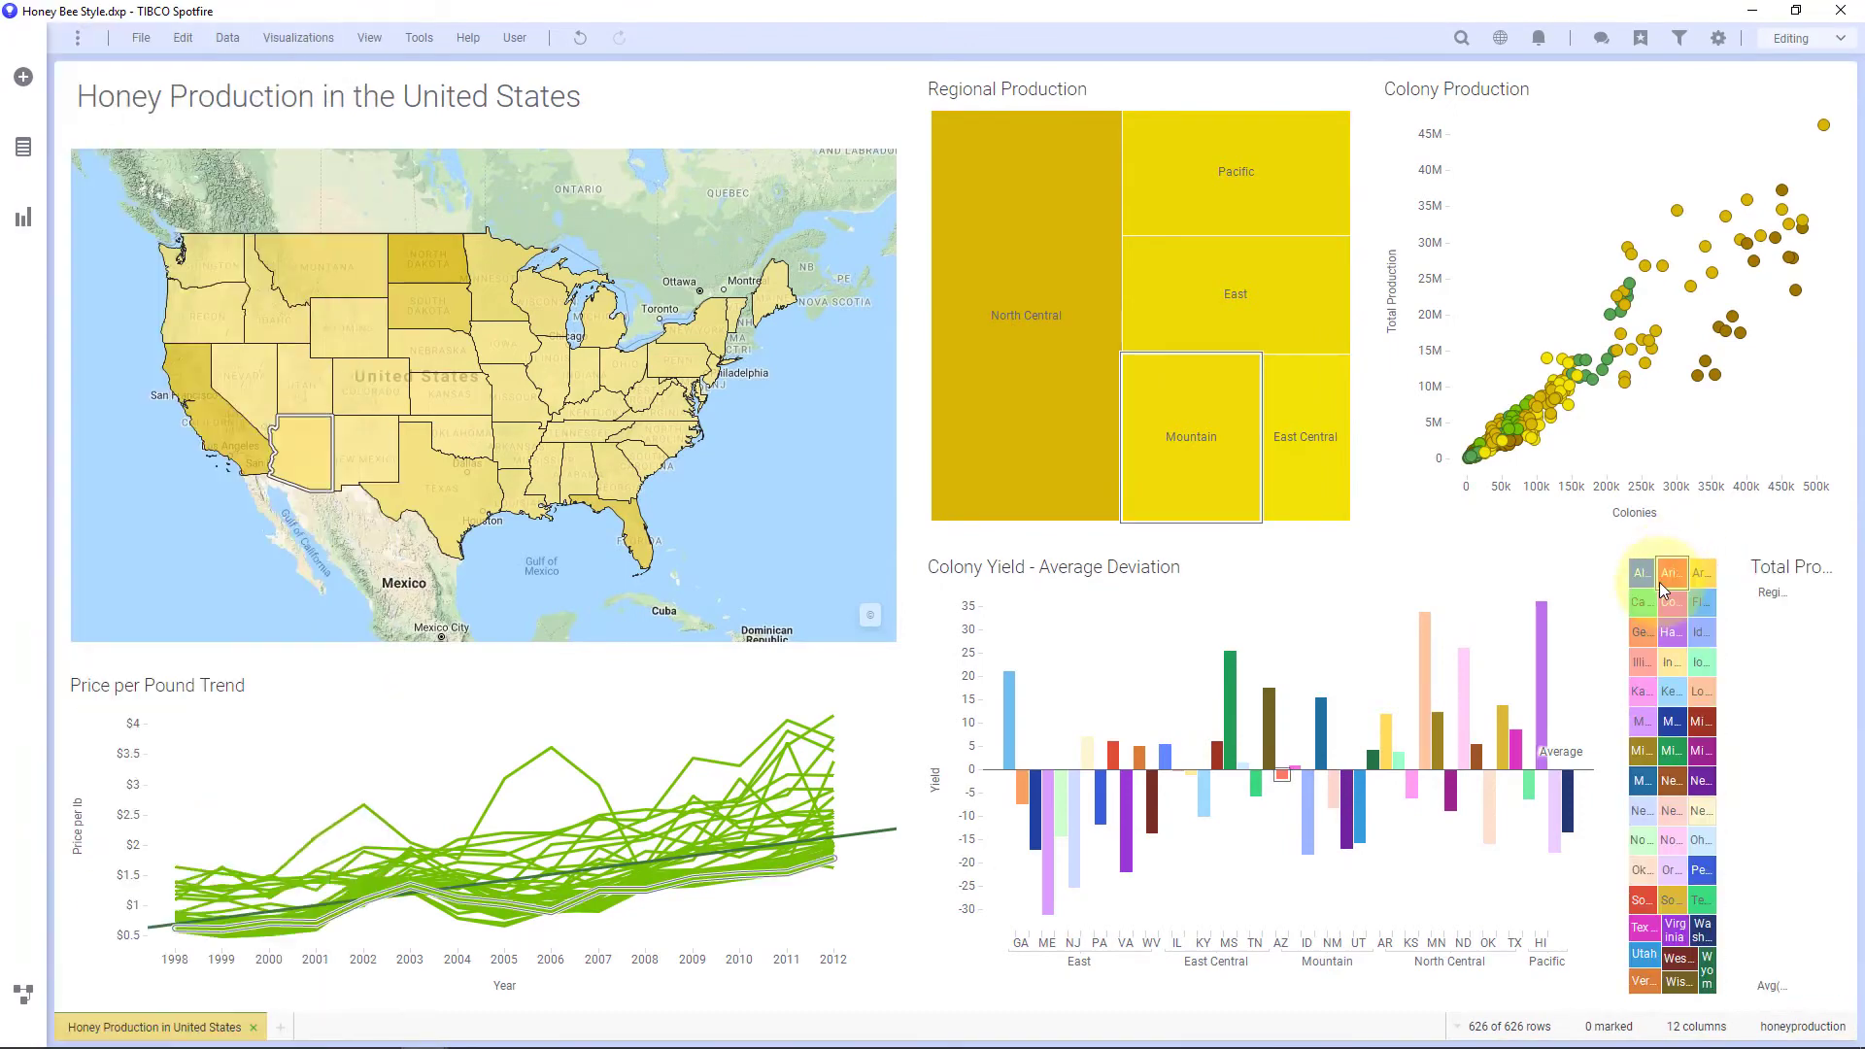
pyautogui.rightClick(1676, 680)
# Step: Remove the state treemap, widen the cross table, and set its rows to State
pyautogui.click(1686, 998)
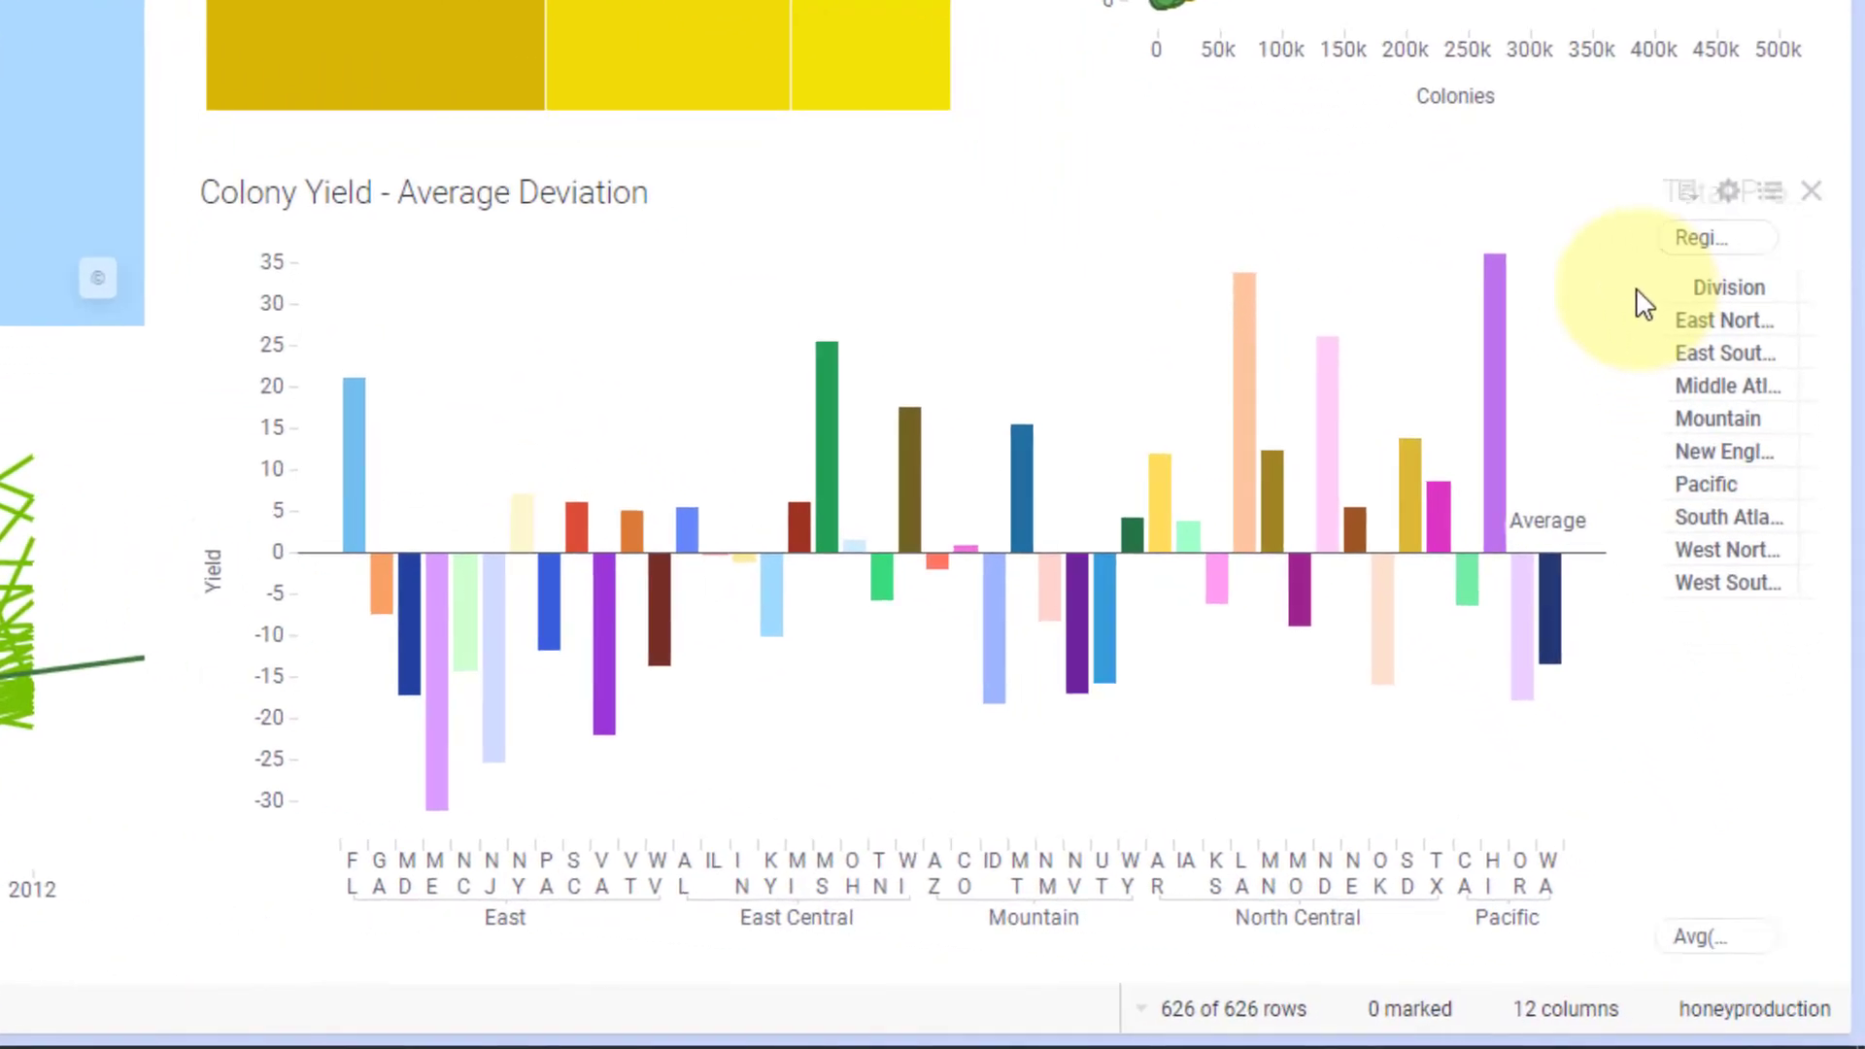
pyautogui.moveTo(1642, 303); pyautogui.dragTo(1266, 375)
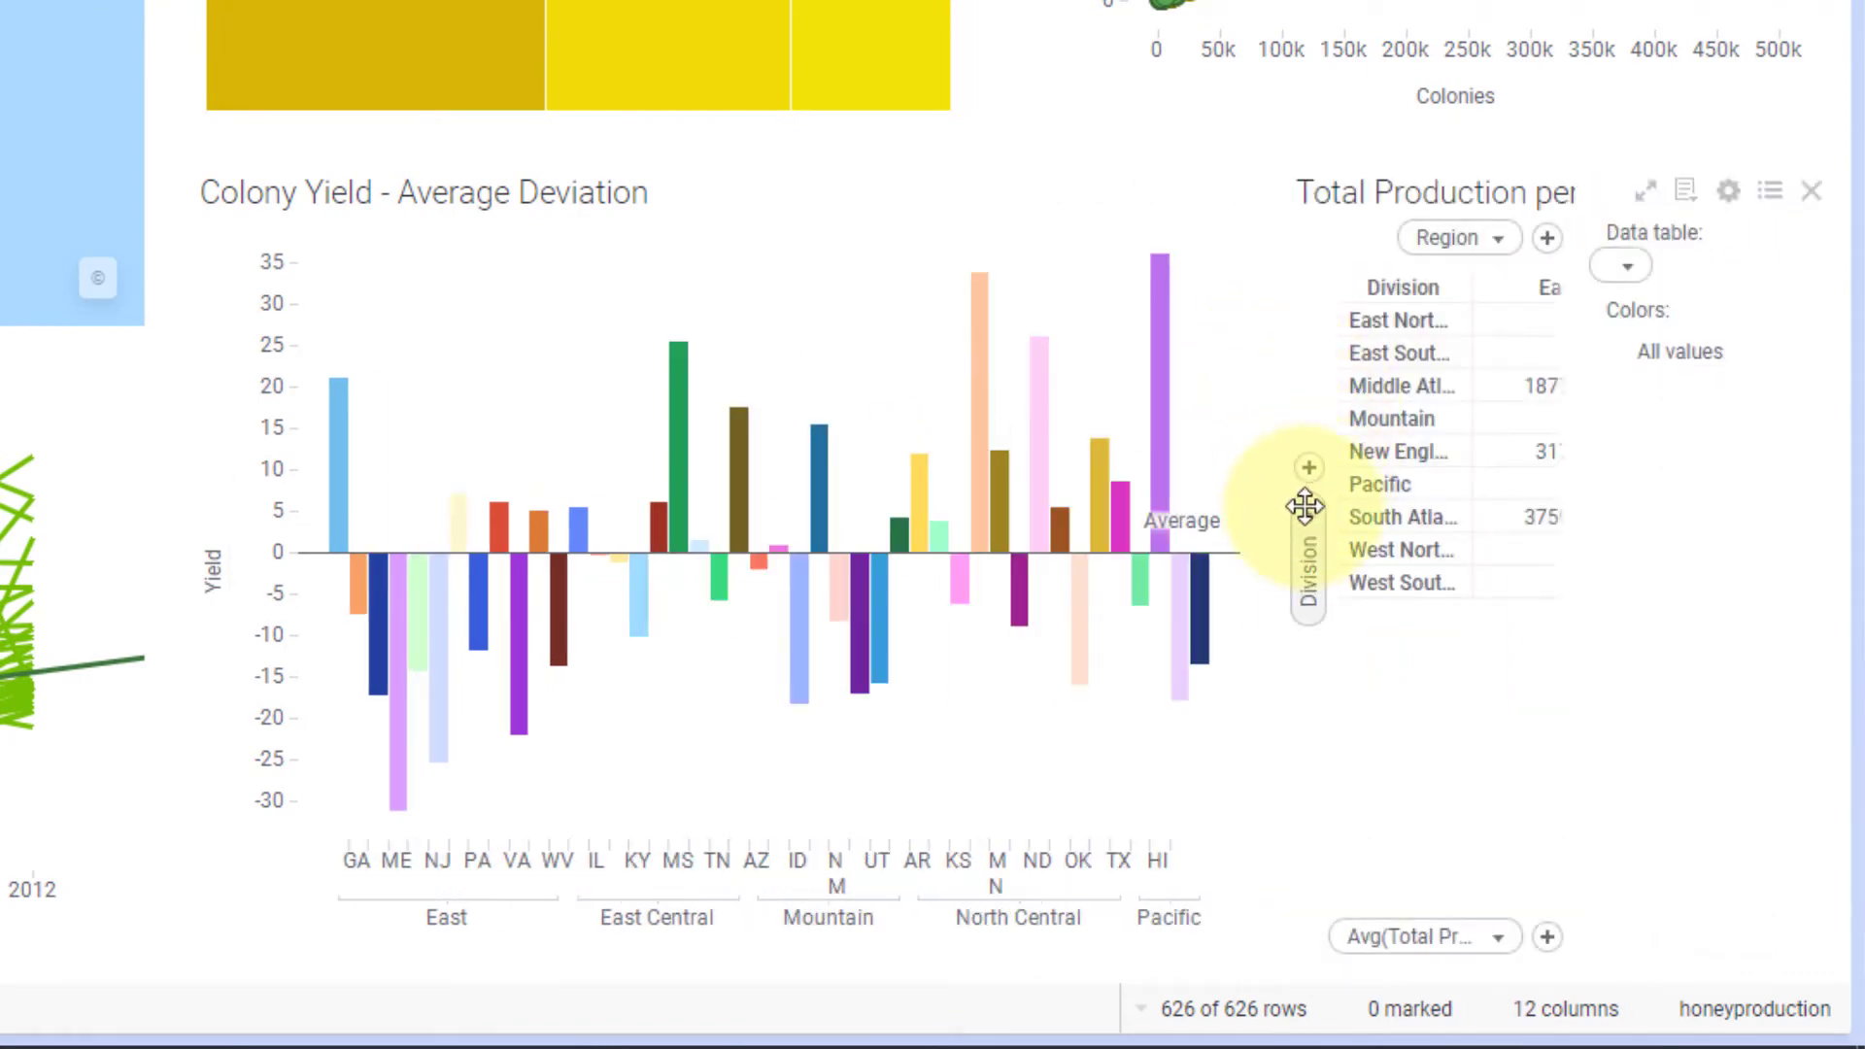
pyautogui.click(1308, 520)
pyautogui.click(1199, 741)
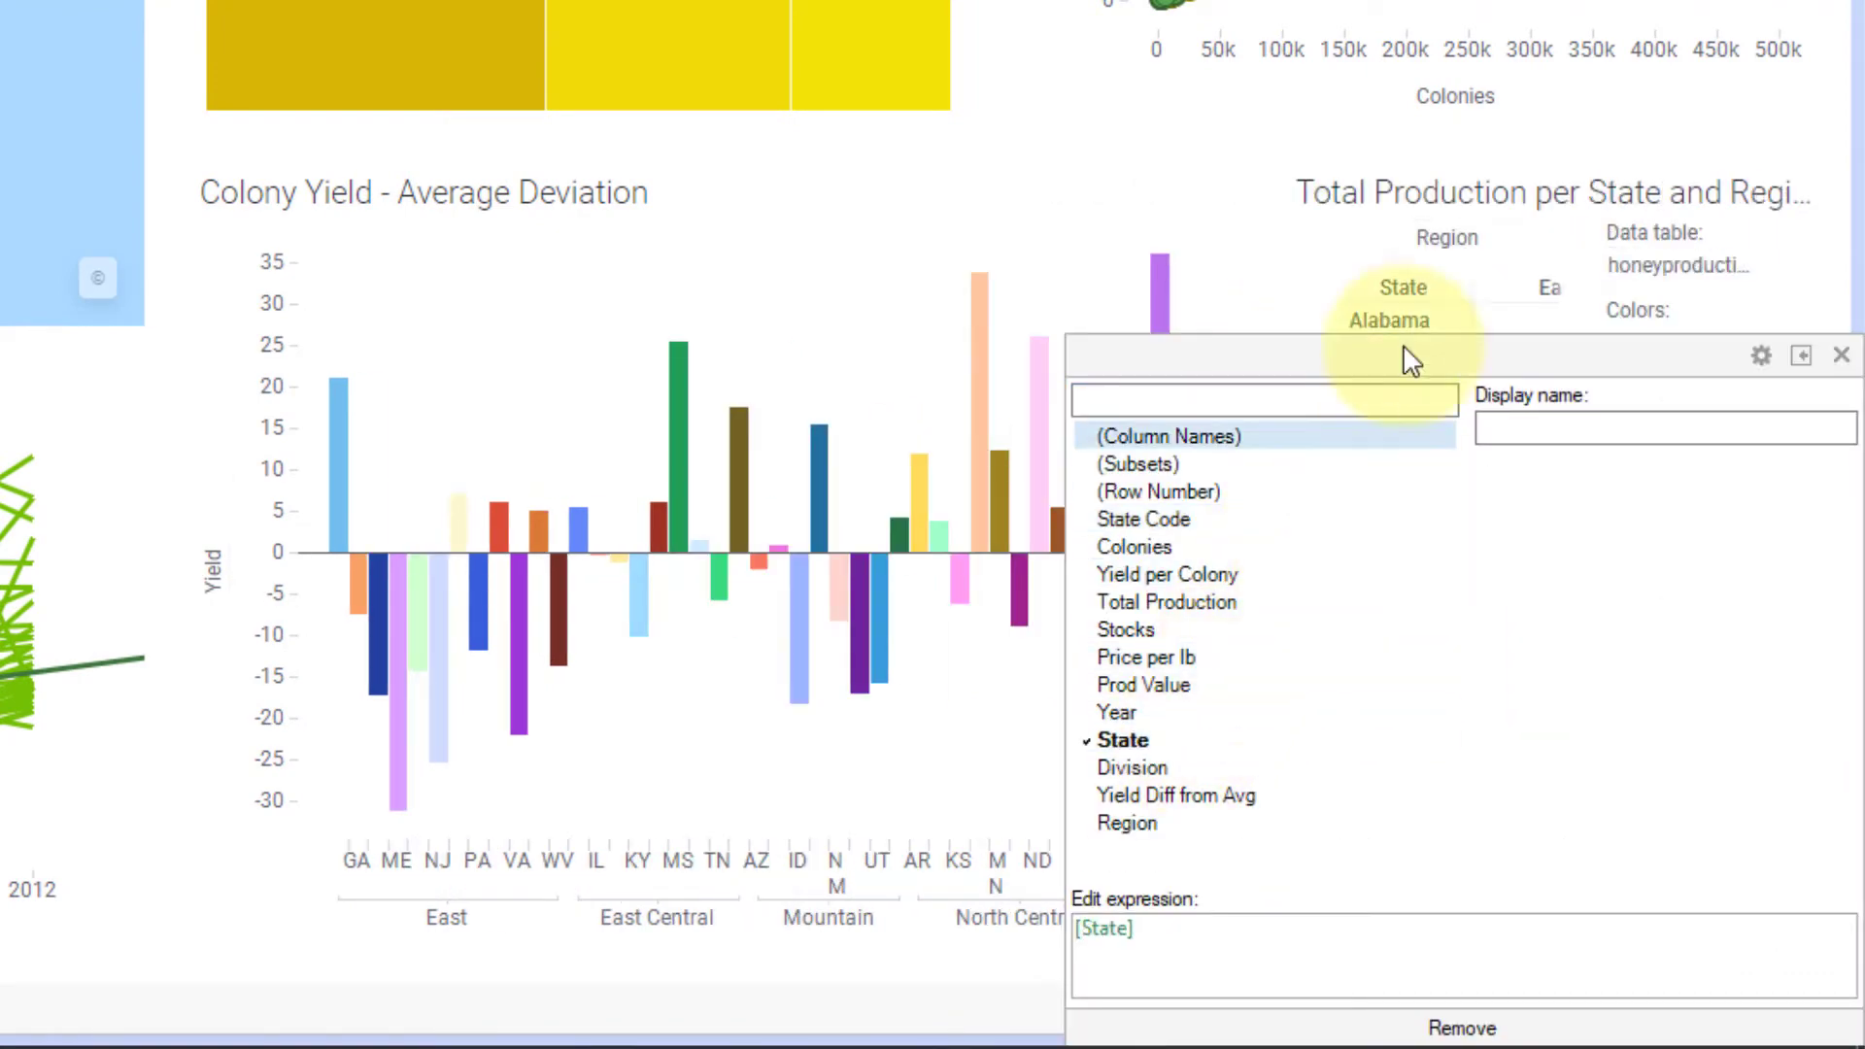
pyautogui.click(1302, 309)
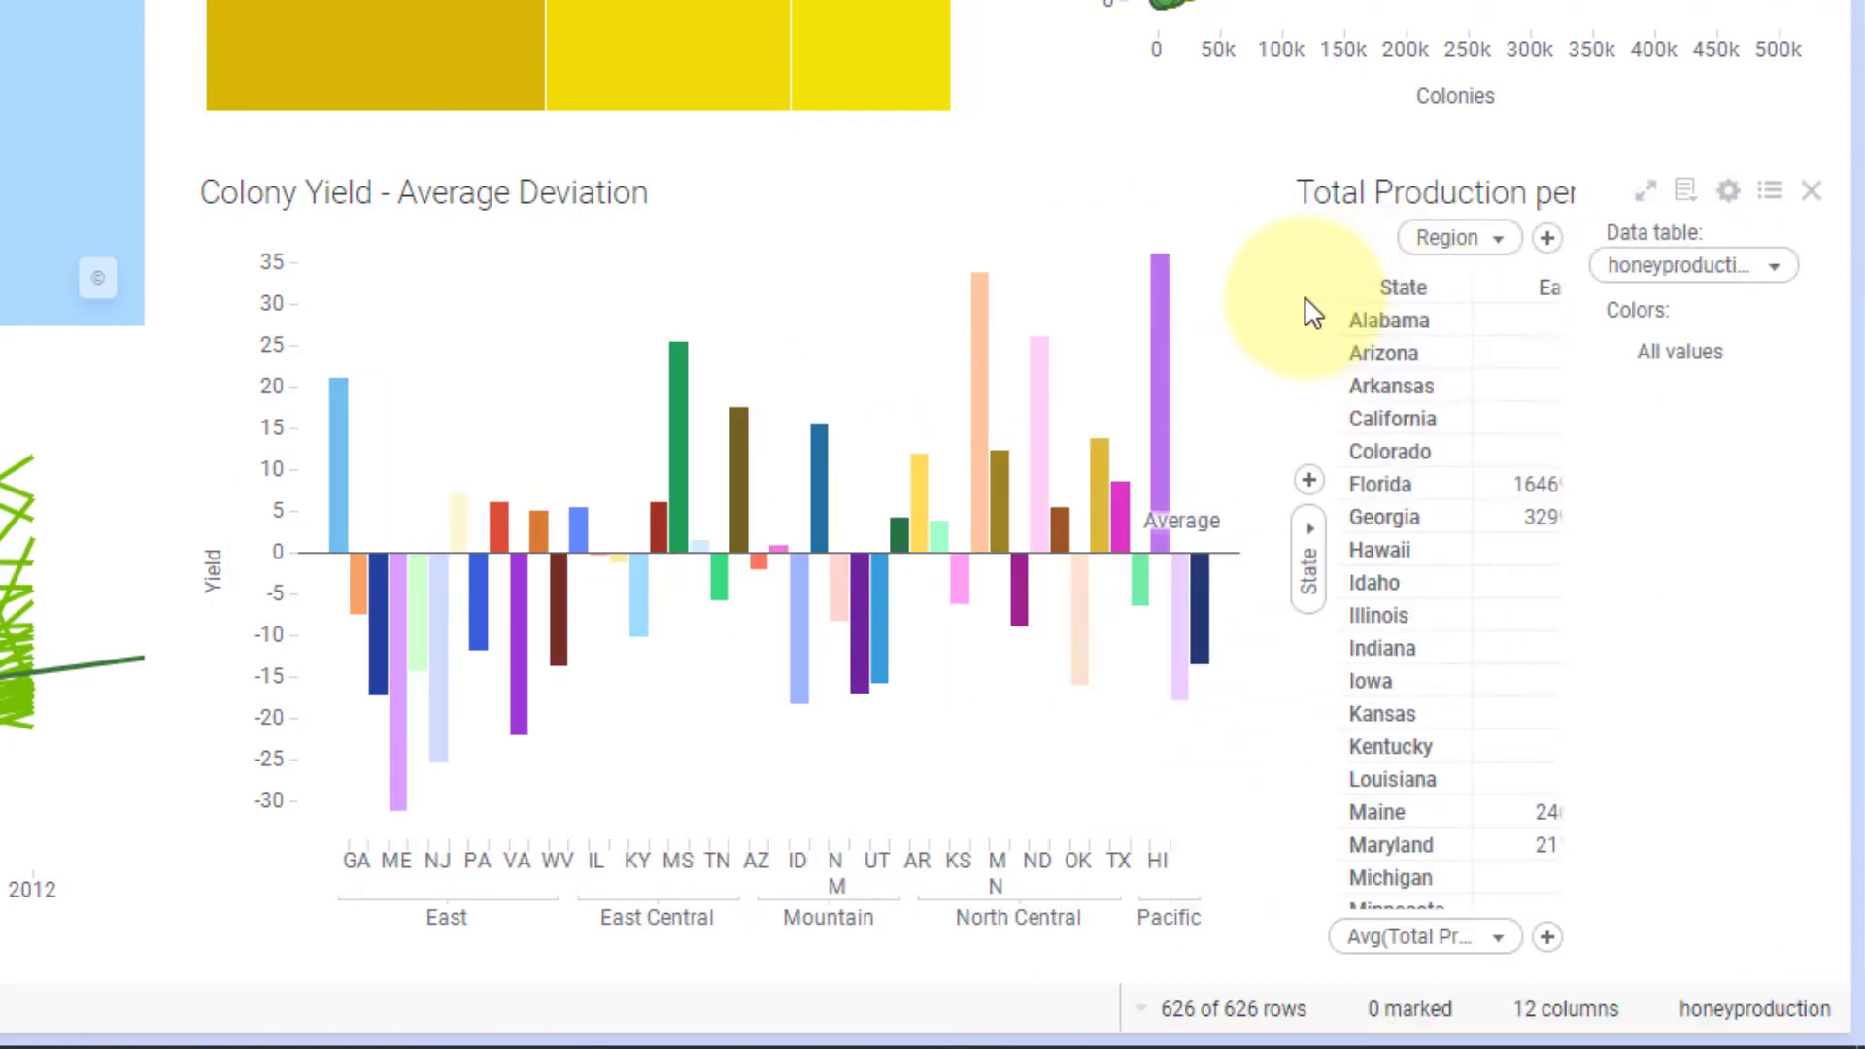
# Step: Remove Avg(Total Production) and Region from the cross table
pyautogui.click(1497, 939)
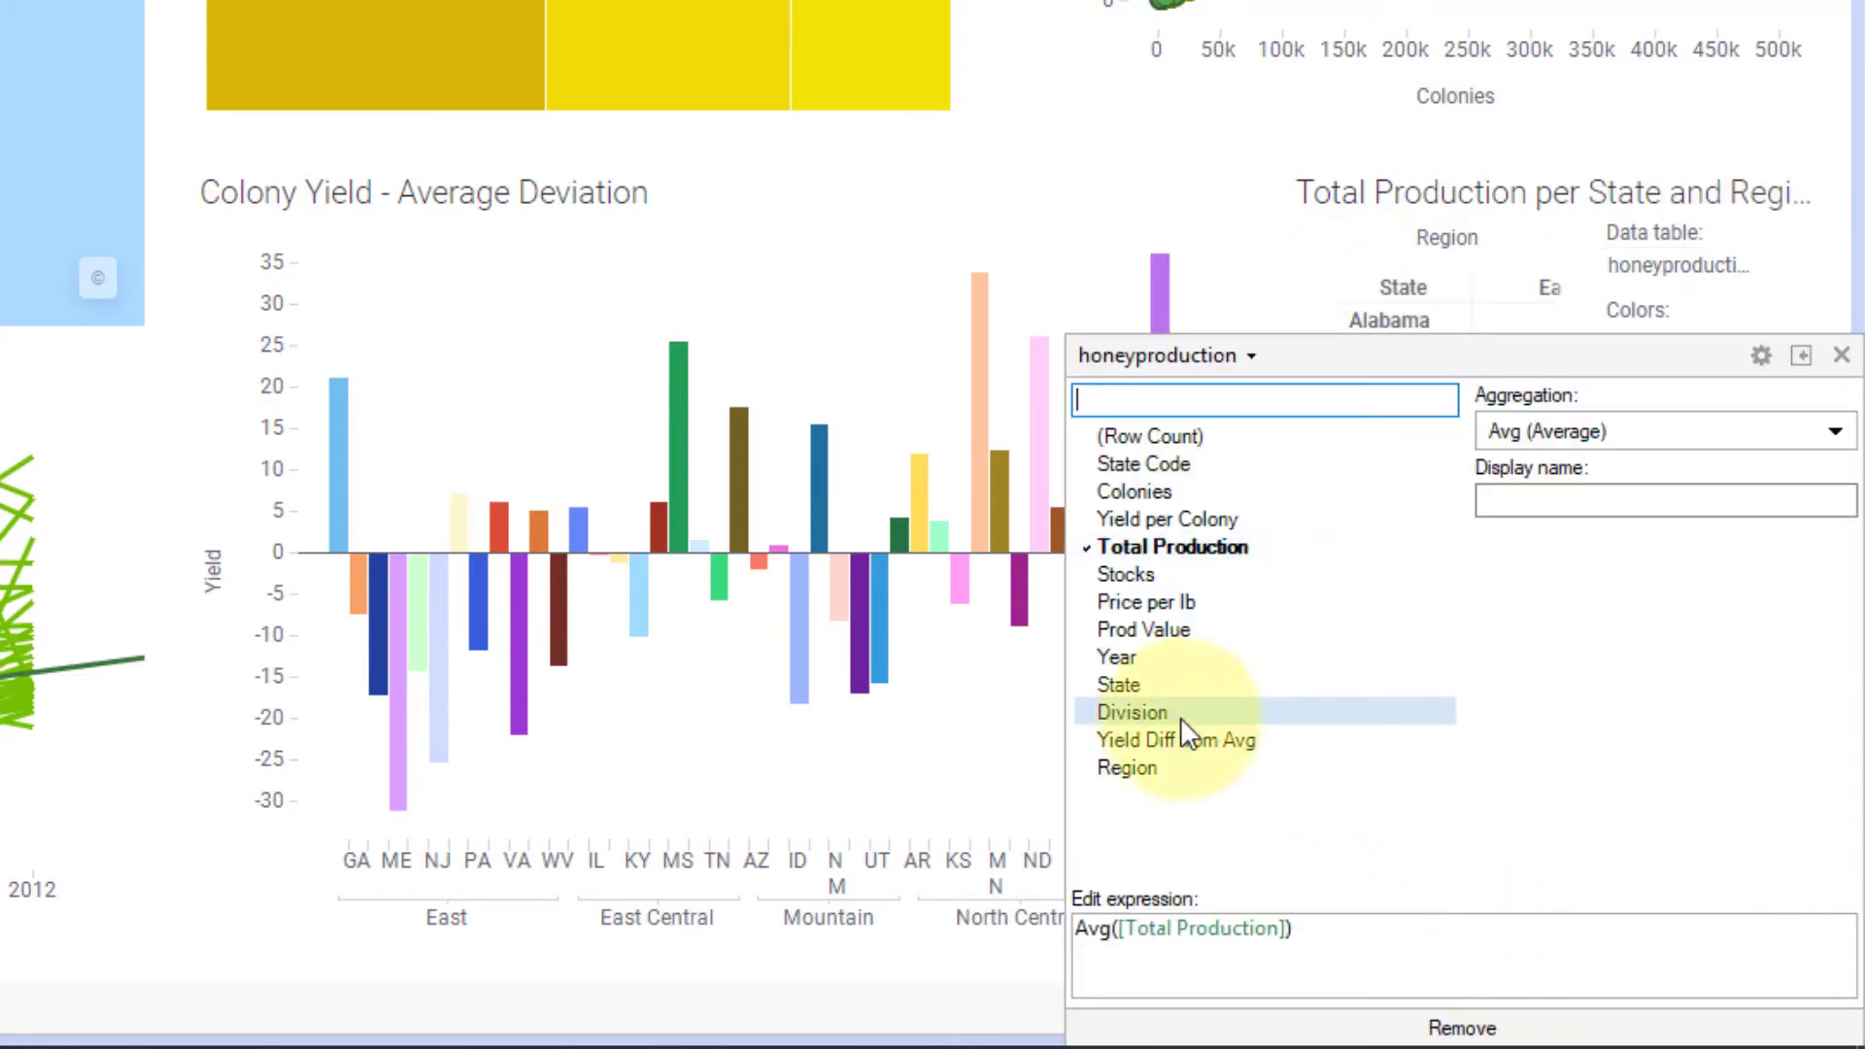
pyautogui.click(1391, 1022)
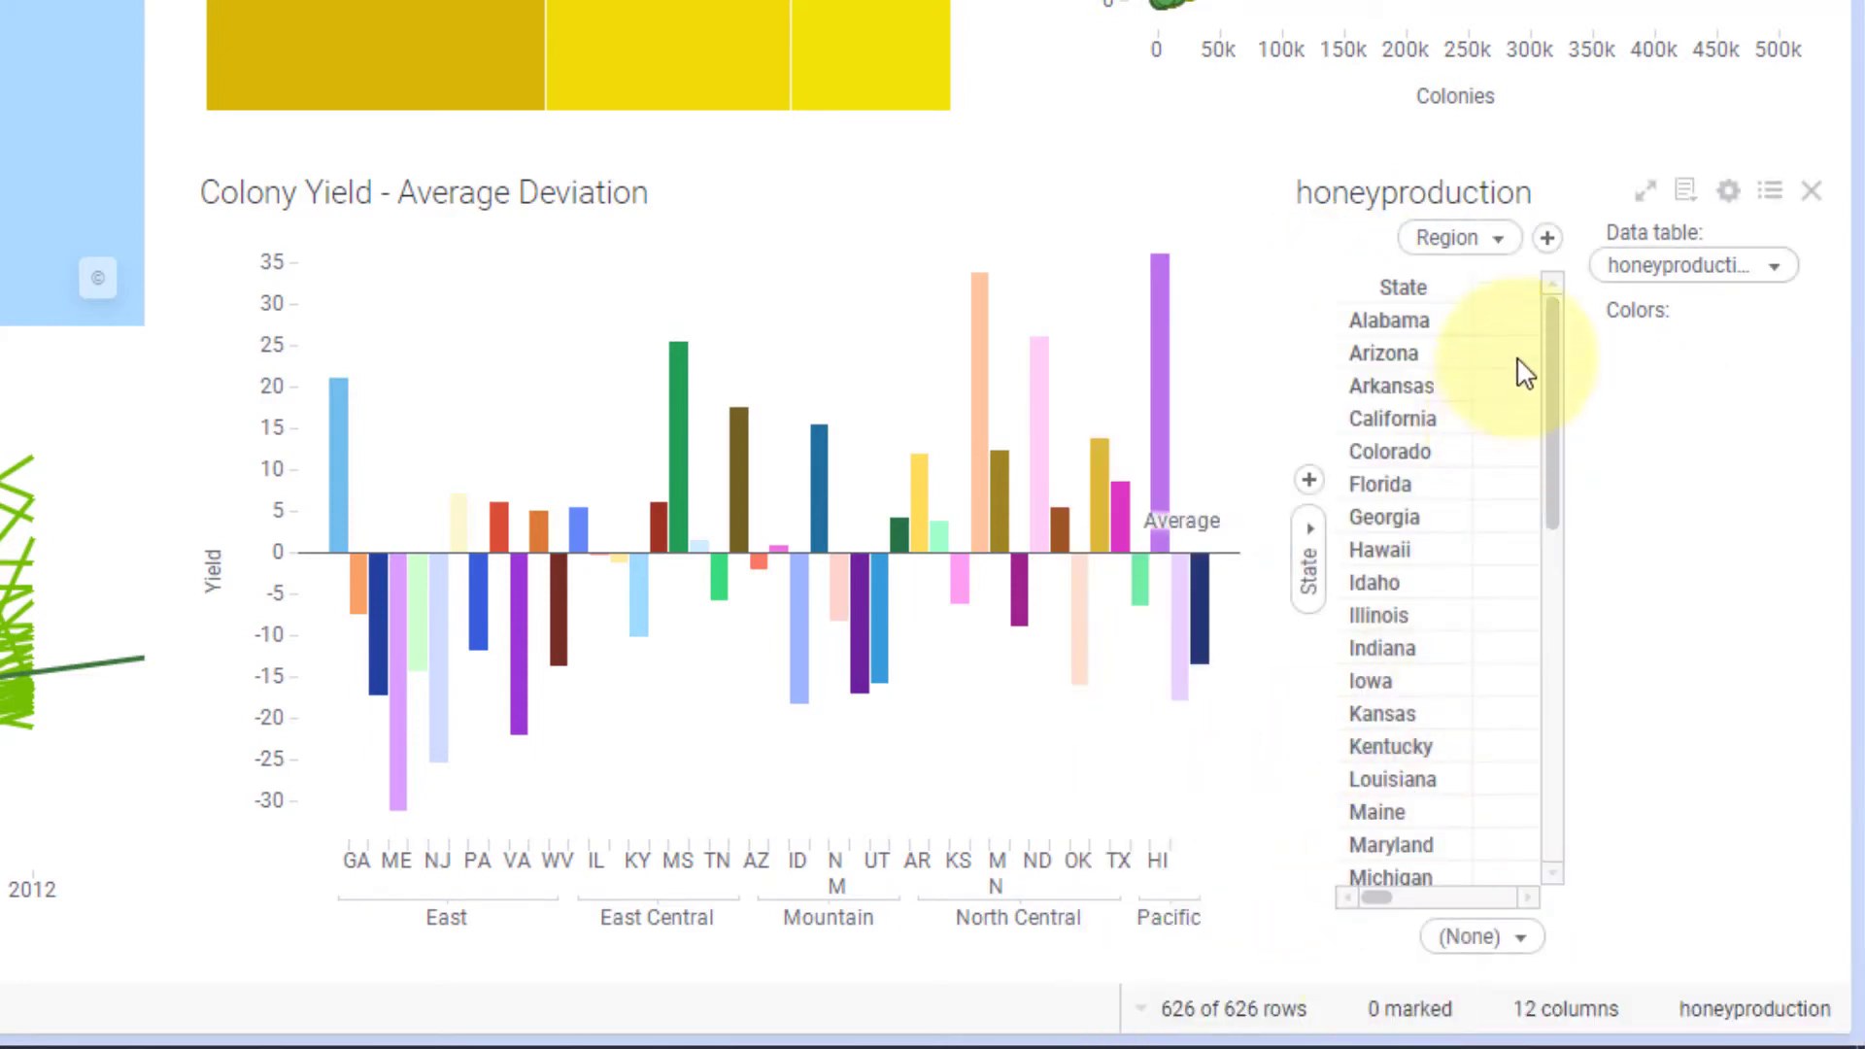
pyautogui.click(1484, 238)
pyautogui.click(1469, 962)
pyautogui.scroll(-10, 1448, 462)
pyautogui.scroll(7, 1426, 716)
pyautogui.scroll(5, 1431, 725)
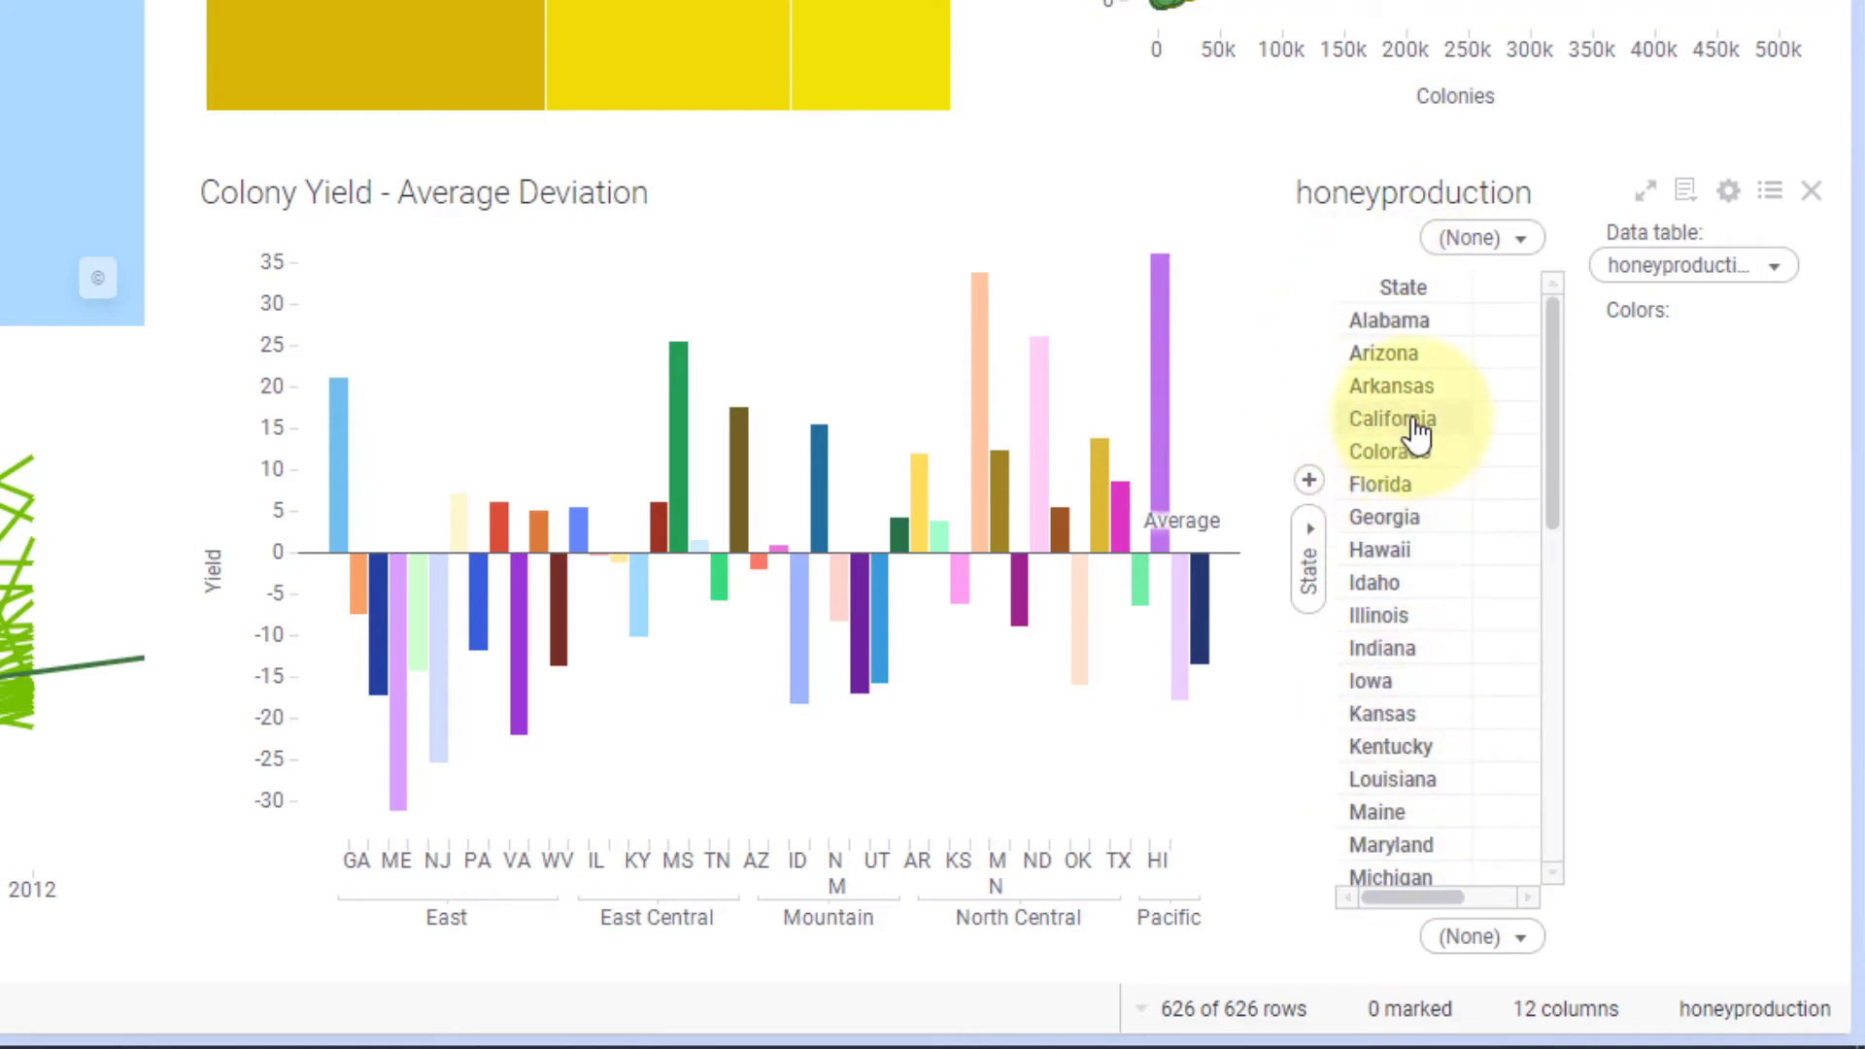
# Step: Resize the State column to show full names and hide the cross table's legend
pyautogui.moveTo(1428, 301); pyautogui.dragTo(1340, 304)
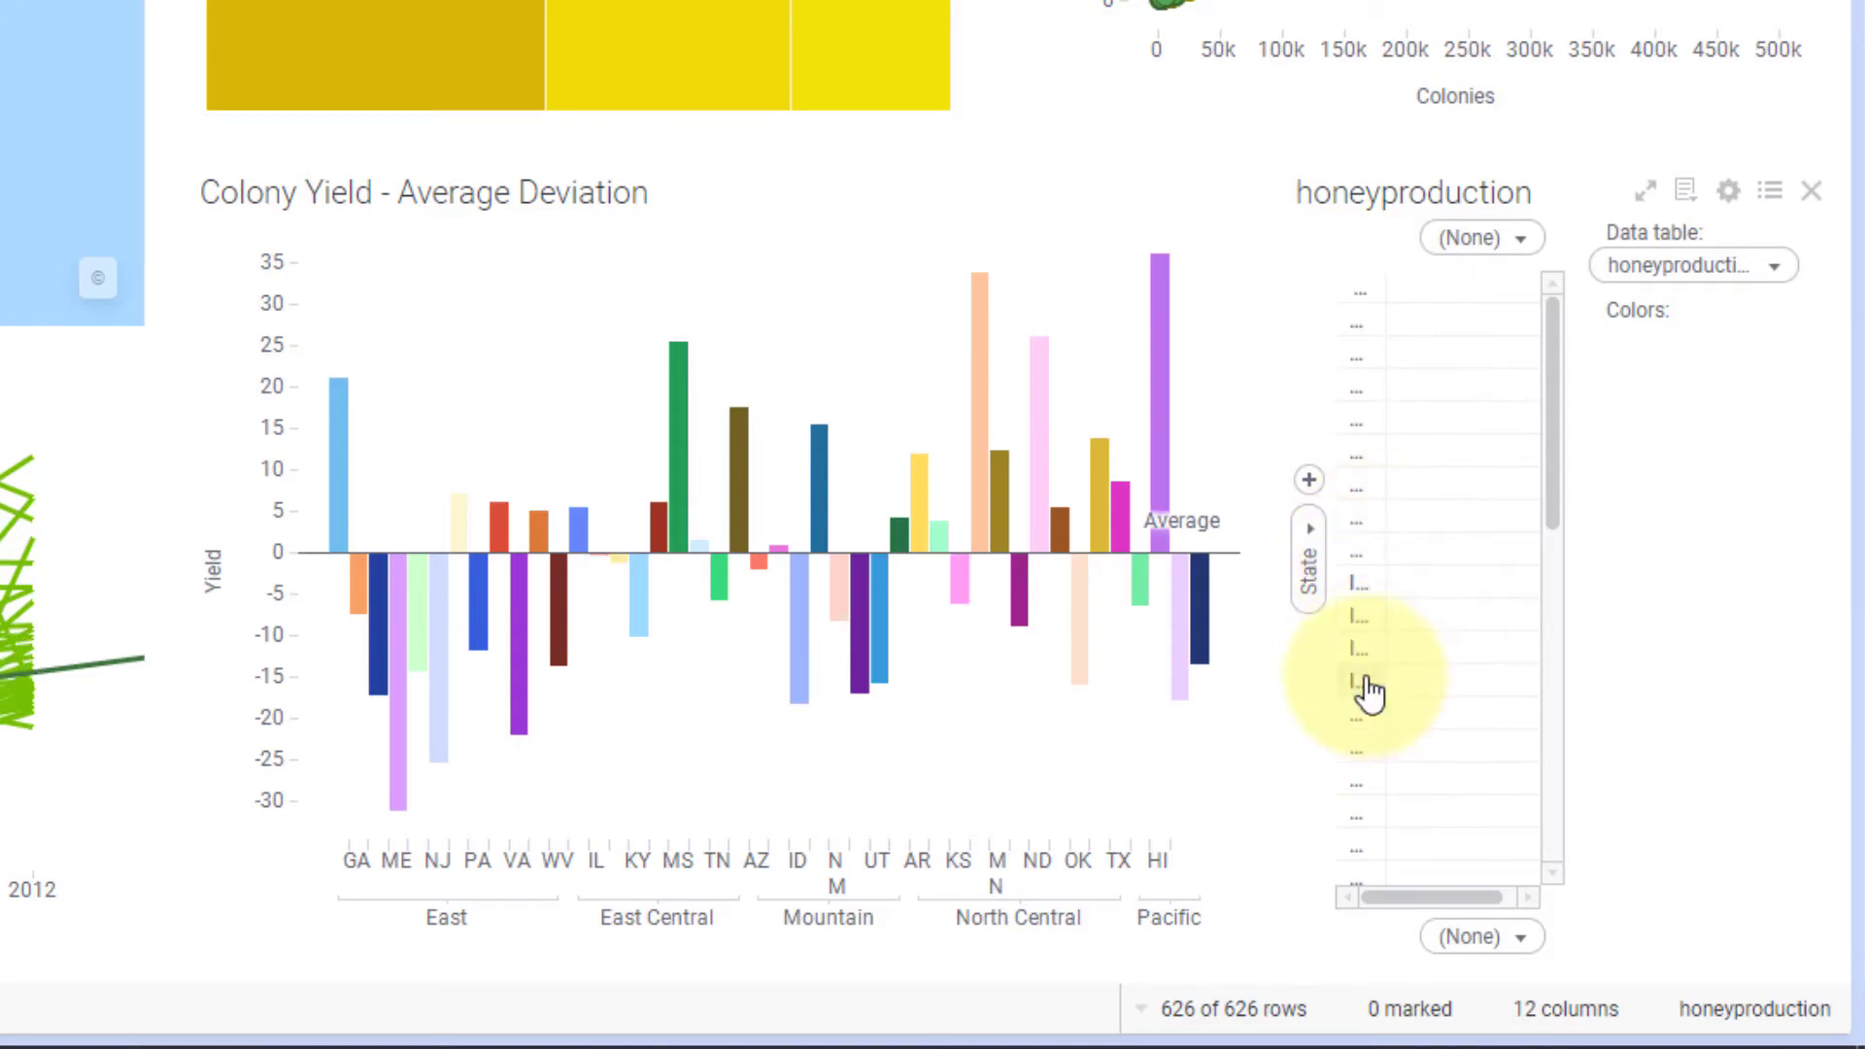
pyautogui.moveTo(1392, 299); pyautogui.dragTo(1511, 300)
pyautogui.click(1771, 190)
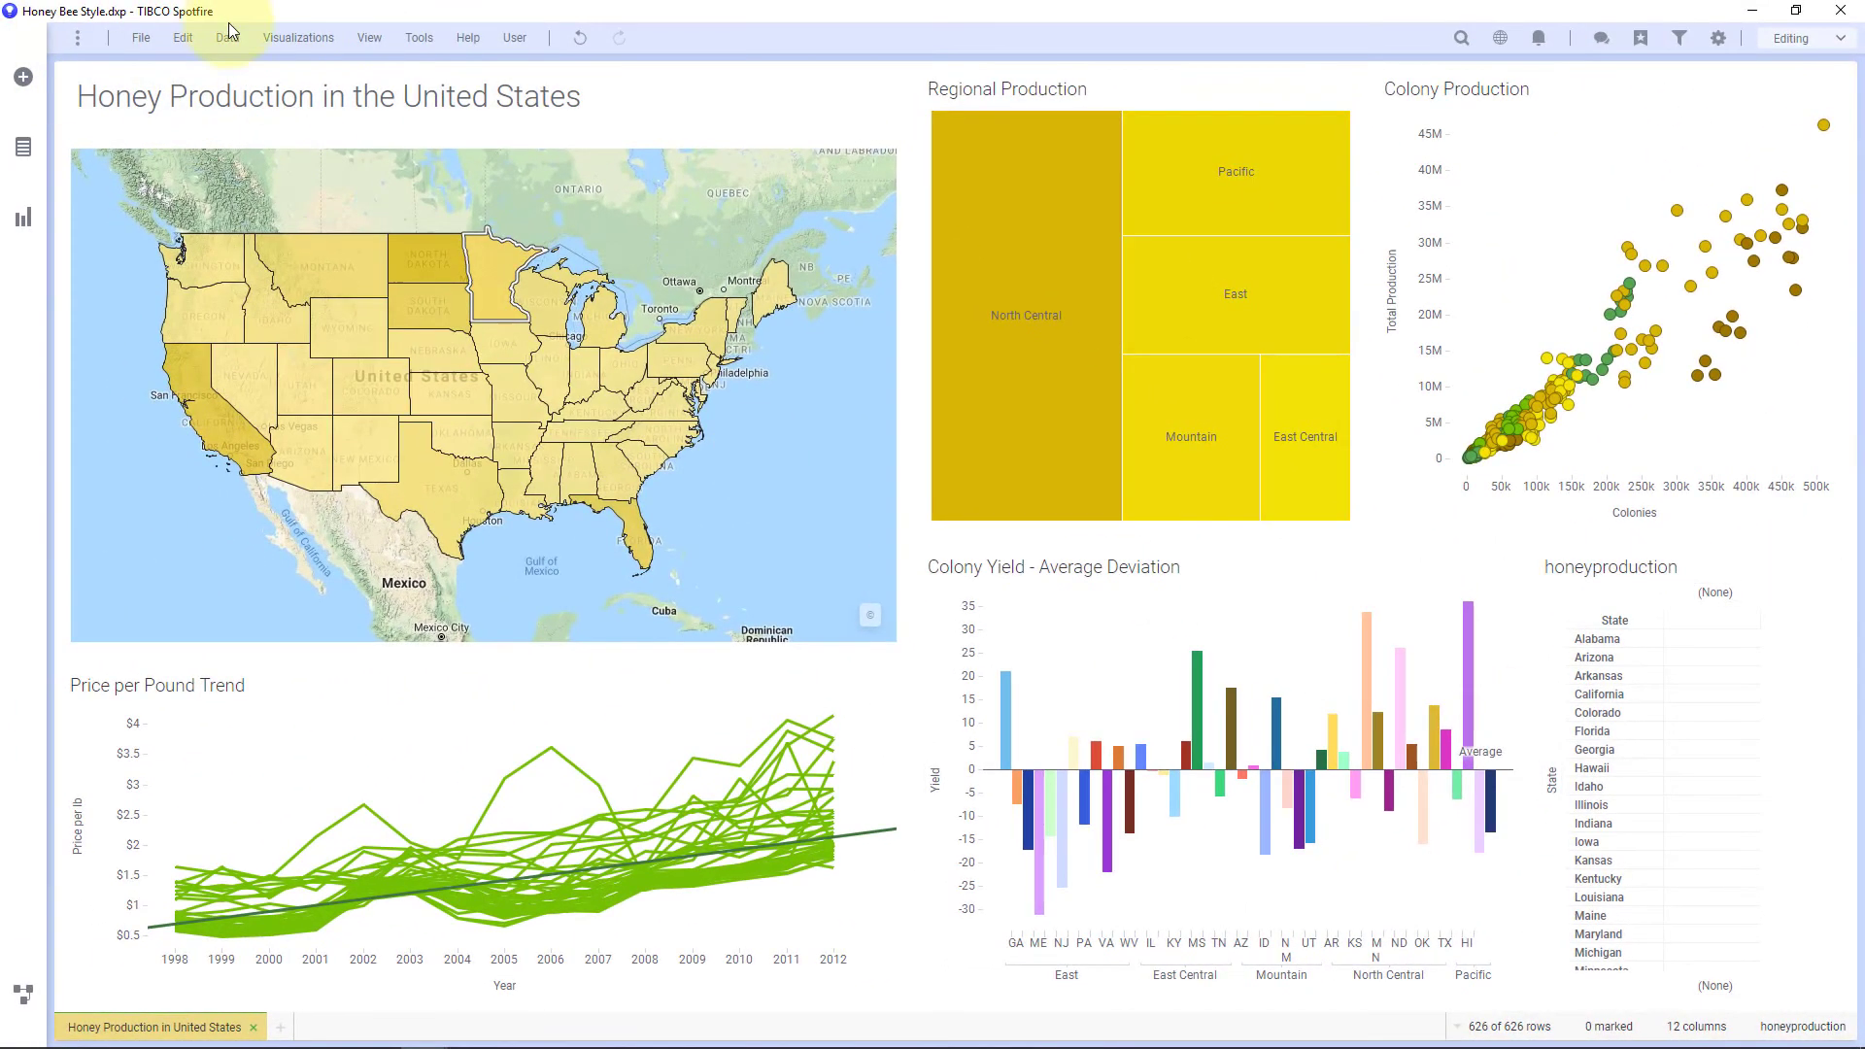
# Step: Insert a calculated column State0 with the expression Concatenate("___",[State])
pyautogui.click(228, 36)
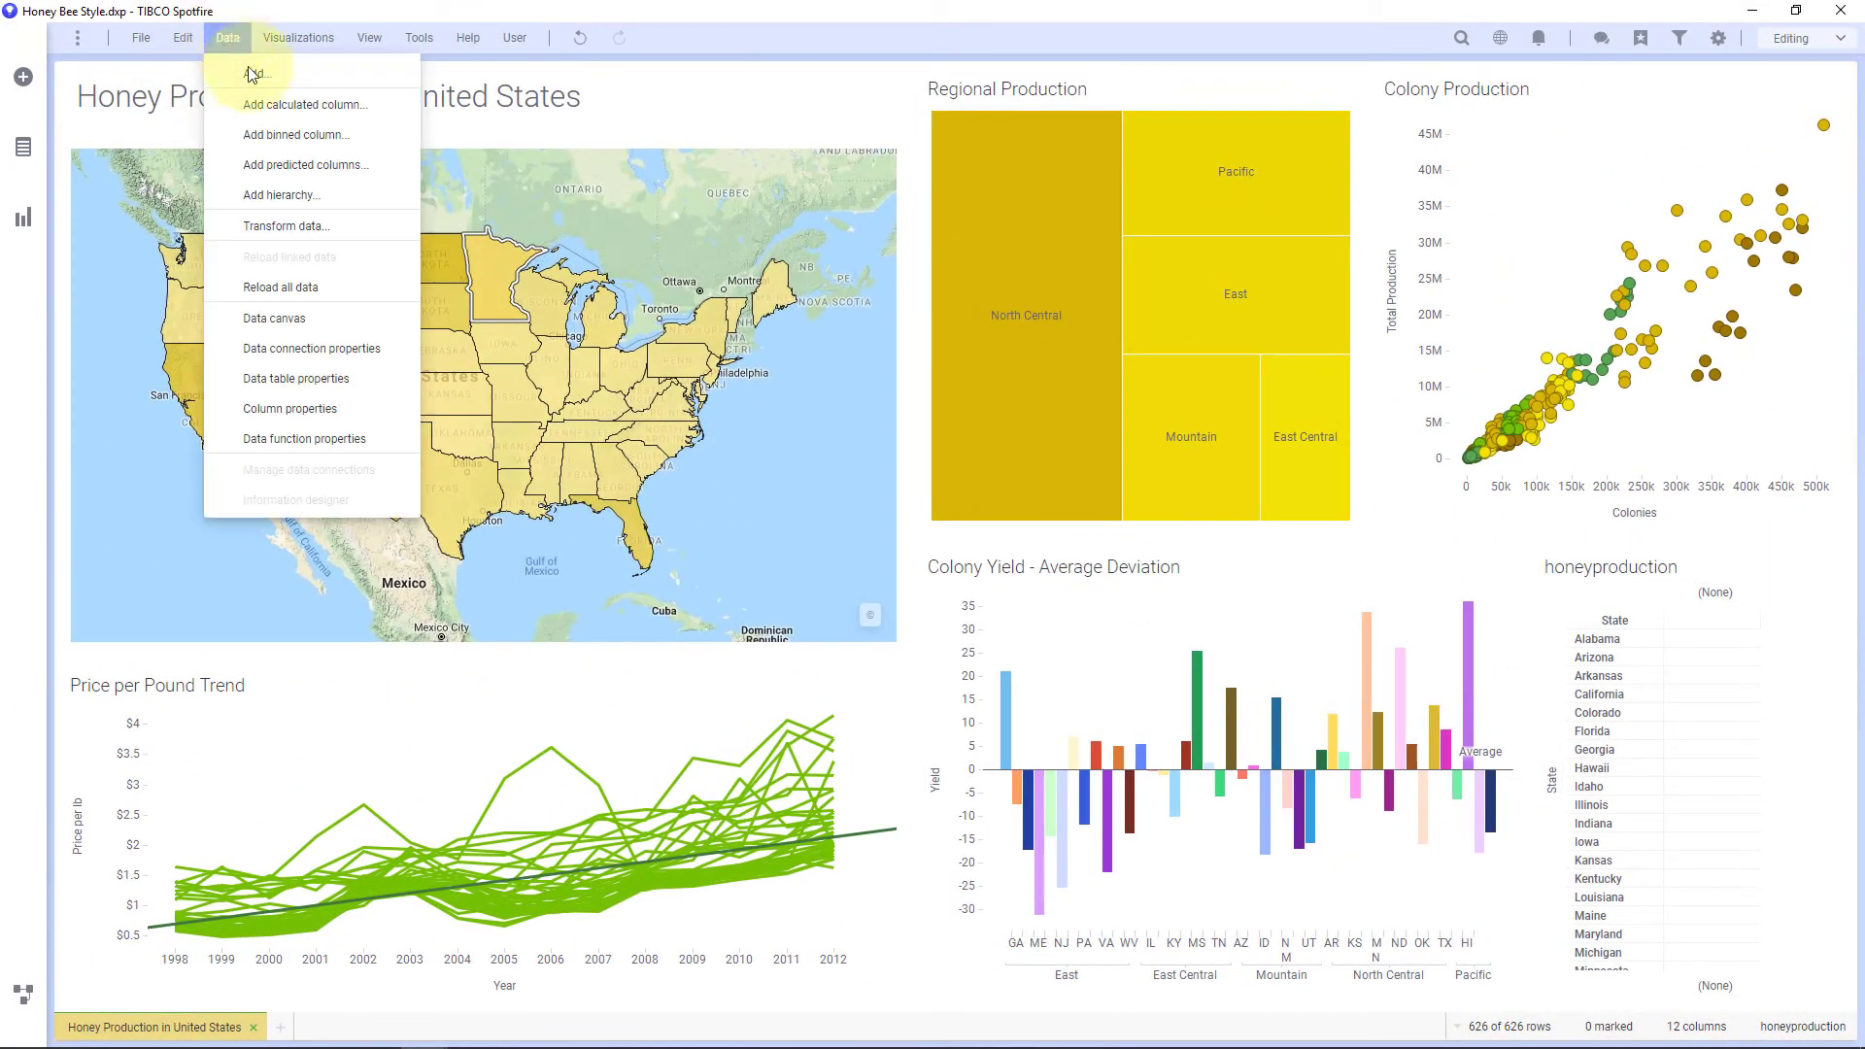
pyautogui.click(256, 104)
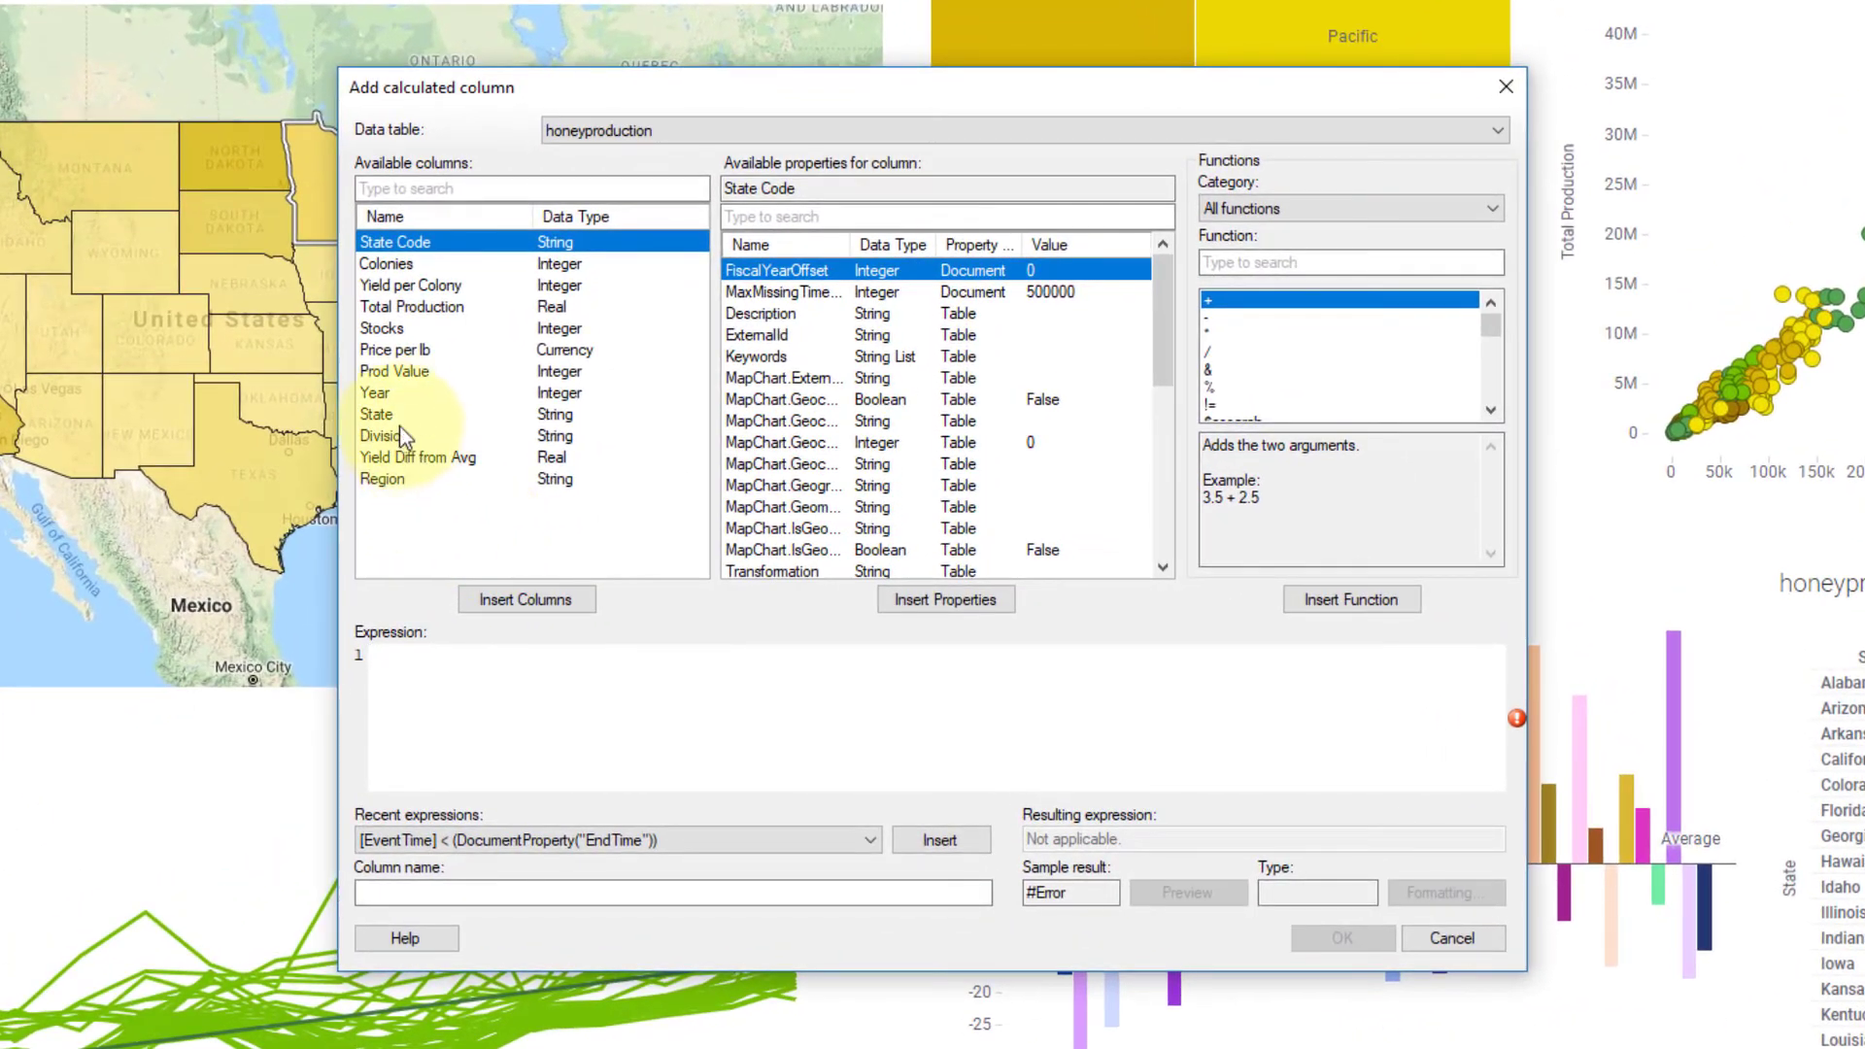
pyautogui.click(393, 415)
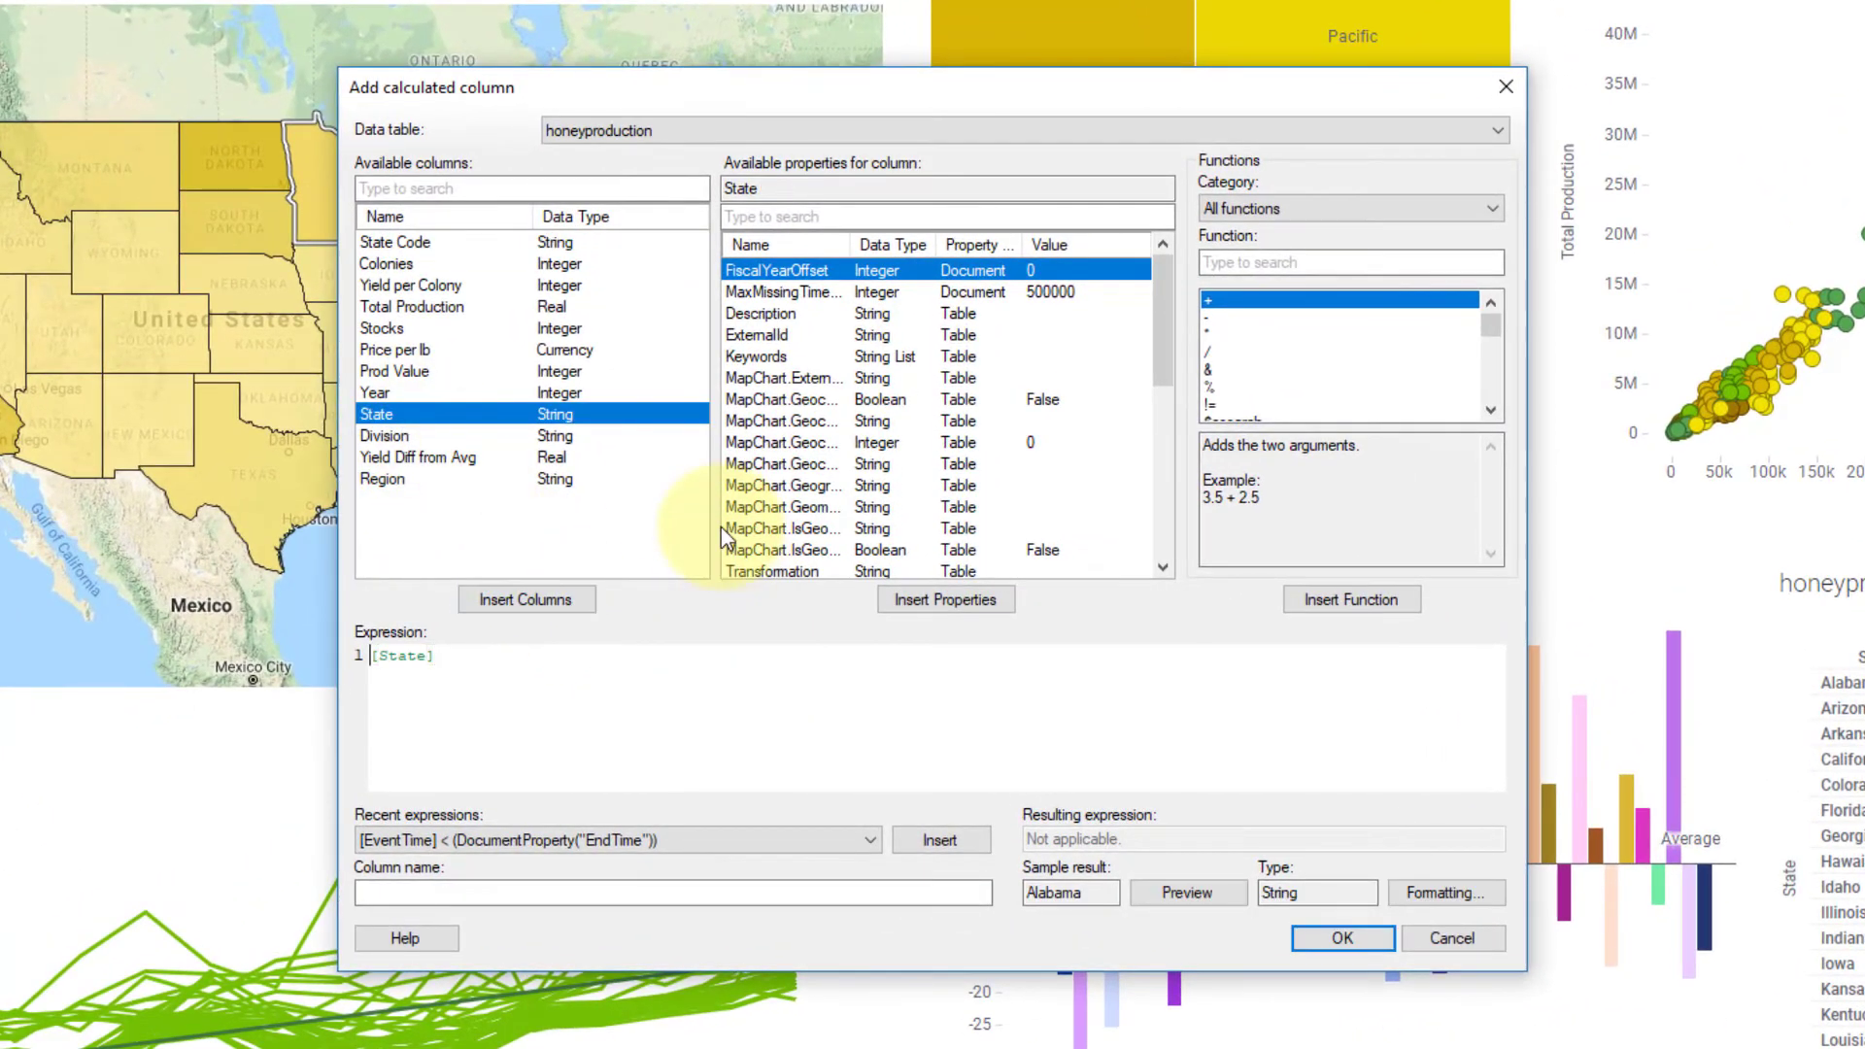
pyautogui.write('oncaten')
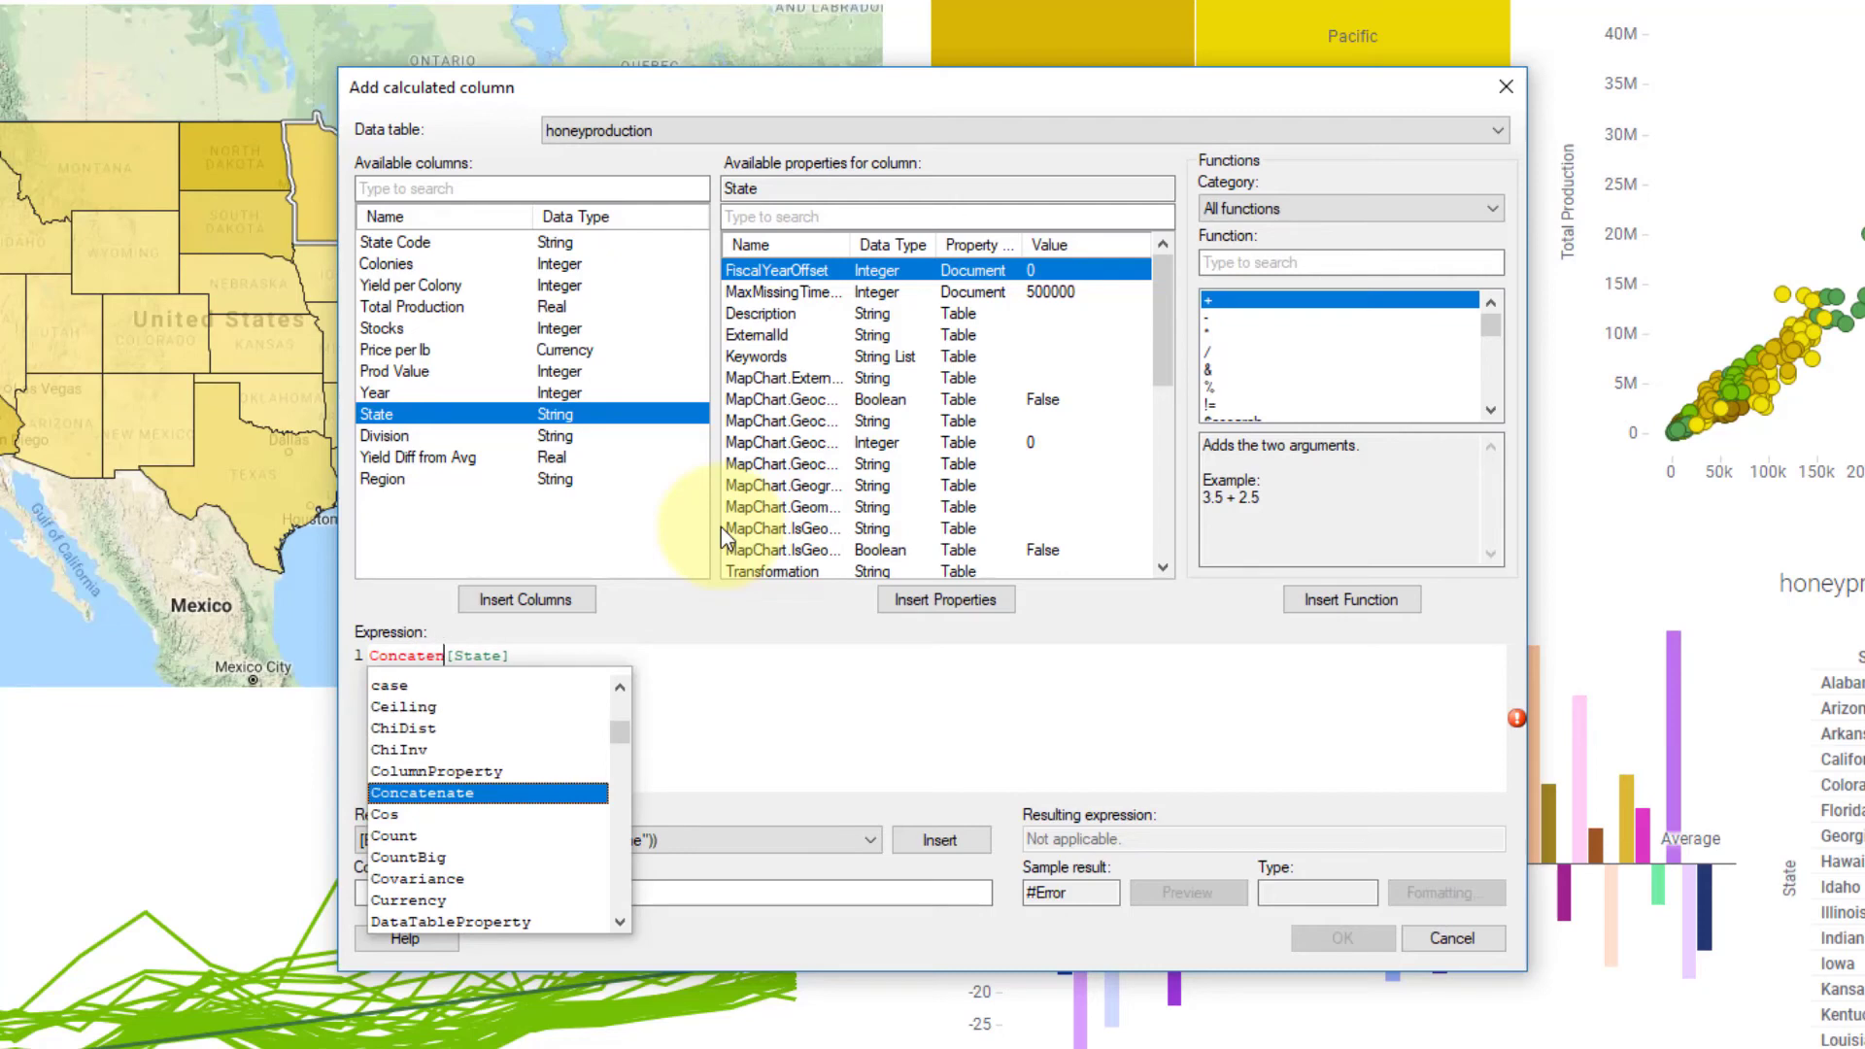
pyautogui.write('ate(')
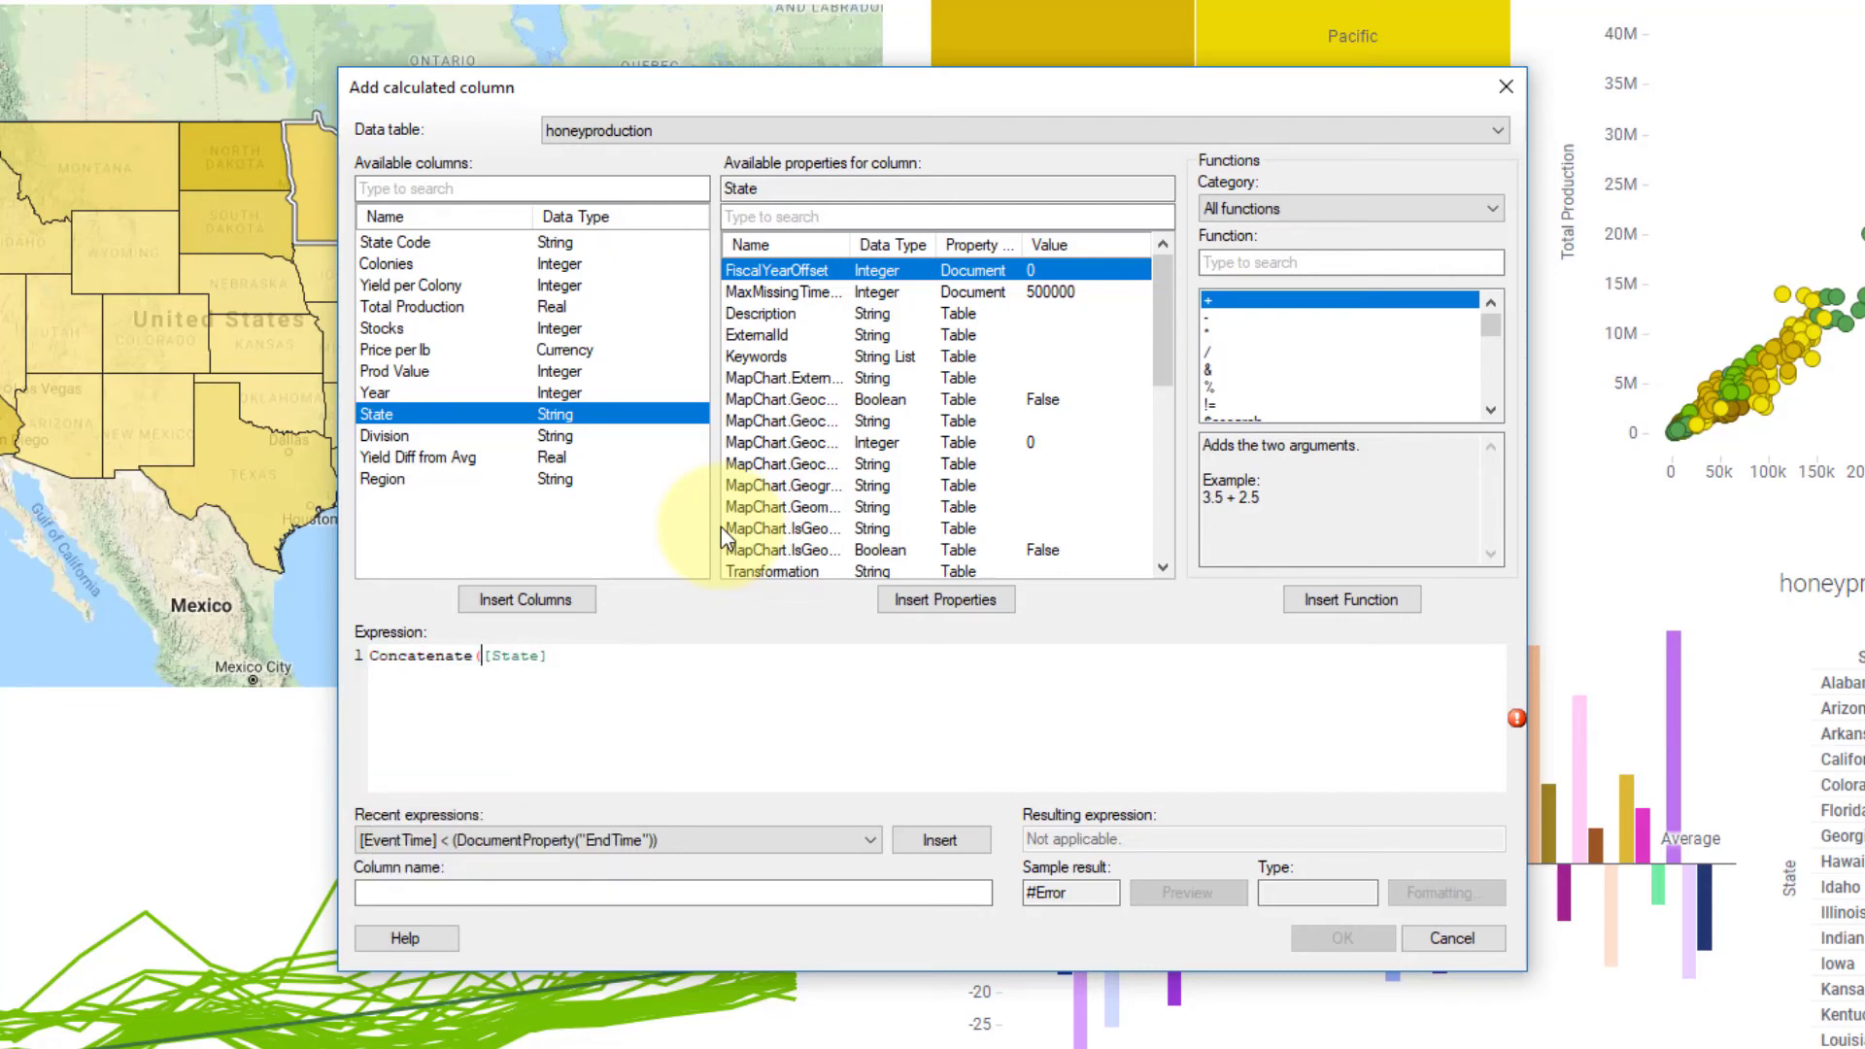
pyautogui.write('"___",')
pyautogui.press('End')
pyautogui.write(')')
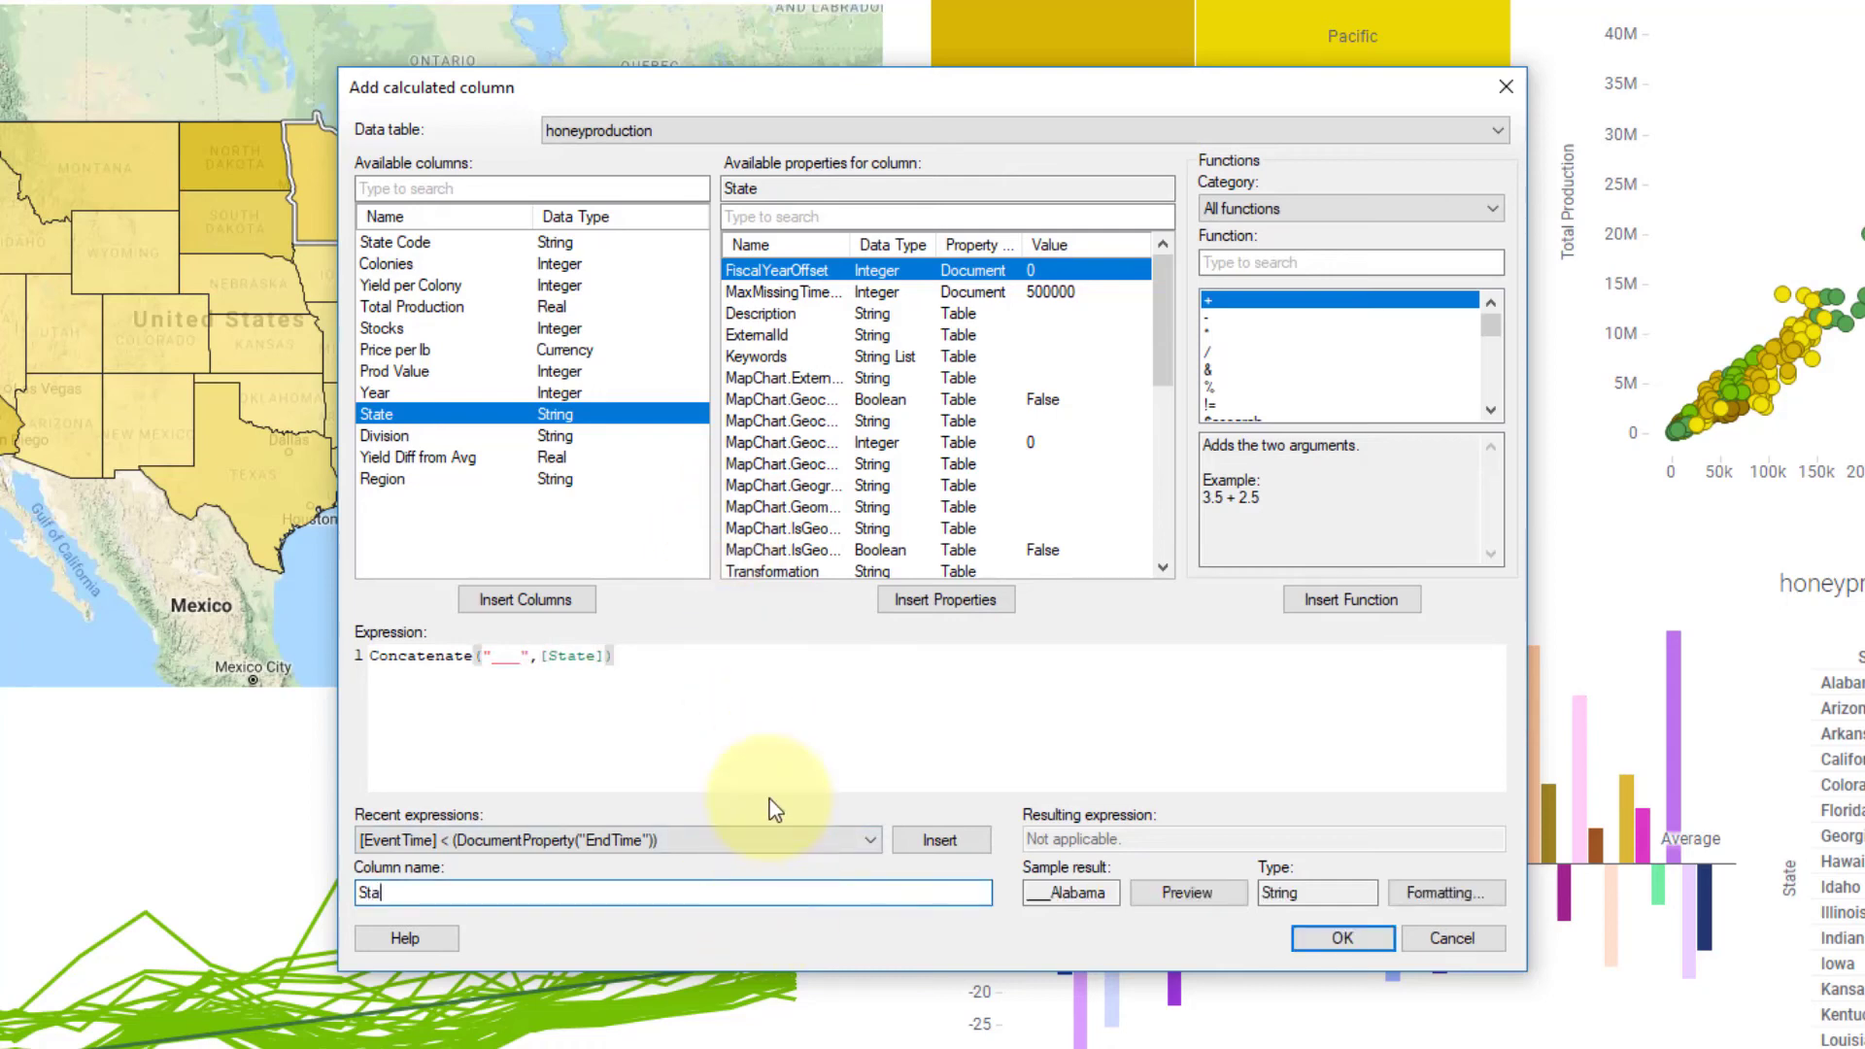
pyautogui.click(1366, 946)
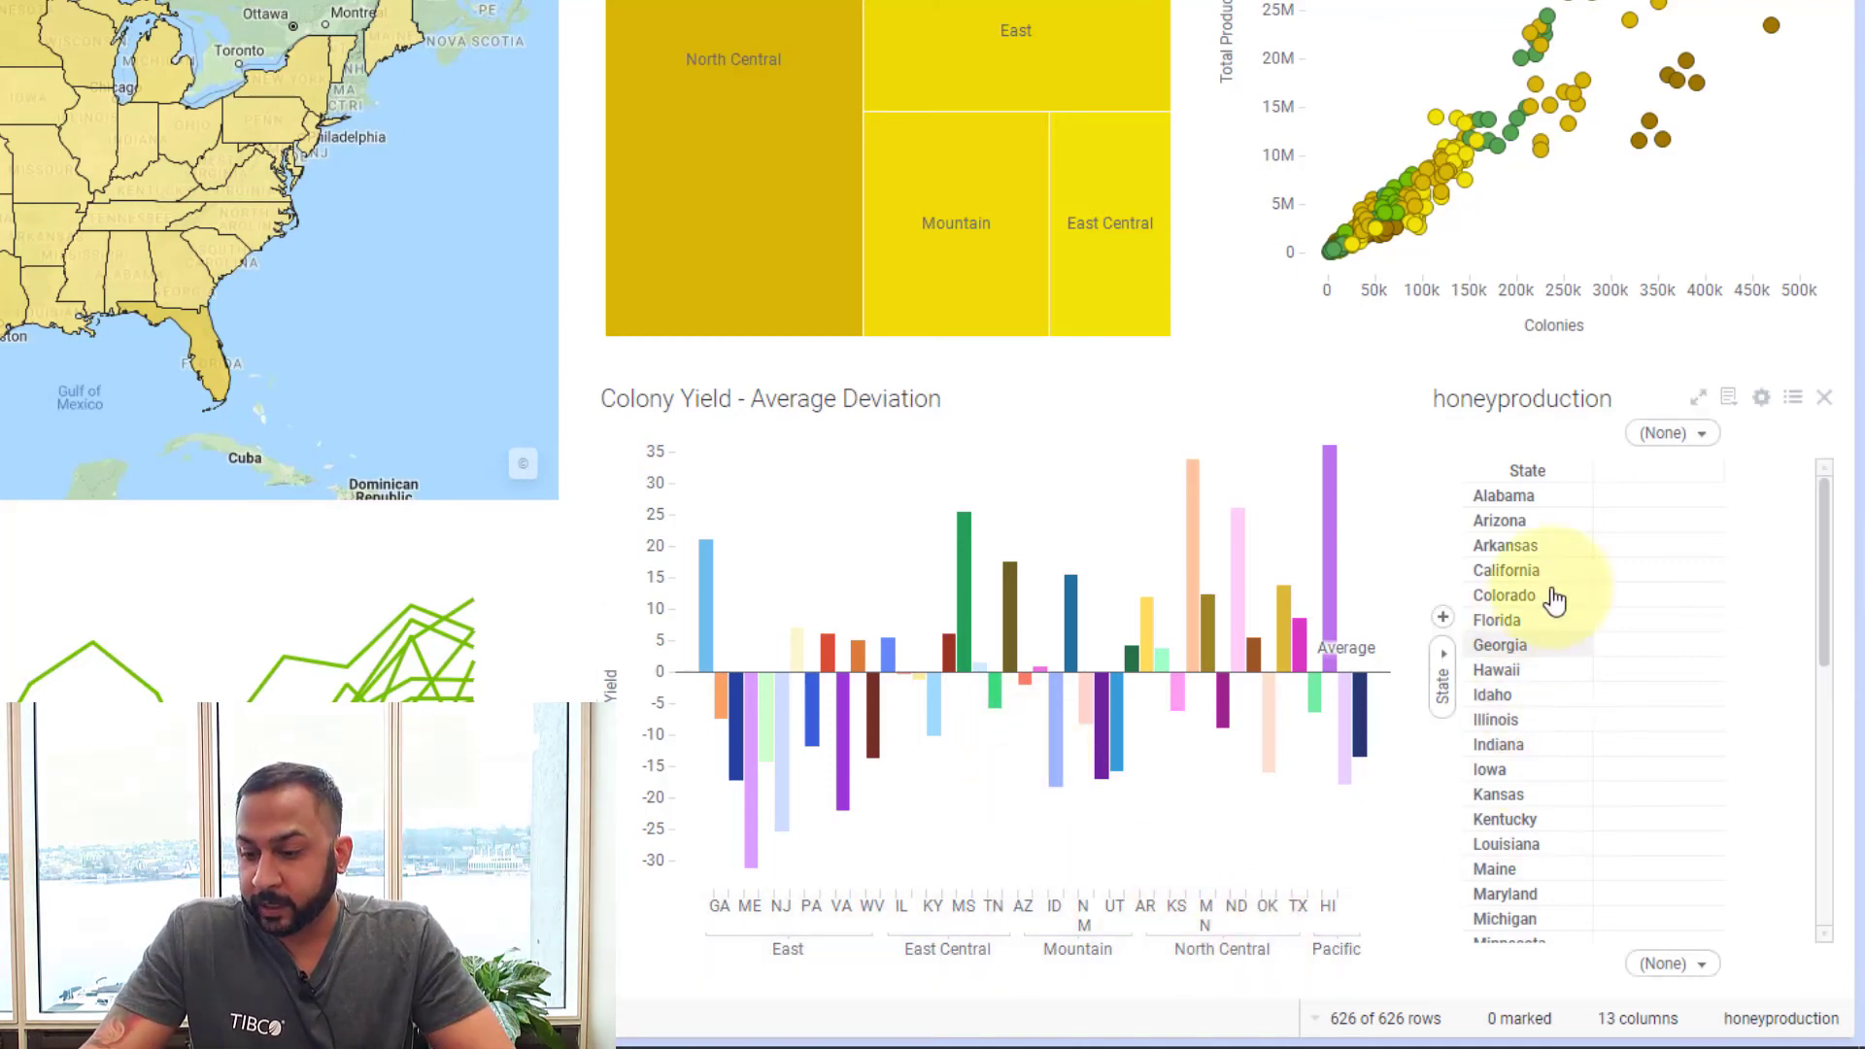
# Step: Set the cross table rows to State0 and narrow that column
pyautogui.click(1445, 664)
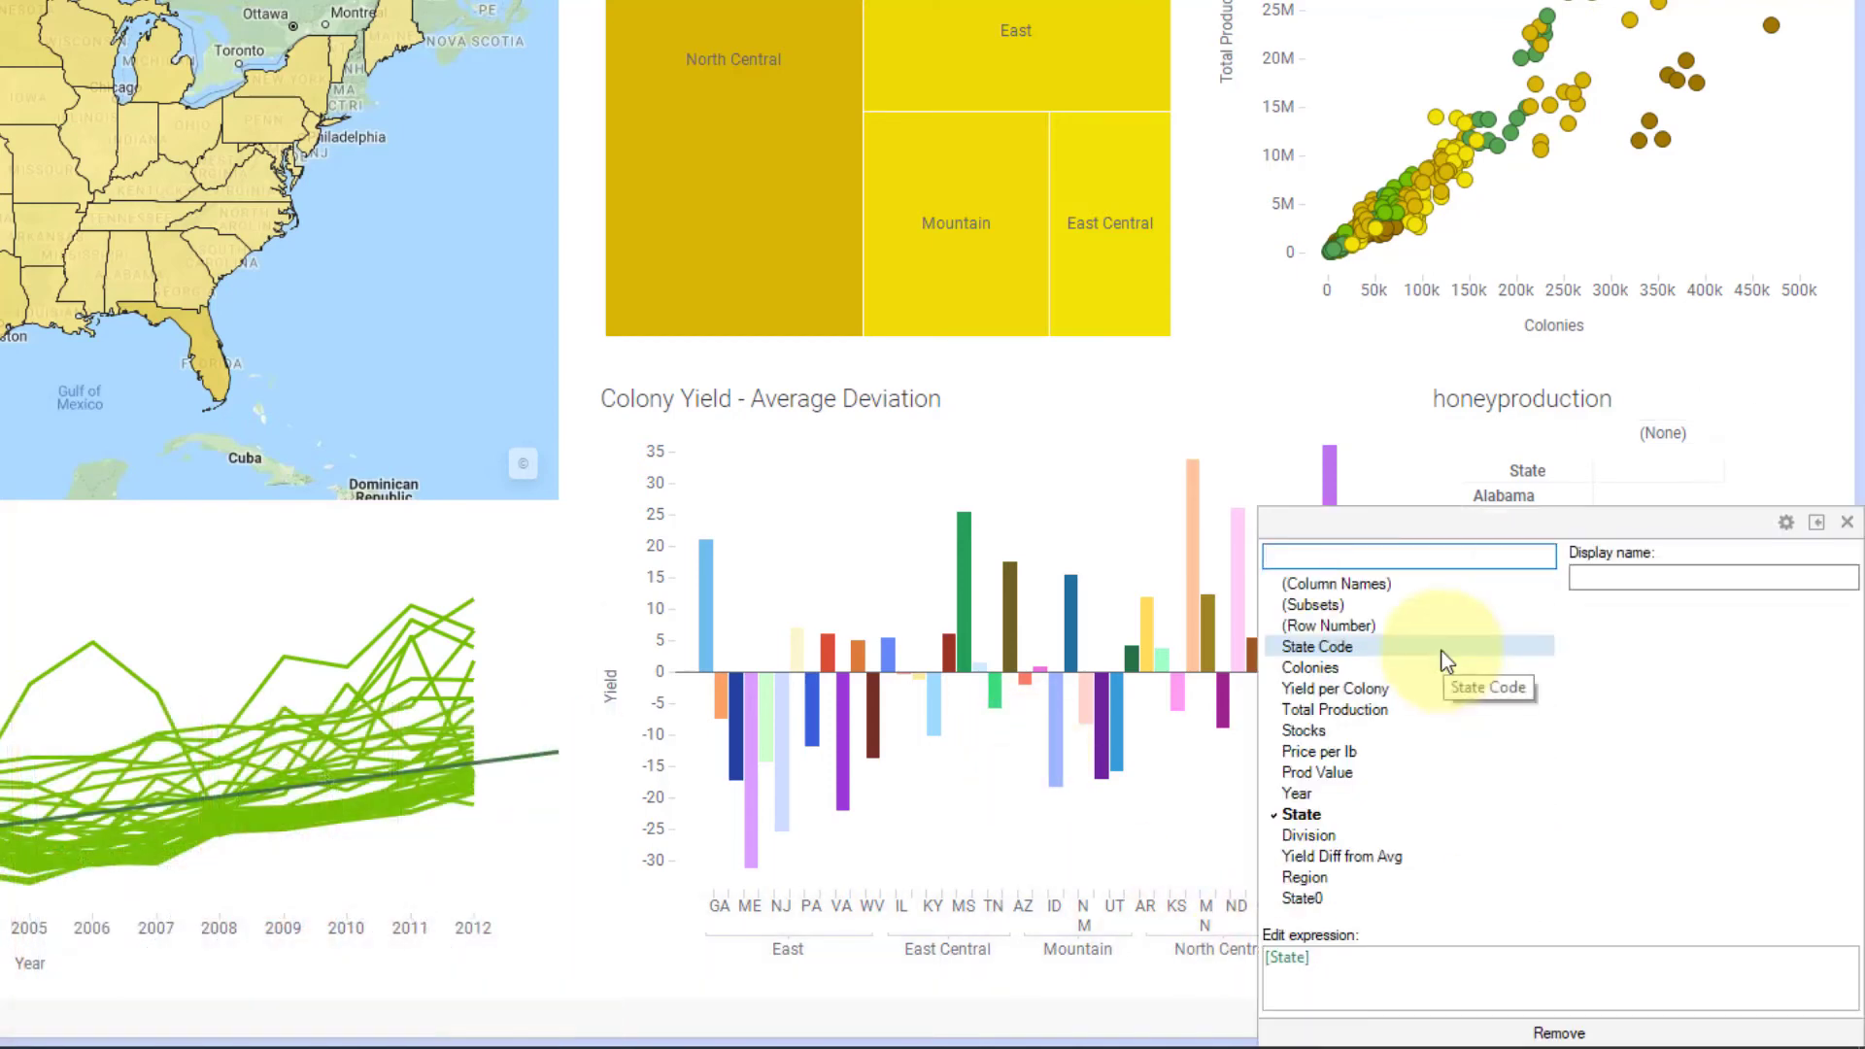
pyautogui.click(1349, 897)
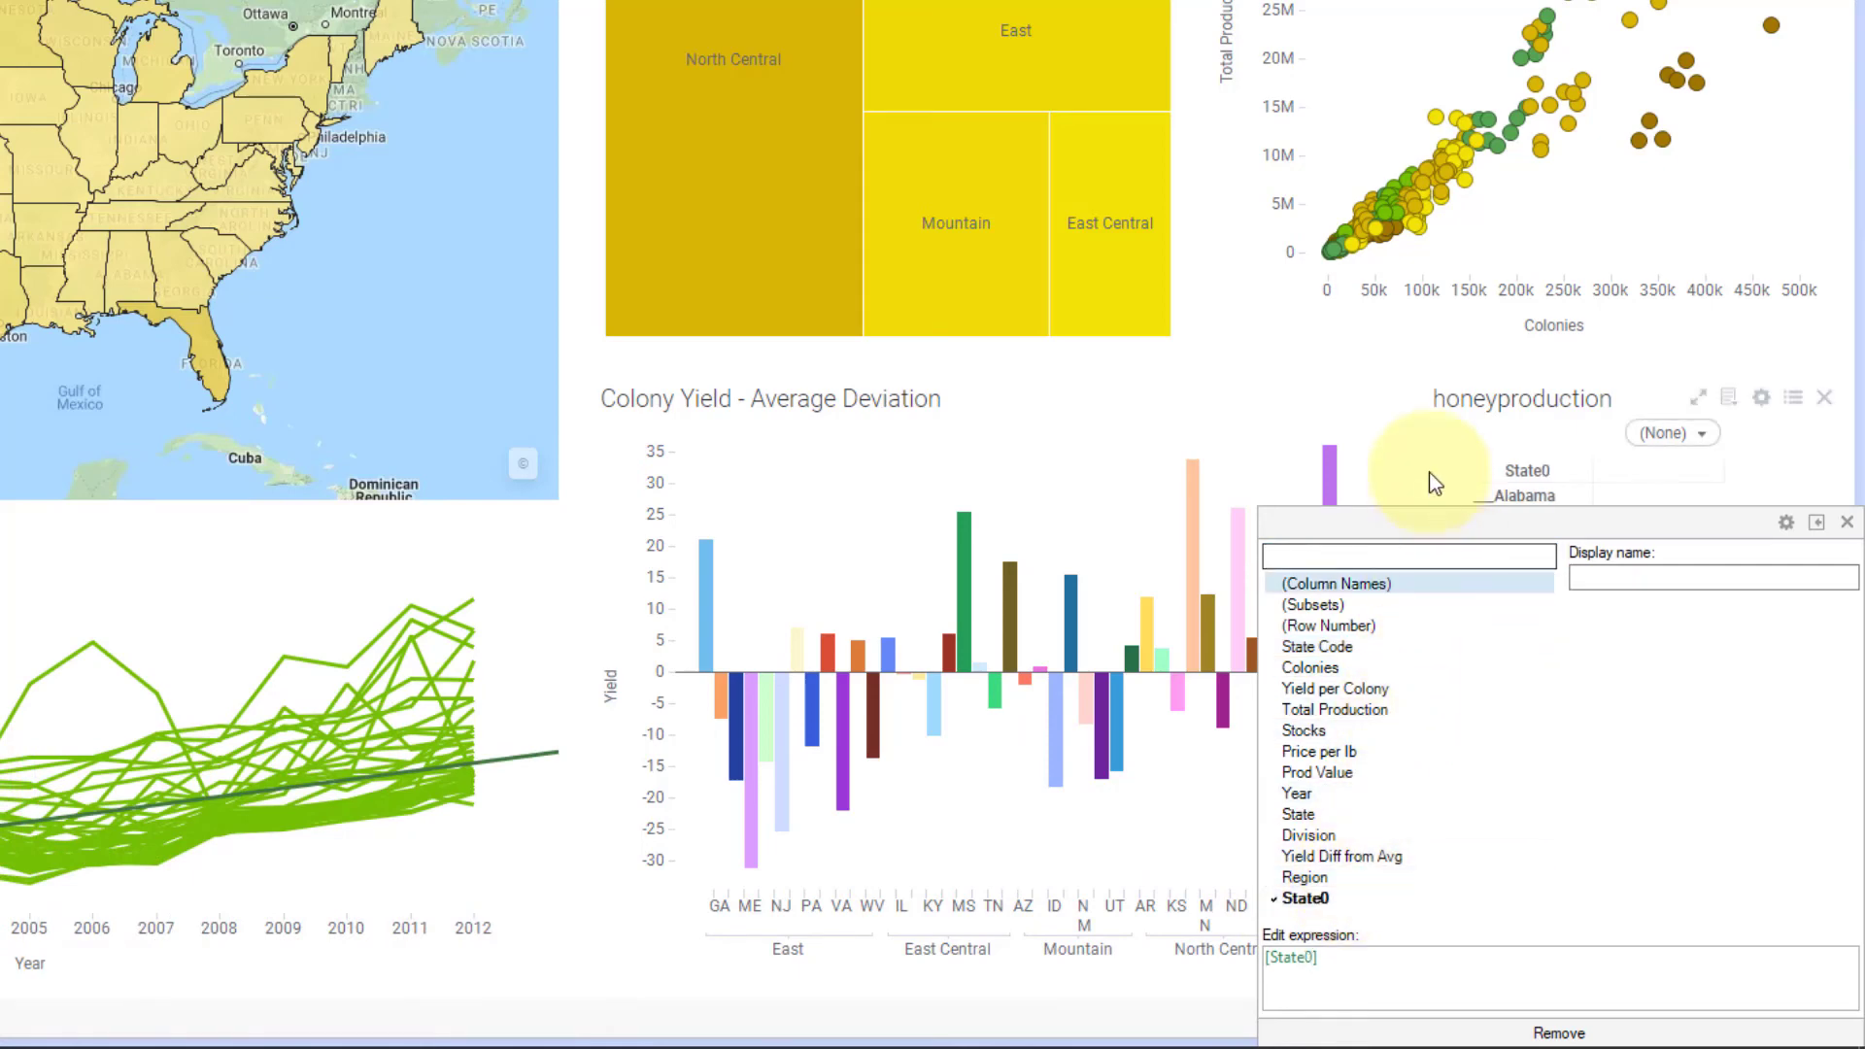
pyautogui.moveTo(1589, 485); pyautogui.dragTo(1467, 495)
# Step: Set the cell values to First(State) with display name State
pyautogui.click(1669, 963)
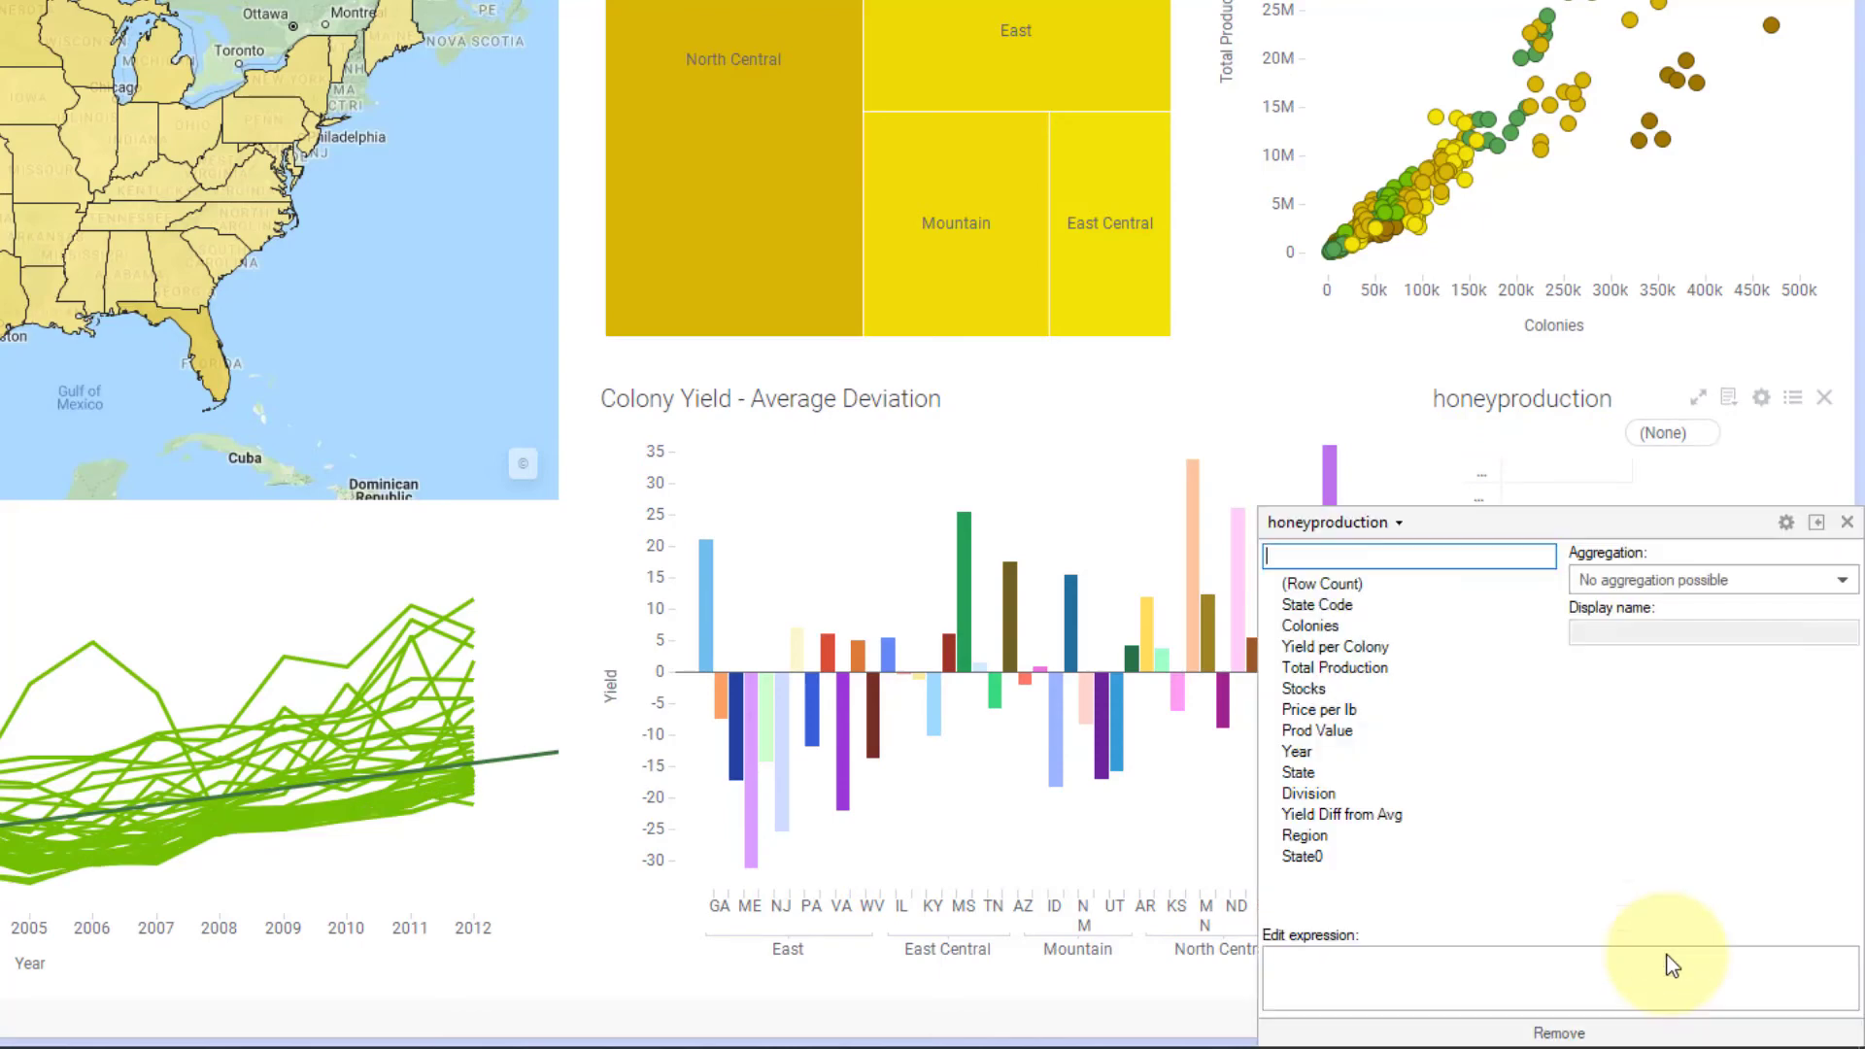
pyautogui.click(1341, 755)
pyautogui.click(1341, 775)
pyautogui.click(1638, 583)
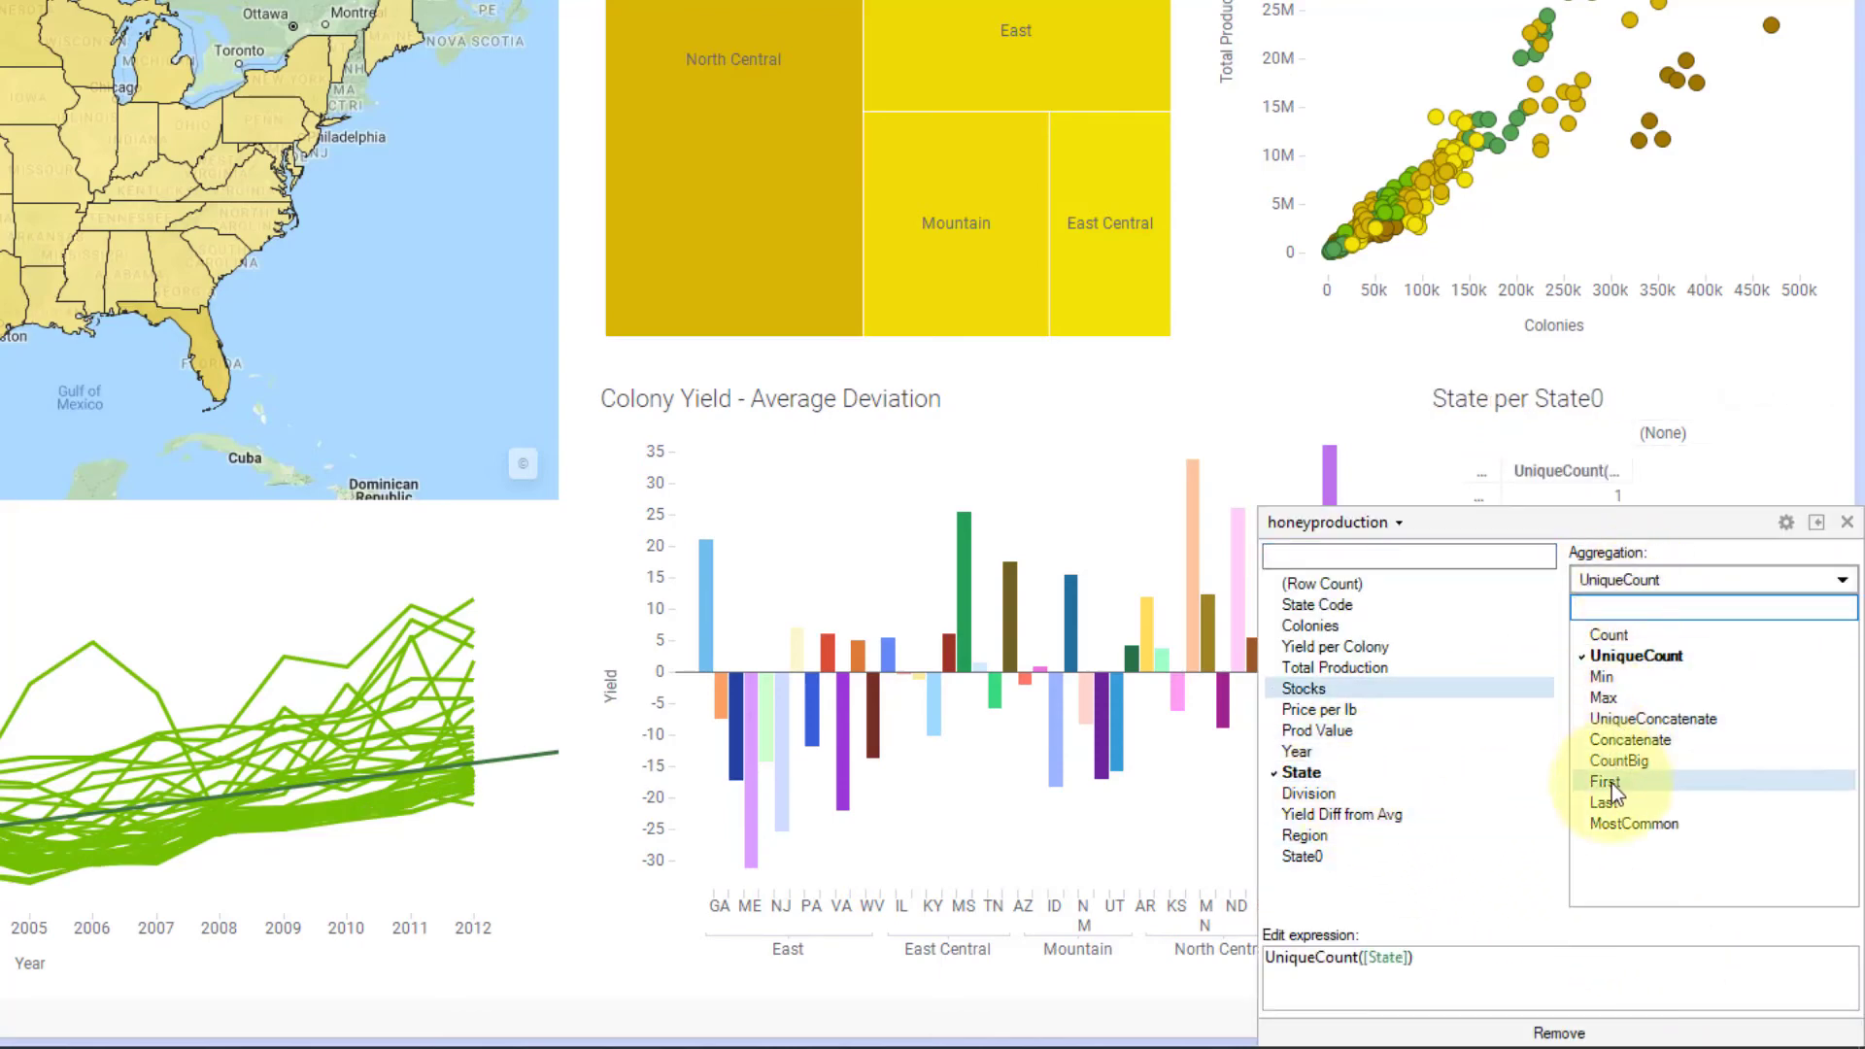
pyautogui.click(1612, 783)
pyautogui.click(1642, 629)
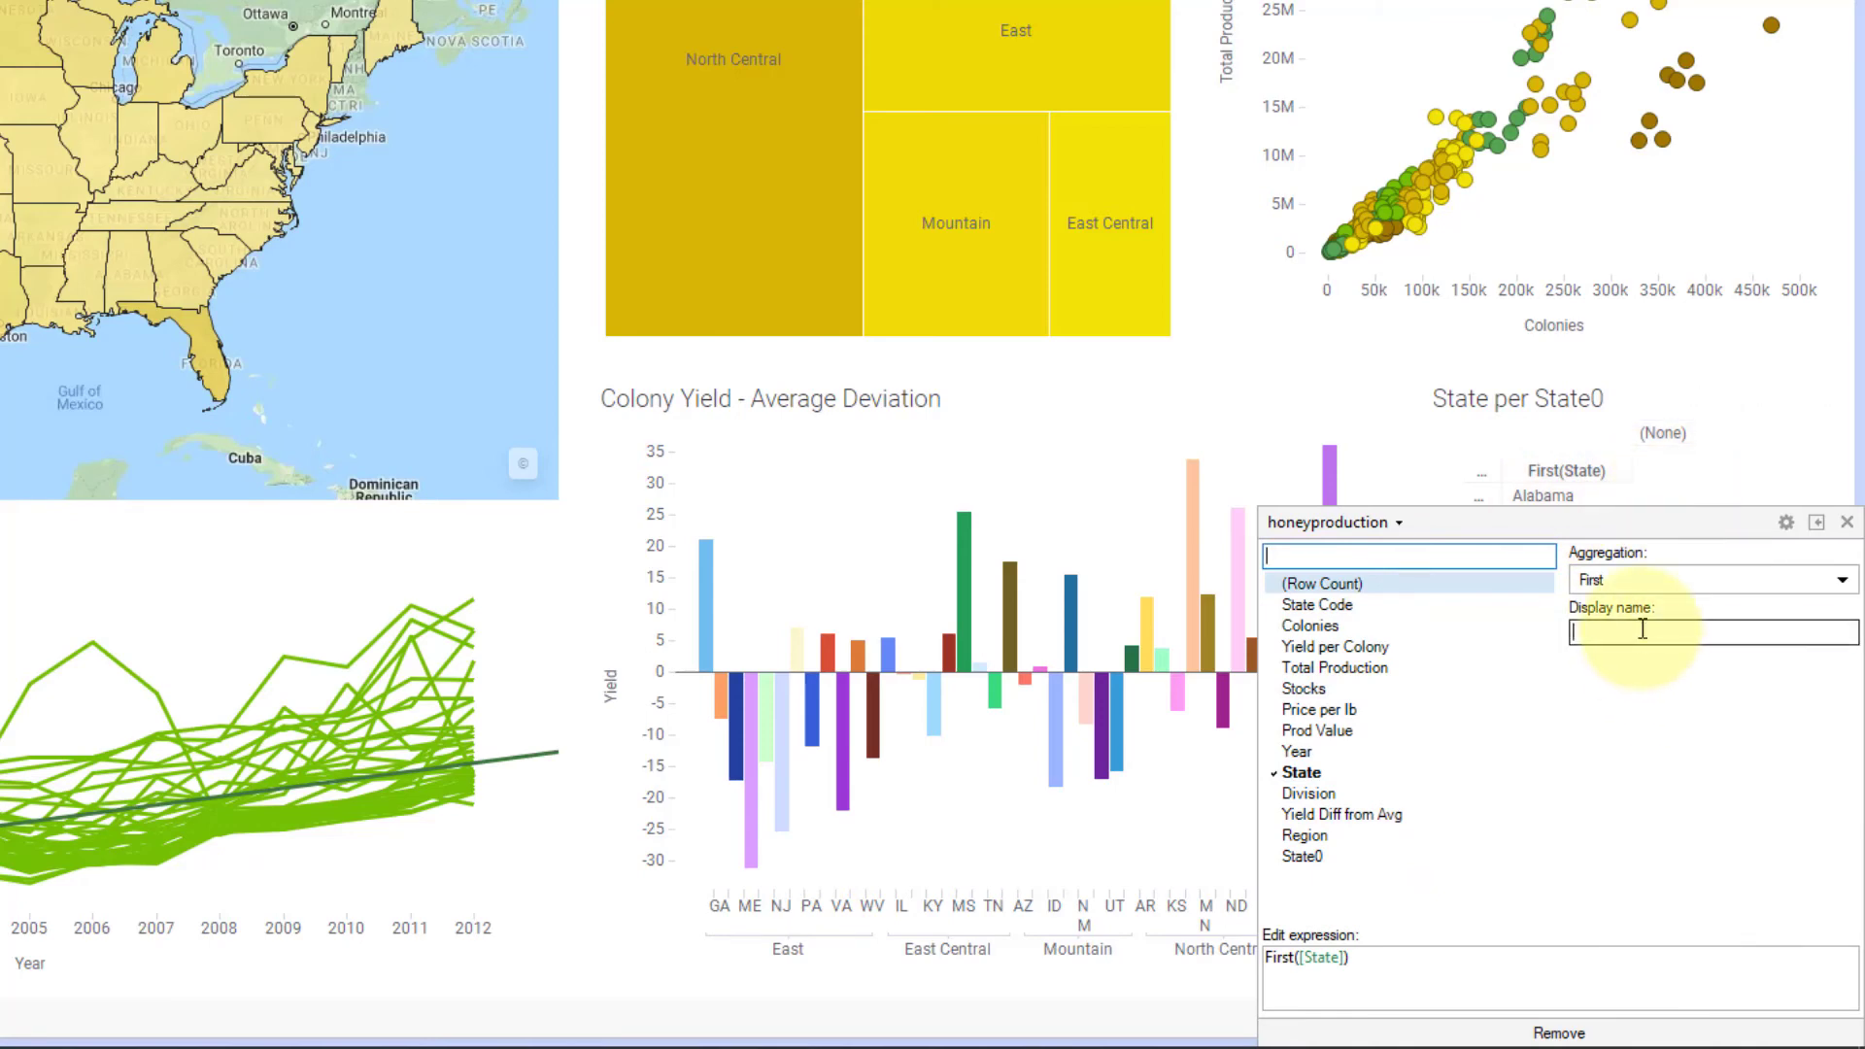
pyautogui.write('State')
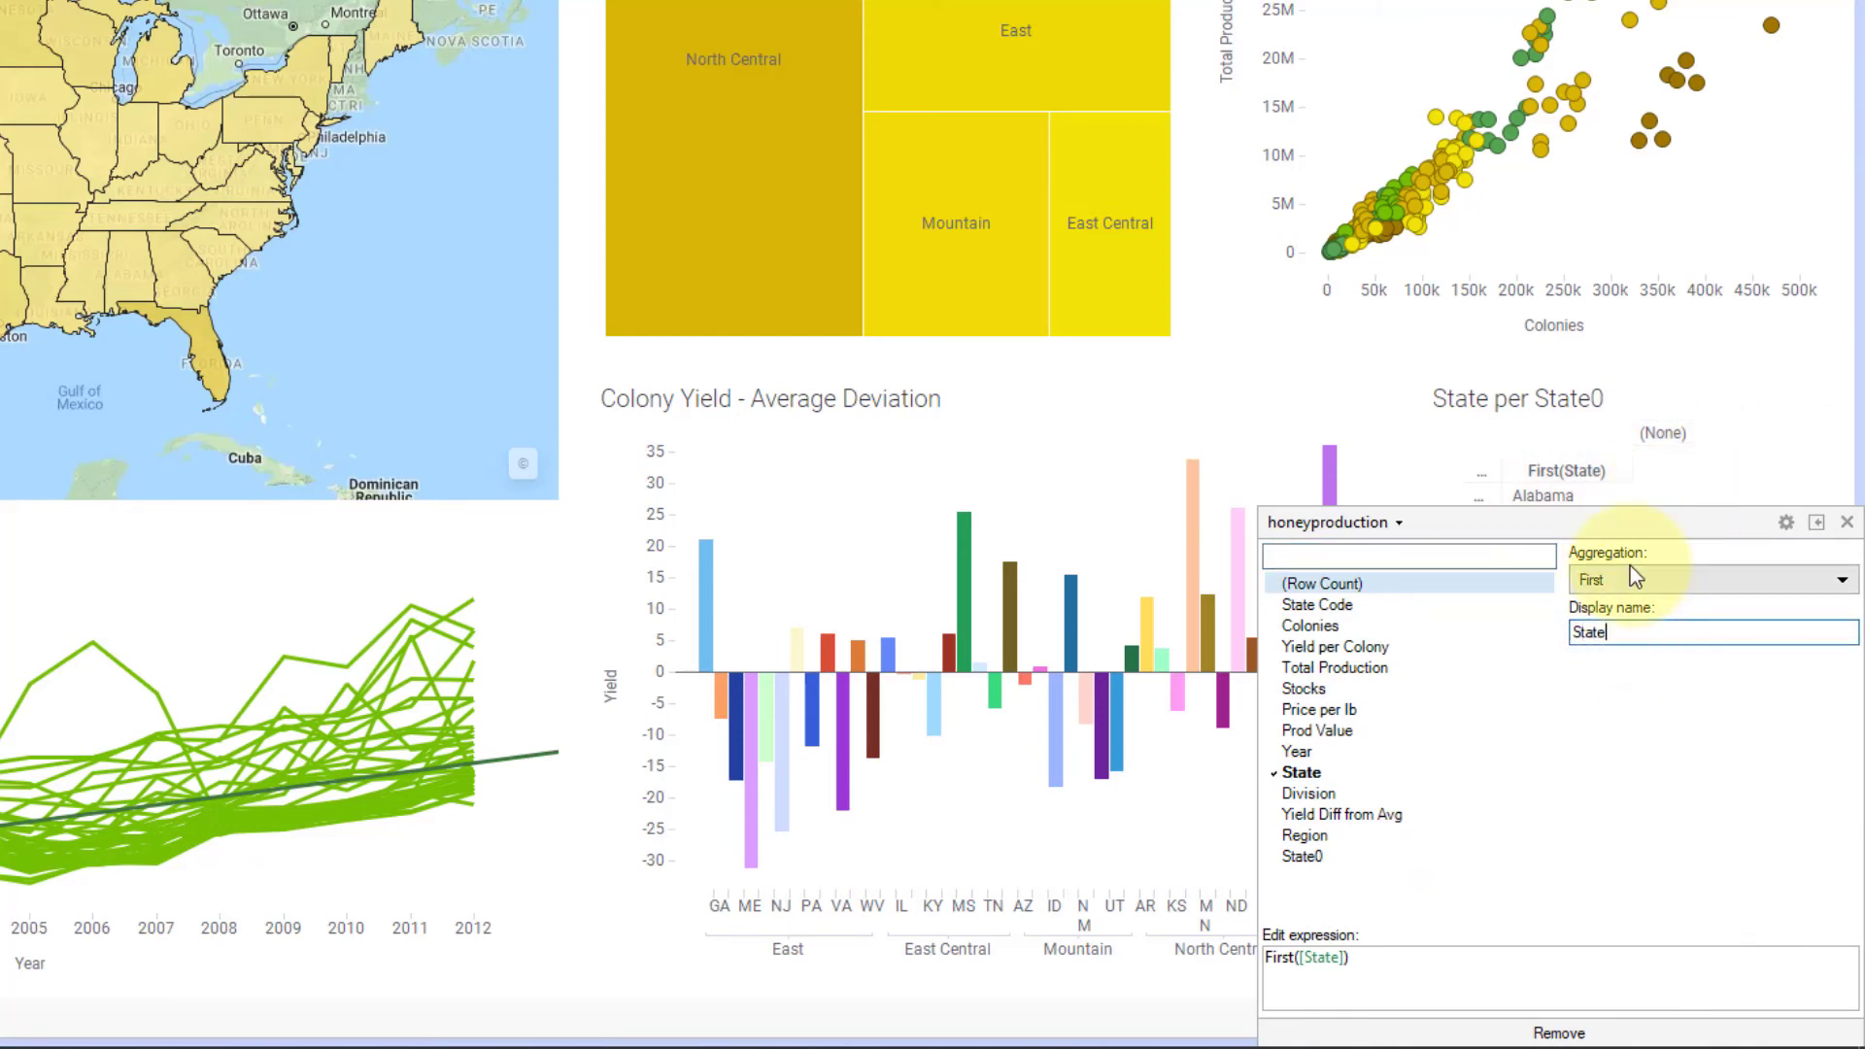
pyautogui.click(1758, 493)
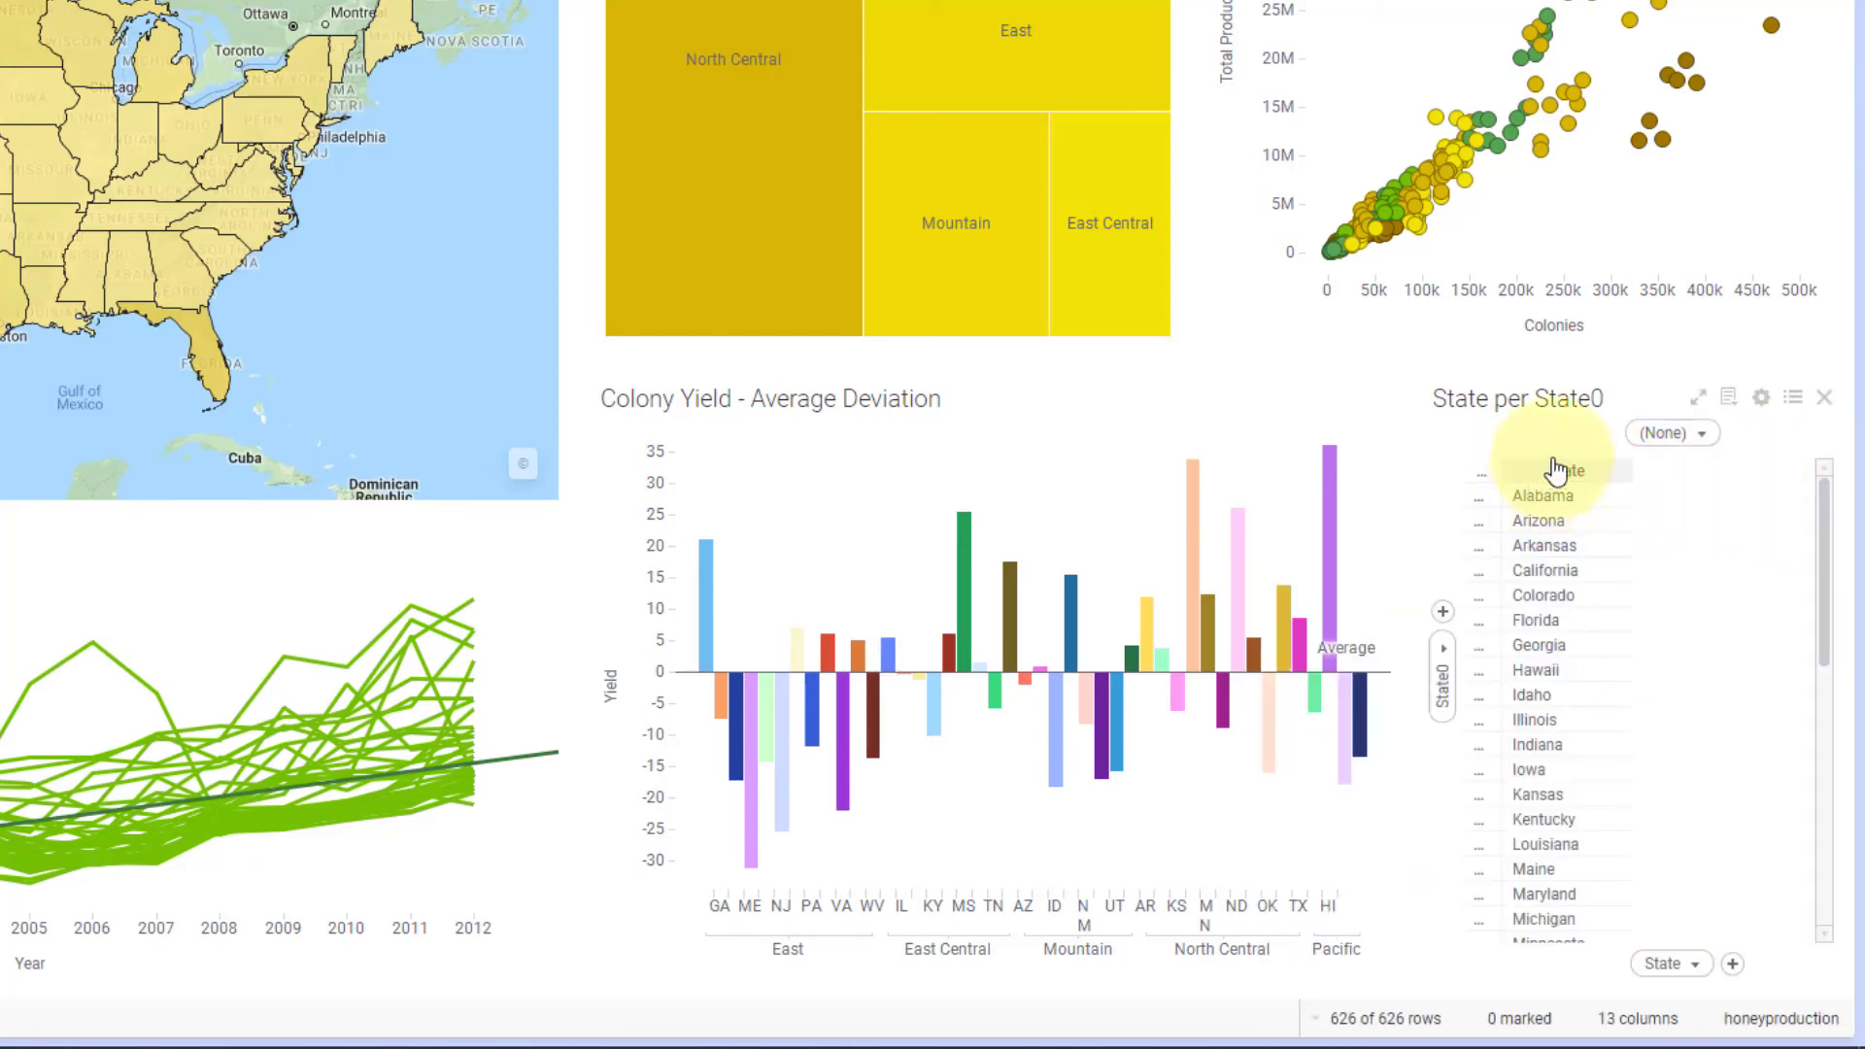
pyautogui.scroll(-5, 1551, 789)
pyautogui.scroll(5, 1547, 800)
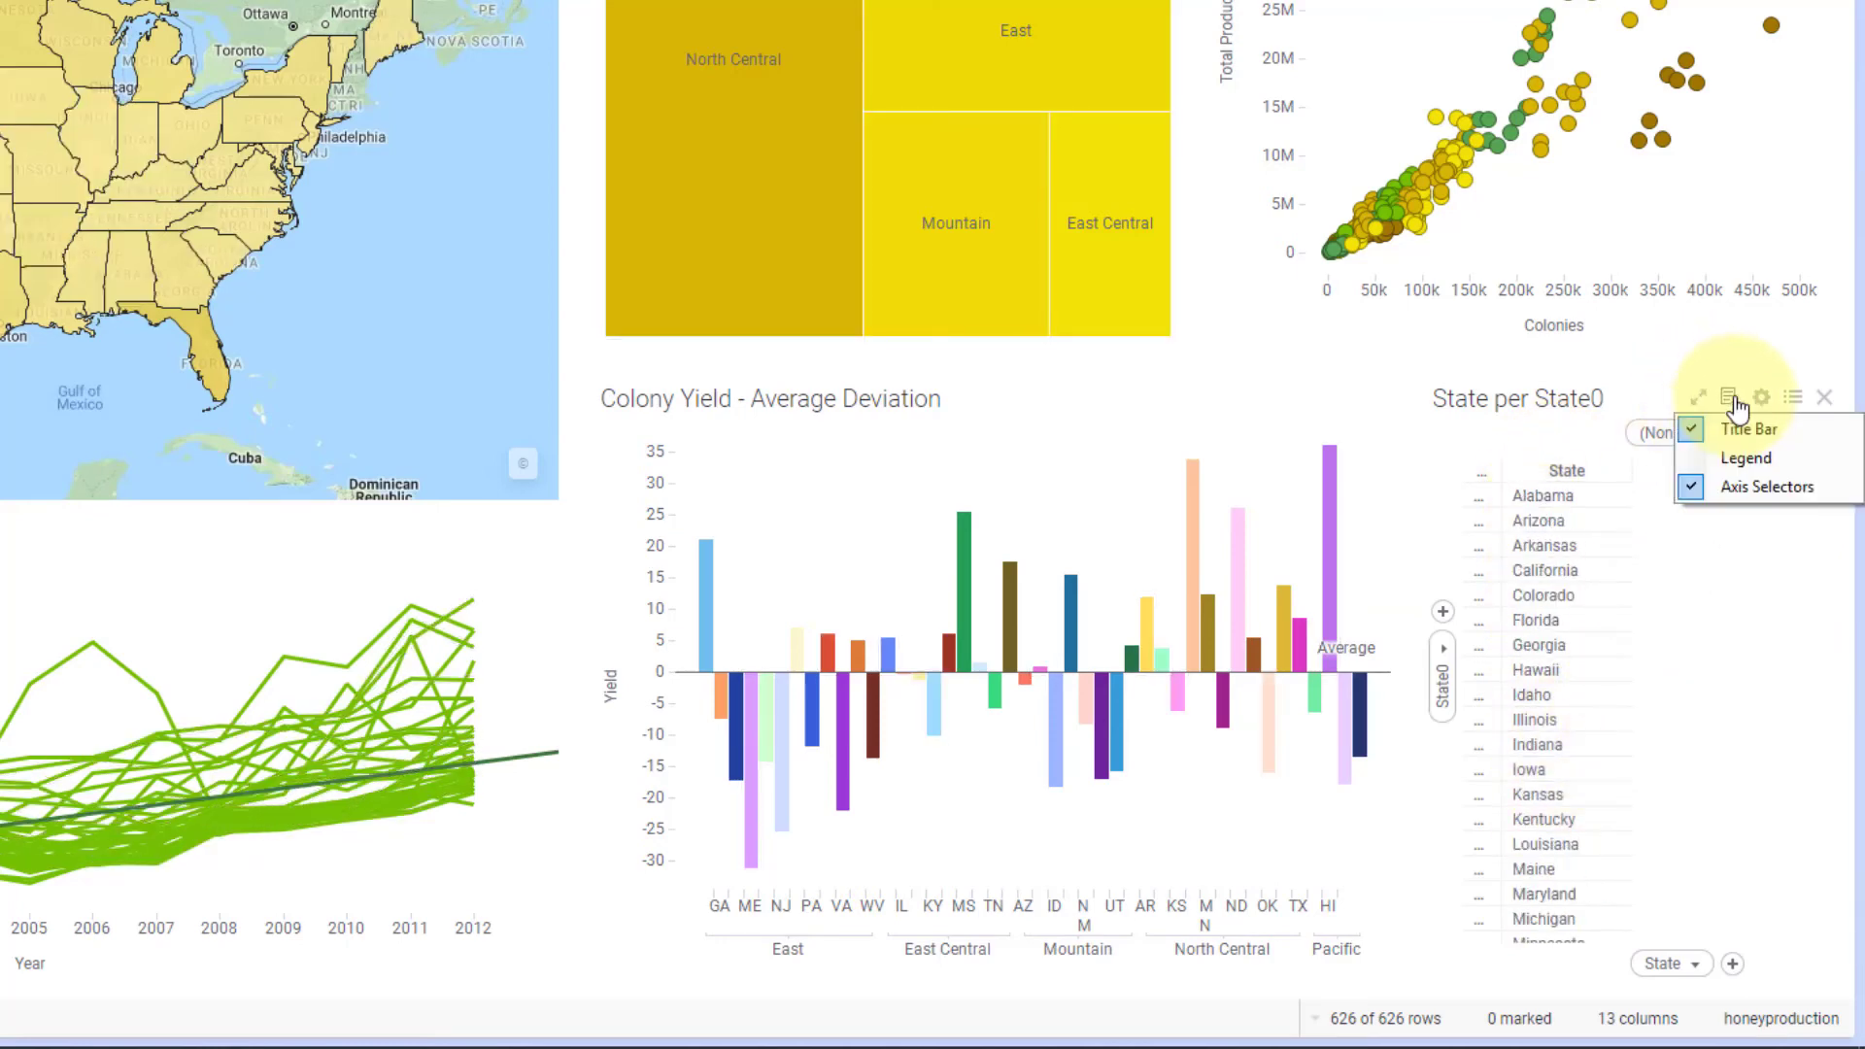
# Step: Hide axis selectors and add a State colour grouping using Unique values mode
pyautogui.click(1729, 488)
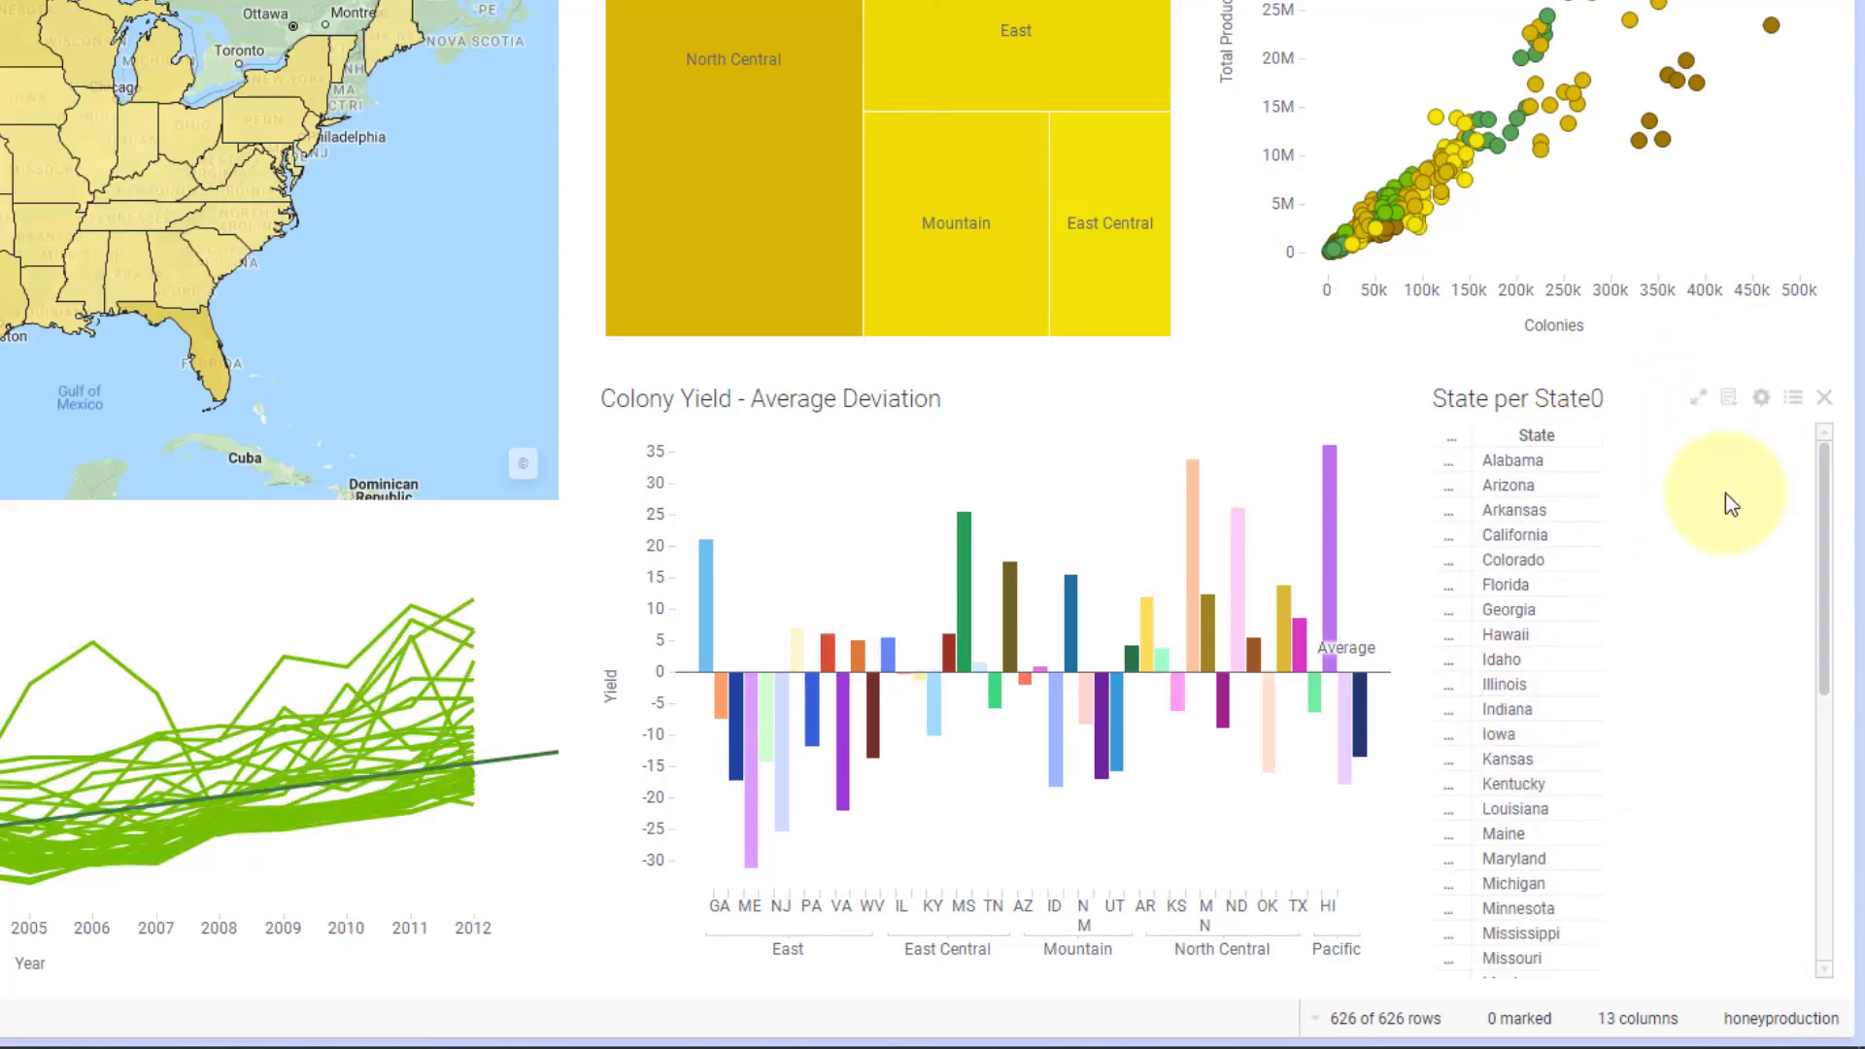
pyautogui.click(1762, 399)
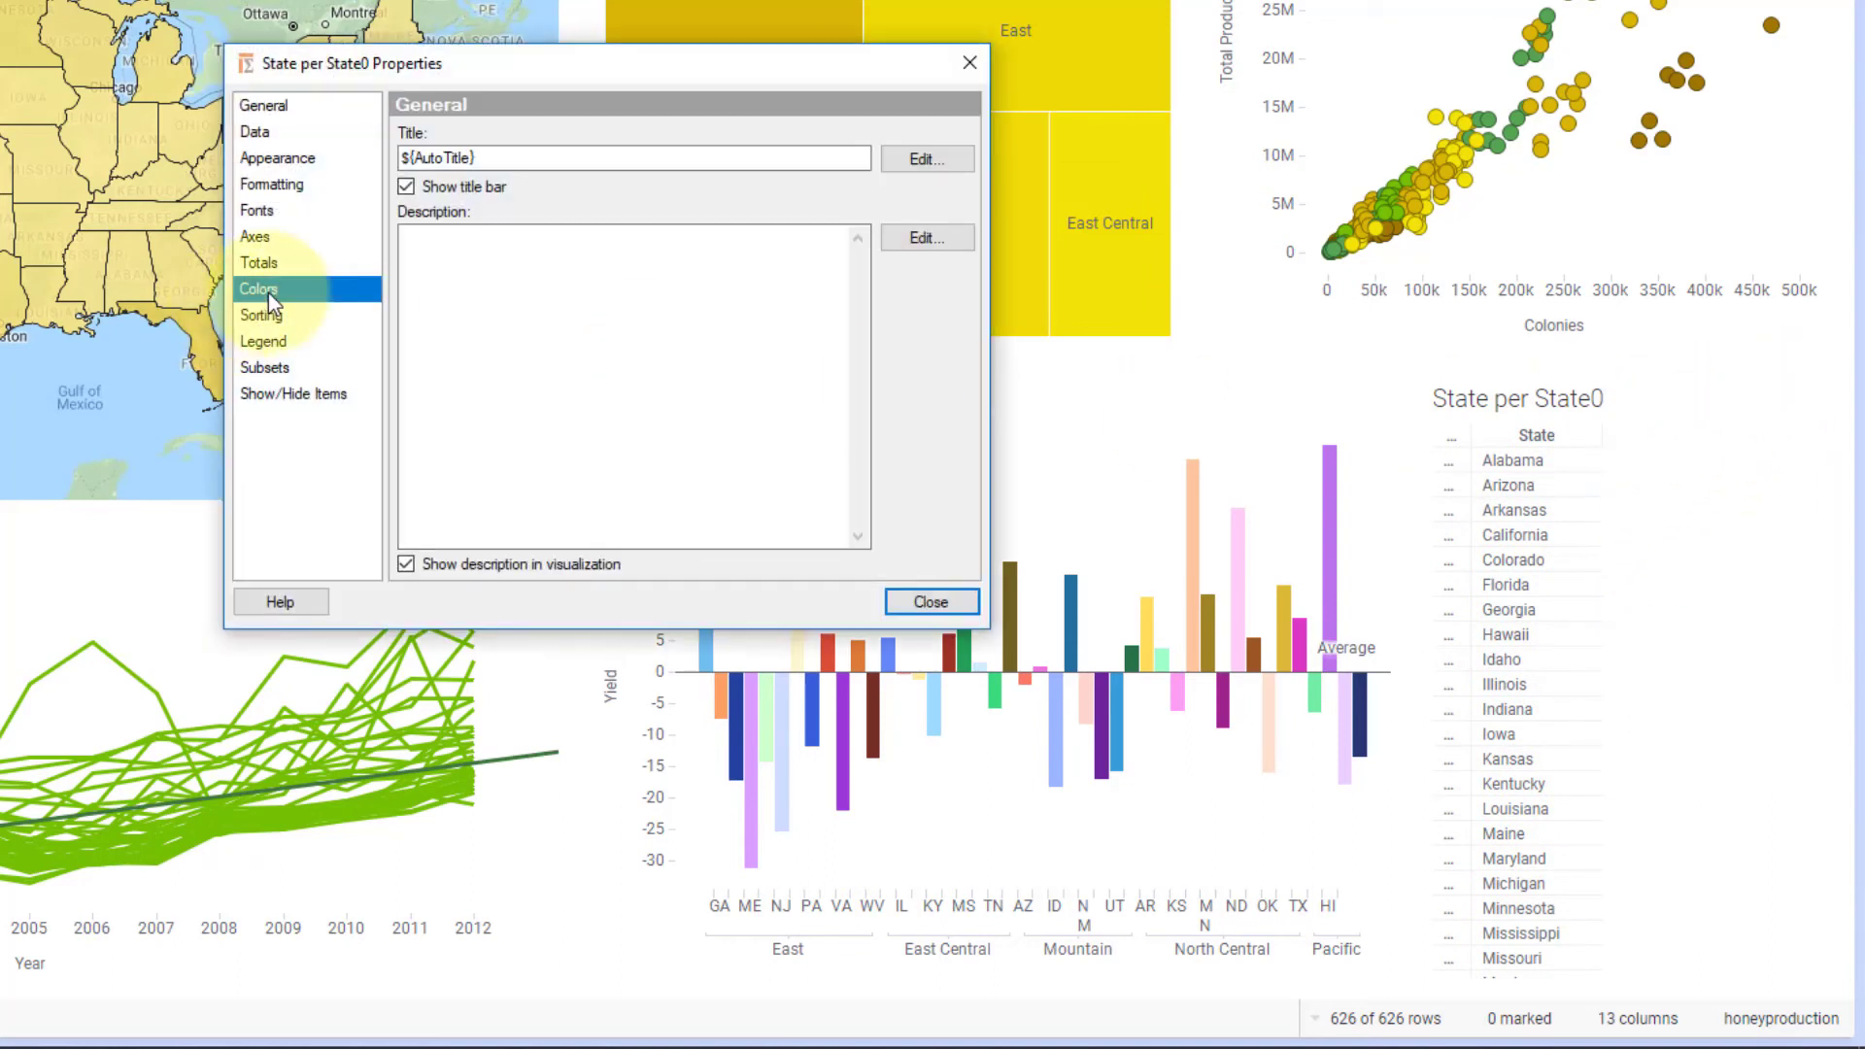
pyautogui.click(886, 197)
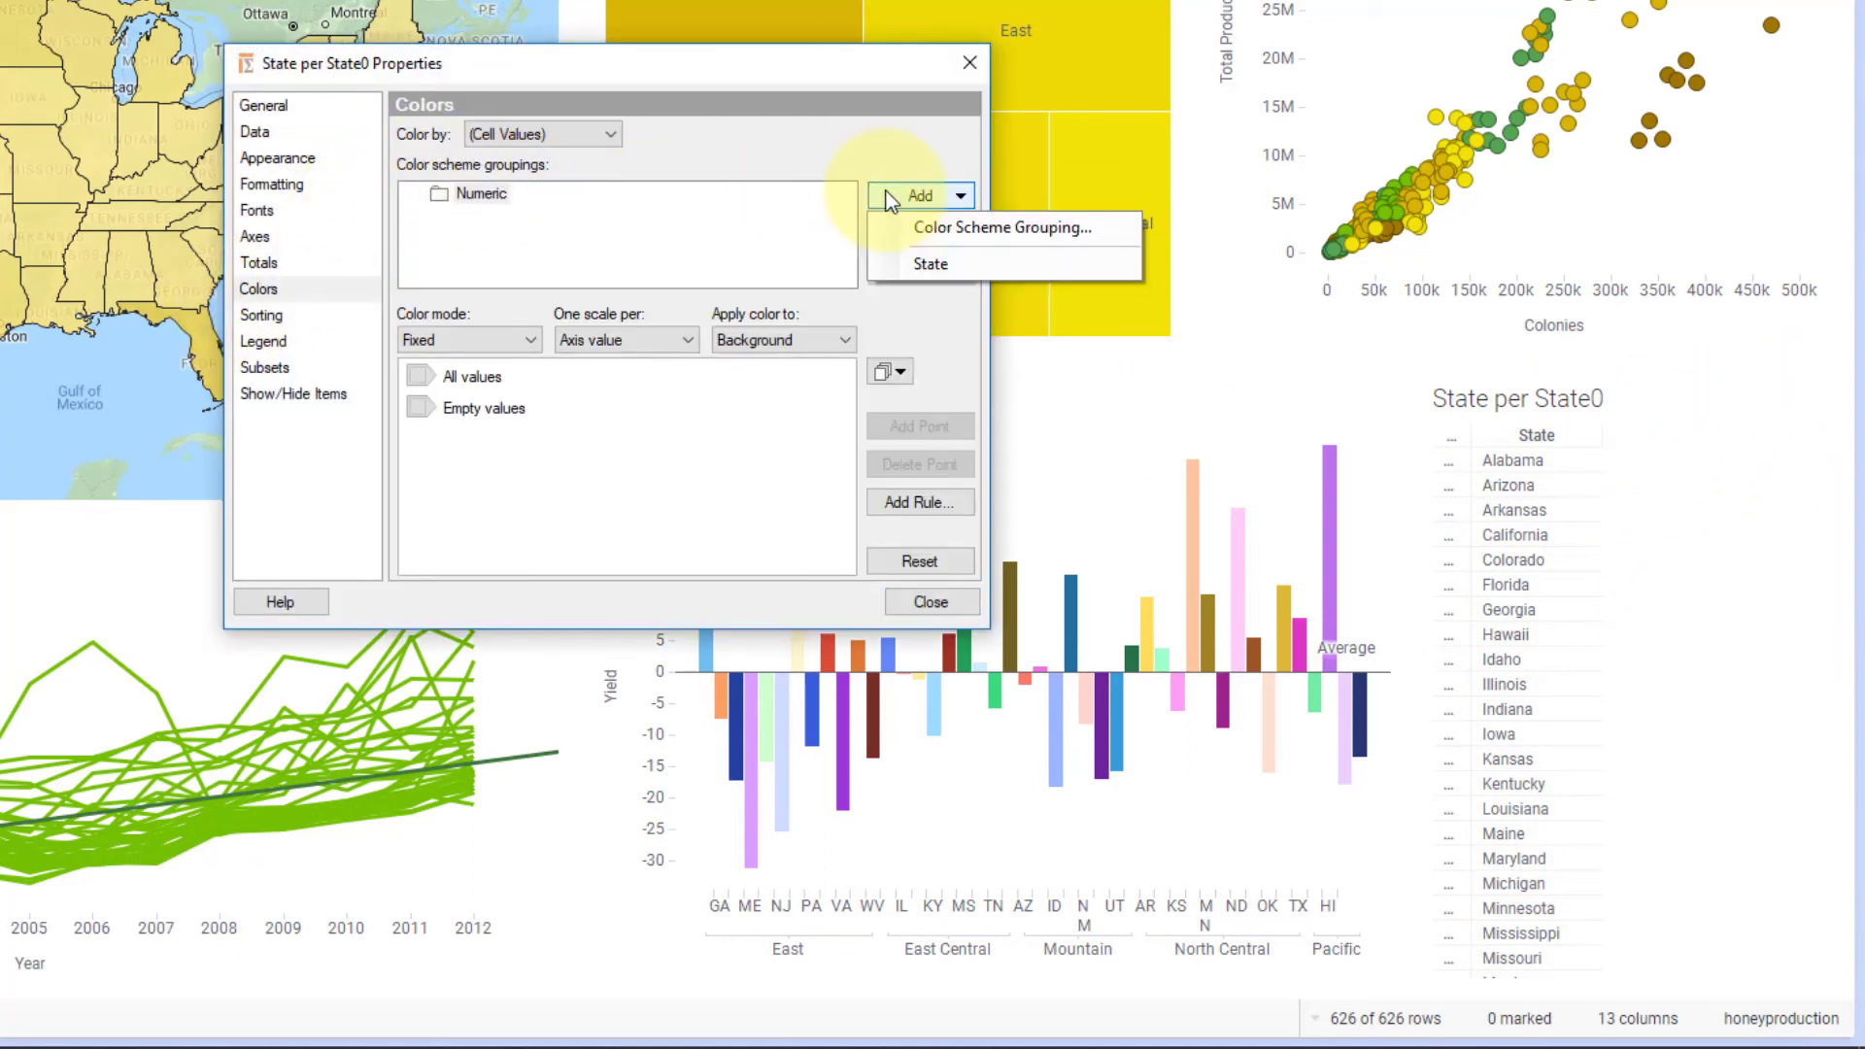
pyautogui.click(876, 226)
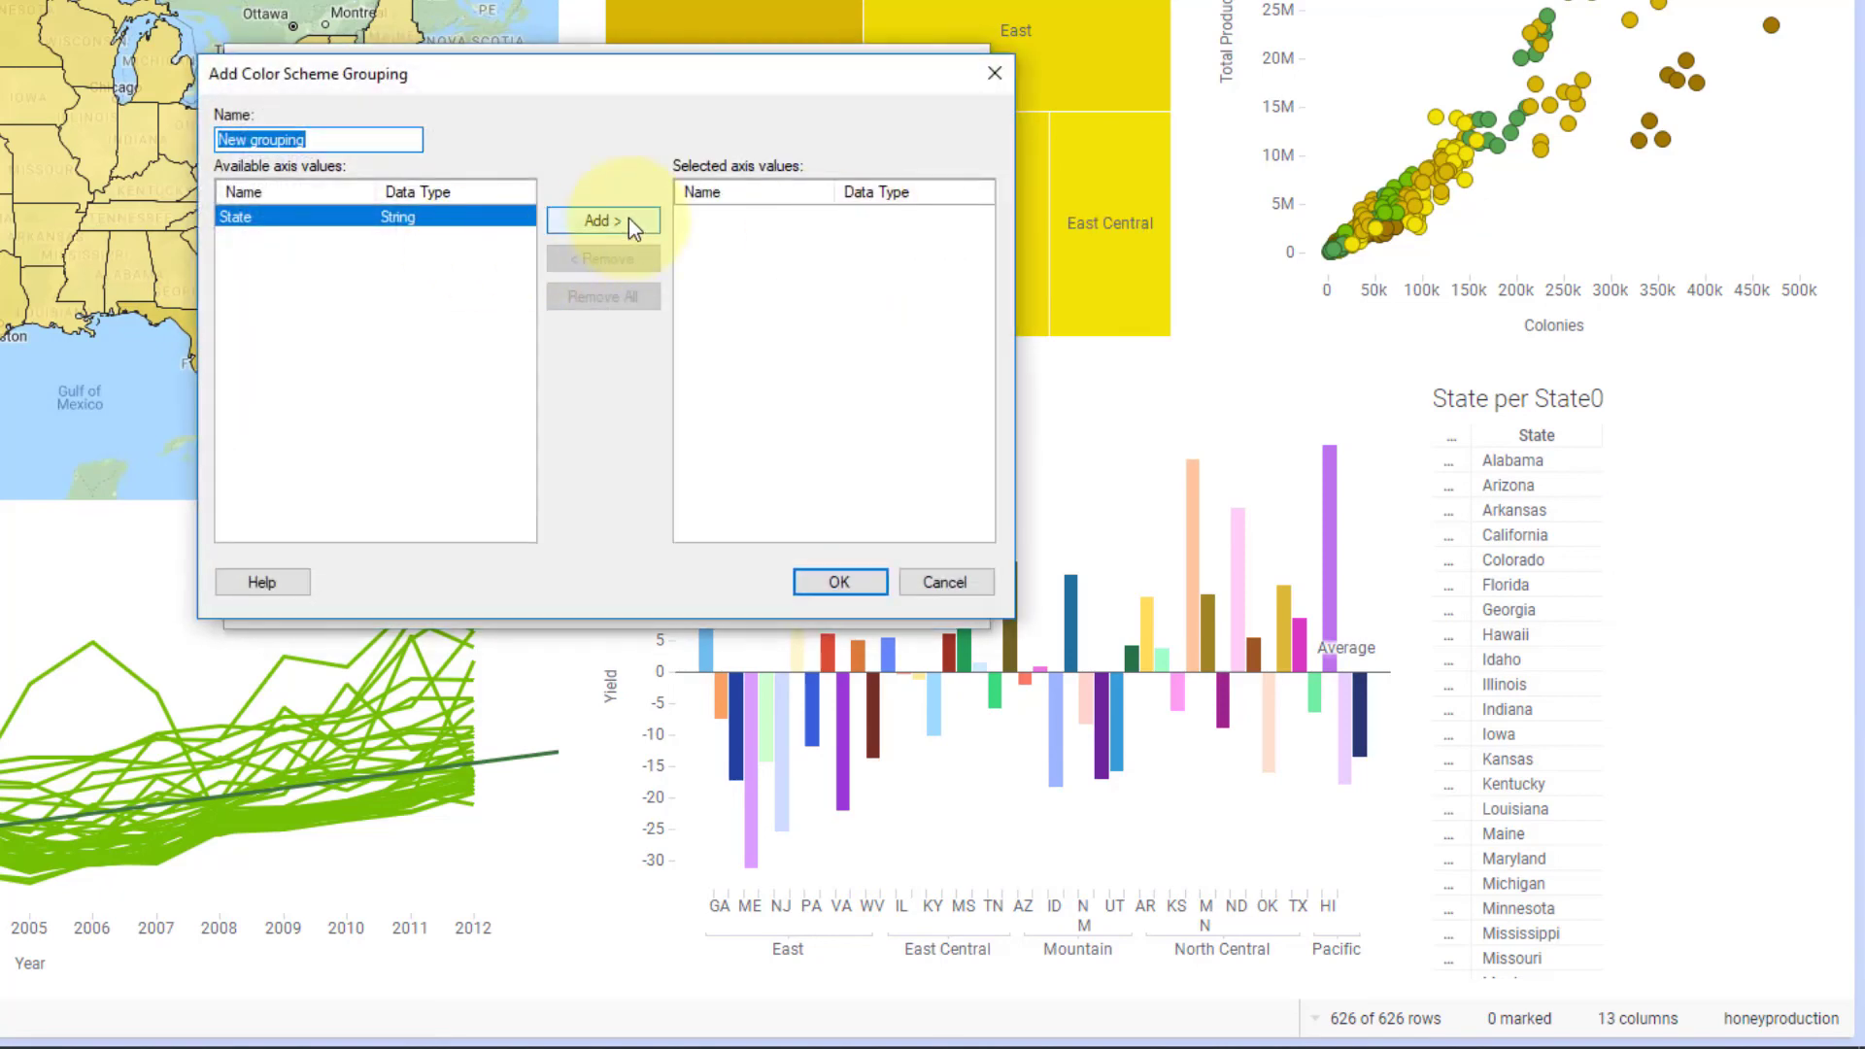
pyautogui.click(627, 221)
pyautogui.click(837, 583)
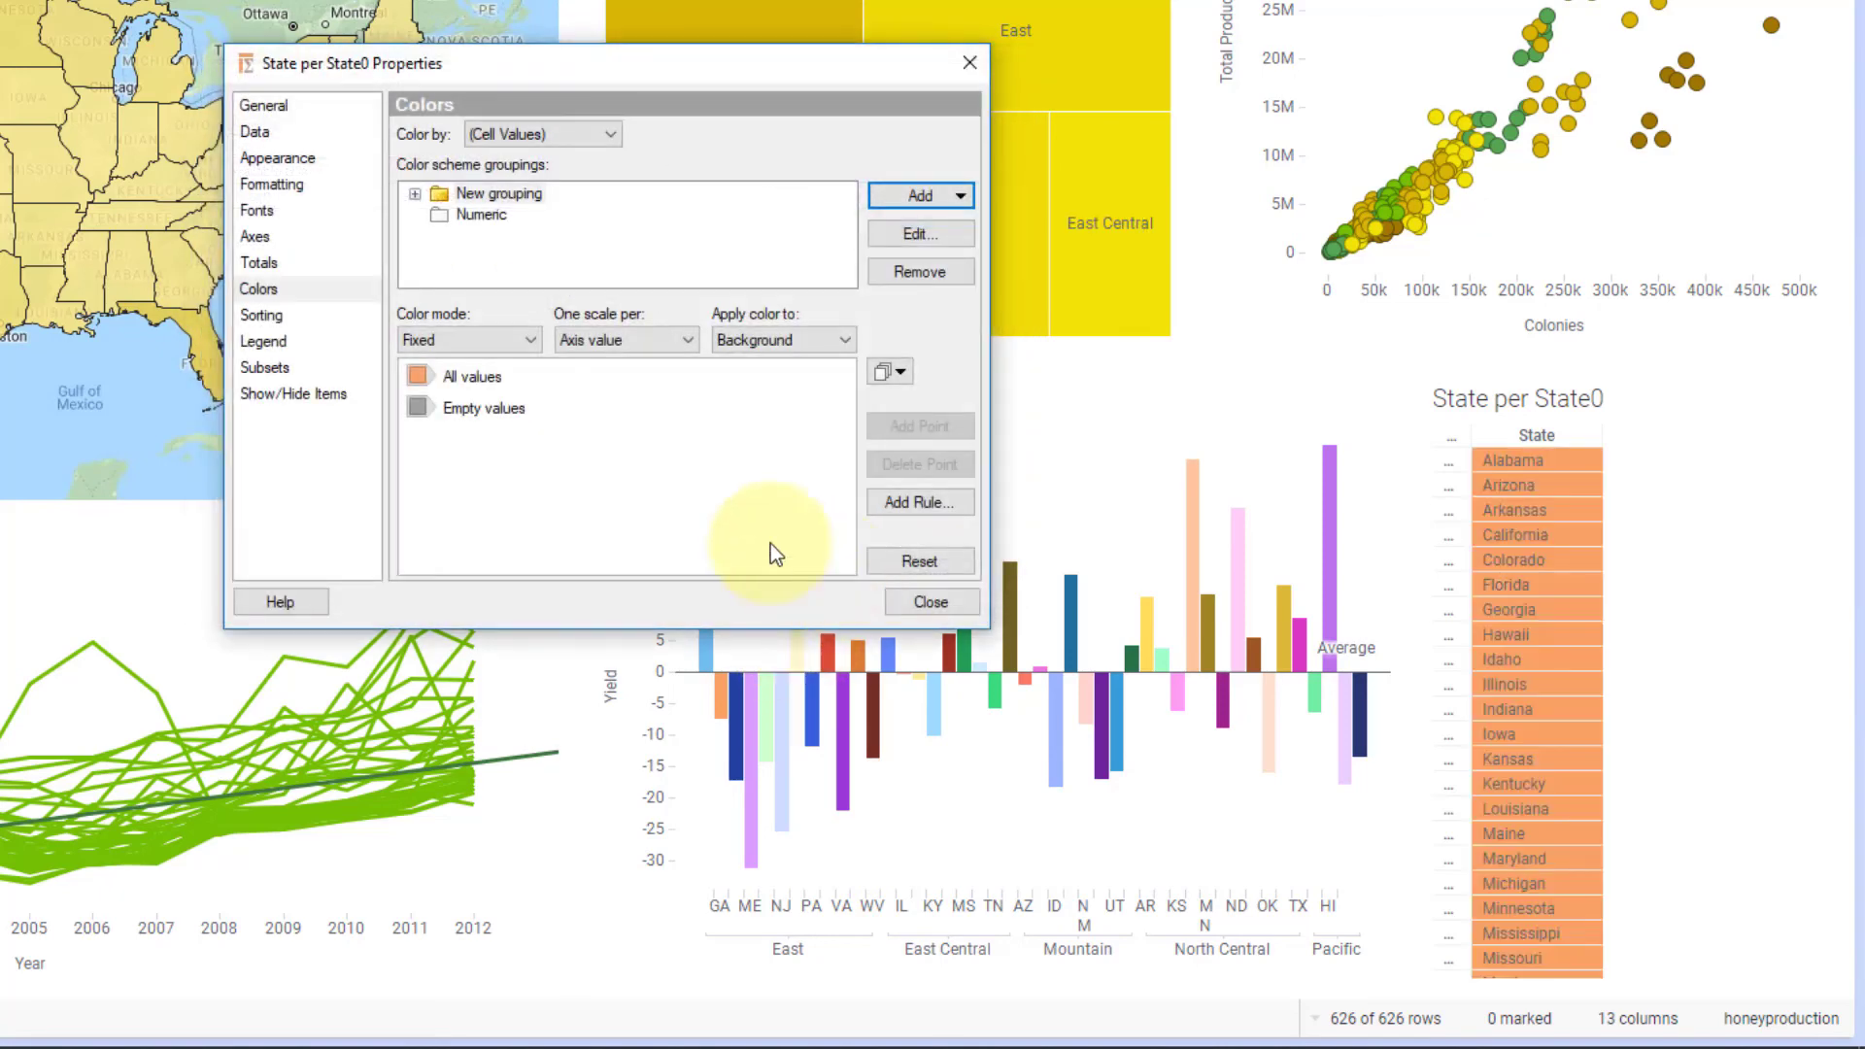
pyautogui.click(523, 341)
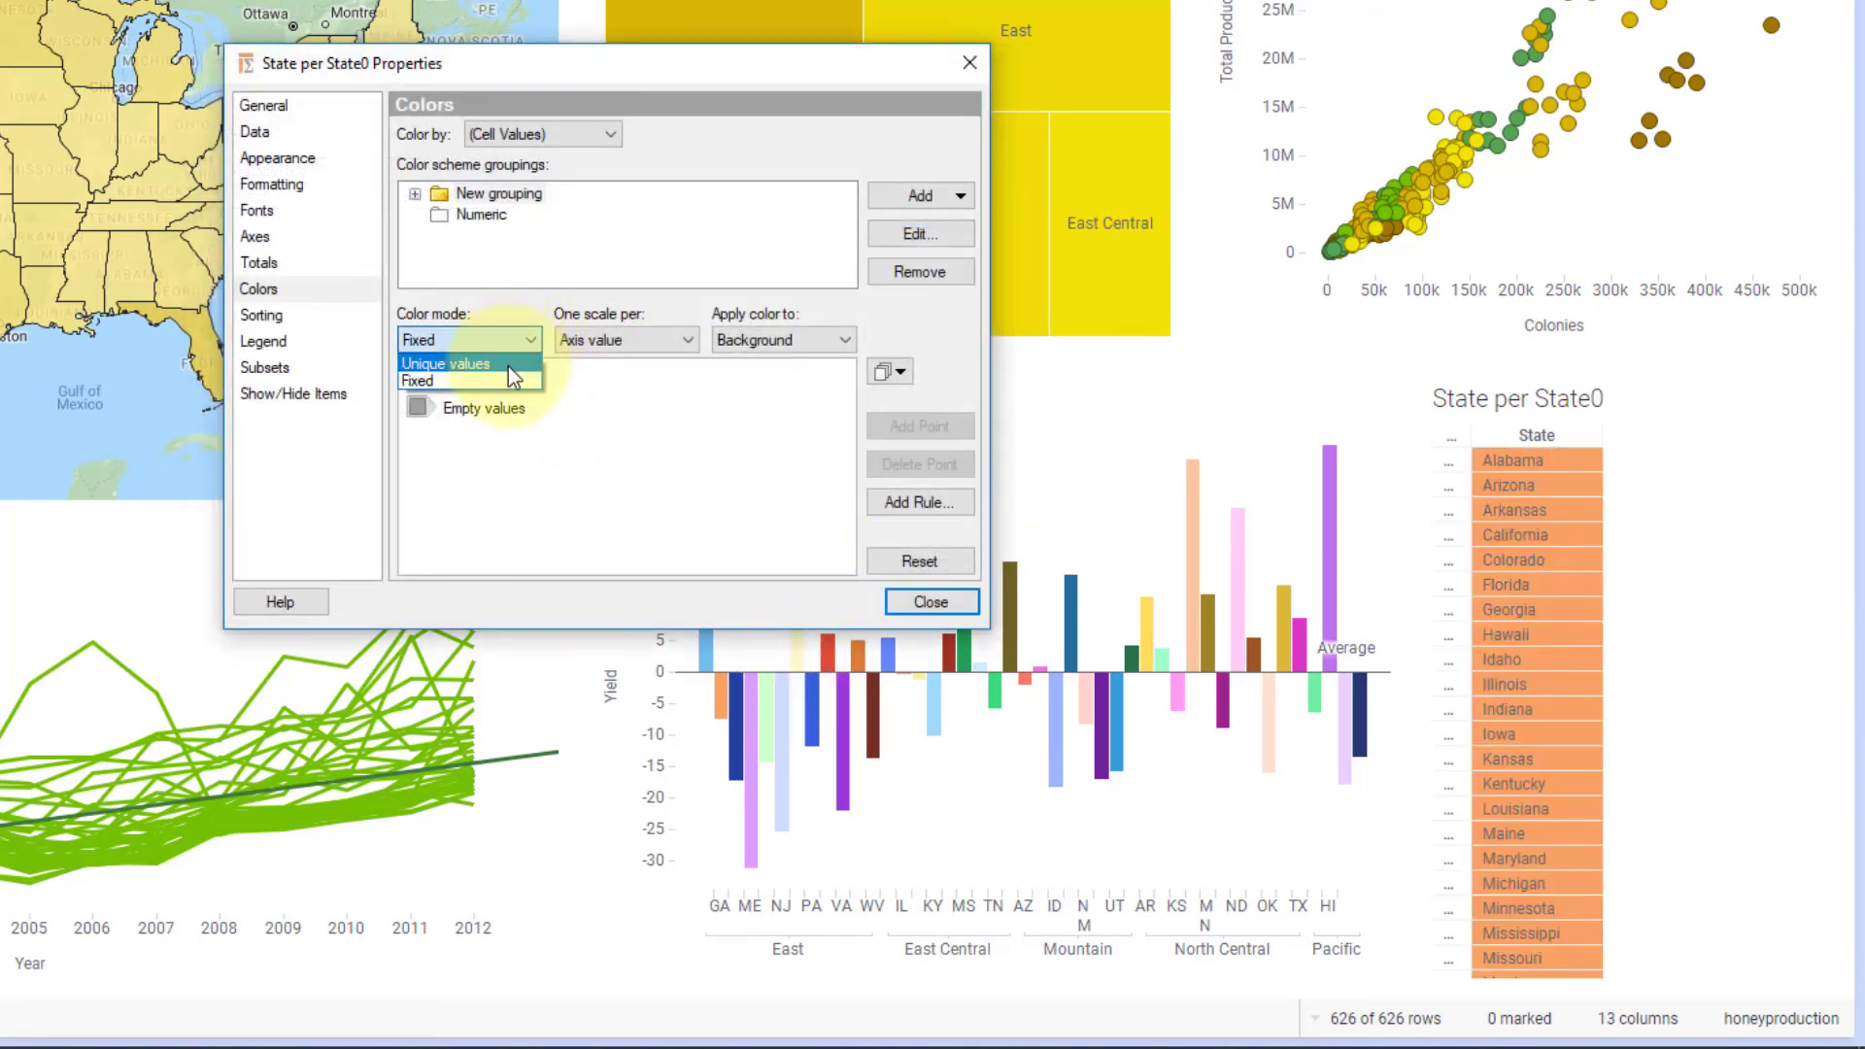
pyautogui.click(509, 365)
# Step: Apply the Colony Yield - Average Deviation colours, matched to each state value
pyautogui.click(889, 372)
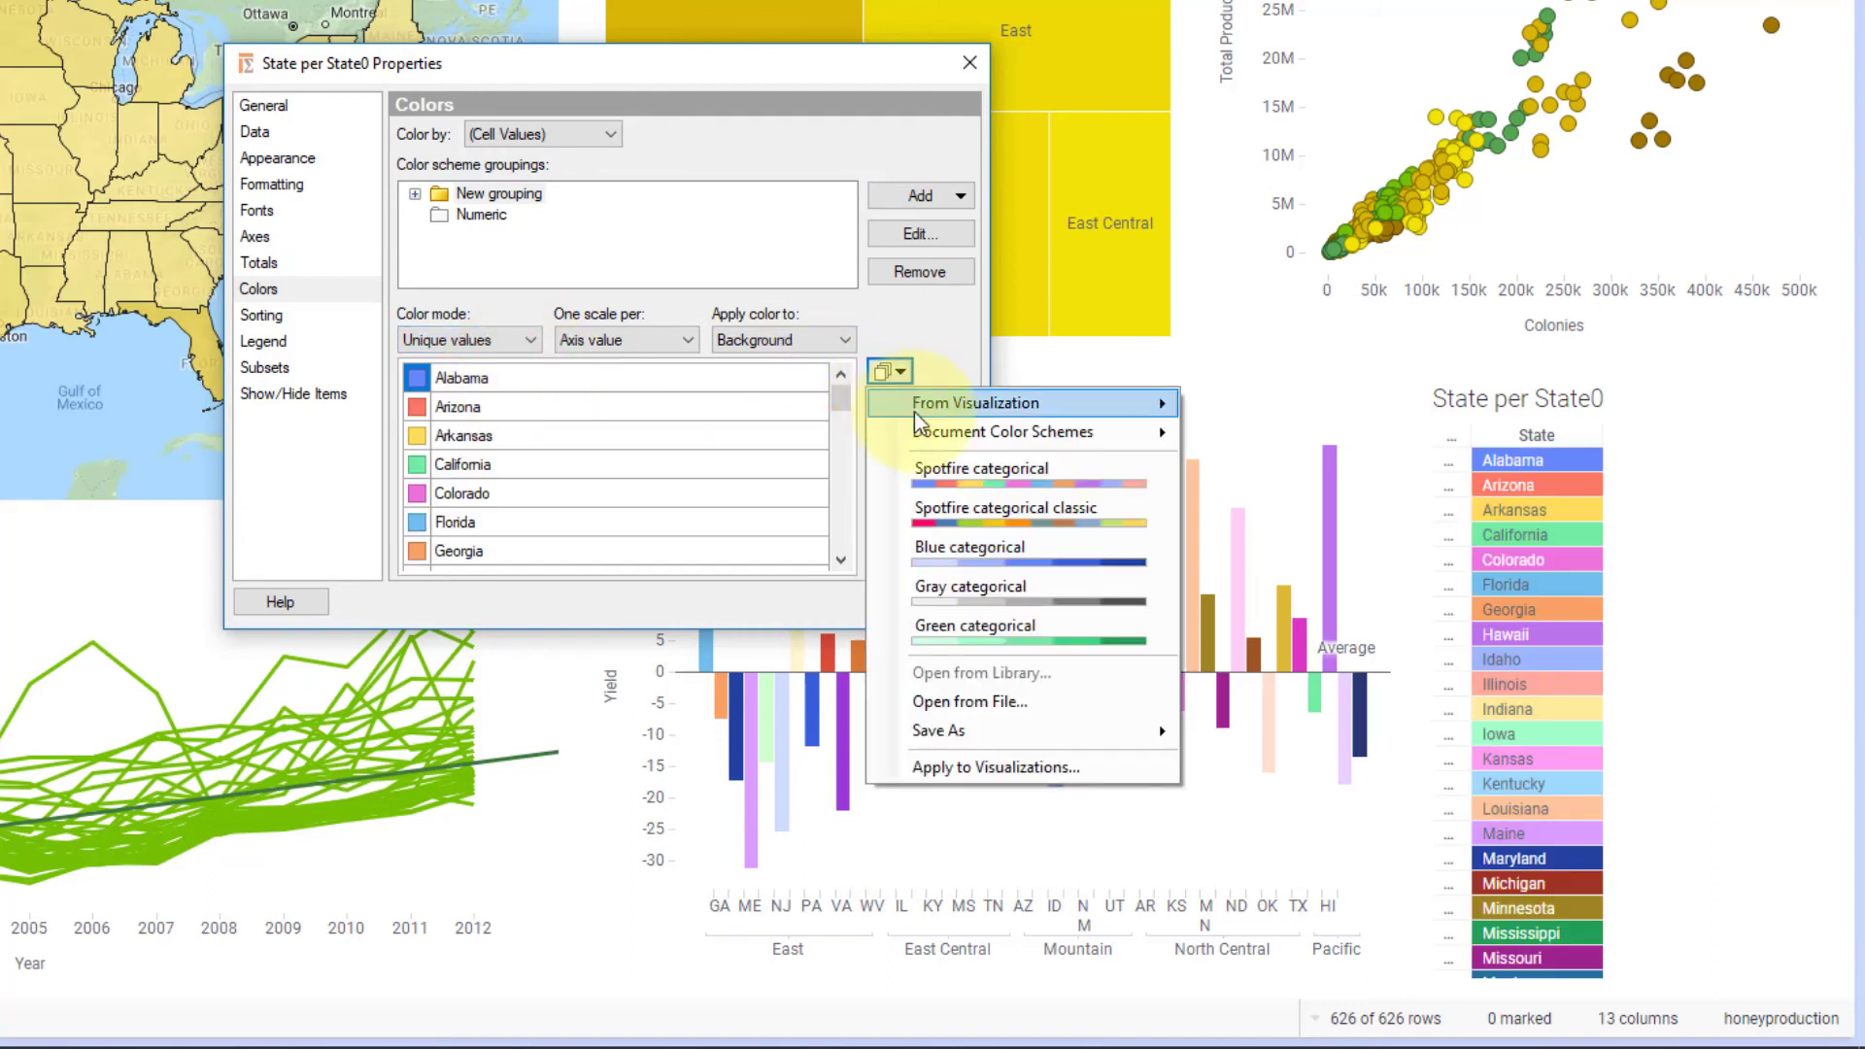
pyautogui.moveTo(928, 431)
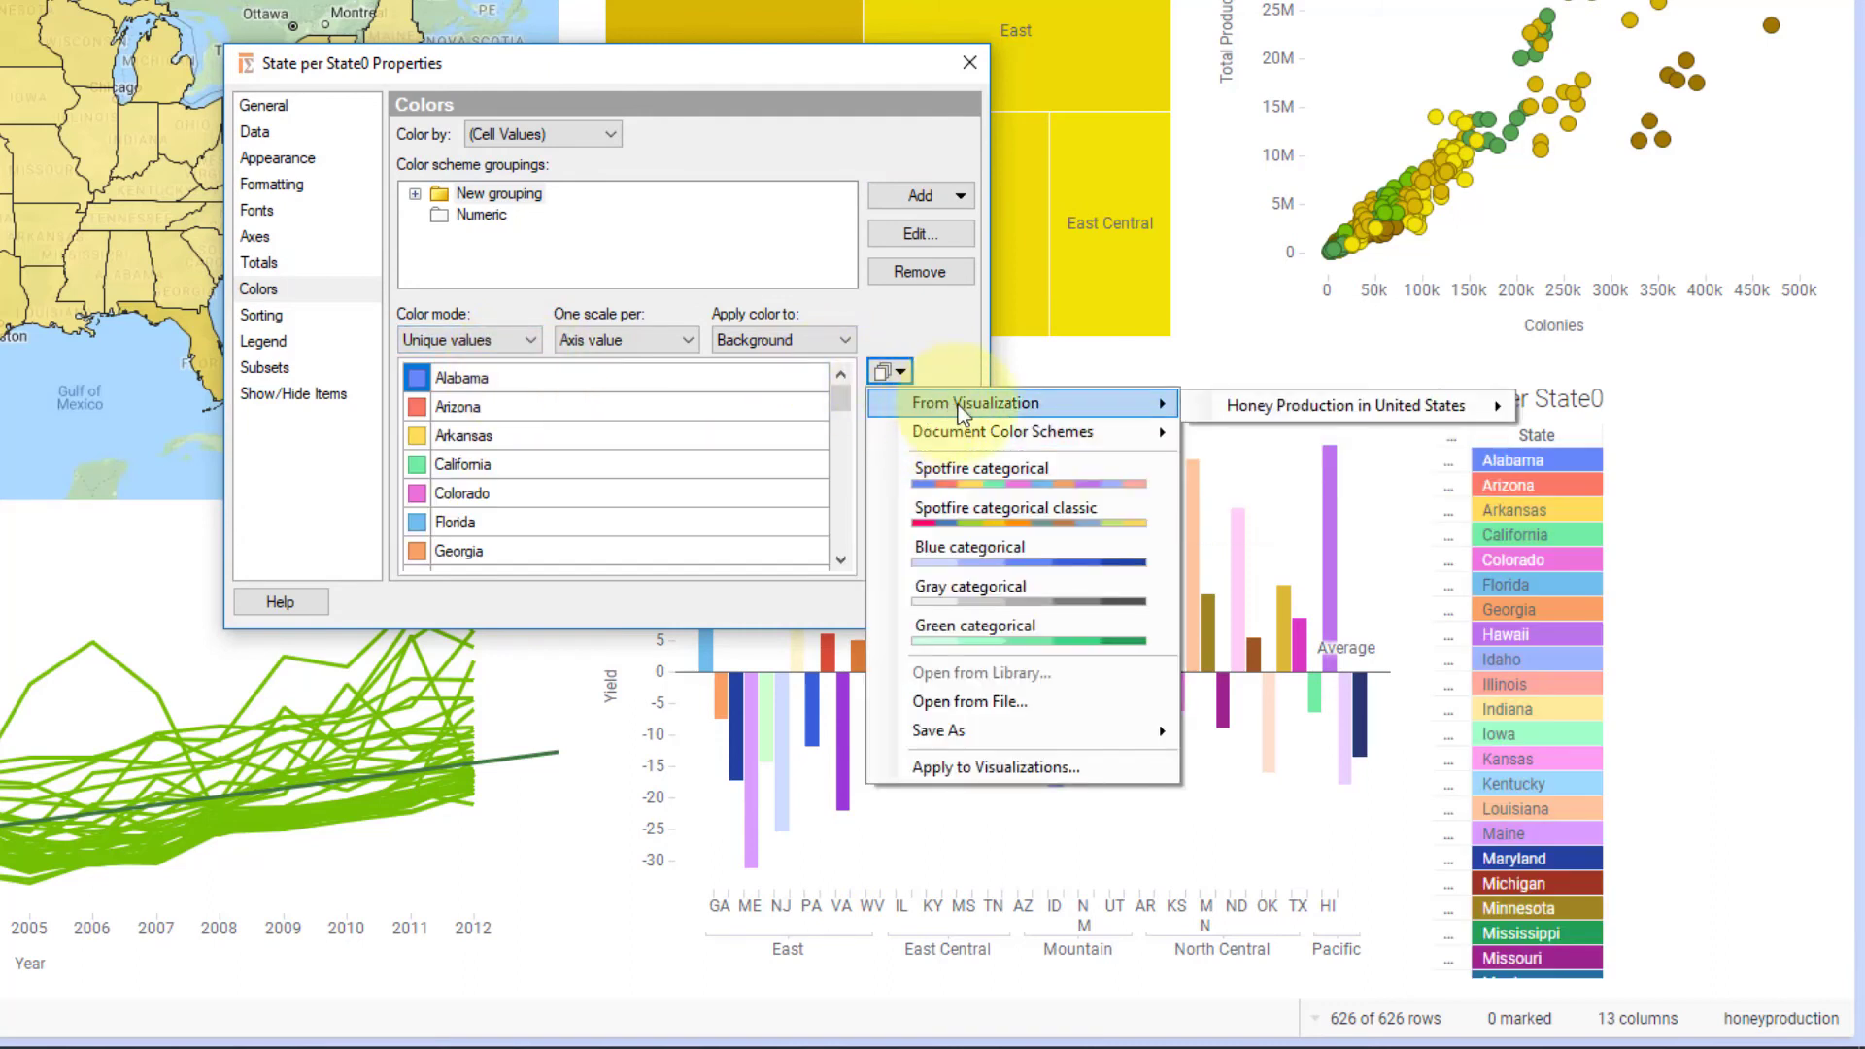
pyautogui.moveTo(1267, 404)
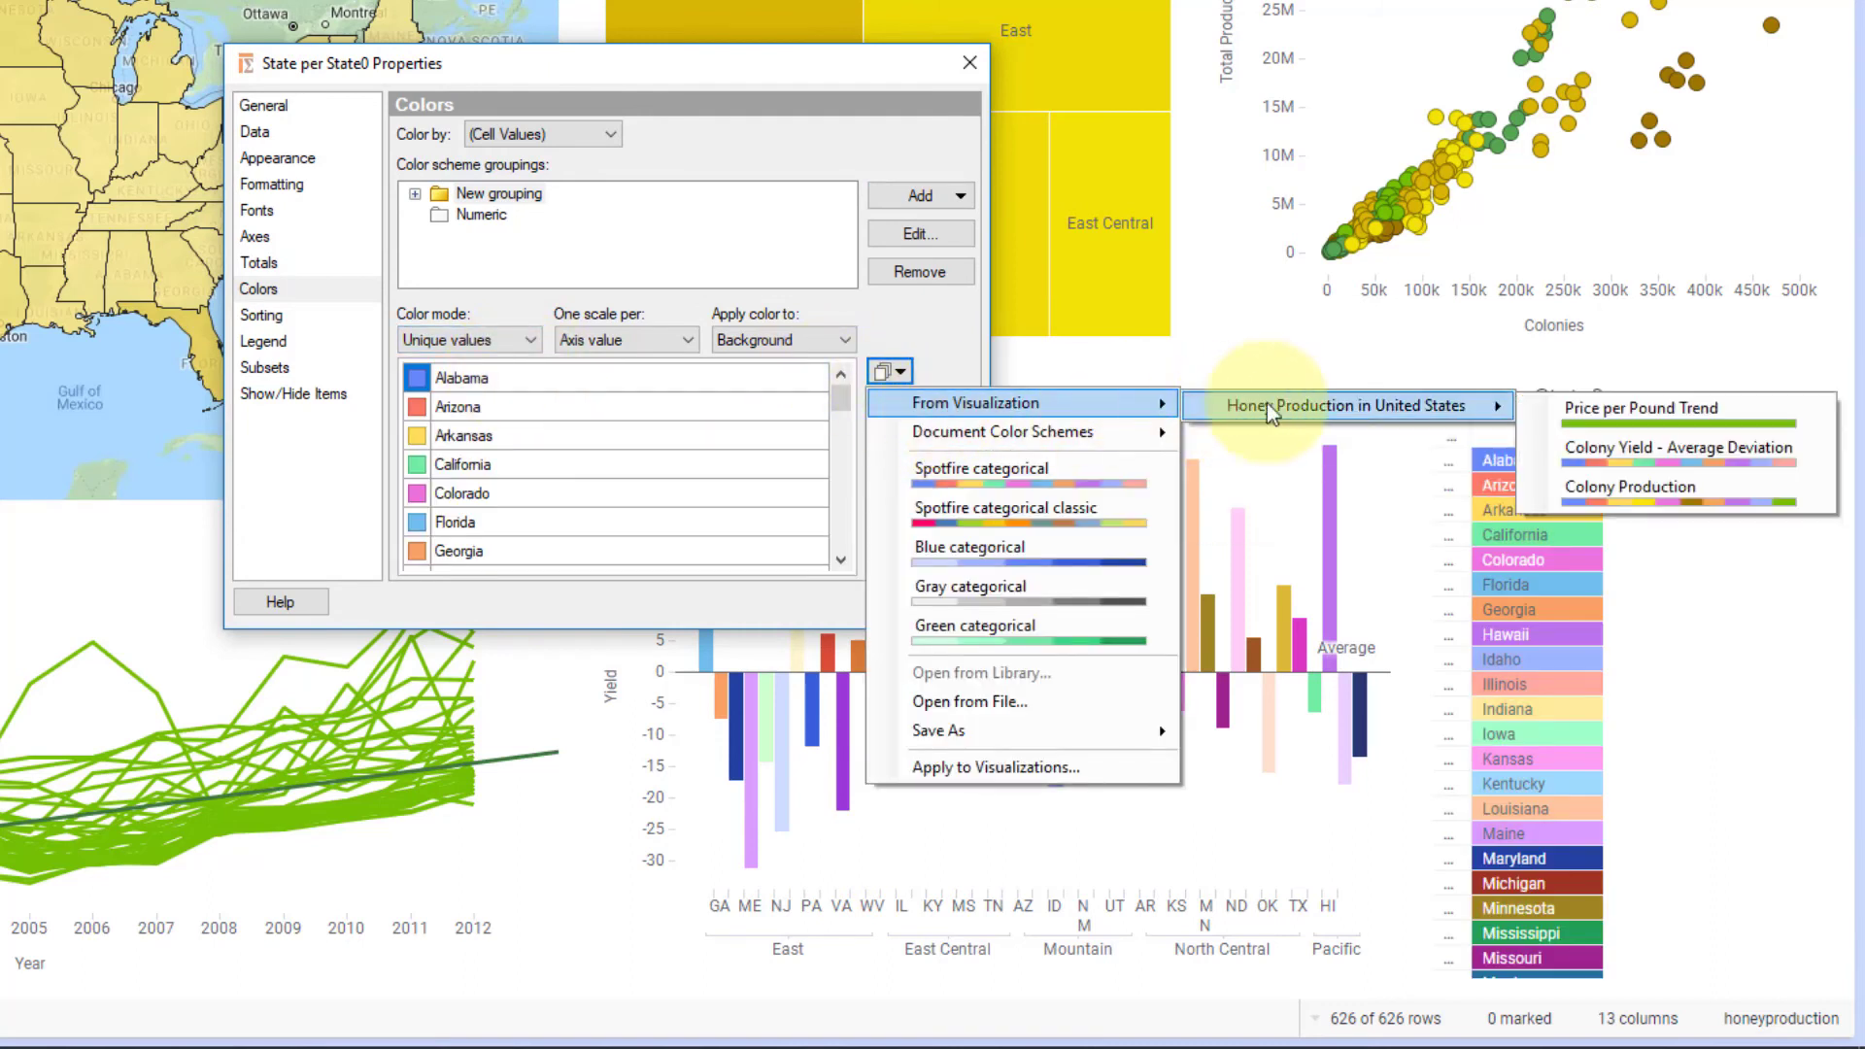
pyautogui.click(1680, 453)
pyautogui.click(560, 361)
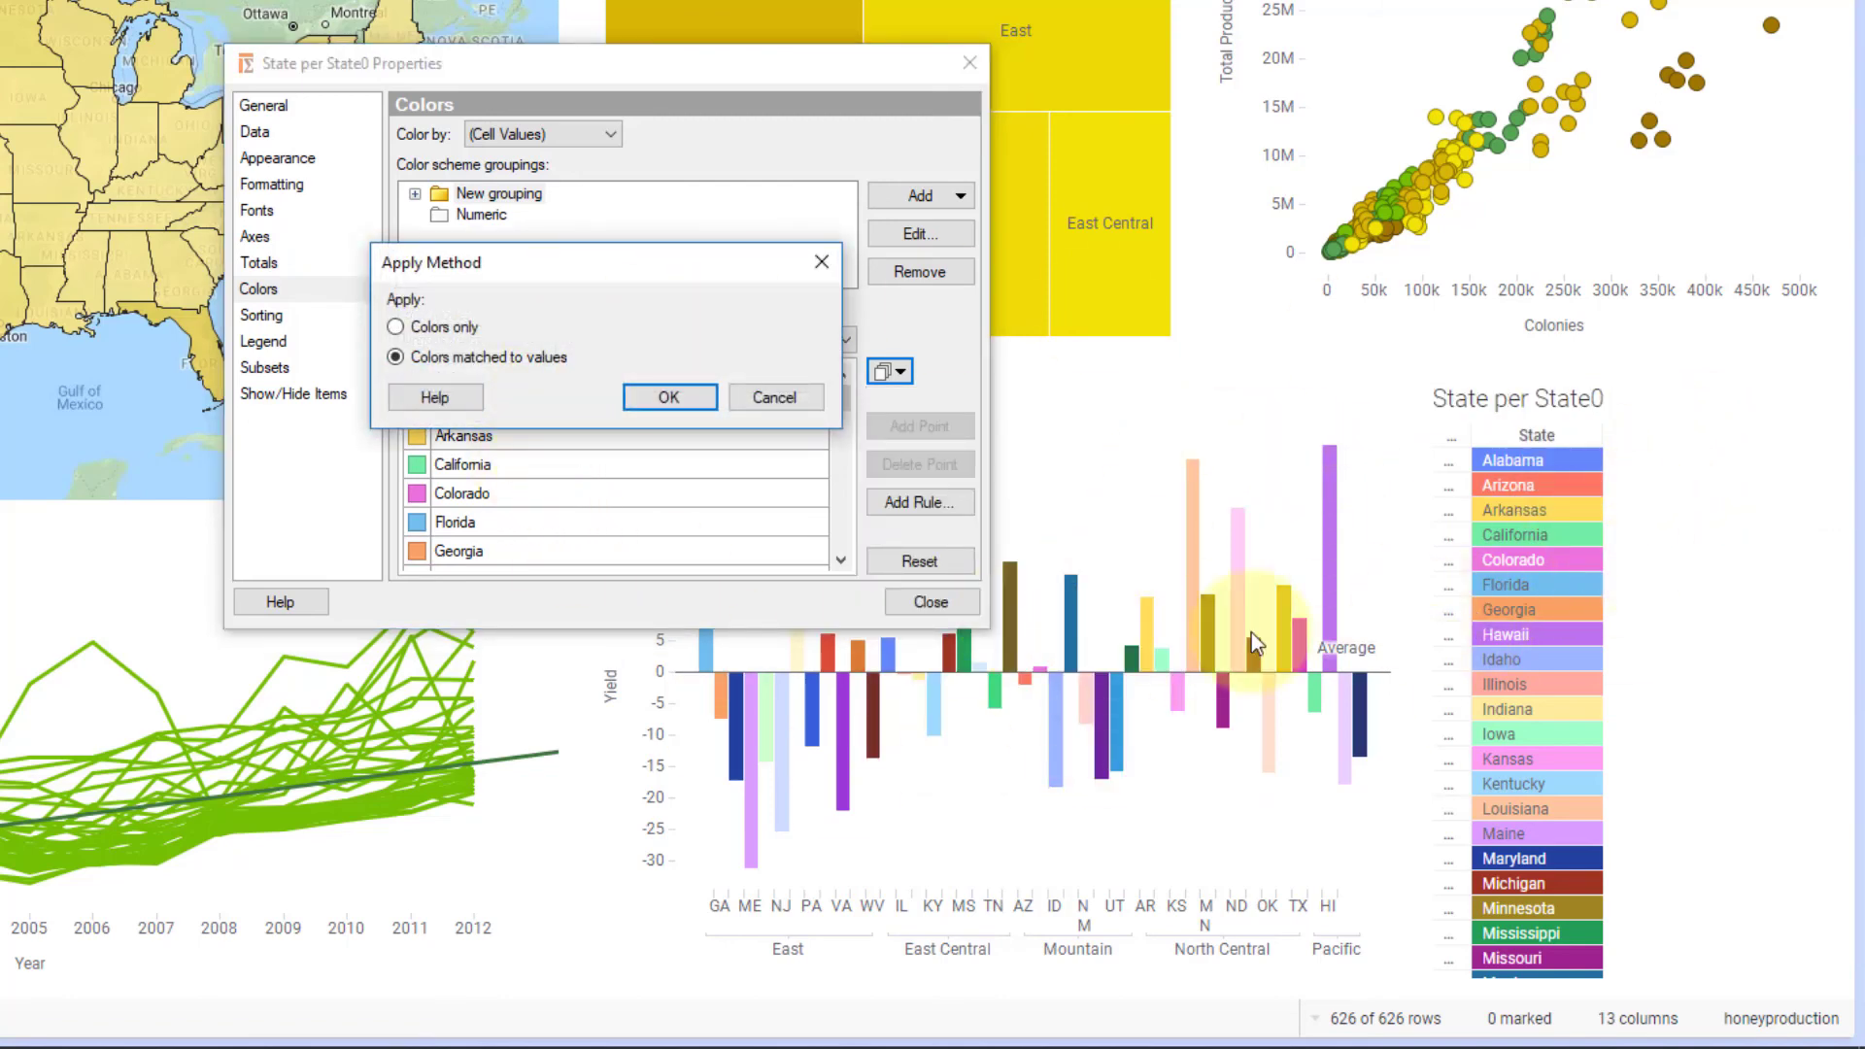
pyautogui.click(649, 397)
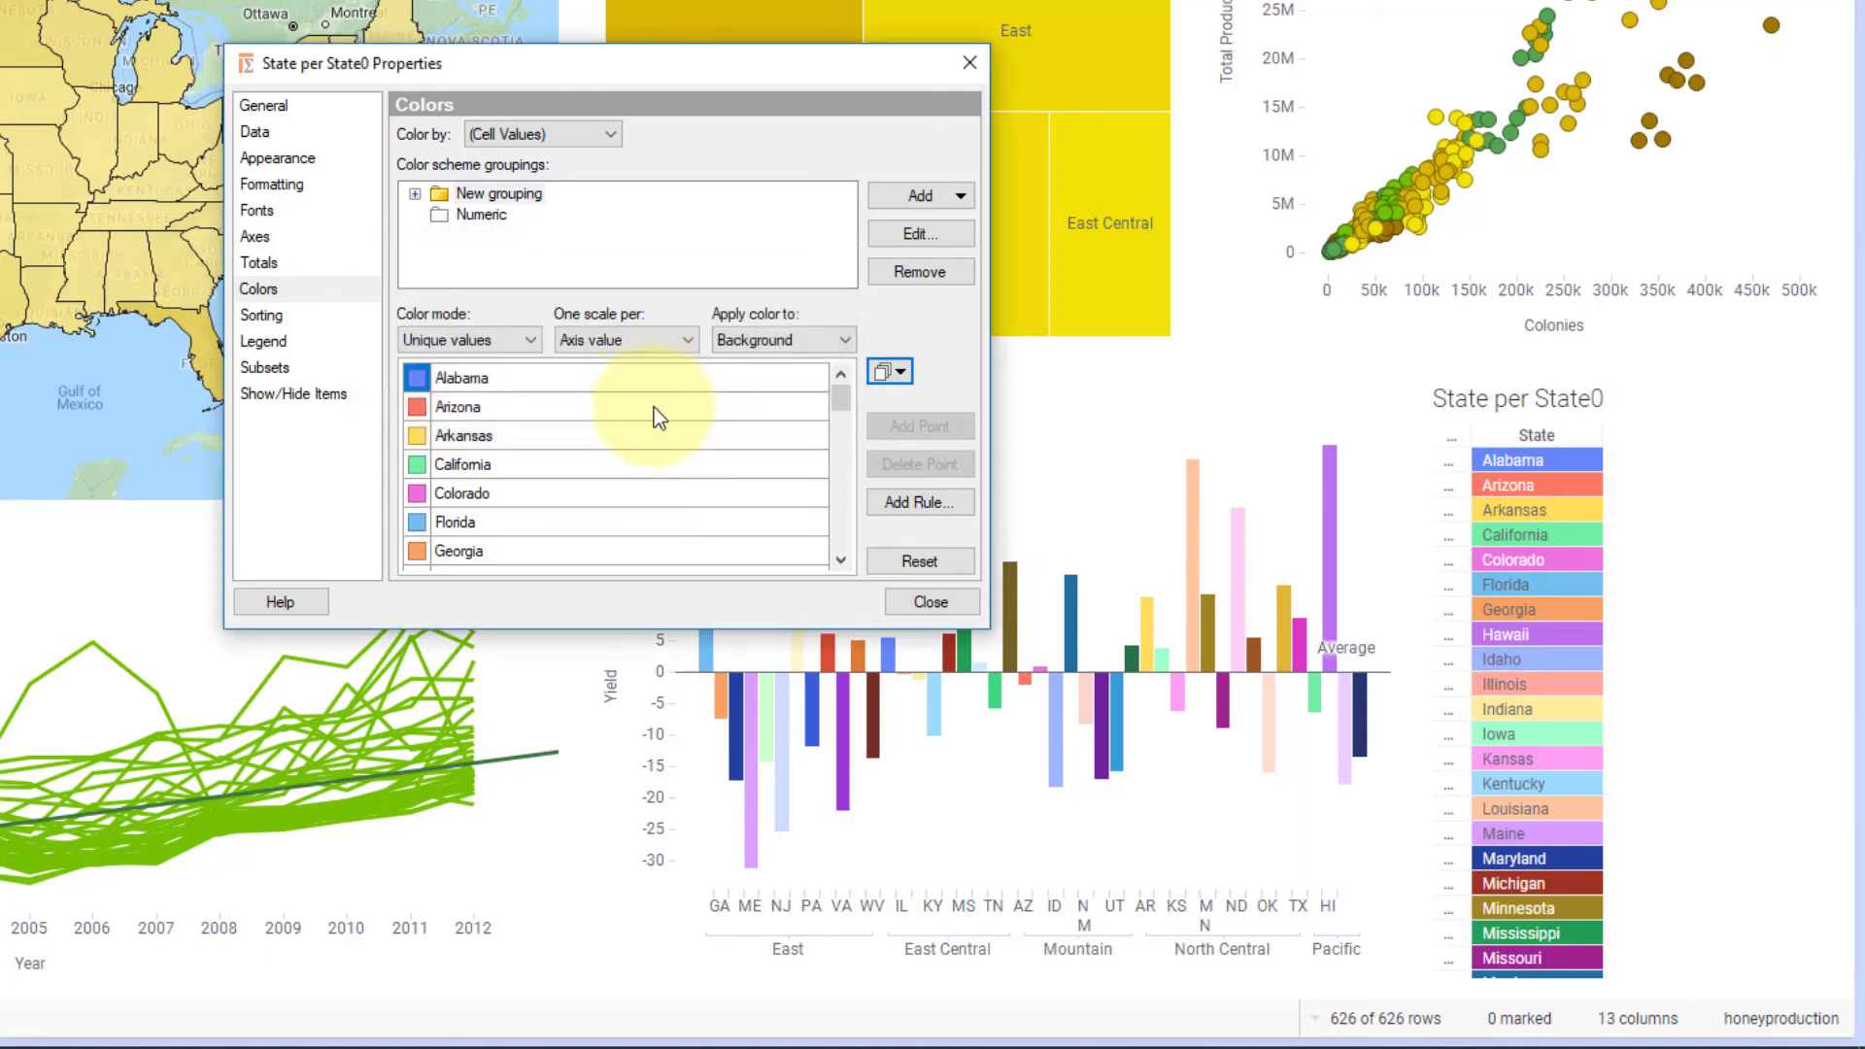
# Step: Widen the bar chart so the State table becomes a narrow strip
pyautogui.click(931, 603)
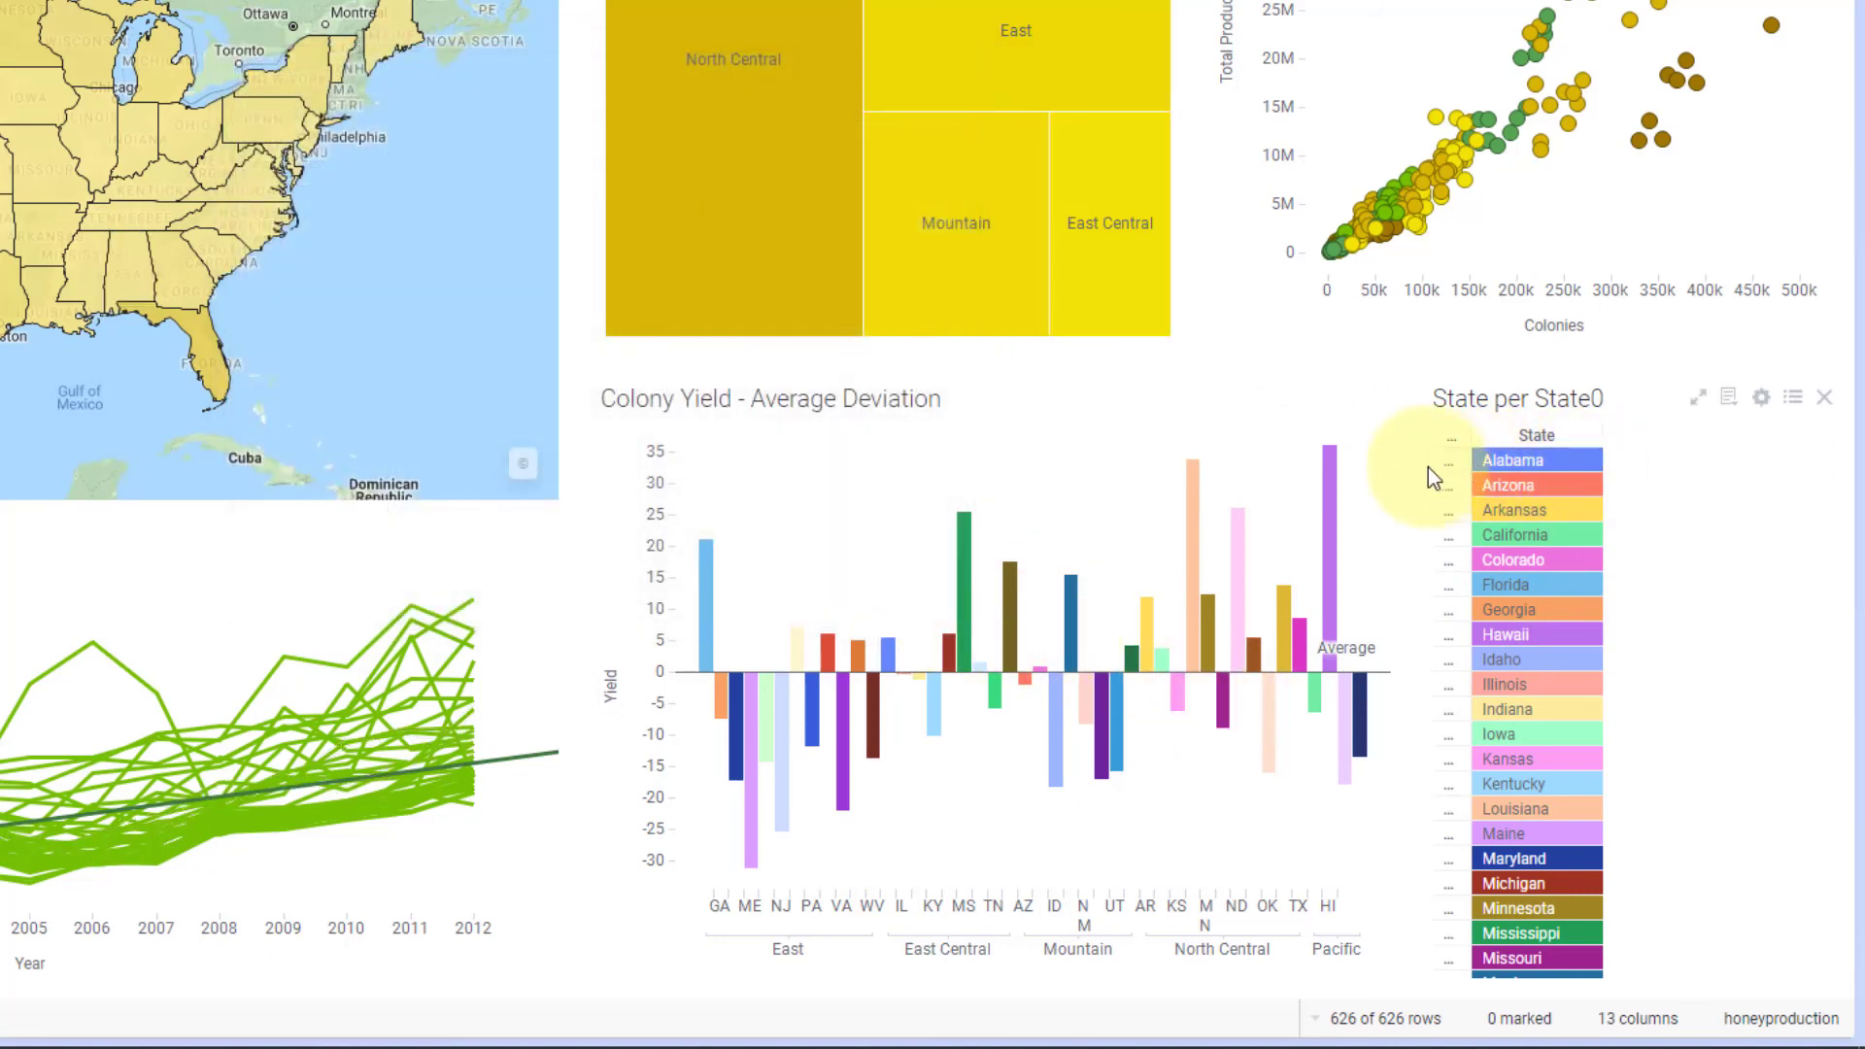
pyautogui.moveTo(1415, 465); pyautogui.dragTo(1657, 466)
pyautogui.scroll(-5, 1745, 474)
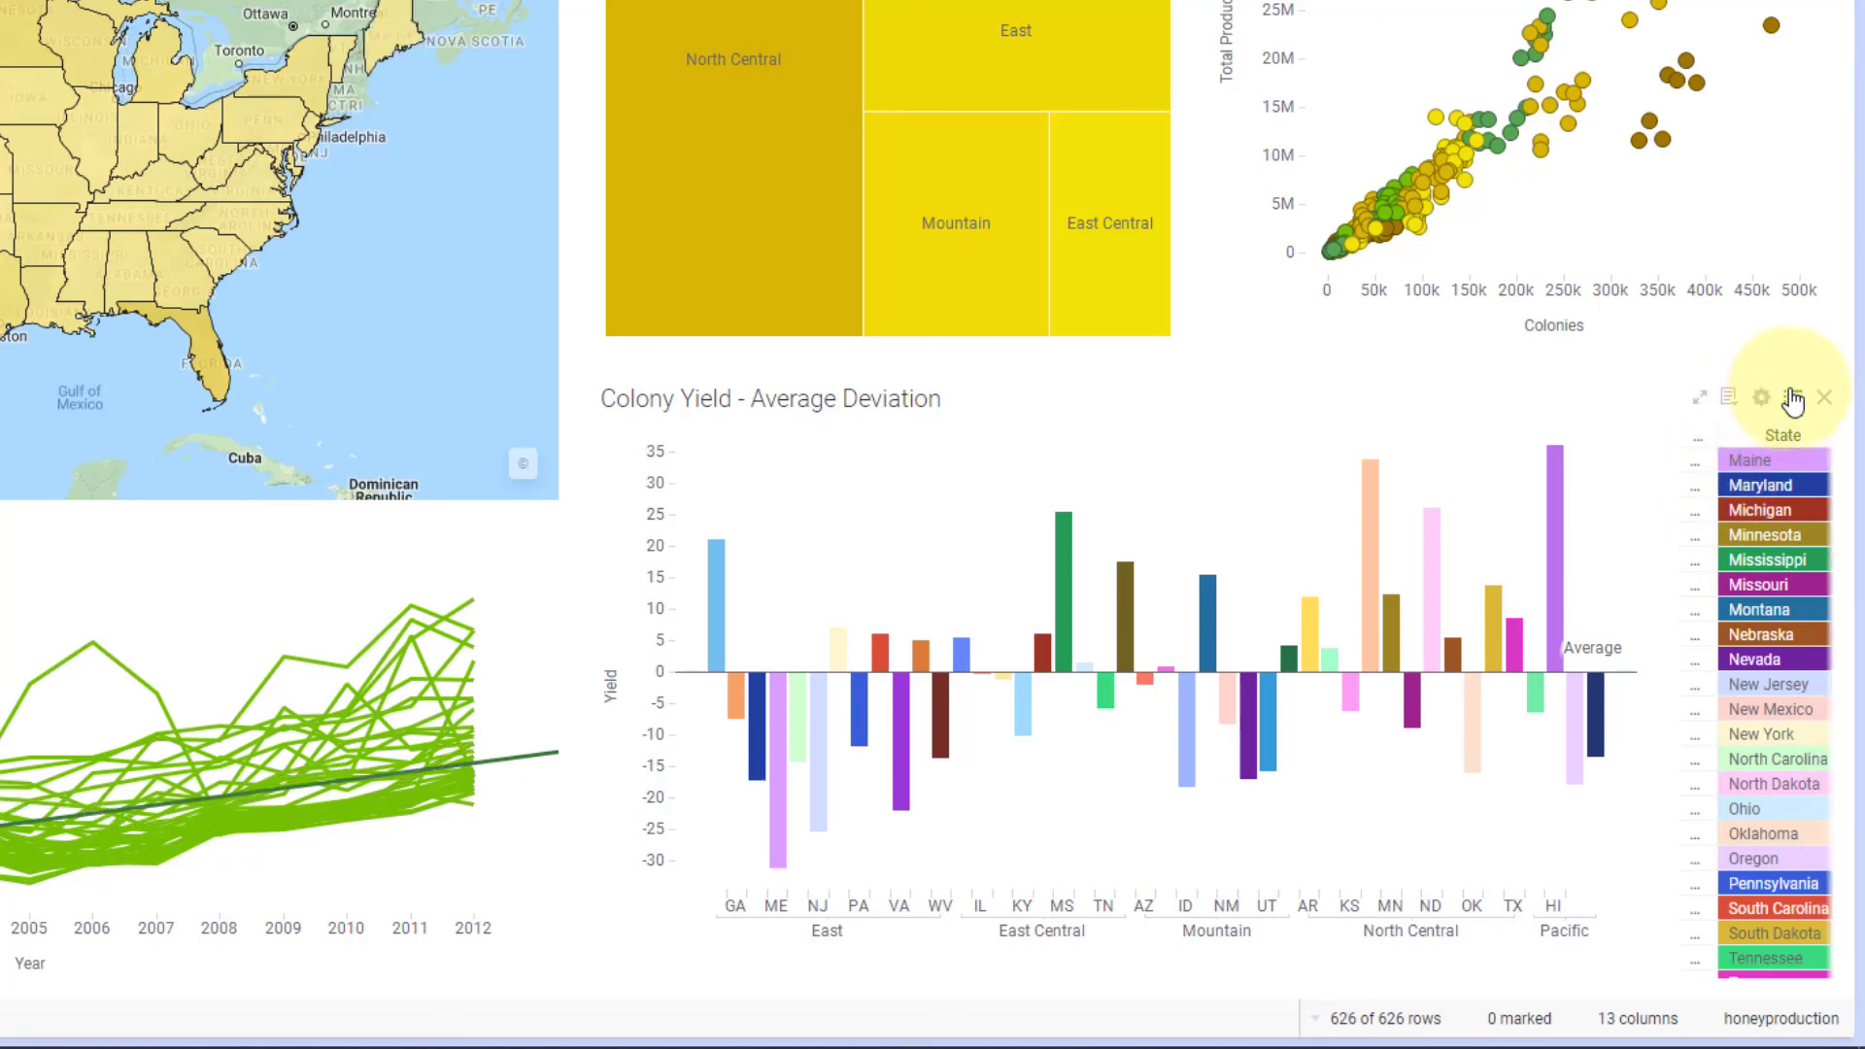
# Step: Hide the State table's title bar
pyautogui.click(1759, 398)
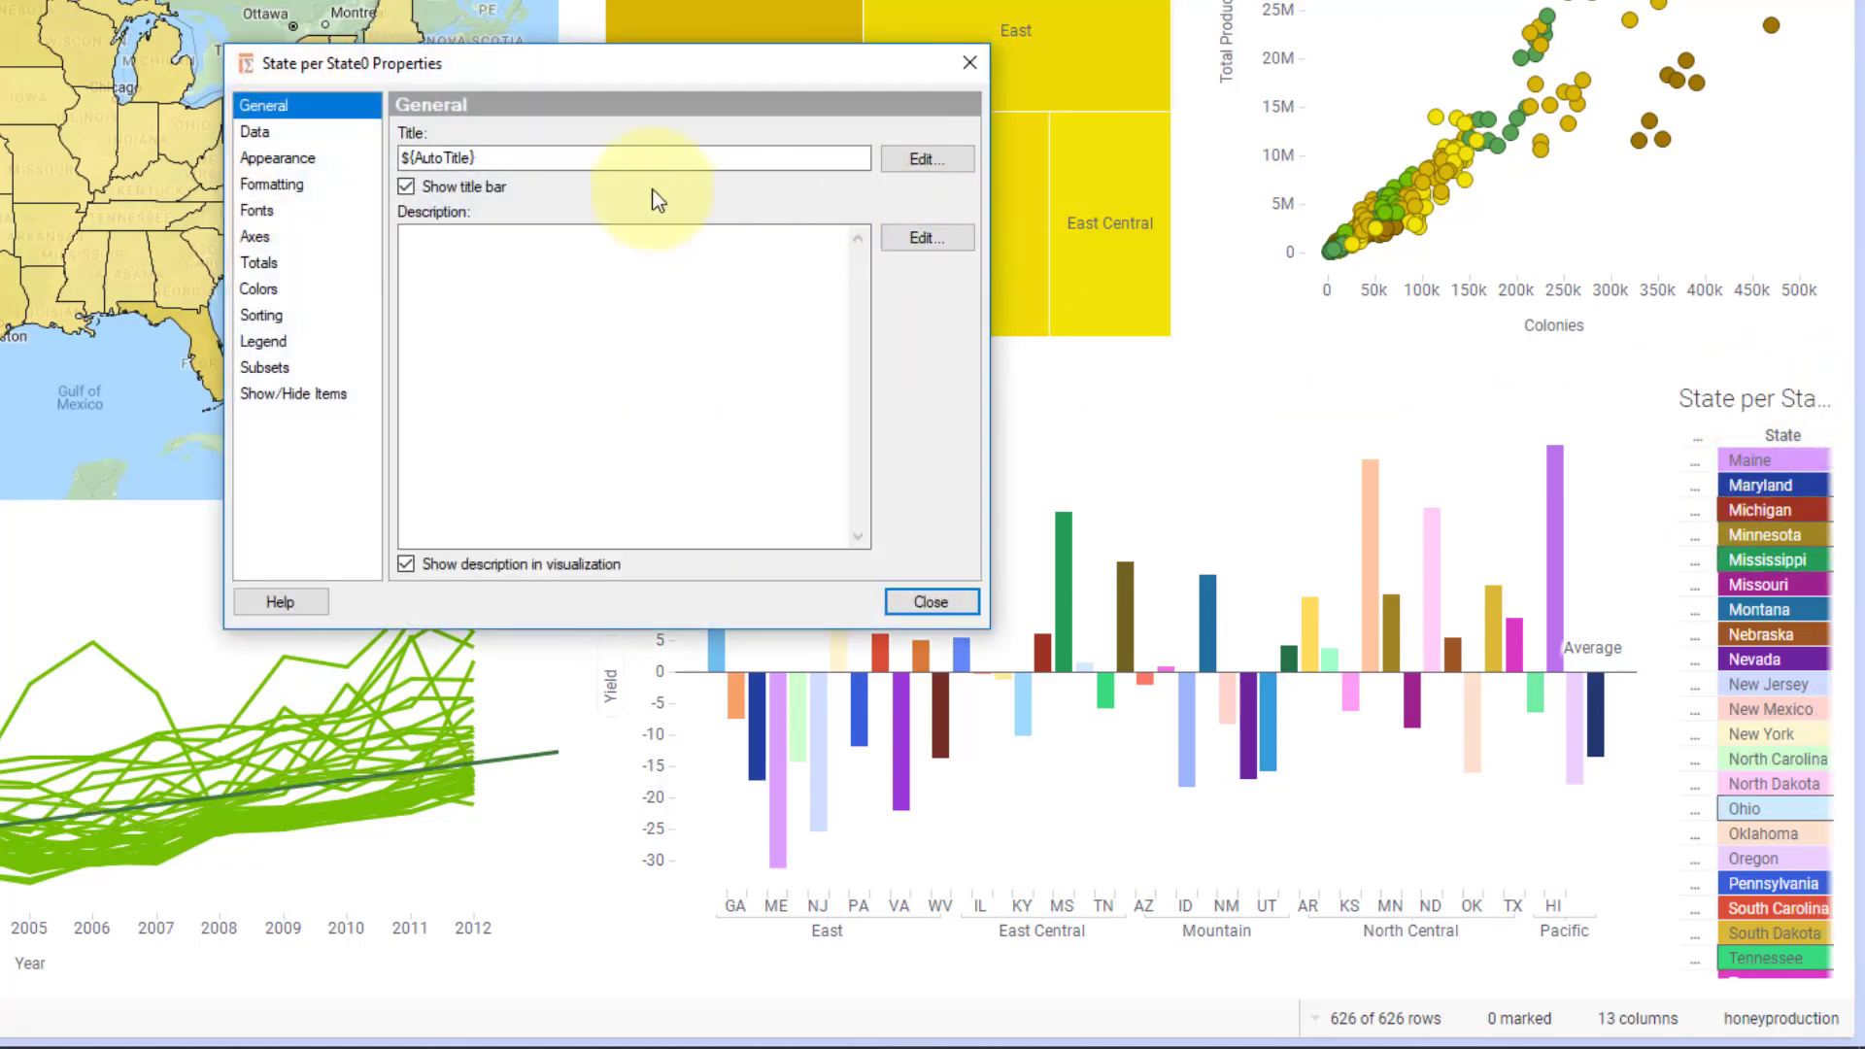
pyautogui.click(463, 189)
pyautogui.click(923, 597)
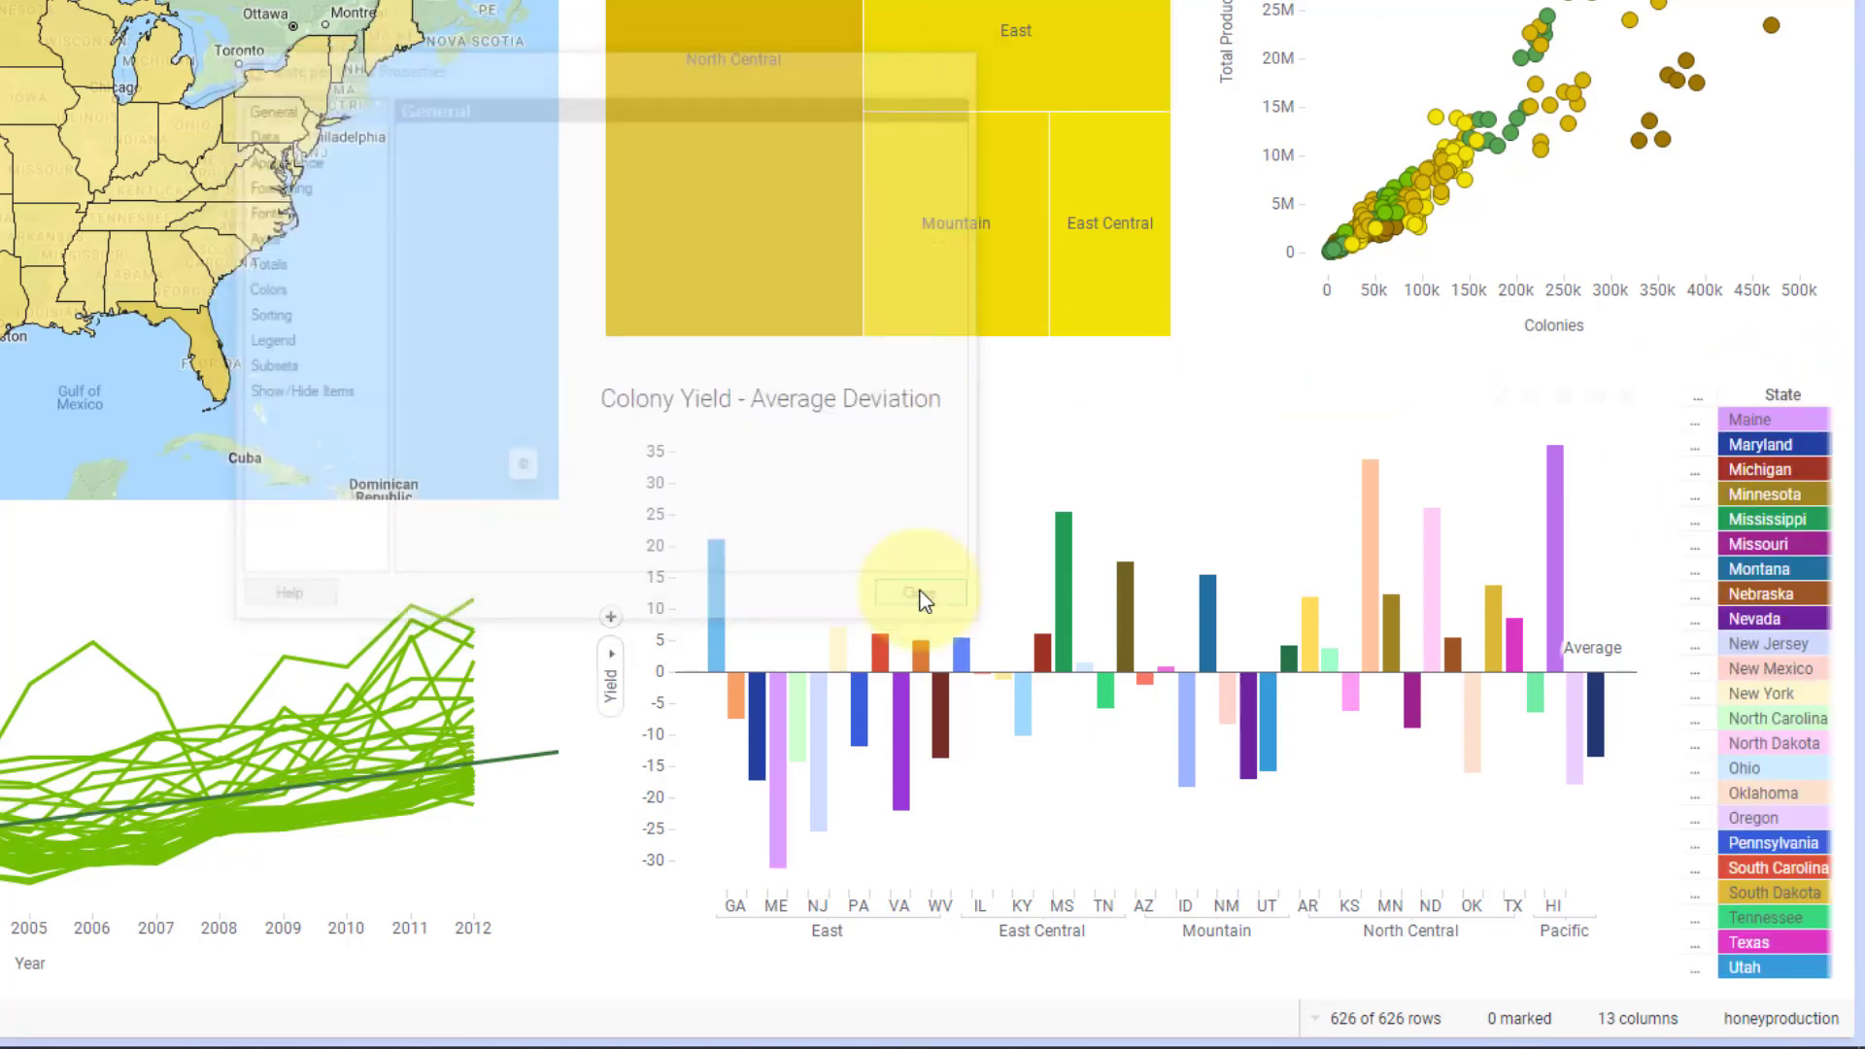